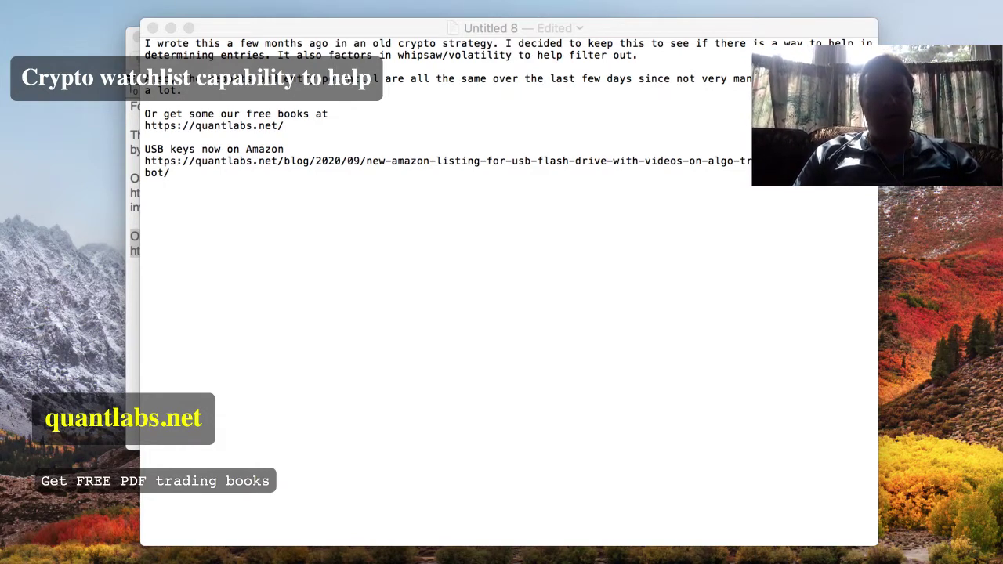
# - Highlight the whipsaw/volatility phrase in the TextEdit notes, then clear the selection
pyautogui.click(399, 56)
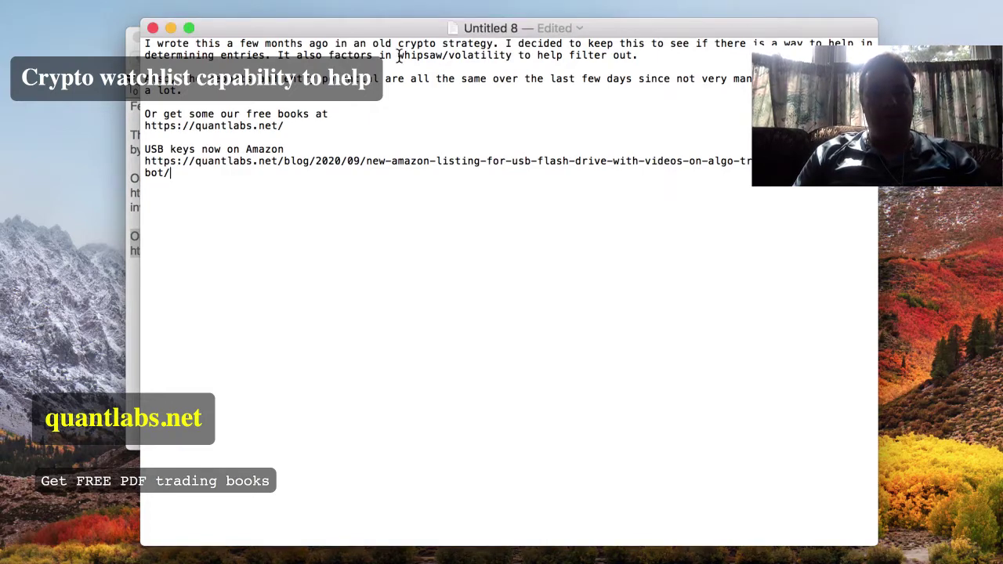
pyautogui.moveTo(400, 56); pyautogui.dragTo(498, 66)
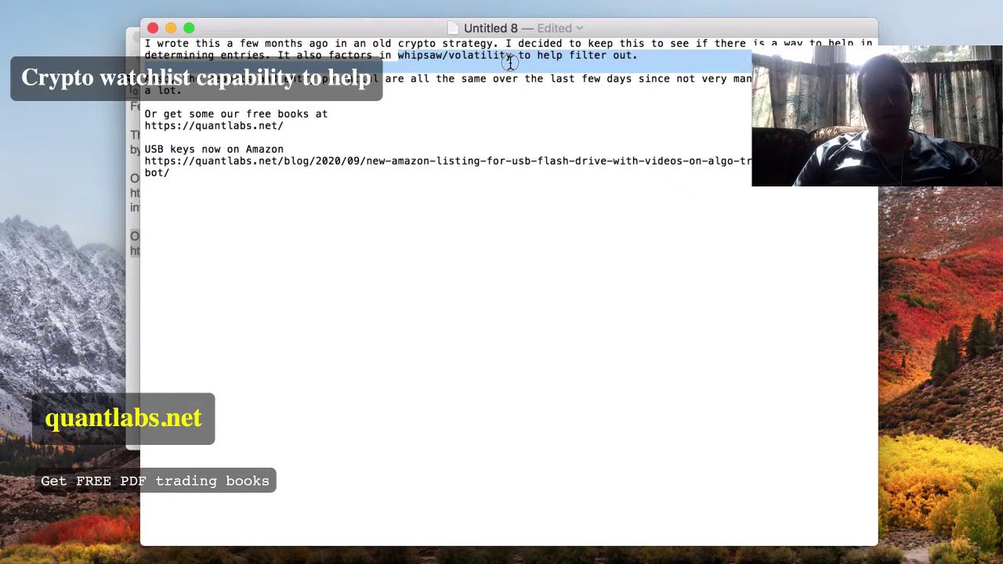
pyautogui.moveTo(510, 62); pyautogui.dragTo(513, 56)
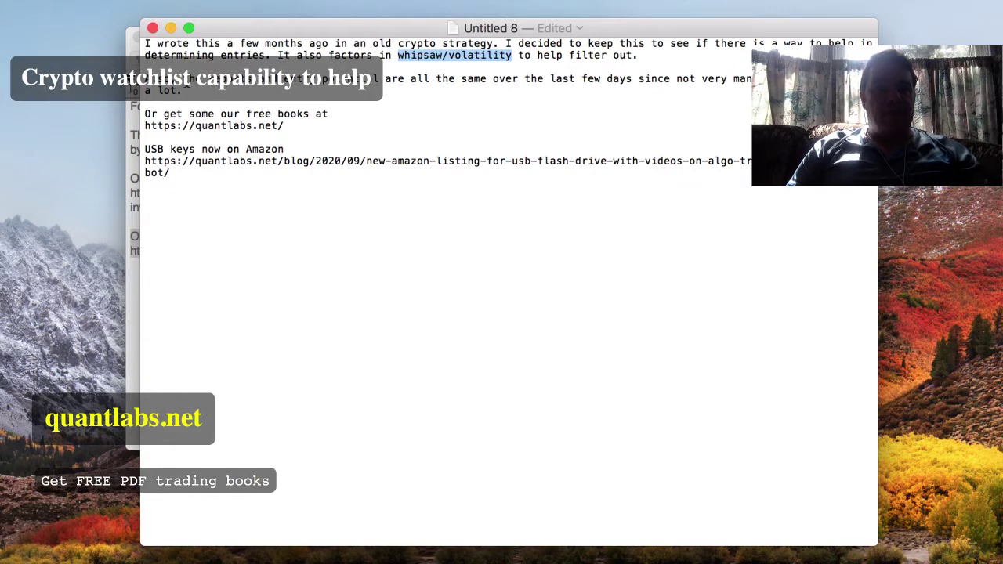
pyautogui.click(192, 78)
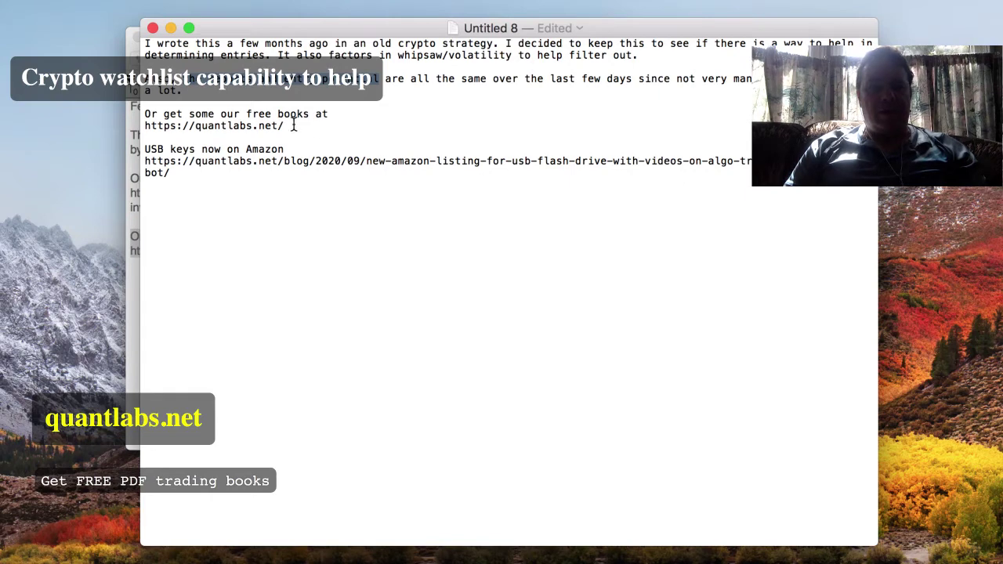
# - Select the quantlabs.net link and the Amazon USB-key blog link in the notes
pyautogui.moveTo(294, 125); pyautogui.dragTo(141, 126)
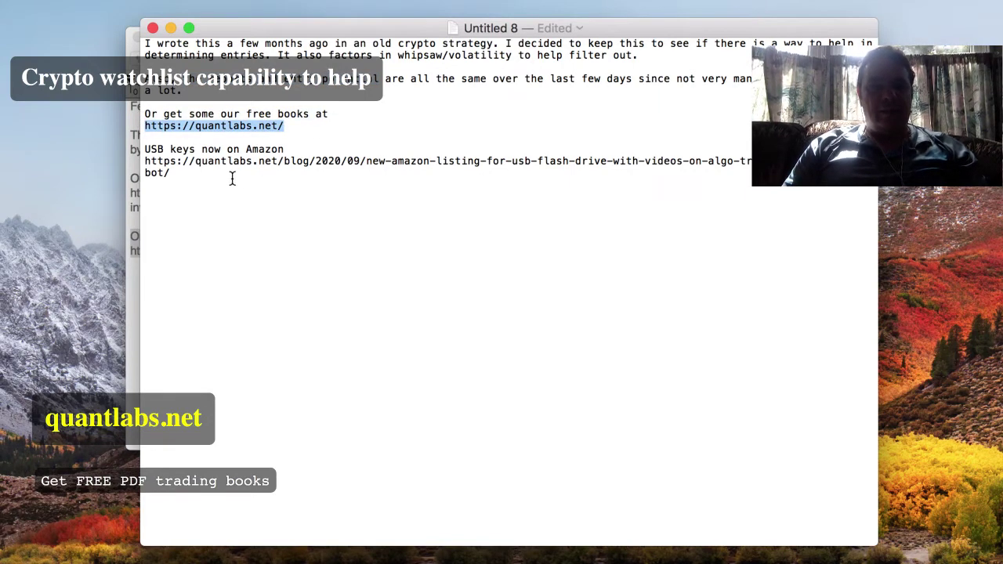
pyautogui.moveTo(188, 172); pyautogui.dragTo(151, 161)
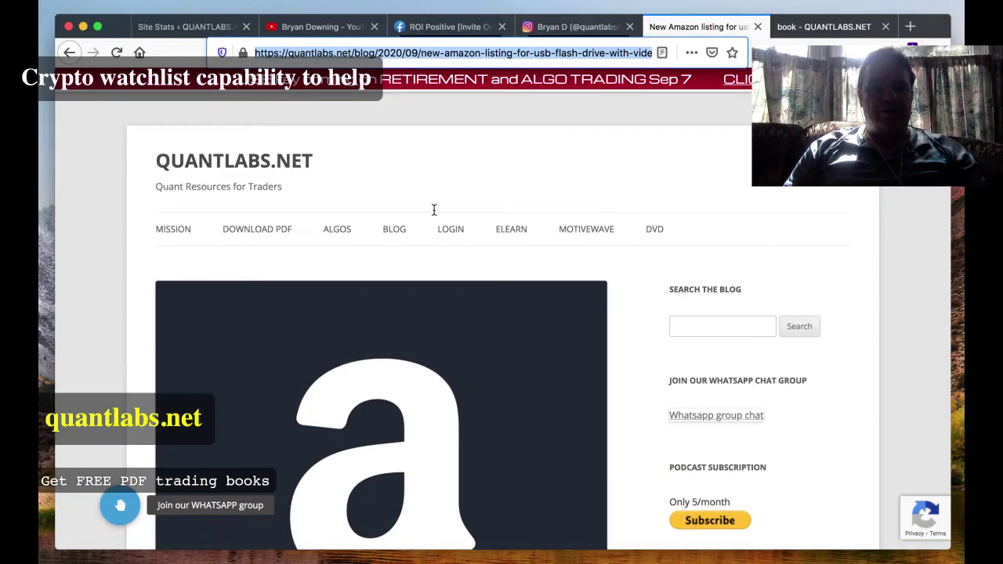
pyautogui.scroll(-10, 434, 209)
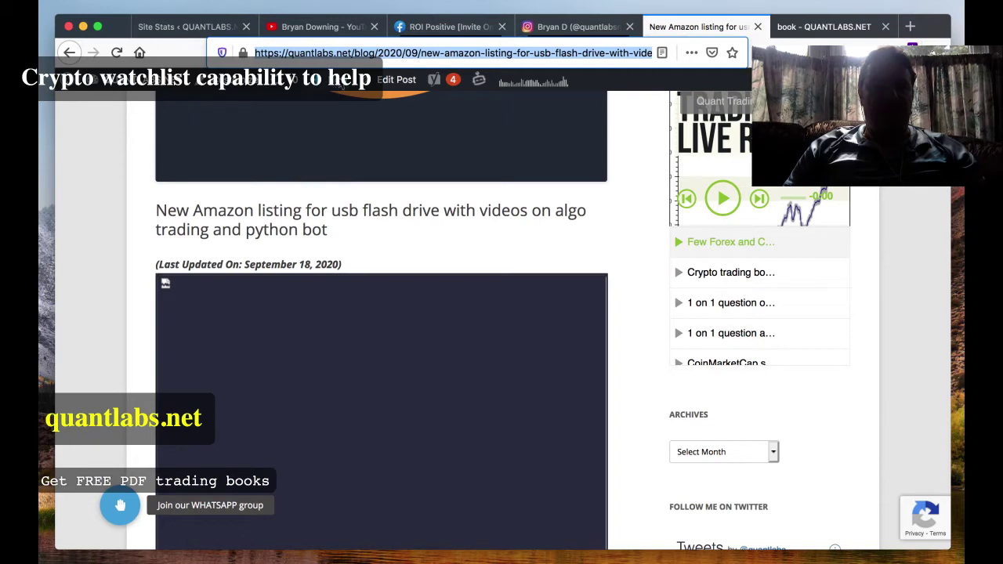
# - Select the page's web address, view the Instagram profile, then return to the Amazon listing post
pyautogui.click(372, 54)
pyautogui.moveTo(372, 53); pyautogui.dragTo(254, 55)
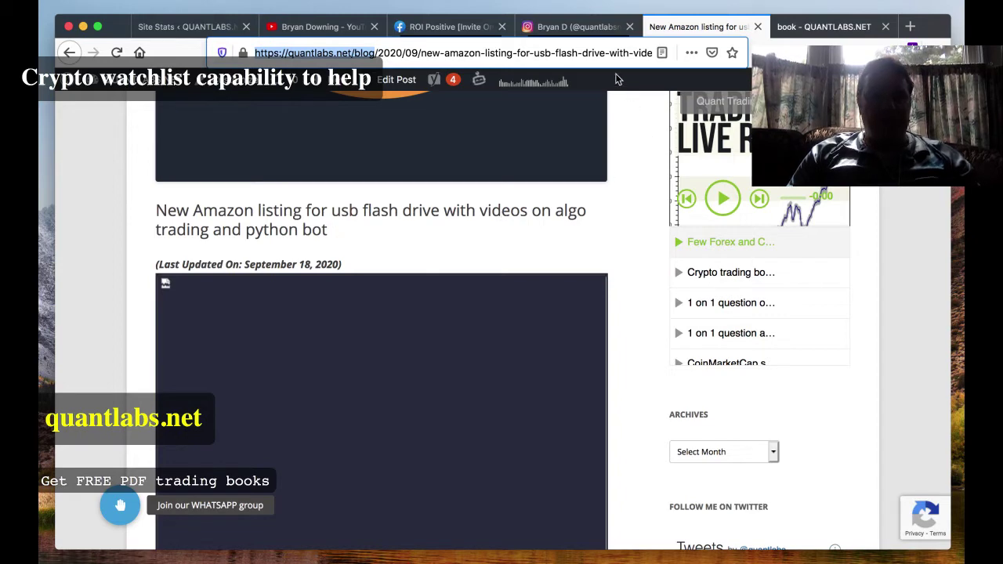
pyautogui.click(576, 26)
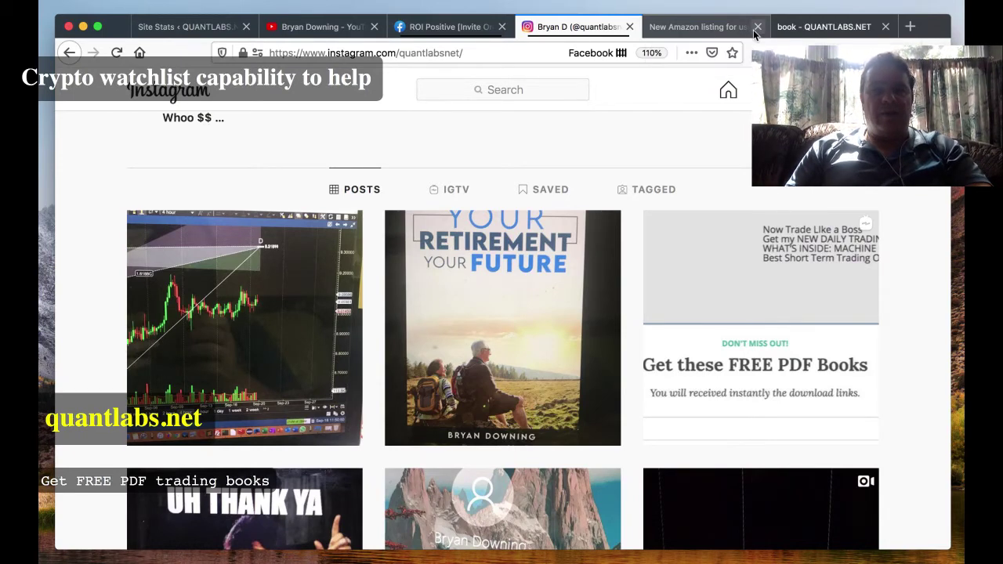
pyautogui.click(719, 28)
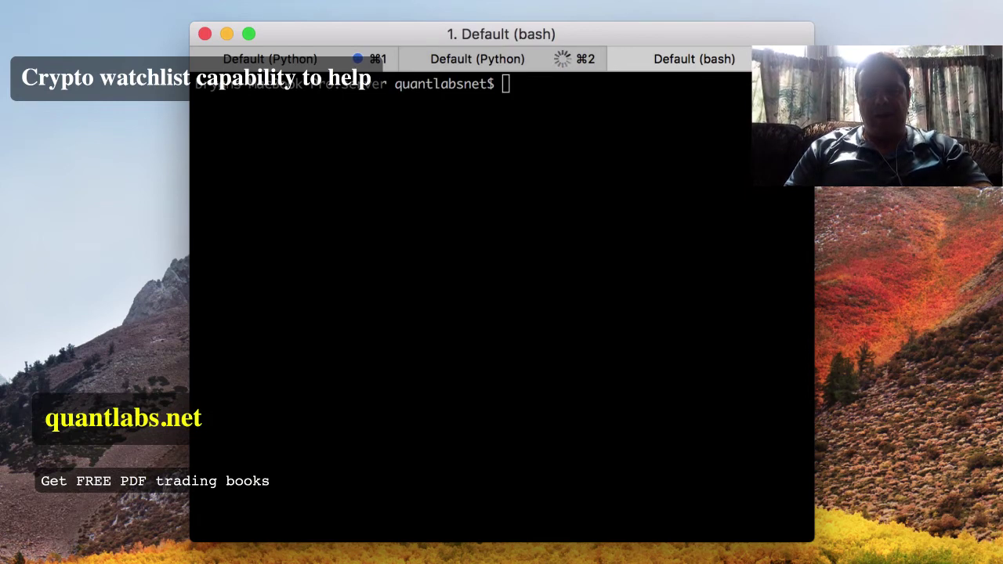
# - Reload db0 in Redis Desktop Manager and view the CryptoRisk hash
pyautogui.click(723, 418)
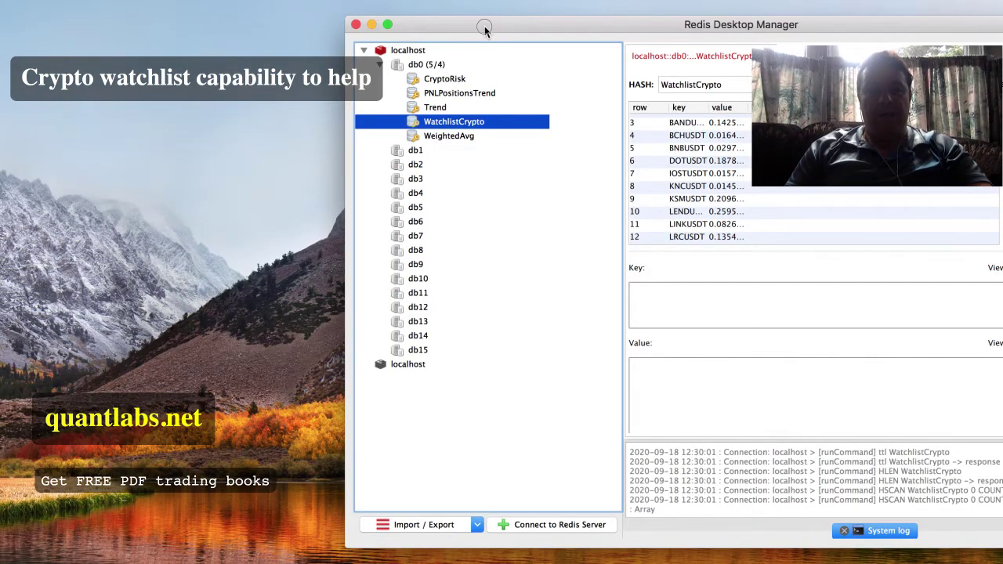
pyautogui.moveTo(485, 29); pyautogui.dragTo(327, 29)
pyautogui.rightClick(276, 64)
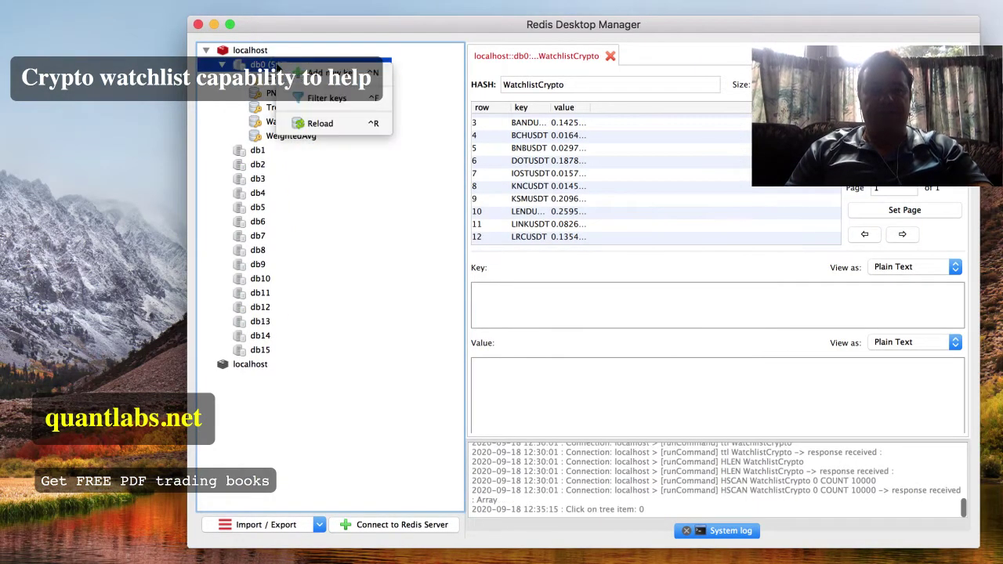
pyautogui.click(304, 126)
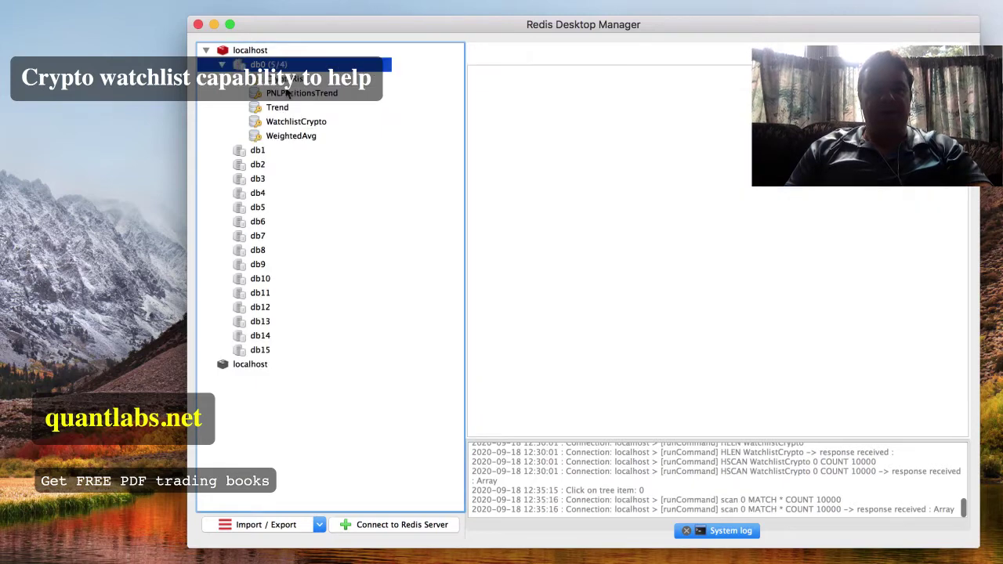
pyautogui.click(286, 79)
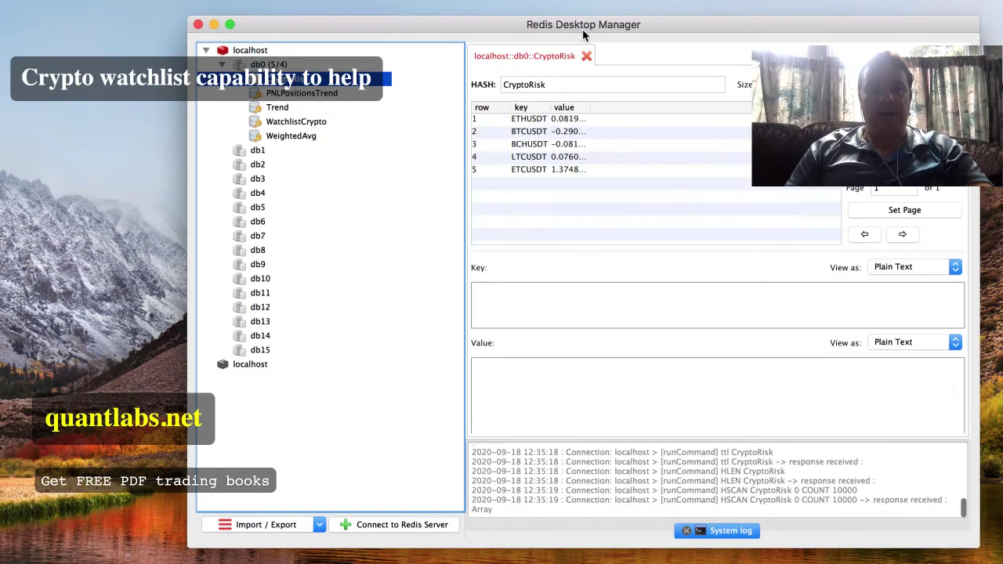
pyautogui.moveTo(587, 31); pyautogui.dragTo(491, 31)
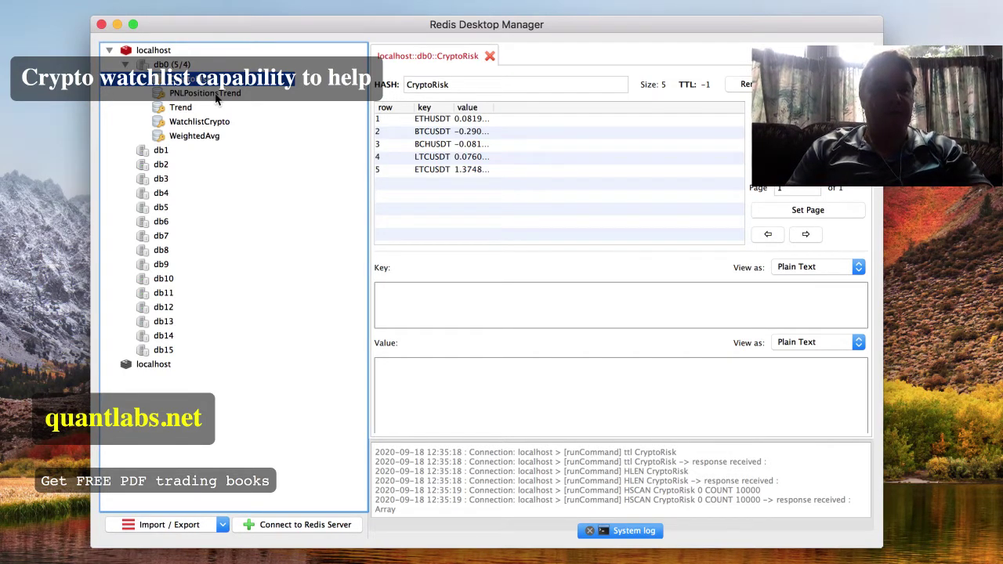
# - Check the WeightedAvg value 0.06285141625036883 and the WatchlistCrypto hash, then return to iTerm2
pyautogui.click(205, 136)
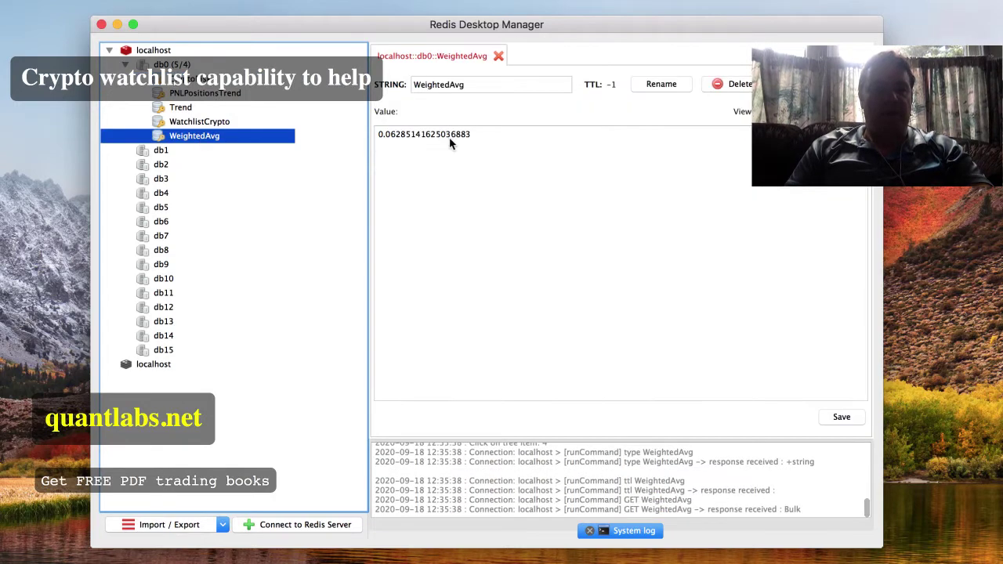
pyautogui.moveTo(477, 133); pyautogui.dragTo(367, 125)
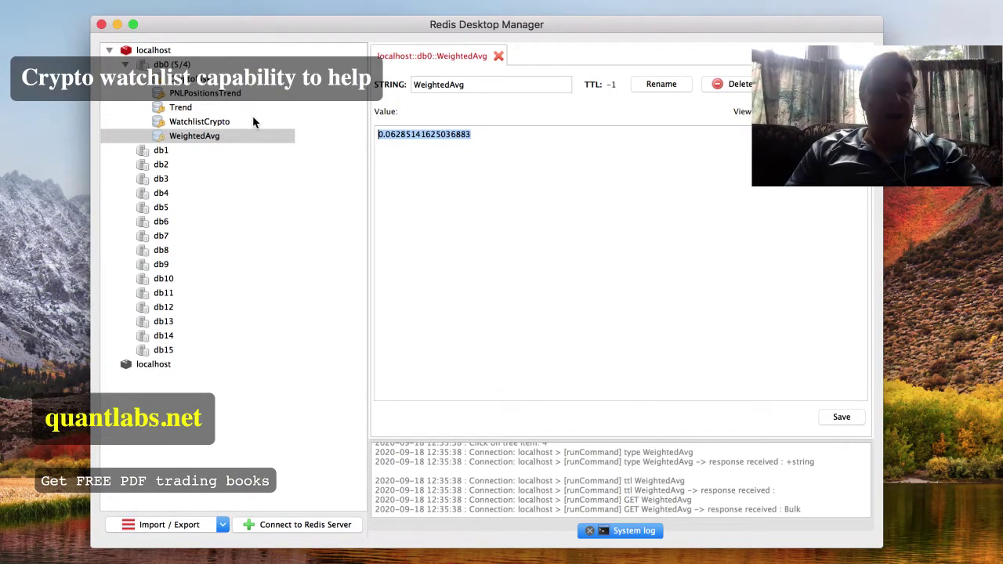
pyautogui.click(215, 122)
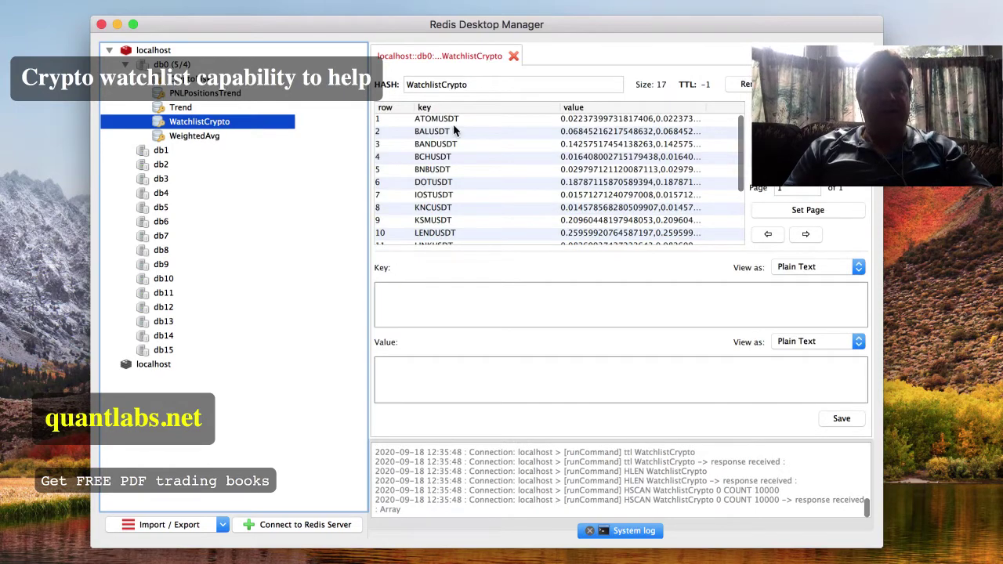
pyautogui.scroll(-5, 461, 138)
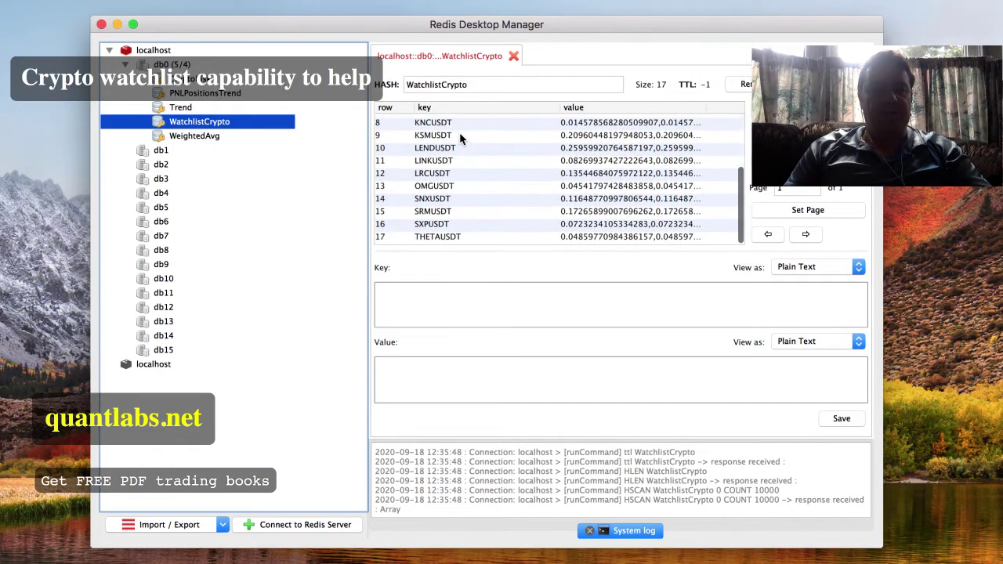
pyautogui.scroll(5, 461, 138)
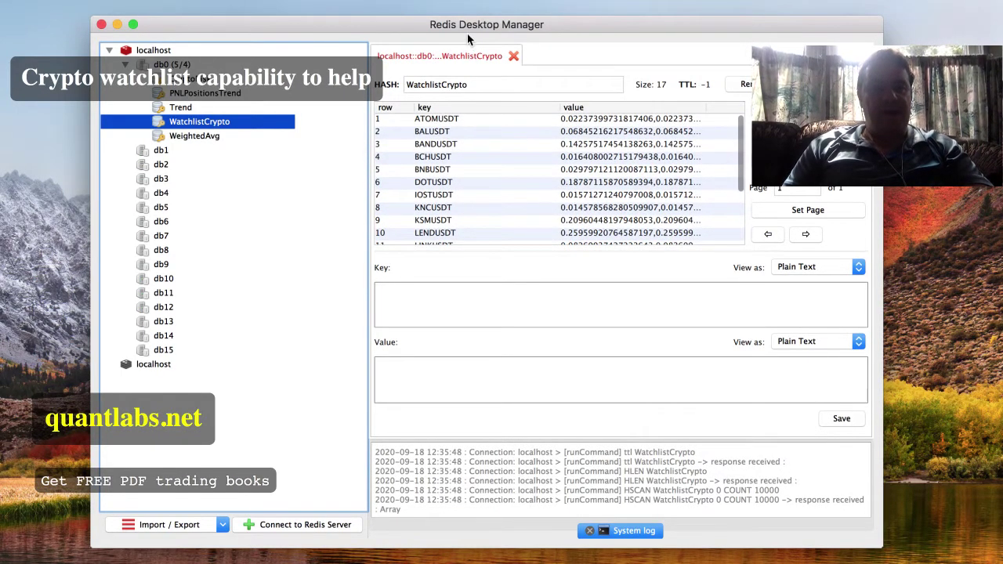
pyautogui.moveTo(467, 33); pyautogui.dragTo(366, 32)
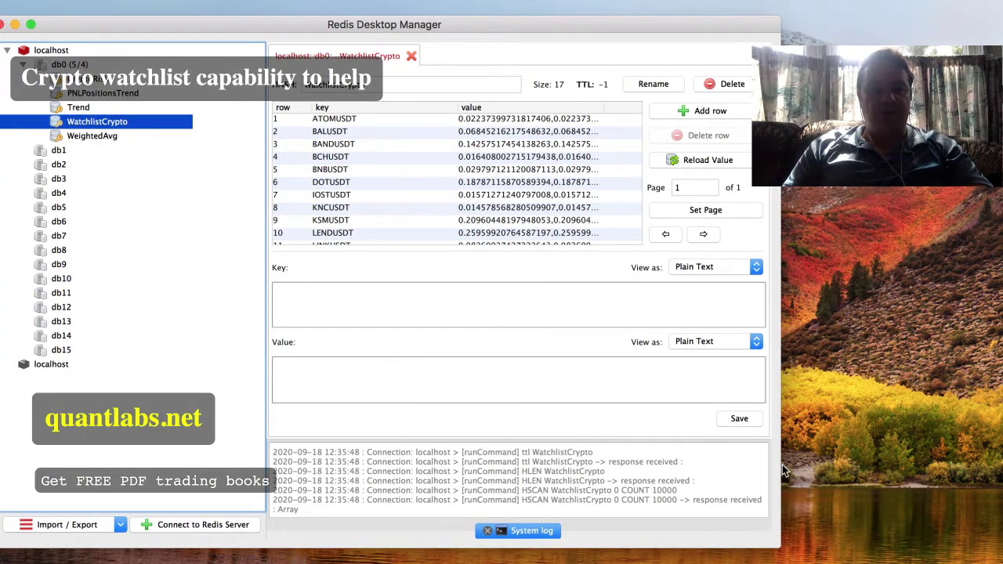
pyautogui.click(709, 558)
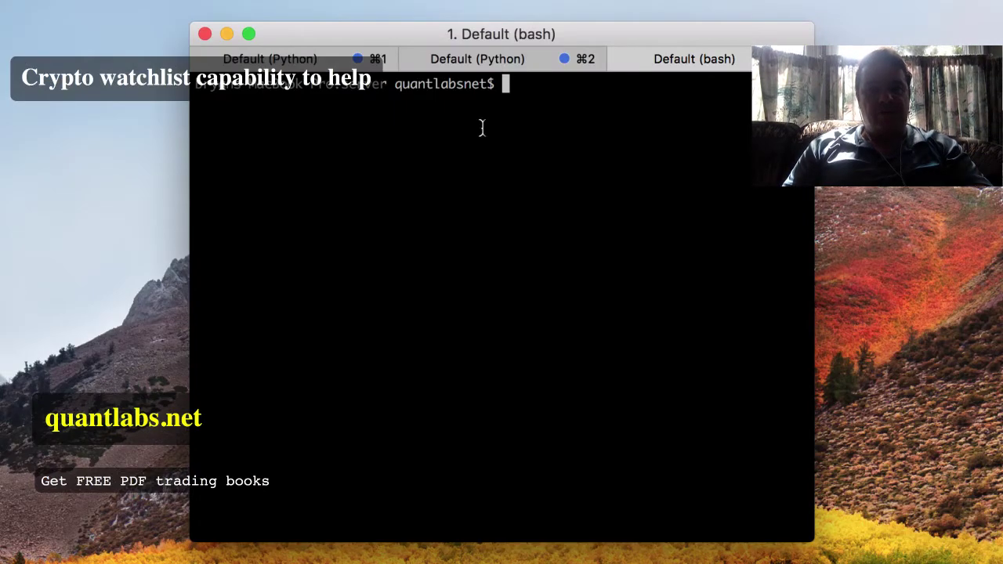
# - In the bash session, print the working directory and run ls -l -t *.py
pyautogui.click(474, 59)
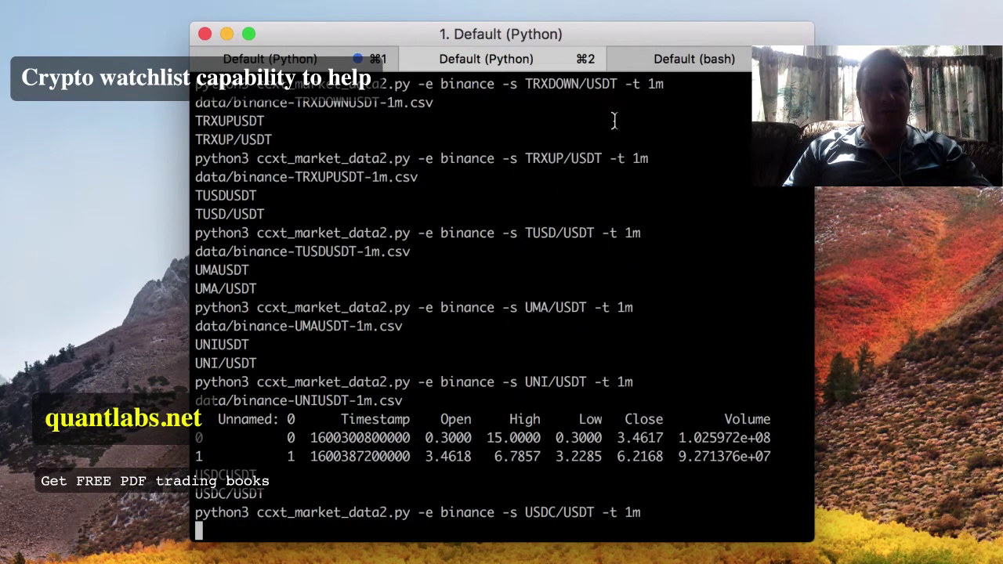
pyautogui.click(678, 63)
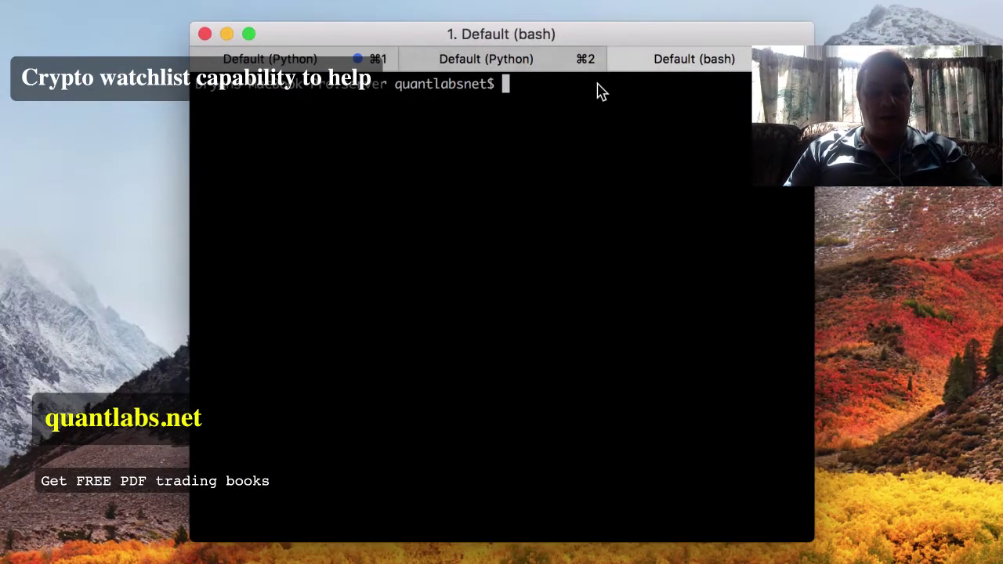
pyautogui.write('pwd')
pyautogui.press('Return')
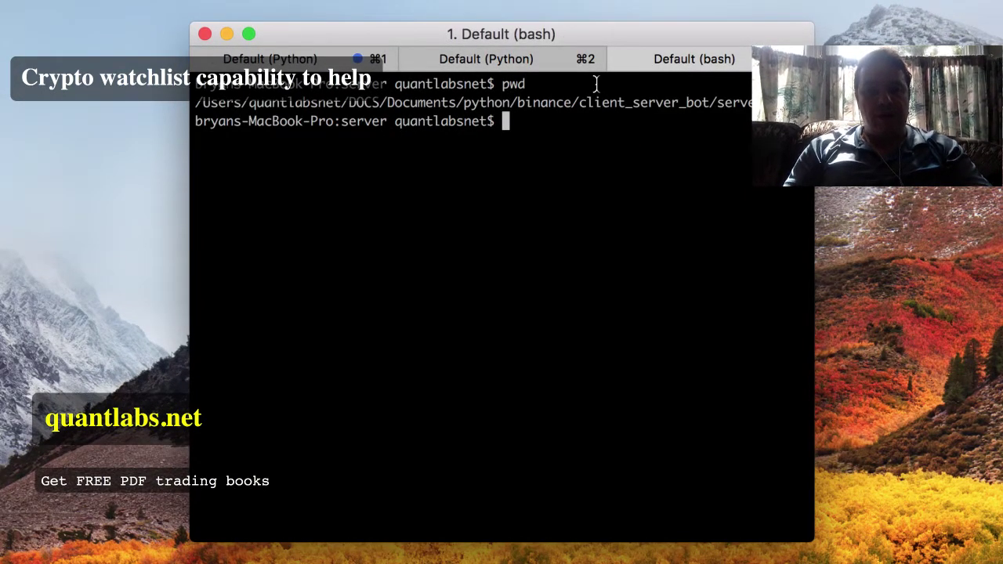
pyautogui.write('ls -l *.py')
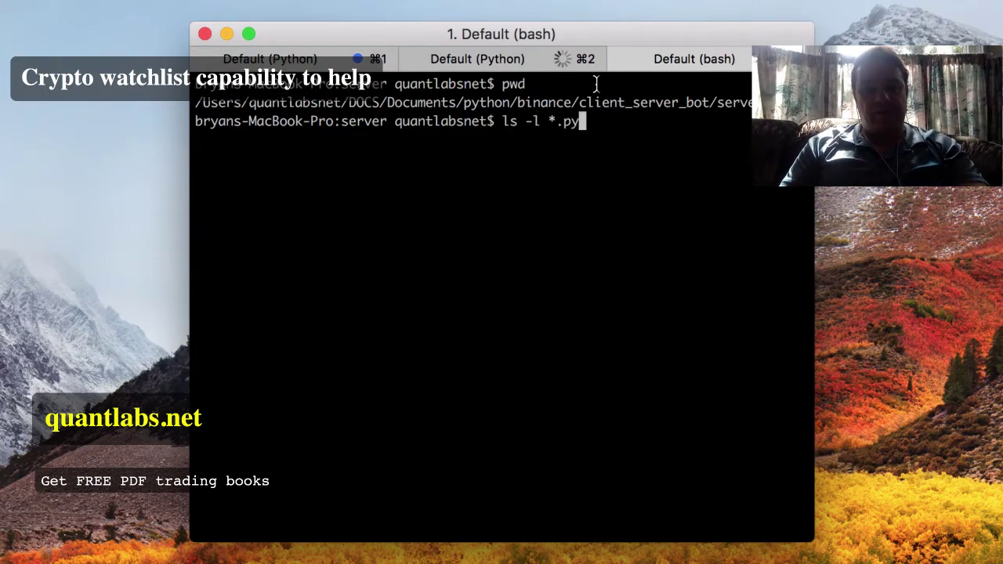
pyautogui.press('BackSpace')
pyautogui.press('BackSpace')
pyautogui.press('BackSpace')
pyautogui.press('BackSpace')
pyautogui.write('-t ')
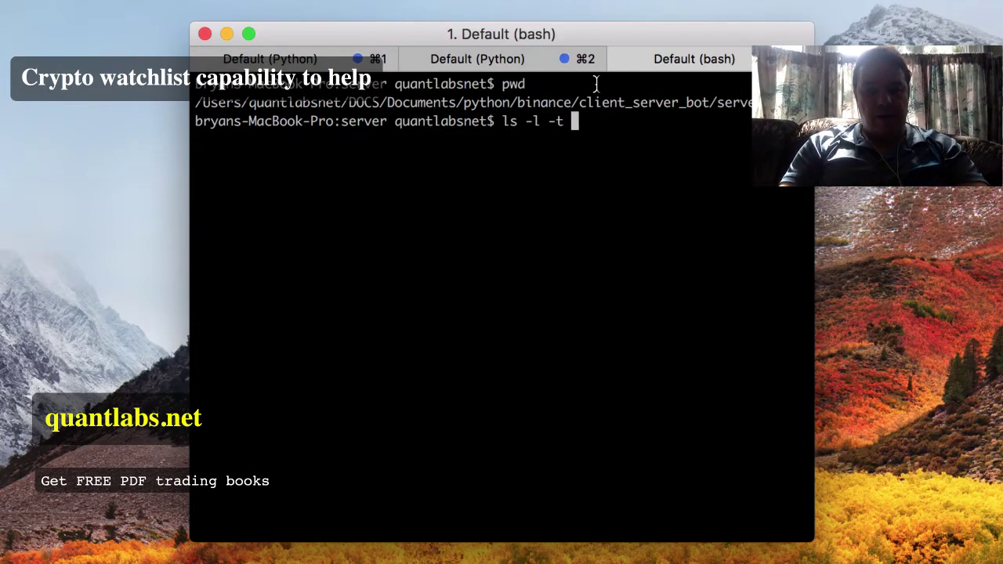
pyautogui.write('*.py')
pyautogui.press('Return')
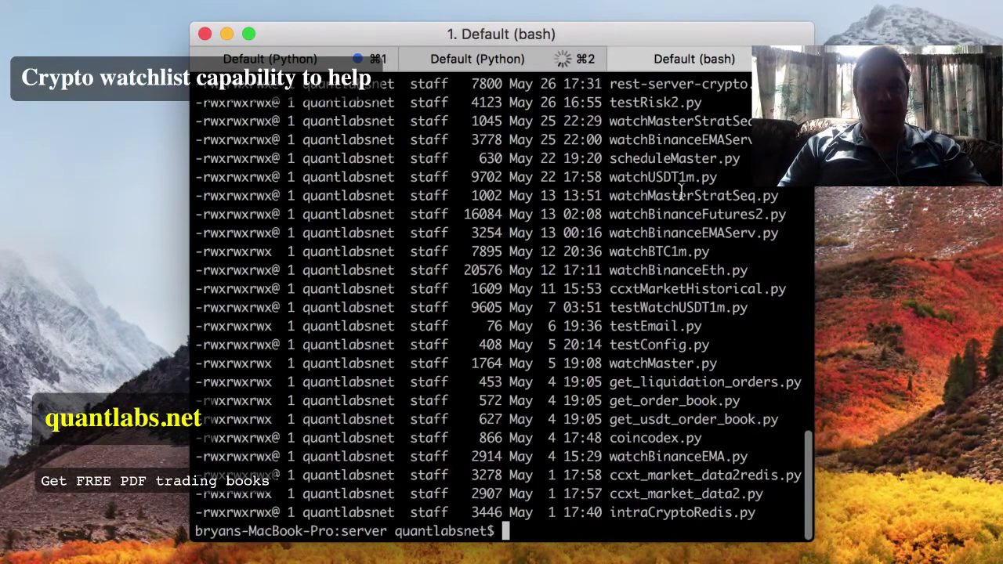
# - Scroll through the listing, picking out reportTA.py and realtimefinance.py
pyautogui.scroll(8, 587, 335)
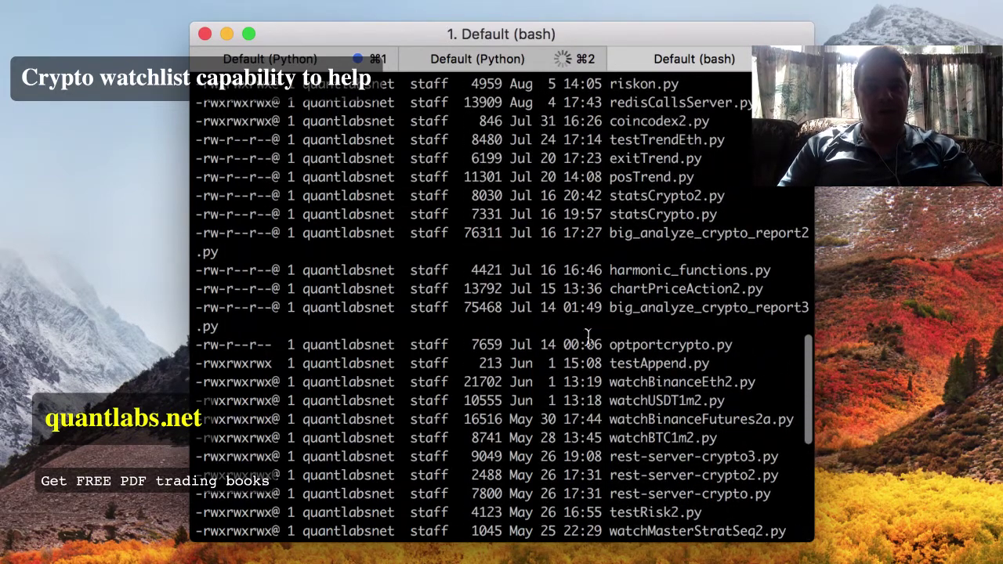
pyautogui.scroll(5, 588, 335)
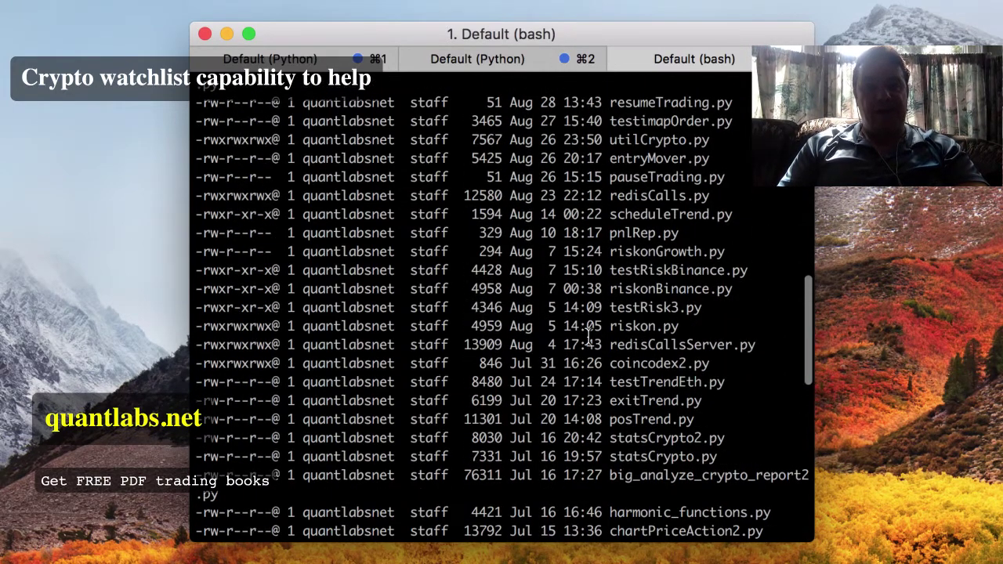
pyautogui.scroll(10, 587, 335)
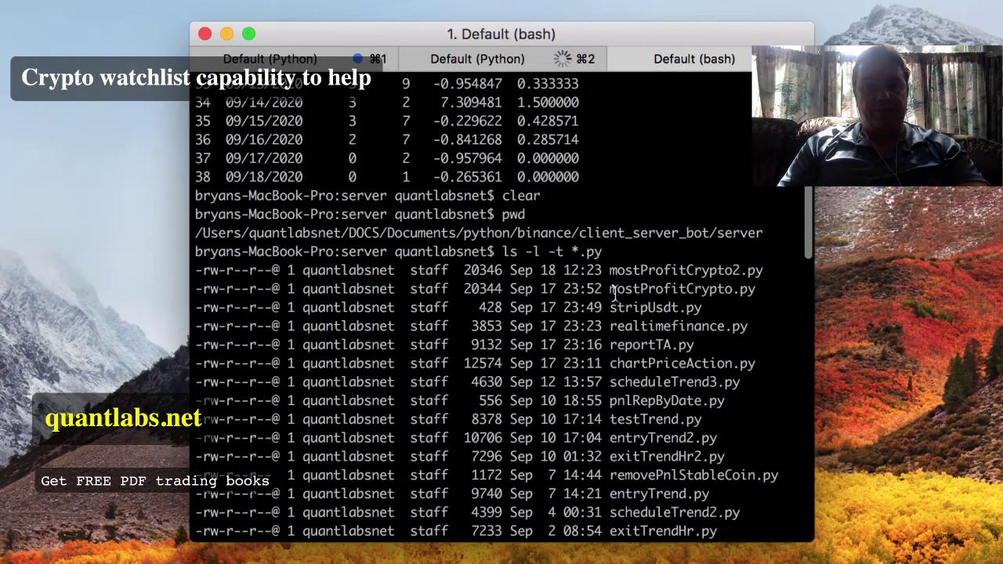
pyautogui.moveTo(617, 345)
pyautogui.mouseDown()
pyautogui.moveTo(700, 343)
pyautogui.moveTo(627, 359)
pyautogui.moveTo(613, 345)
pyautogui.mouseUp()
pyautogui.click(698, 345)
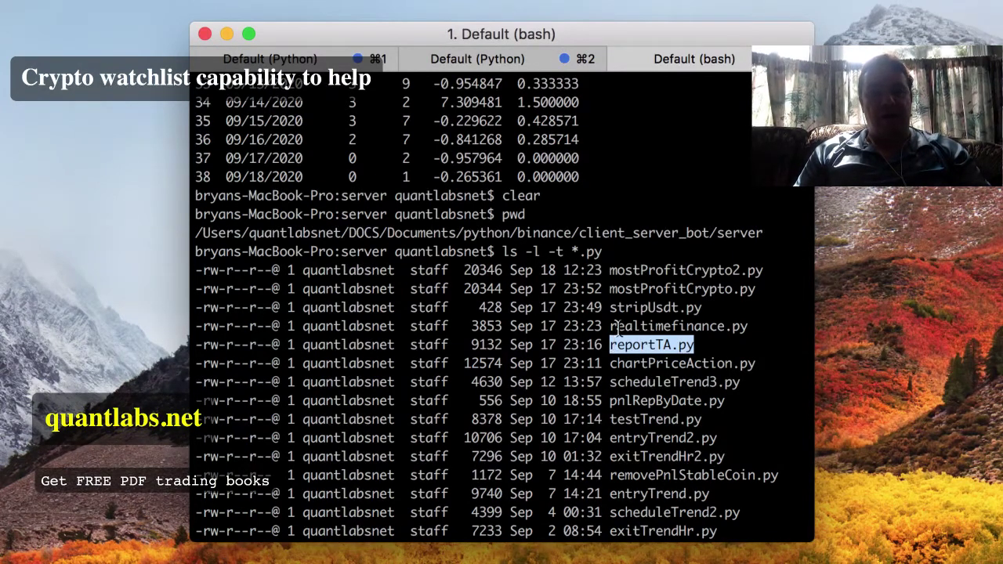
pyautogui.moveTo(610, 326); pyautogui.dragTo(748, 329)
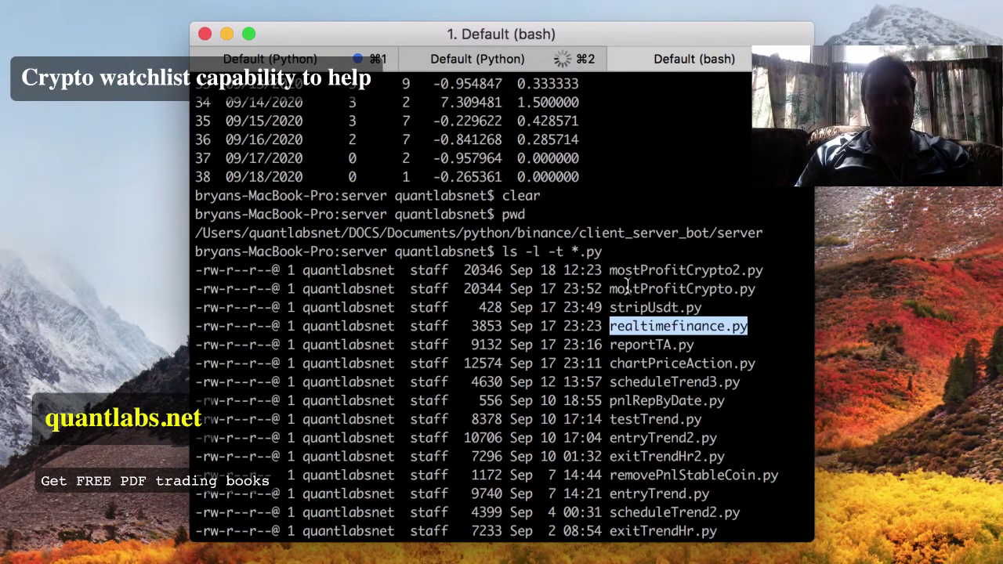
pyautogui.scroll(-5, 627, 287)
pyautogui.scroll(-10, 627, 287)
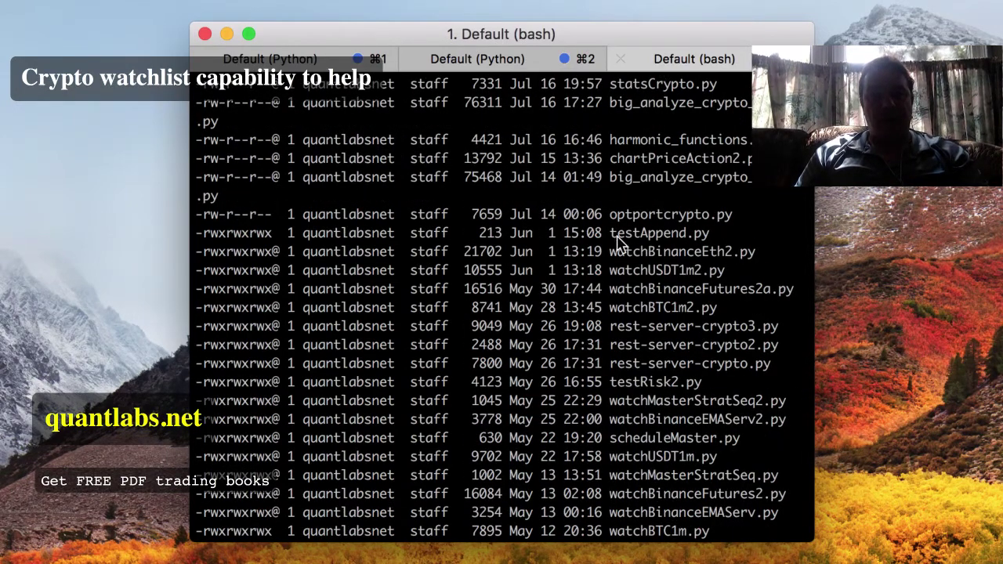
pyautogui.scroll(-5, 618, 331)
# - Run python3 realtimefinance.py ETCUSDT
pyautogui.write('python3 real')
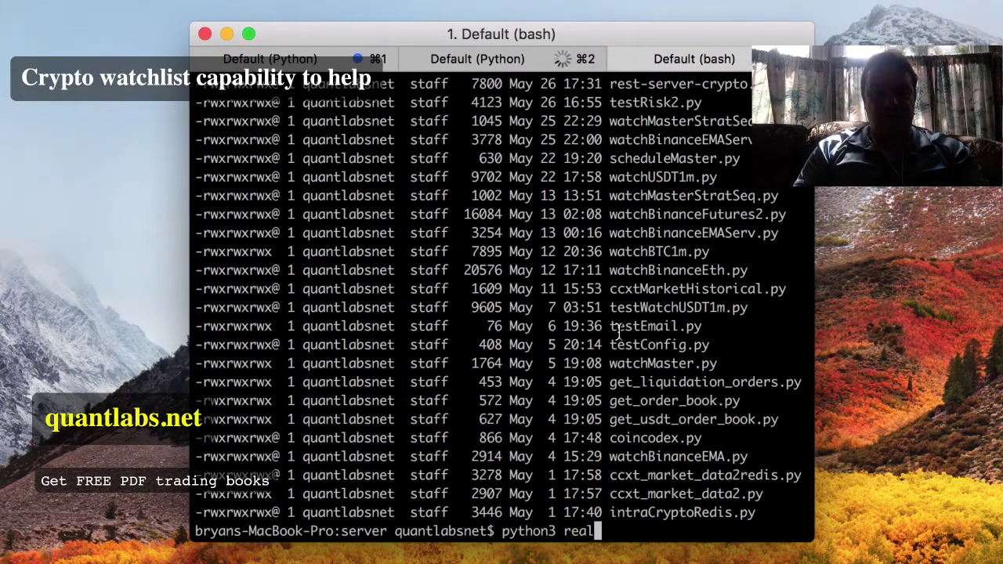
pyautogui.press('Tab')
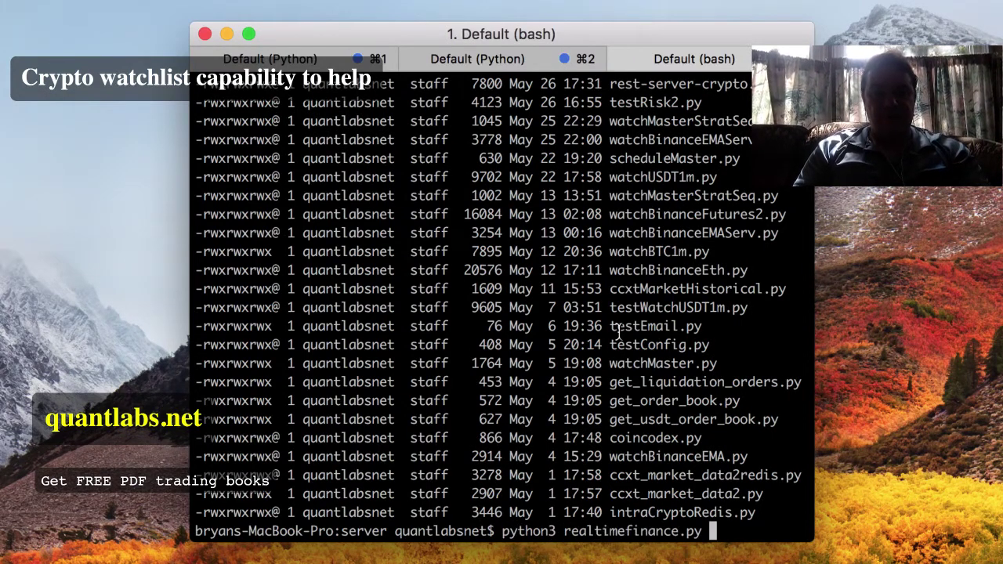
pyautogui.write('TC')
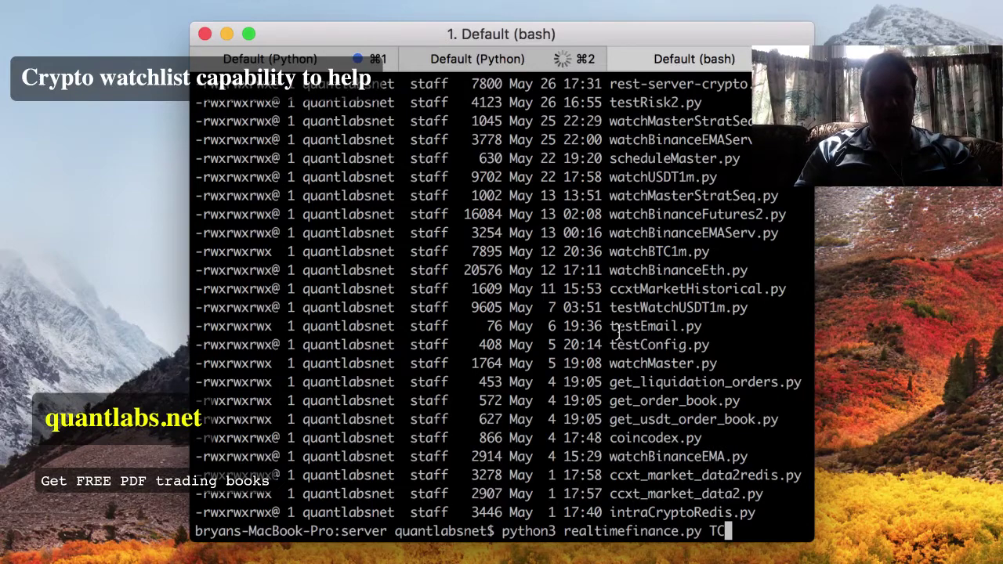
pyautogui.press('BackSpace')
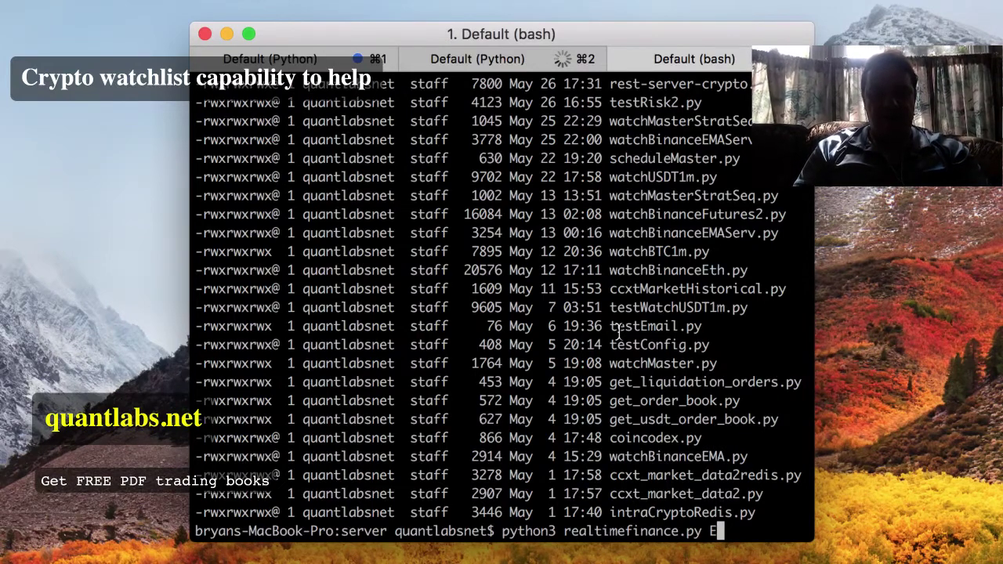
pyautogui.write('TCUSDT')
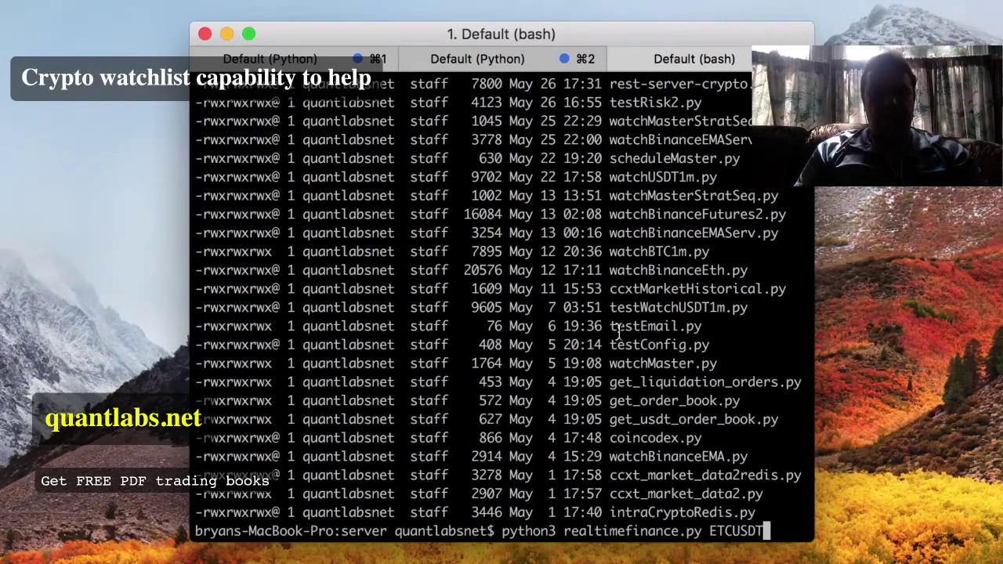
pyautogui.press('Return')
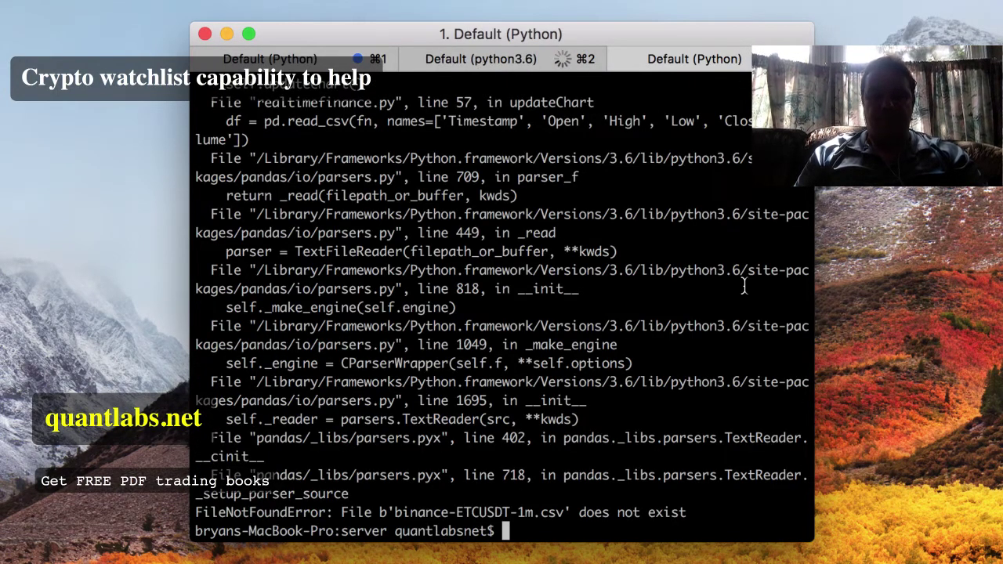
# - Rerun the script with ETC/USDT, stop it with Ctrl+C, and erase the partial command
pyautogui.press('Up')
pyautogui.press('Left')
pyautogui.press('Left')
pyautogui.press('Left')
pyautogui.press('Left')
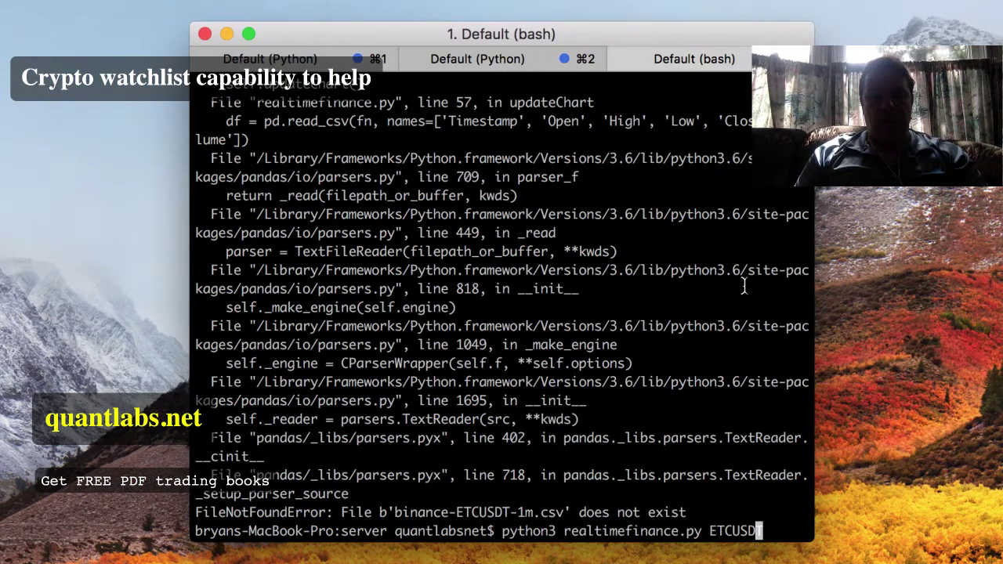
pyautogui.write('/')
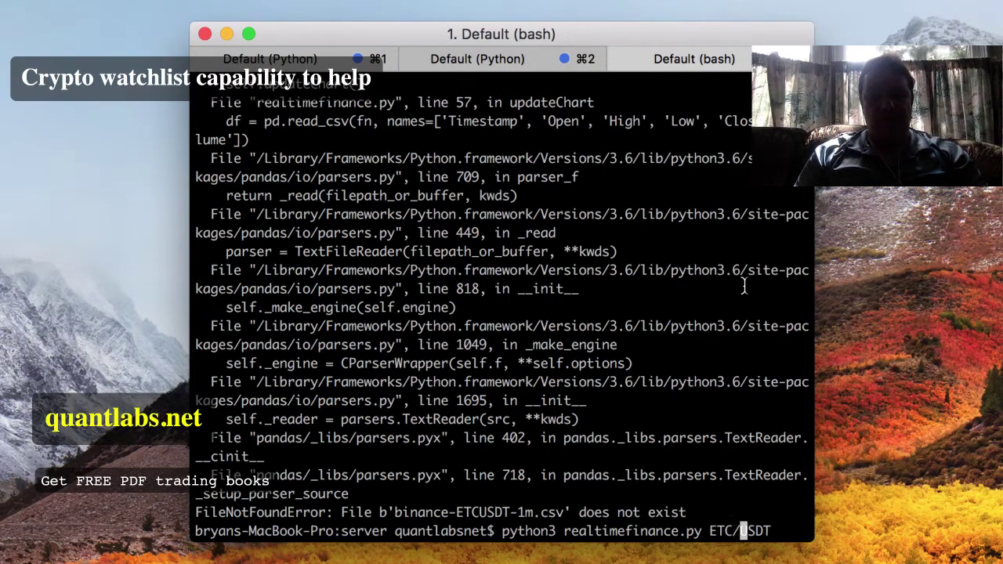
pyautogui.press('Return')
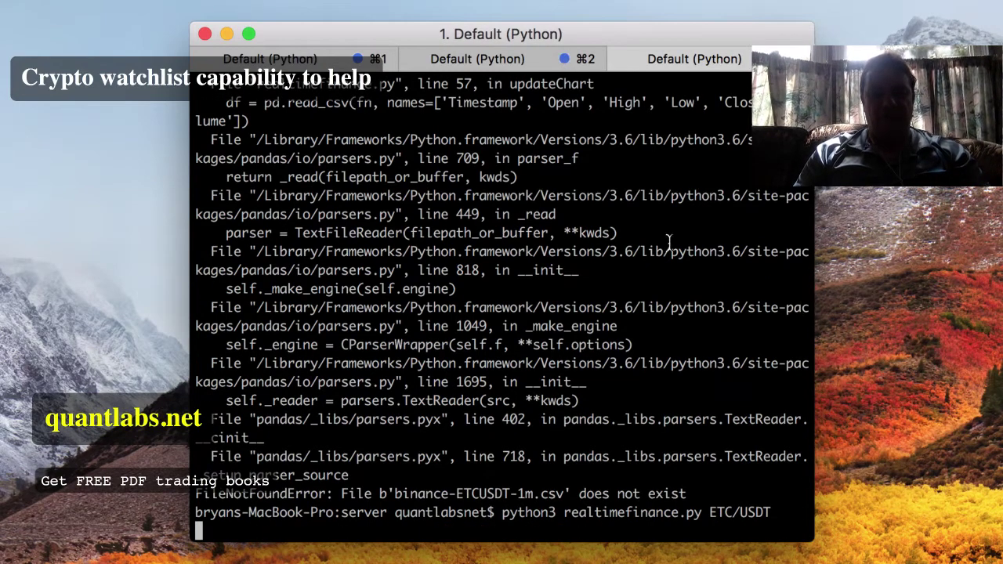
pyautogui.hotkey('ctrl', 'c')
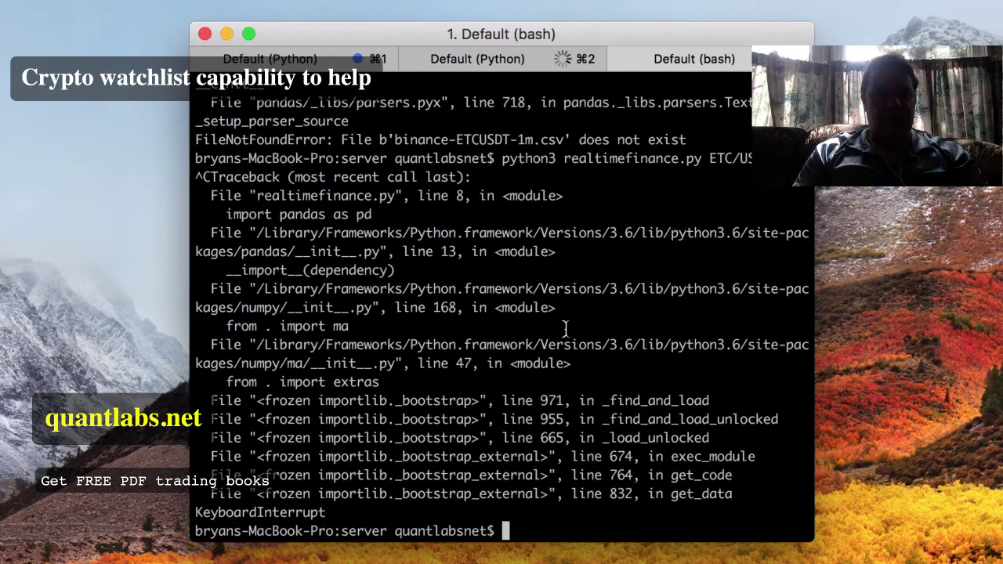
pyautogui.scroll(2, 569, 327)
pyautogui.write('py')
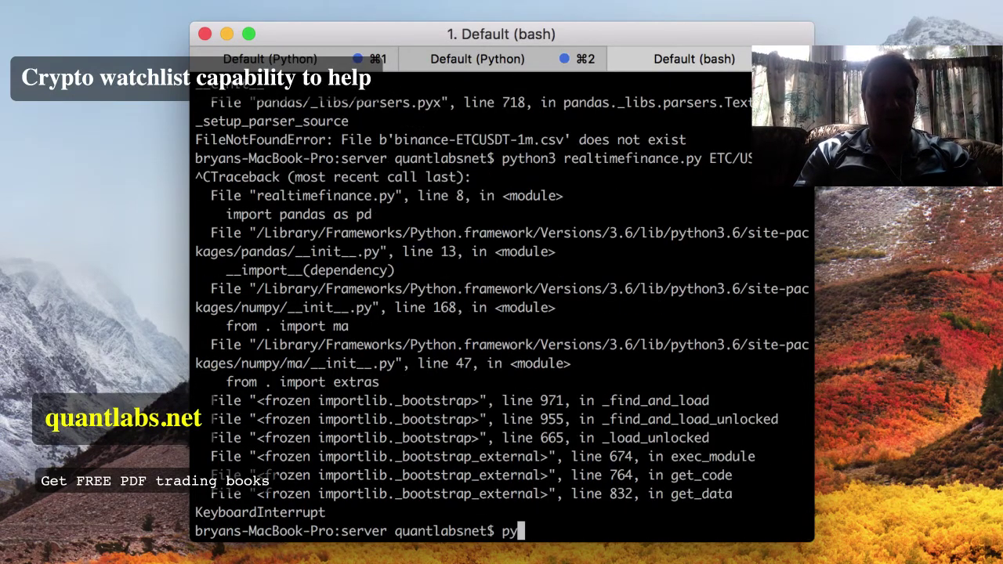
pyautogui.press('BackSpace')
pyautogui.press('BackSpace')
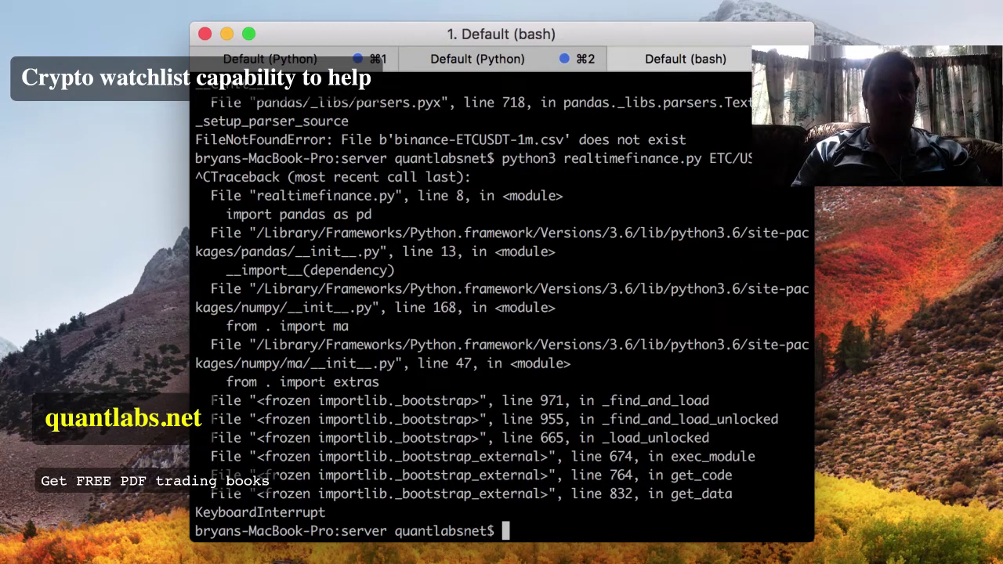
pyautogui.rightClick(76, 65)
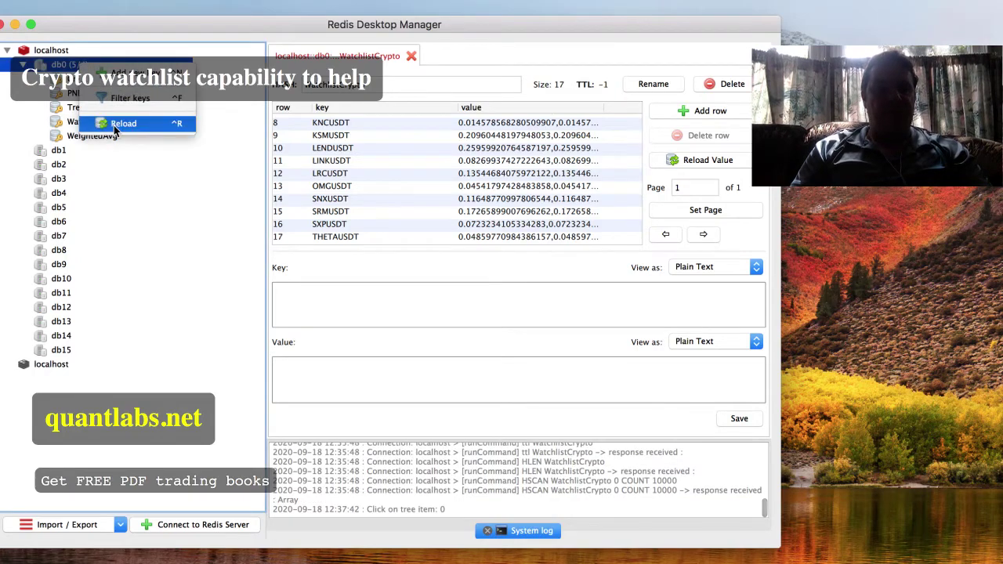
# - Reload db0 and scroll through the 18-entry WatchlistCrypto hash
pyautogui.click(114, 125)
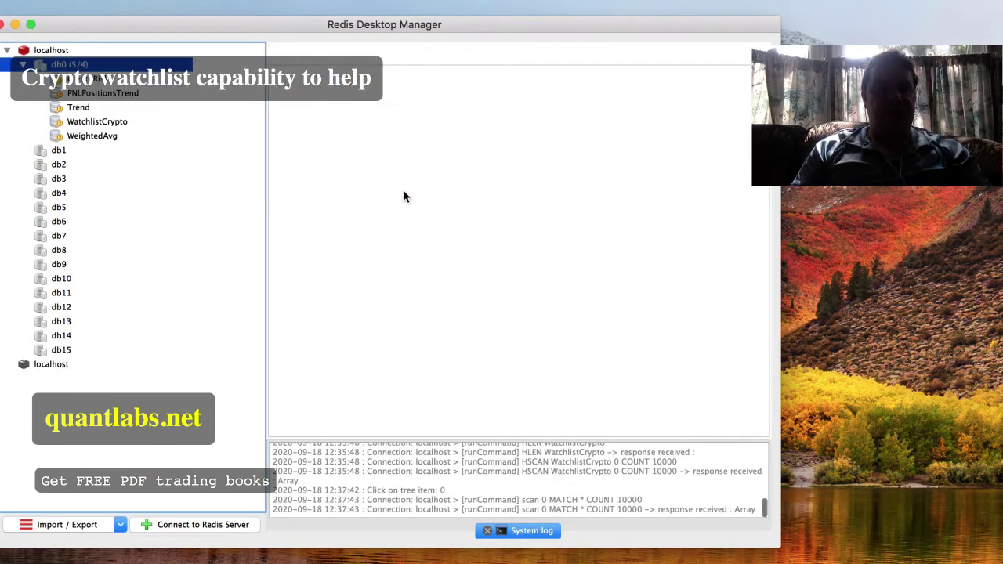
pyautogui.click(125, 121)
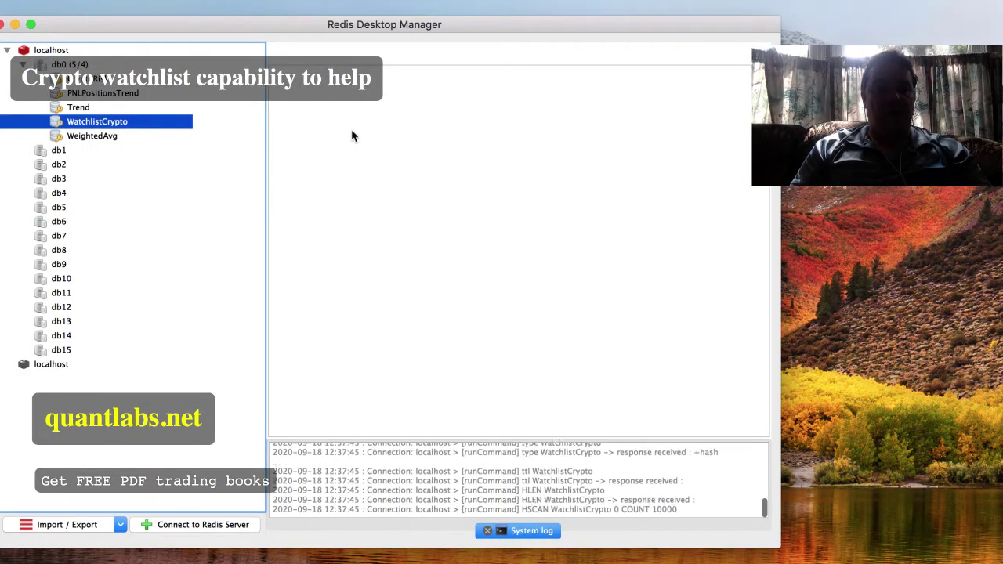
pyautogui.scroll(-3, 351, 136)
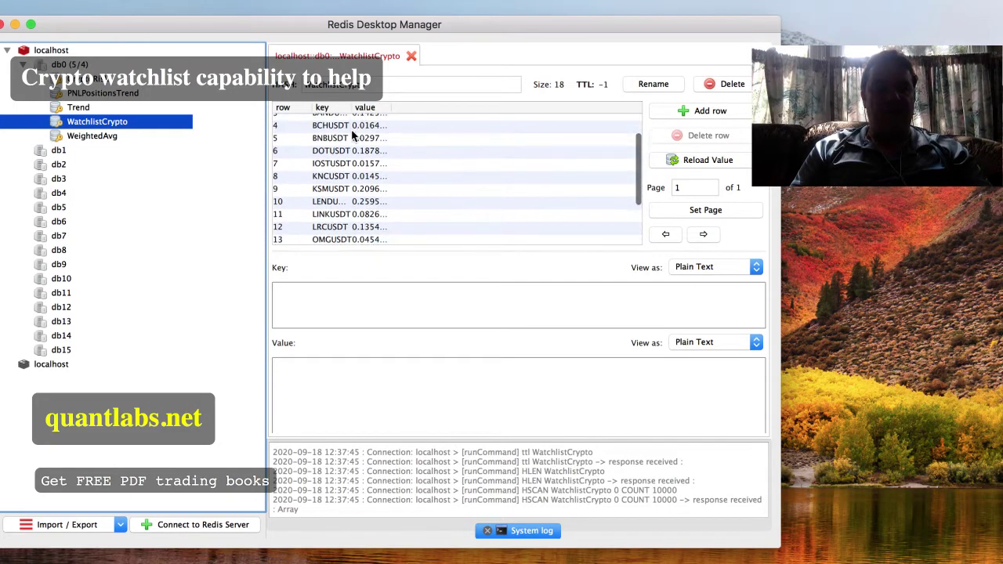
pyautogui.scroll(-5, 351, 137)
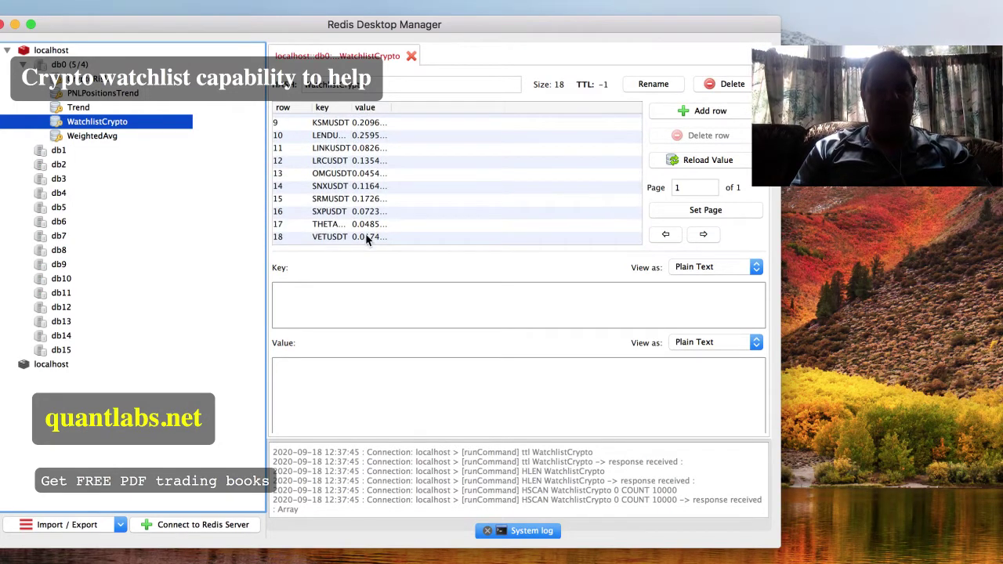
pyautogui.scroll(8, 366, 239)
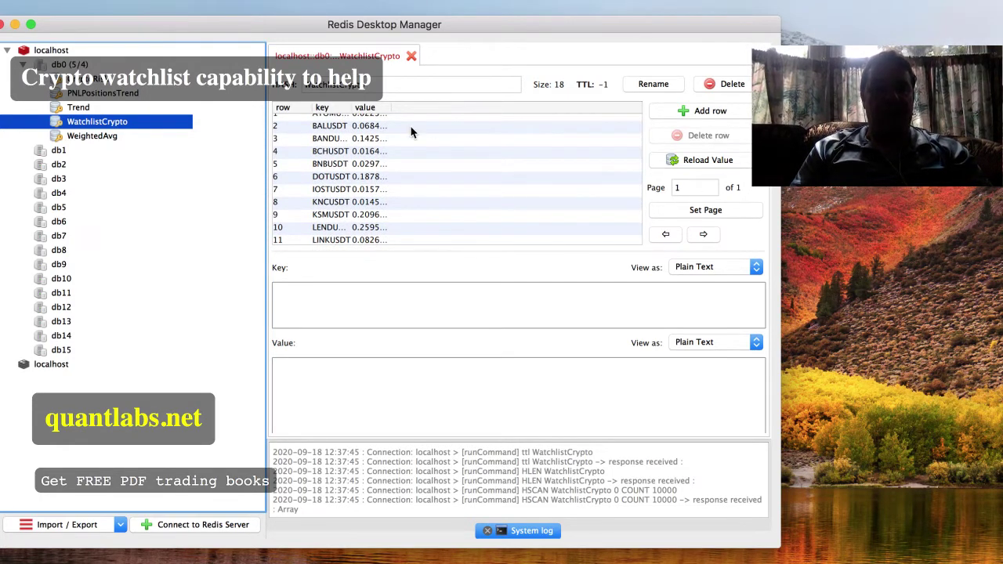
# - Widen the value column and review the full-precision WatchlistCrypto values
pyautogui.moveTo(388, 107); pyautogui.dragTo(447, 107)
pyautogui.scroll(-5, 385, 146)
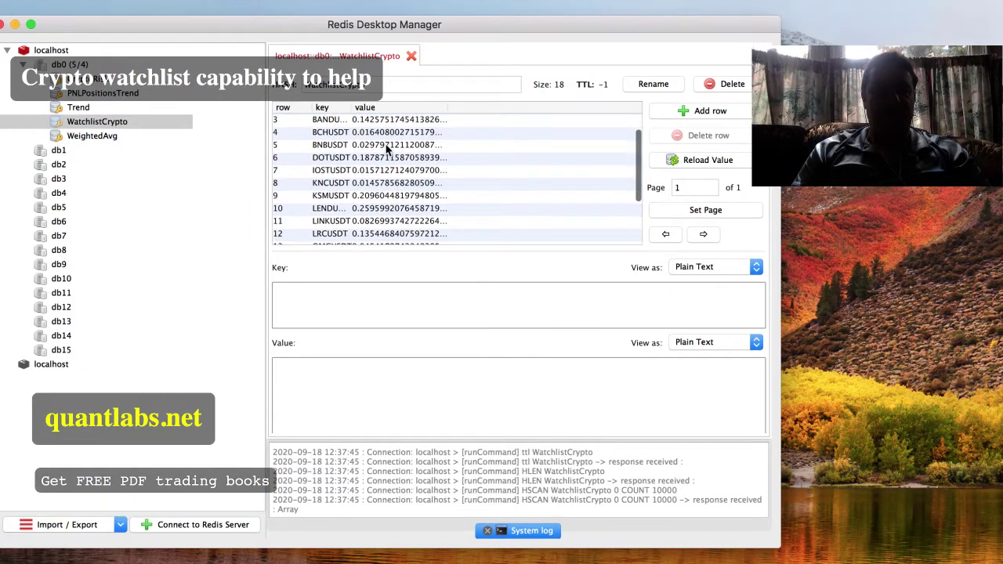
pyautogui.scroll(-2, 385, 149)
pyautogui.scroll(5, 384, 180)
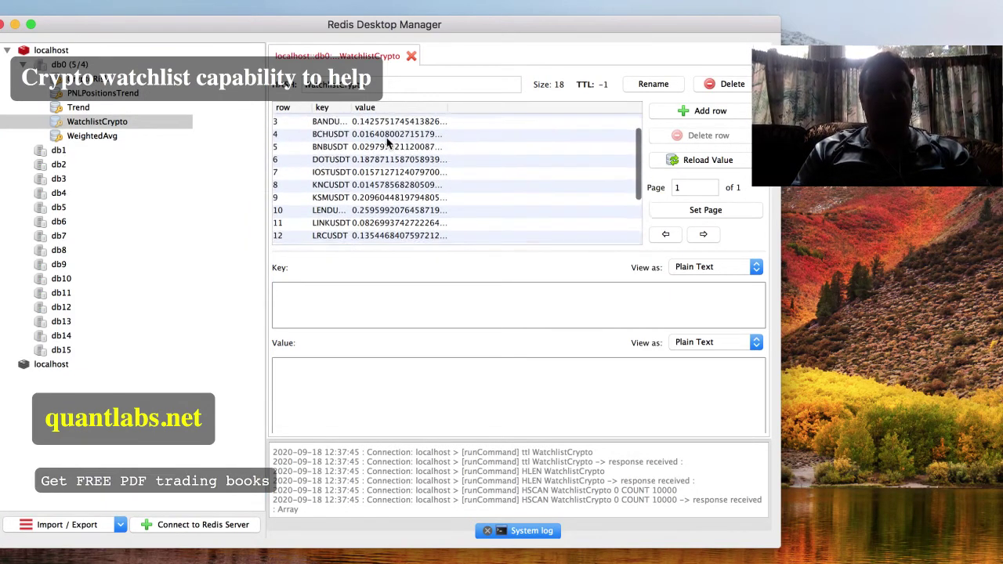
pyautogui.scroll(-3, 390, 176)
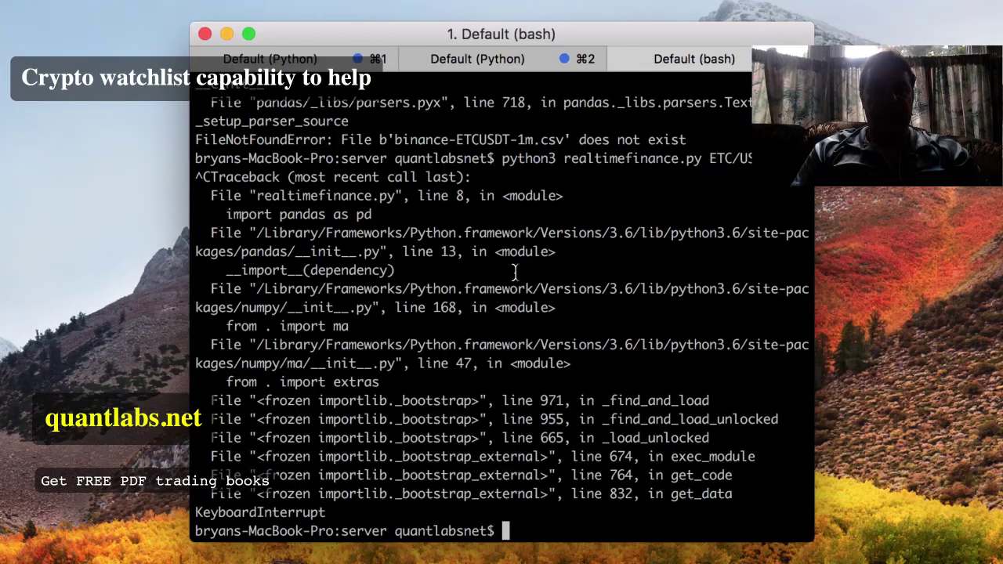
# - Run python3 reportTA.py ATOM/USDT, which fails on missing data/binance-ATOM/USDT-1h.csv
pyautogui.write('python3')
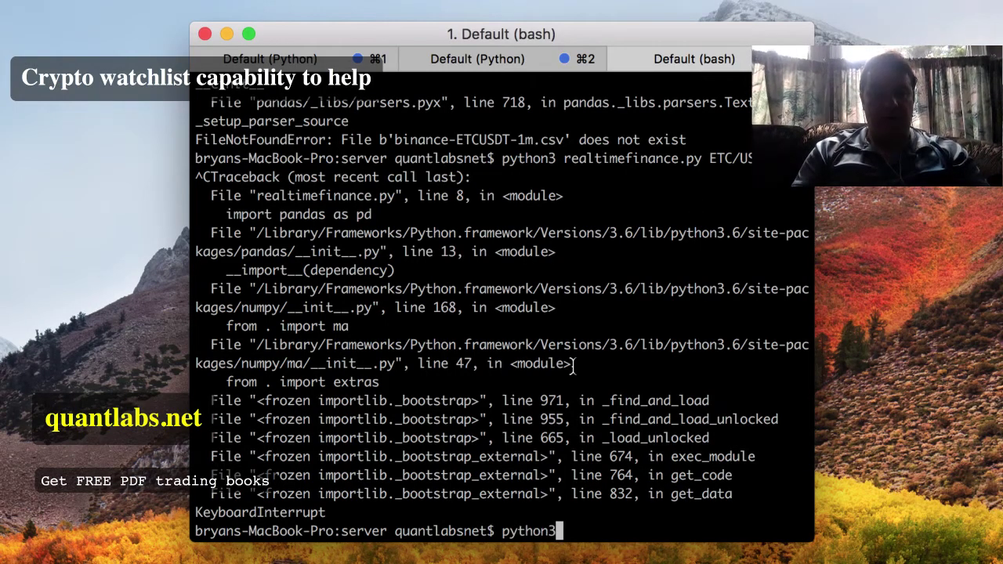
pyautogui.write(' reportT')
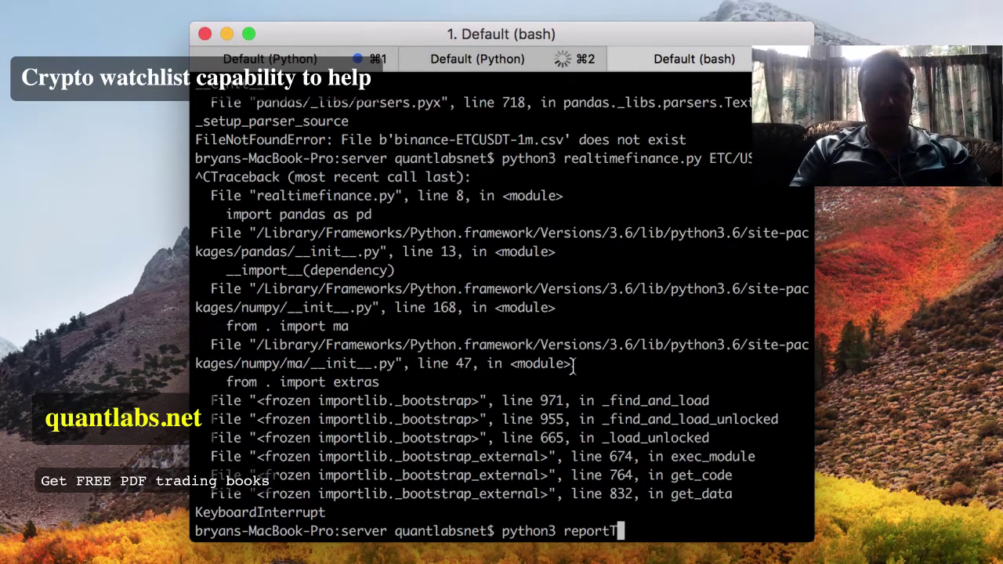
pyautogui.press('Tab')
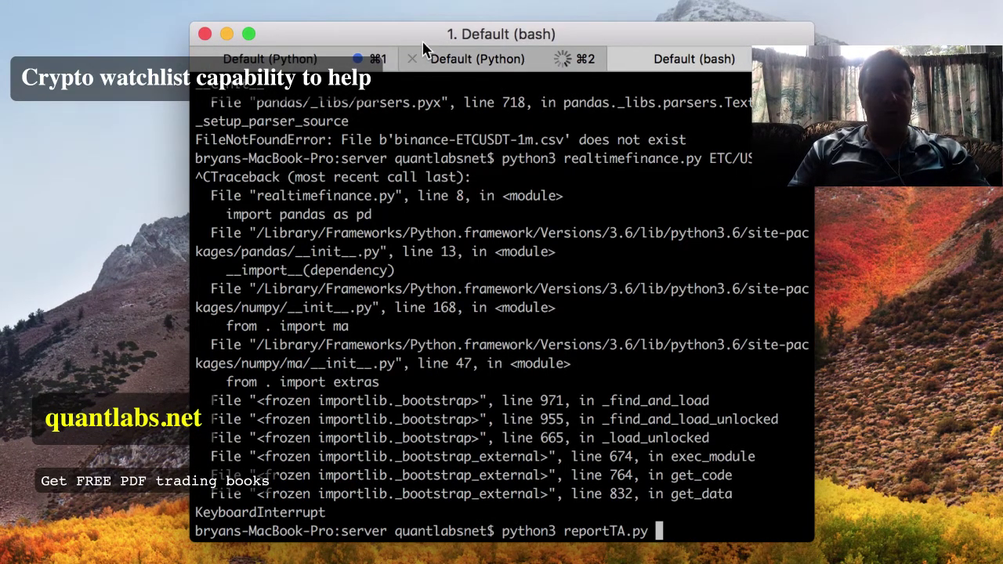
pyautogui.write('A')
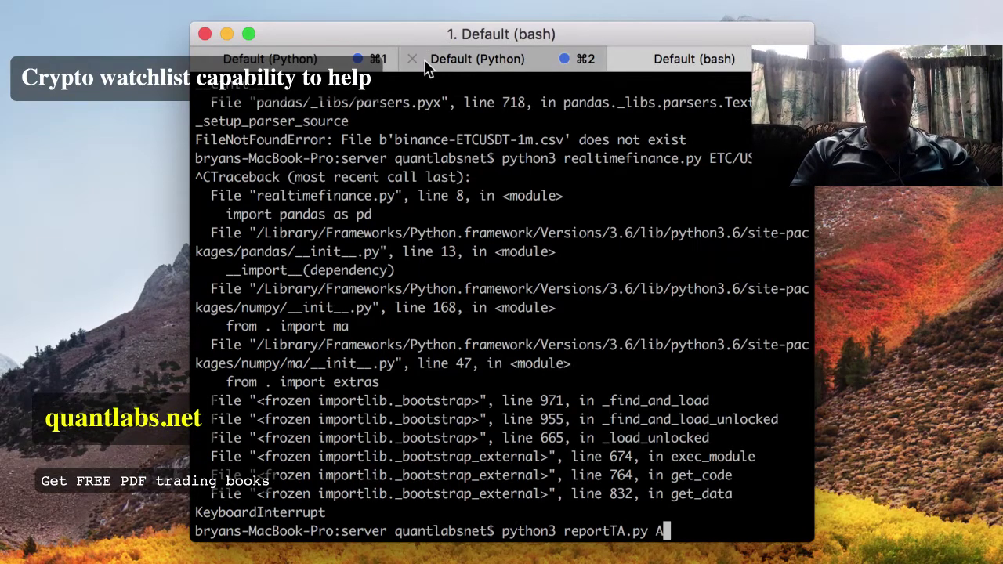
pyautogui.write('TOM/USDT')
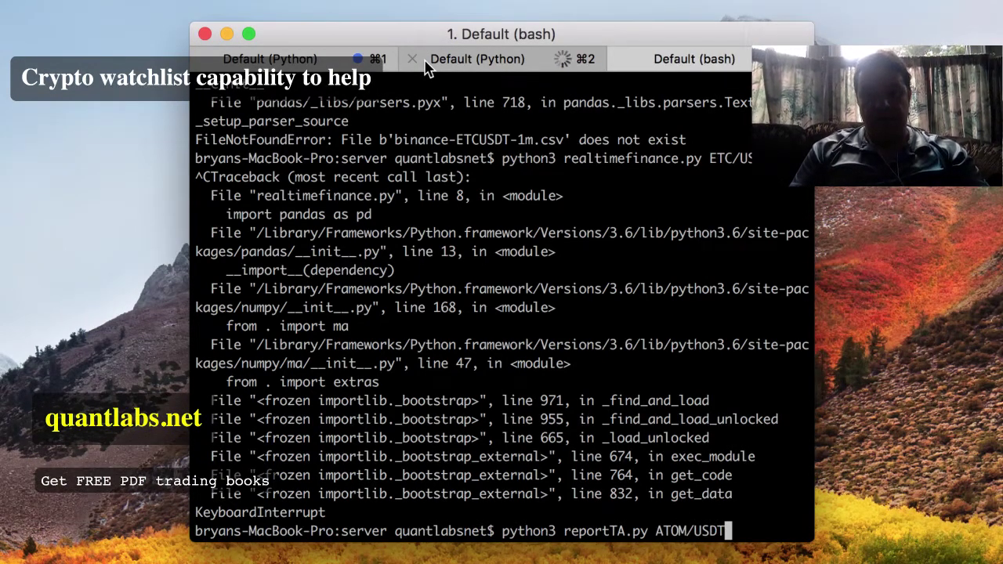
pyautogui.press('Return')
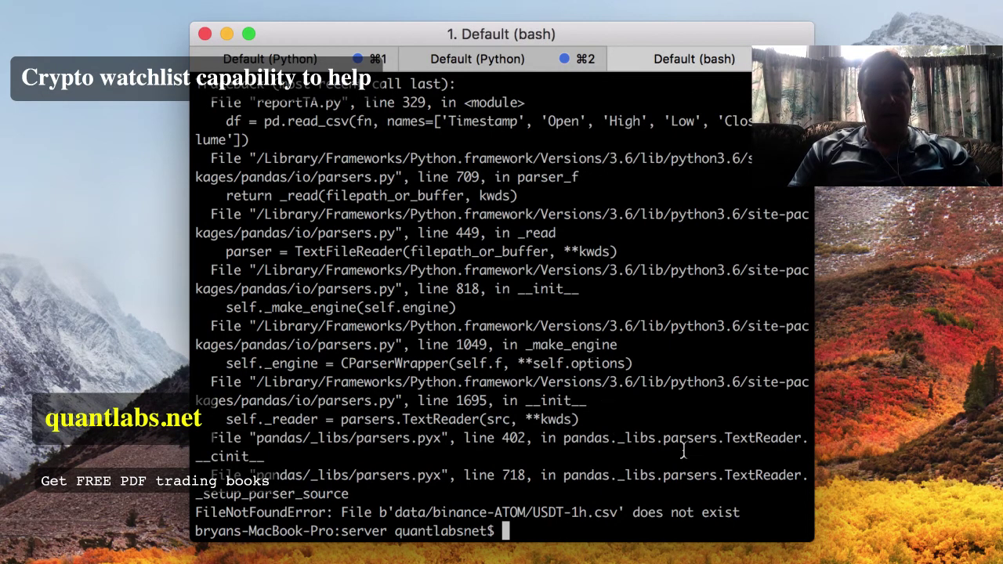
# - Rerun as reportTA.py ATOMUSDT 60, generating and zipping the 1h charts
pyautogui.press('Up')
pyautogui.press('Left')
pyautogui.press('Left')
pyautogui.press('Left')
pyautogui.press('Left')
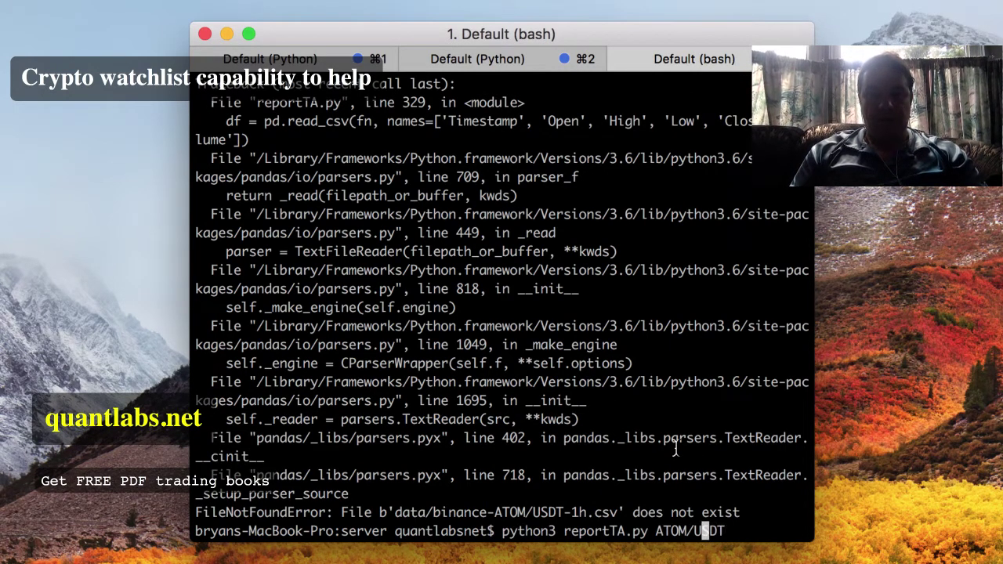
pyautogui.press('BackSpace')
pyautogui.press('Right')
pyautogui.press('Right')
pyautogui.press('Right')
pyautogui.press('Right')
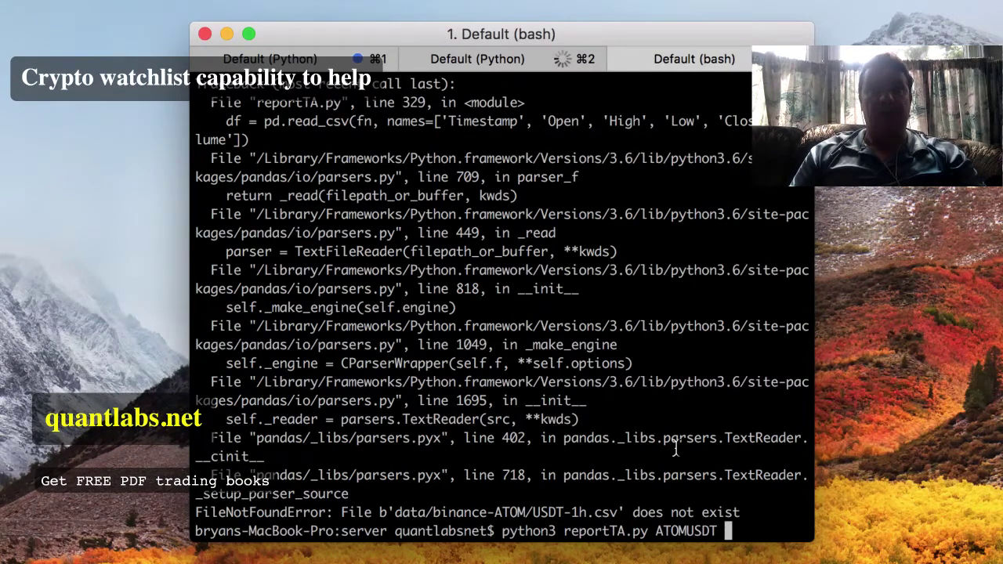
pyautogui.write('60')
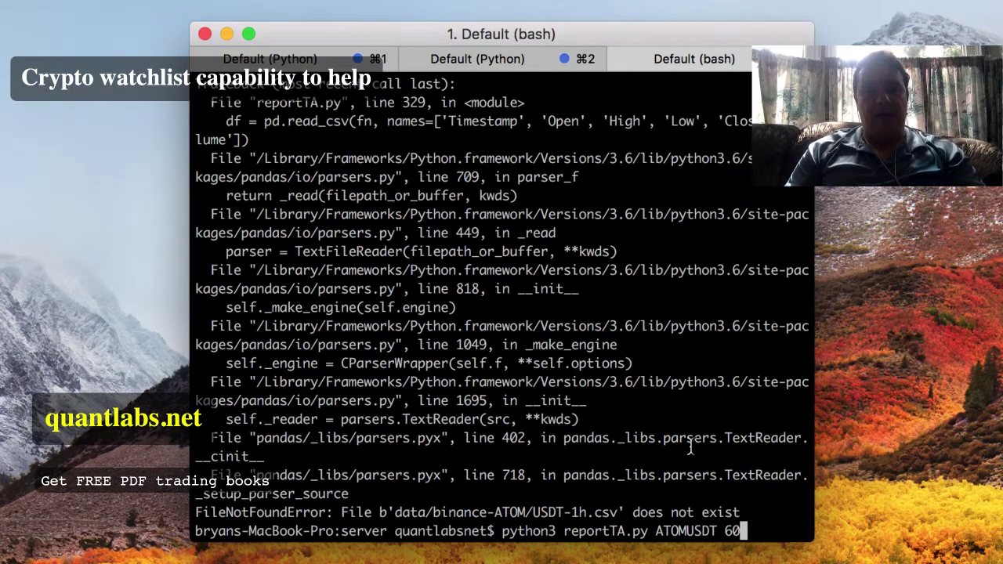
pyautogui.press('Return')
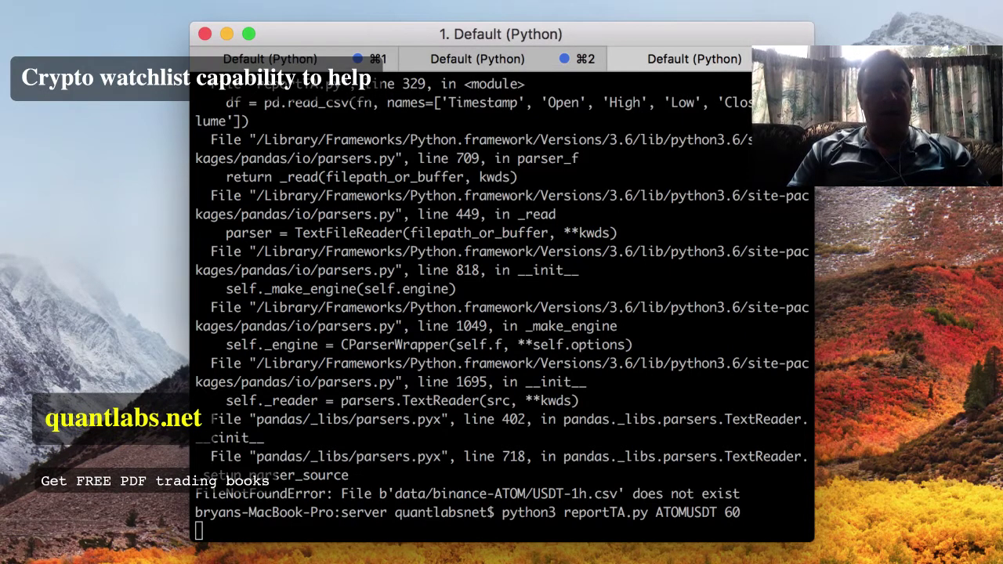
pyautogui.moveTo(354, 36); pyautogui.dragTo(360, 33)
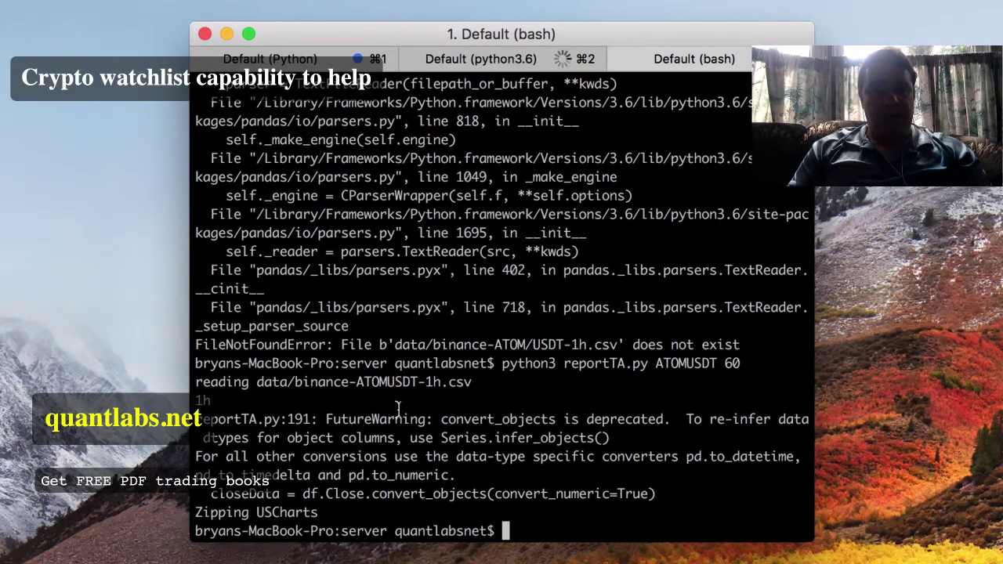
# - Enter the reportTA folder and list it to check the new ATOMUSDT chart PNGs
pyautogui.write('cd report_t')
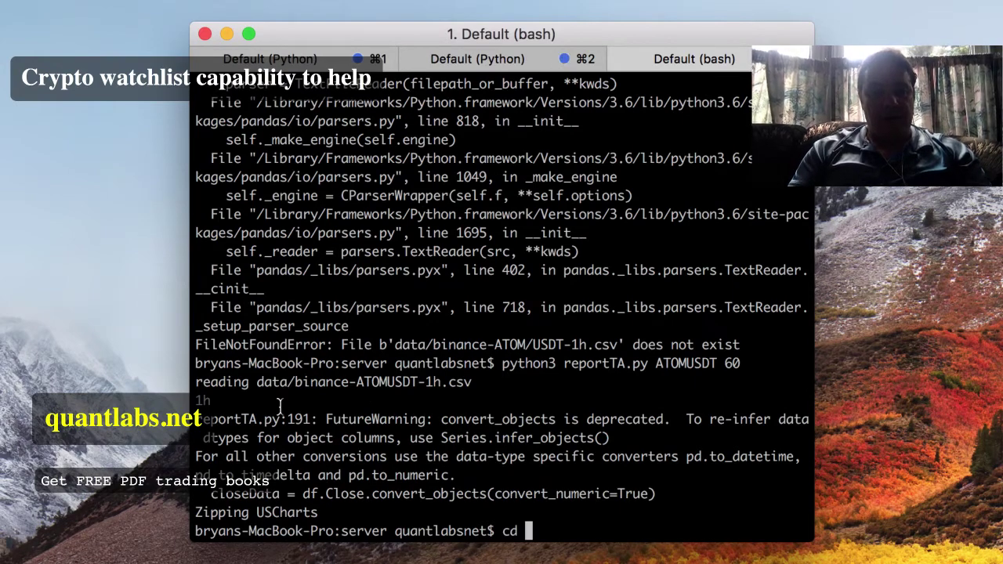
pyautogui.press('BackSpace')
pyautogui.press('BackSpace')
pyautogui.write('TA')
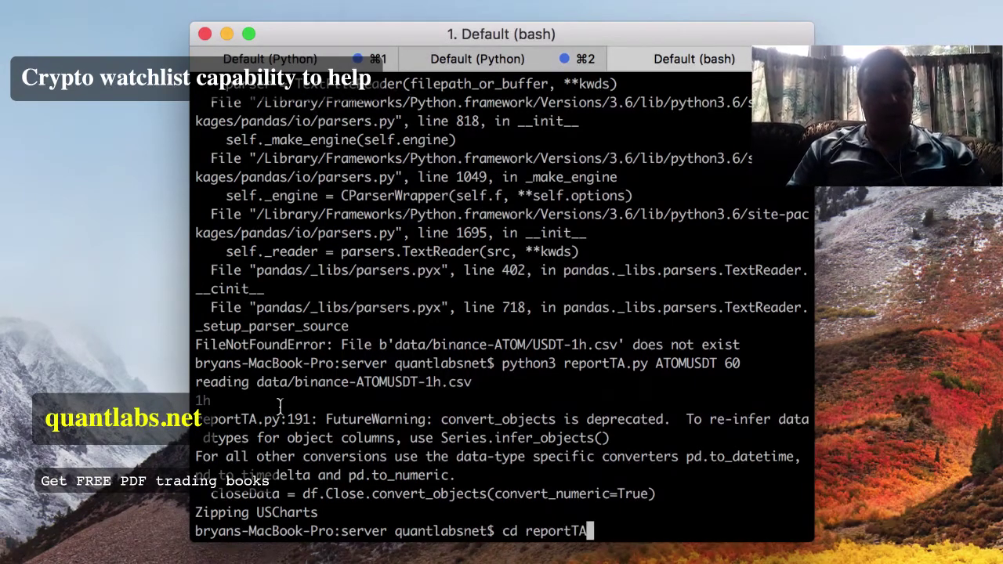
pyautogui.press('Return')
pyautogui.write('ls -l')
pyautogui.press('Return')
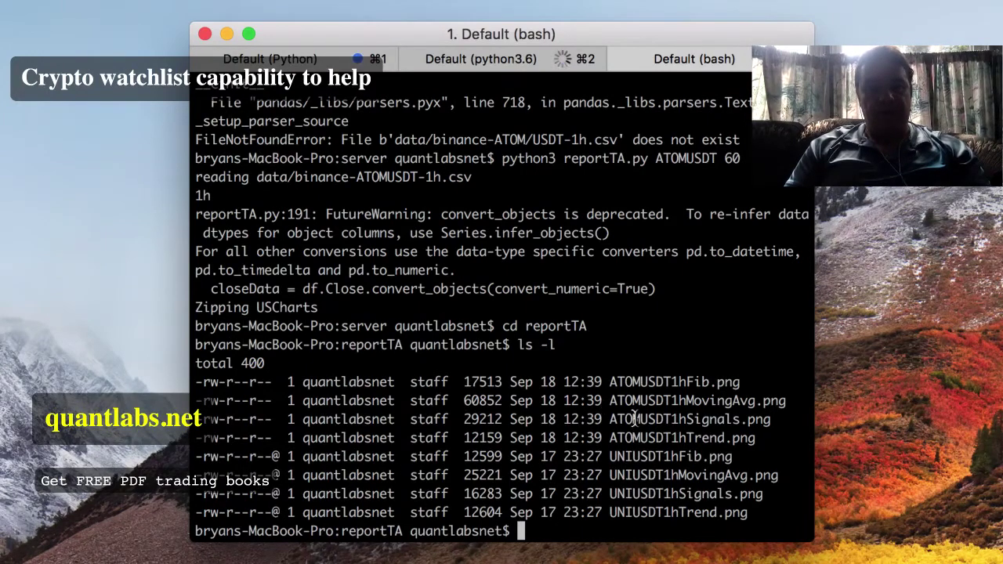
pyautogui.moveTo(741, 454); pyautogui.dragTo(302, 395)
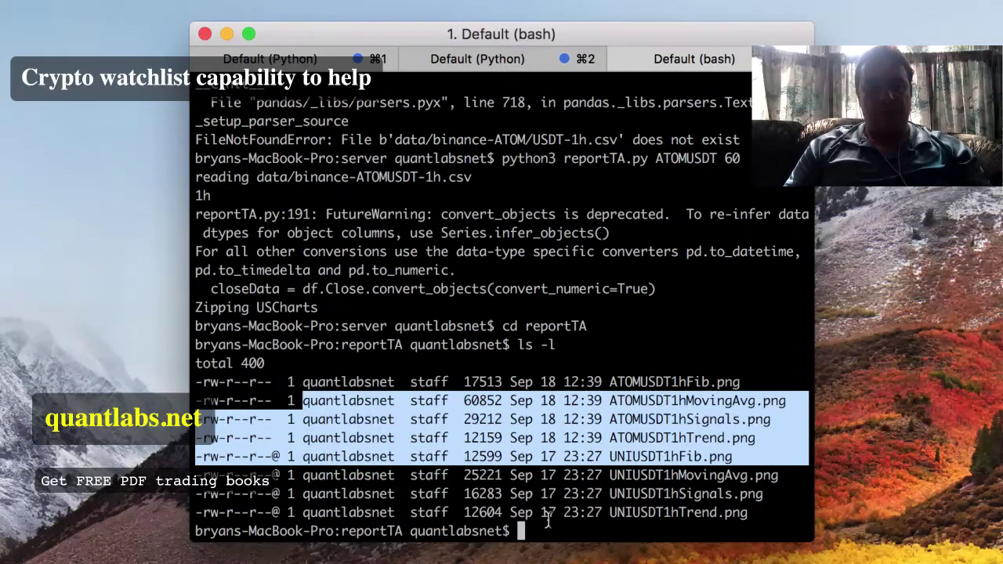
pyautogui.click(593, 521)
# - Return to the server folder and run open reportTA/ATOM*.png to view the charts
pyautogui.write('open')
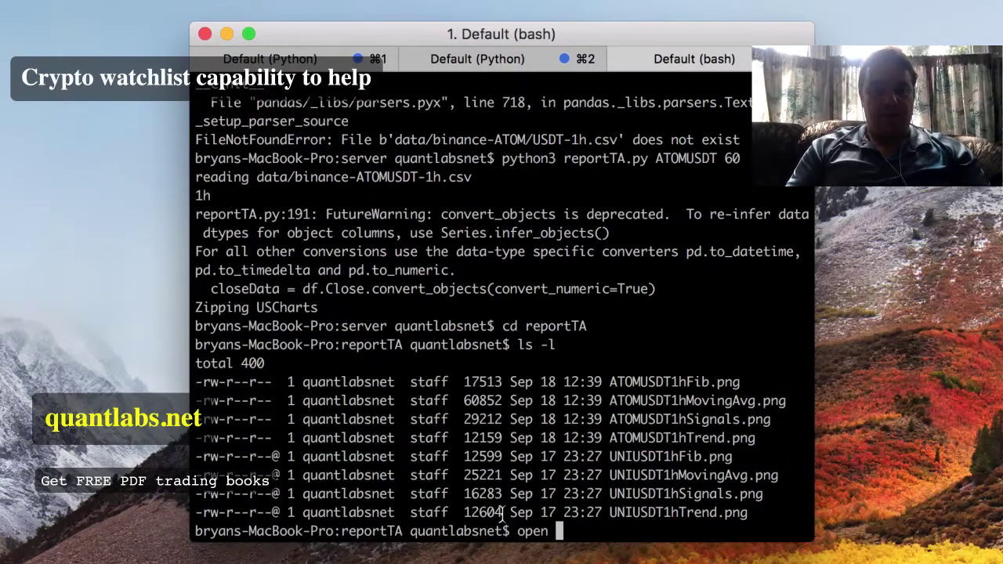
pyautogui.press('BackSpace')
pyautogui.press('BackSpace')
pyautogui.press('BackSpace')
pyautogui.press('BackSpace')
pyautogui.press('BackSpace')
pyautogui.write('pwd')
pyautogui.press('Return')
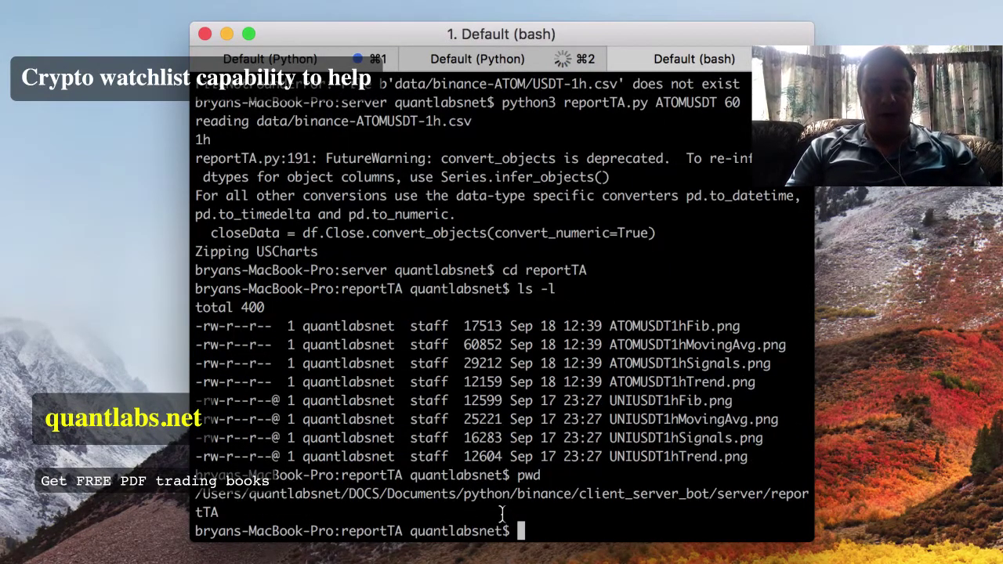
pyautogui.write('cd ..')
pyautogui.press('Return')
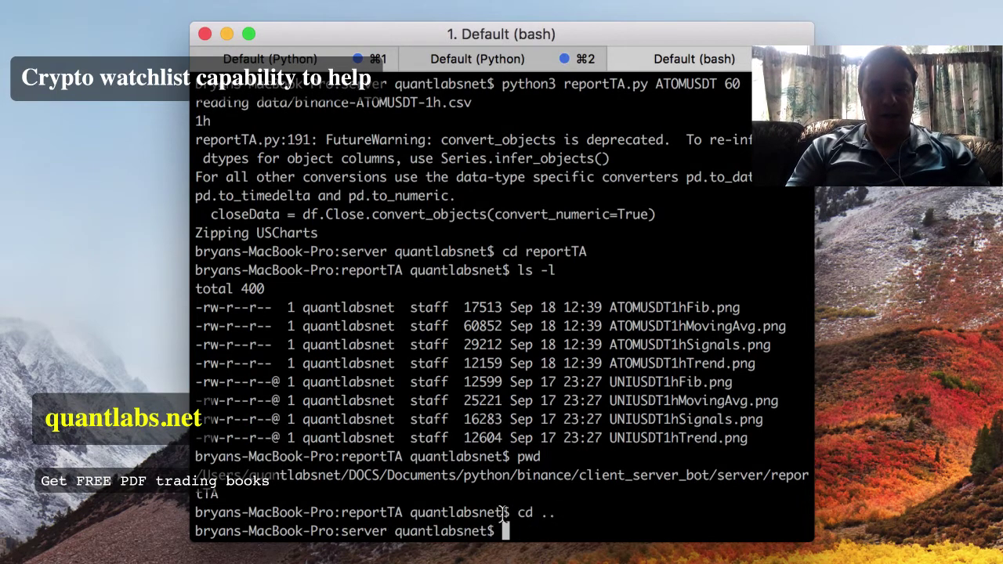
pyautogui.write('open ')
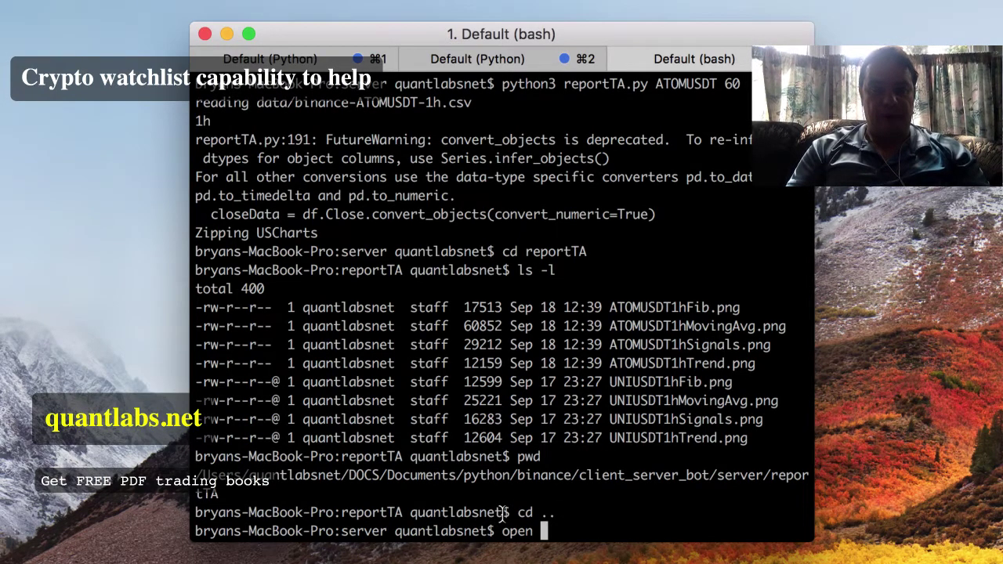
pyautogui.write('reportT')
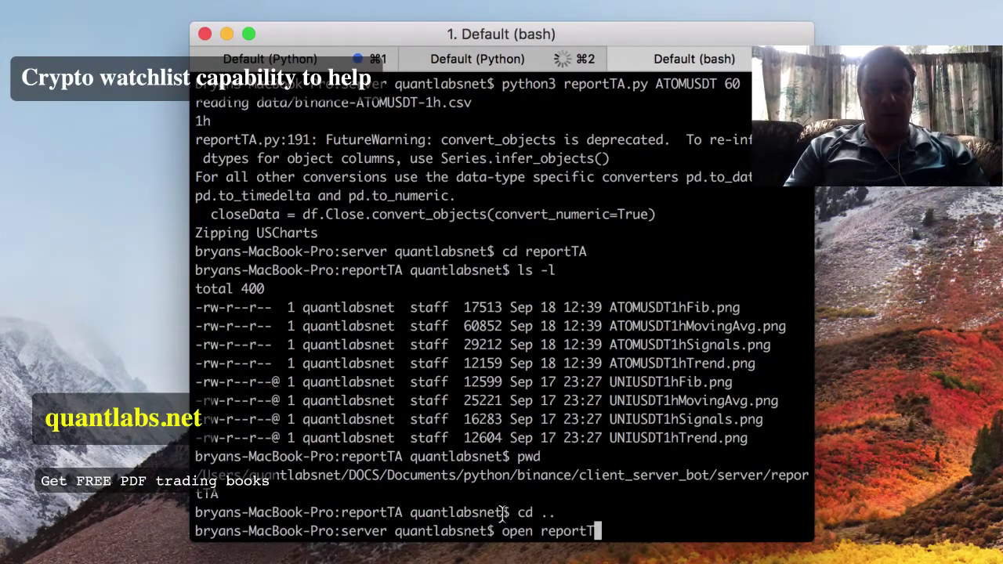
pyautogui.write('A.py')
pyautogui.press('BackSpace')
pyautogui.press('BackSpace')
pyautogui.press('BackSpace')
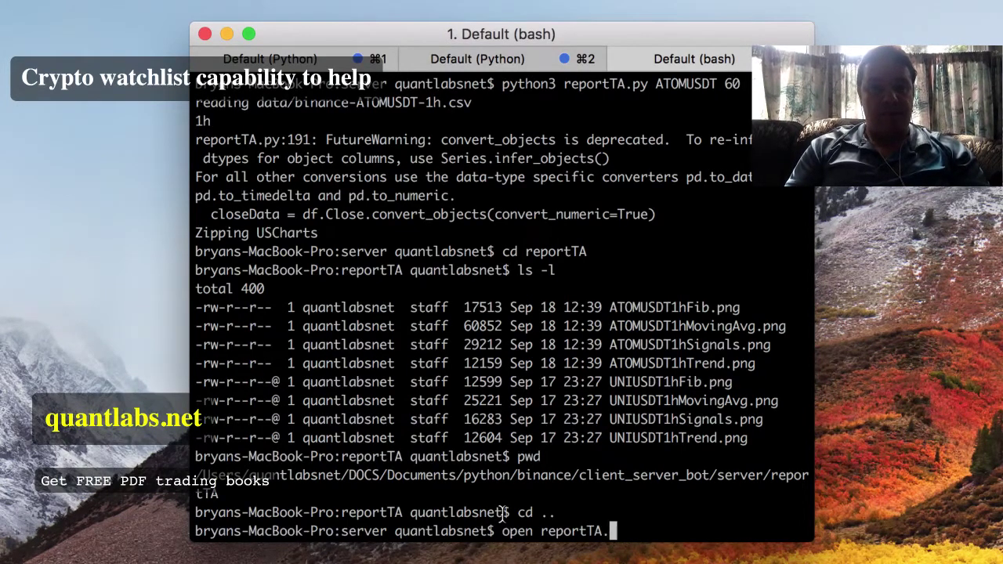
pyautogui.press('BackSpace')
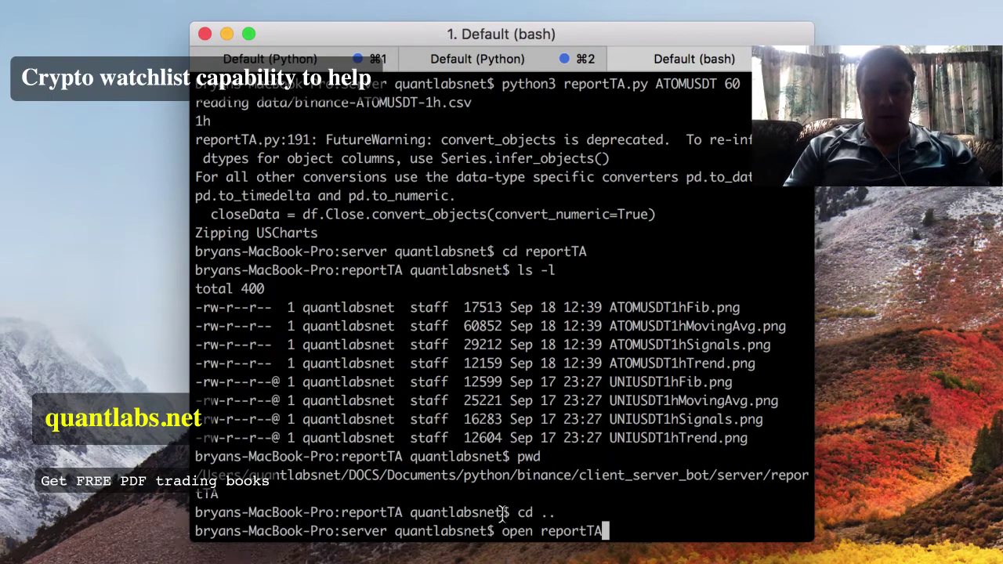
pyautogui.write('/ATOM*.png')
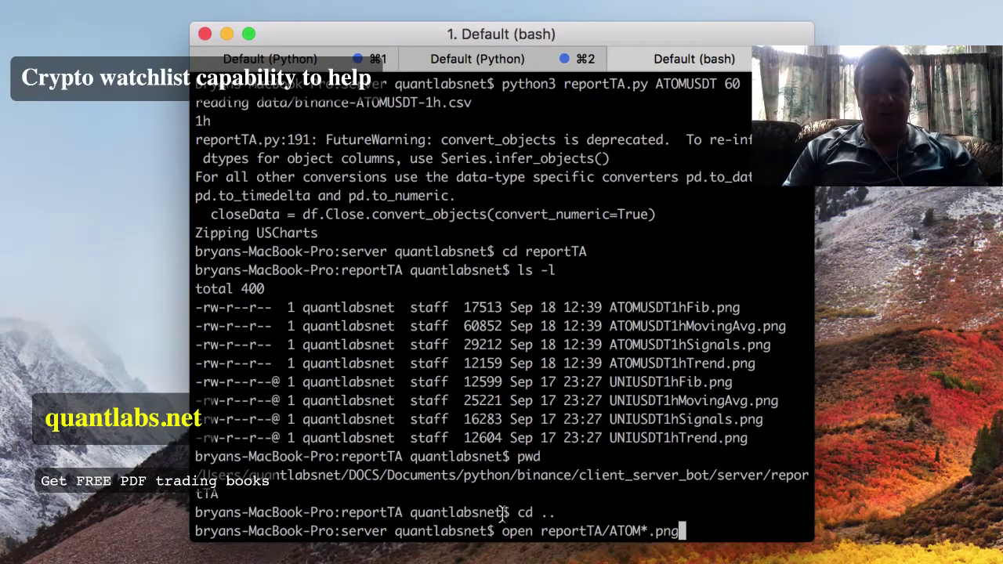
pyautogui.press('Return')
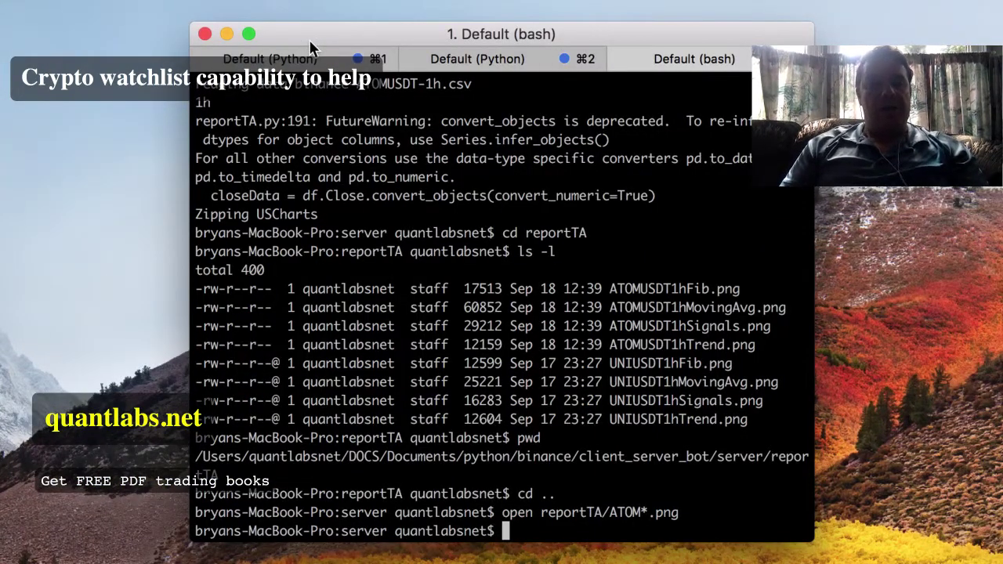
pyautogui.moveTo(320, 45); pyautogui.dragTo(576, 45)
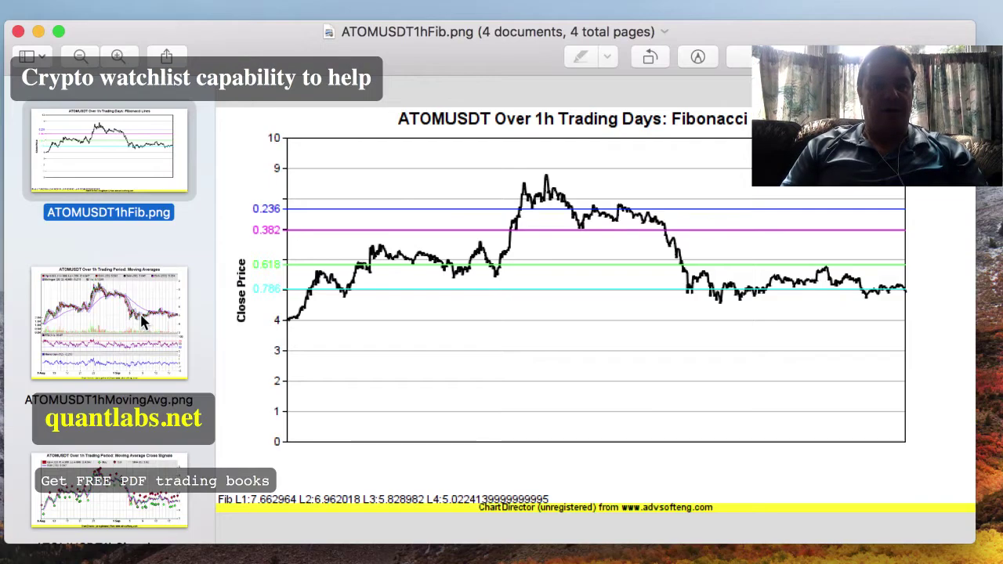
# - Compare the ATOMUSDT moving-average and Fibonacci charts in Preview
pyautogui.click(141, 321)
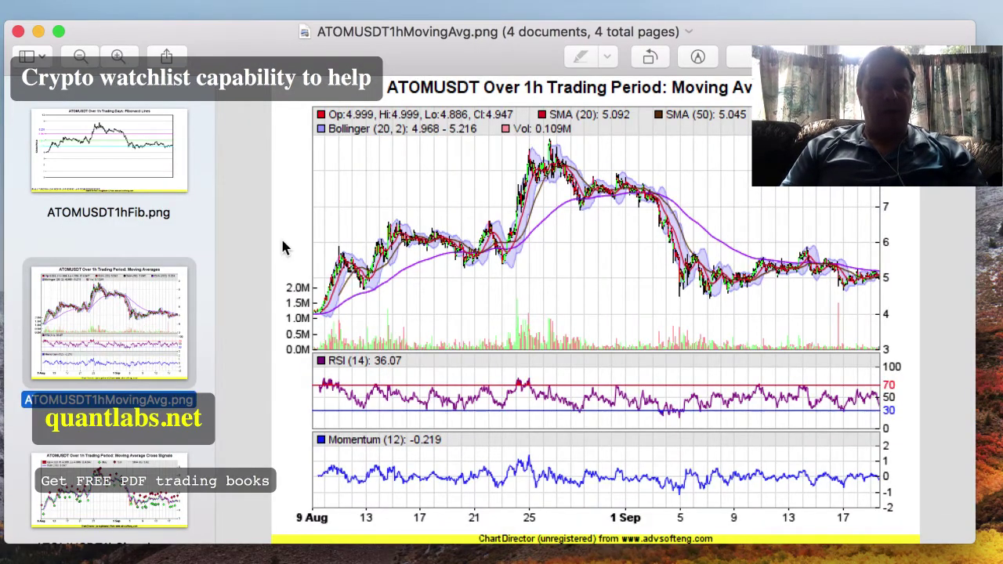
pyautogui.click(139, 157)
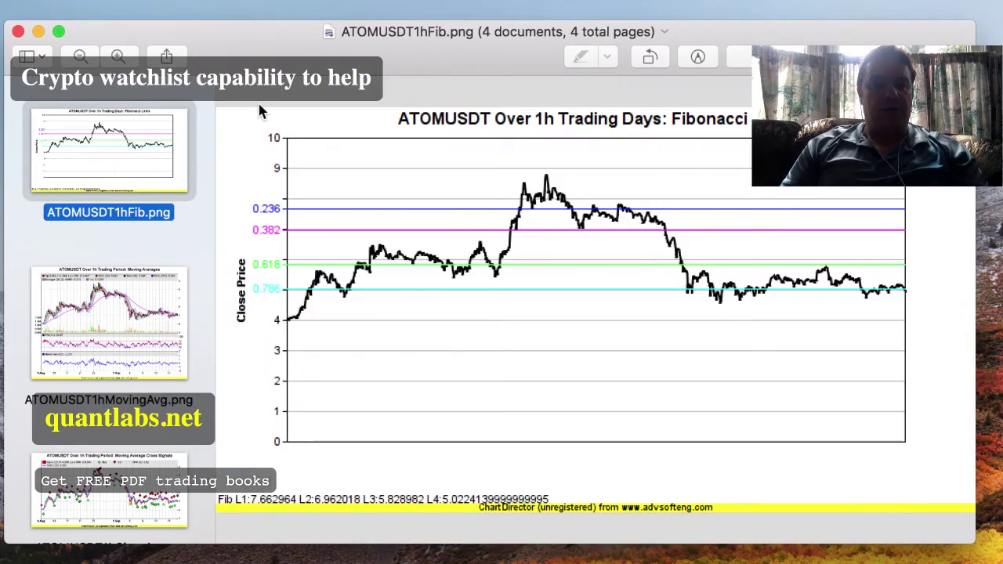
pyautogui.moveTo(262, 50); pyautogui.dragTo(275, 52)
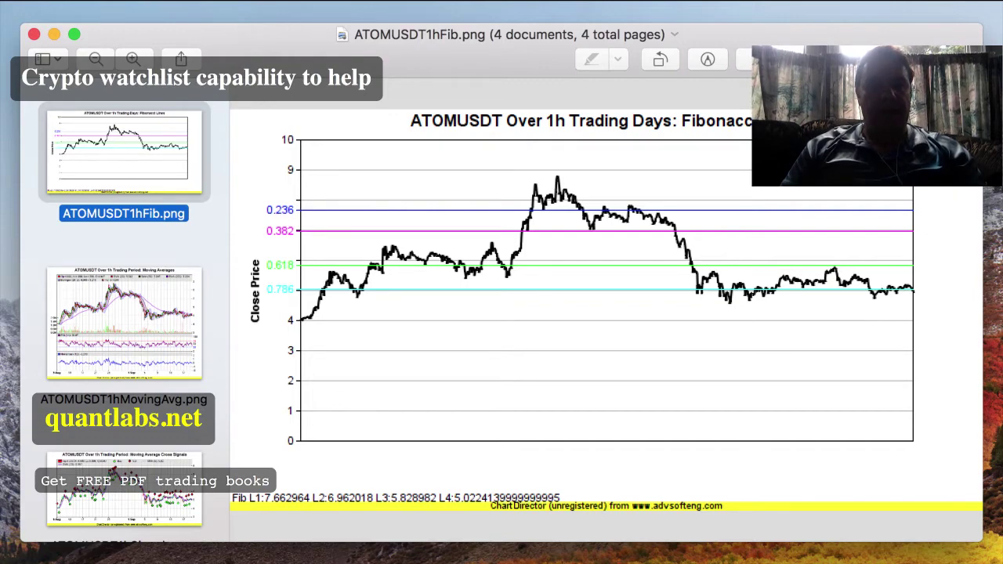
pyautogui.click(179, 329)
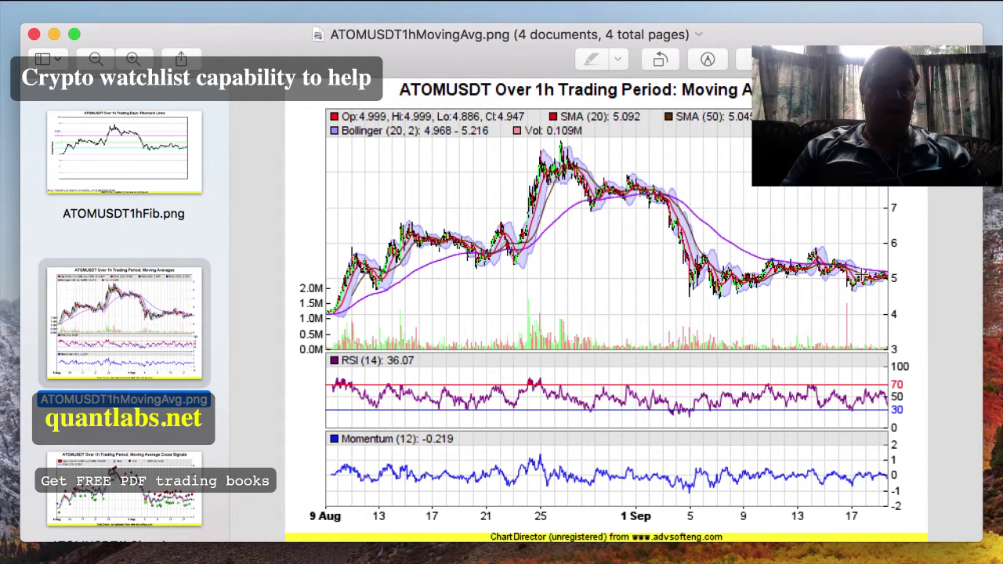
pyautogui.click(185, 183)
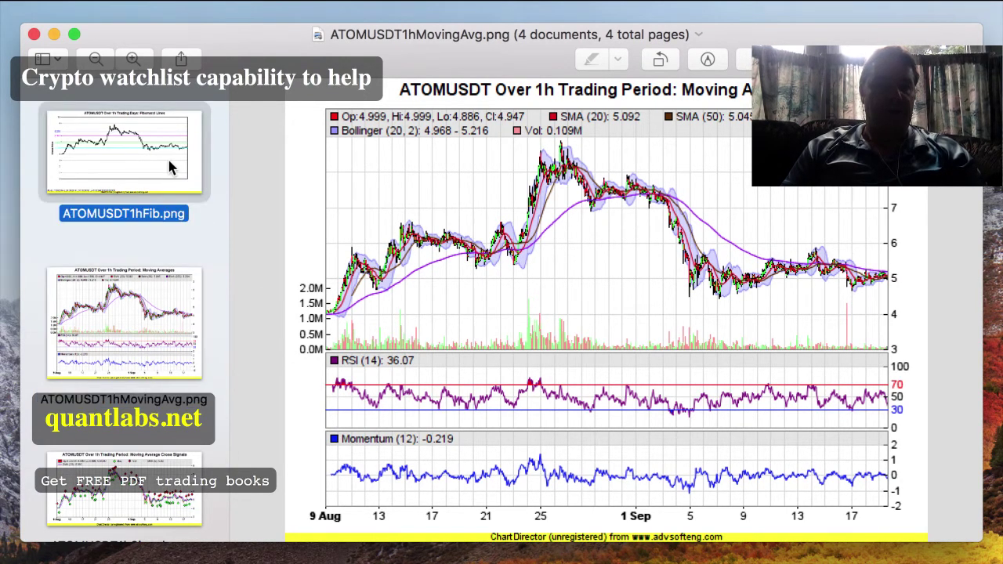
pyautogui.click(143, 308)
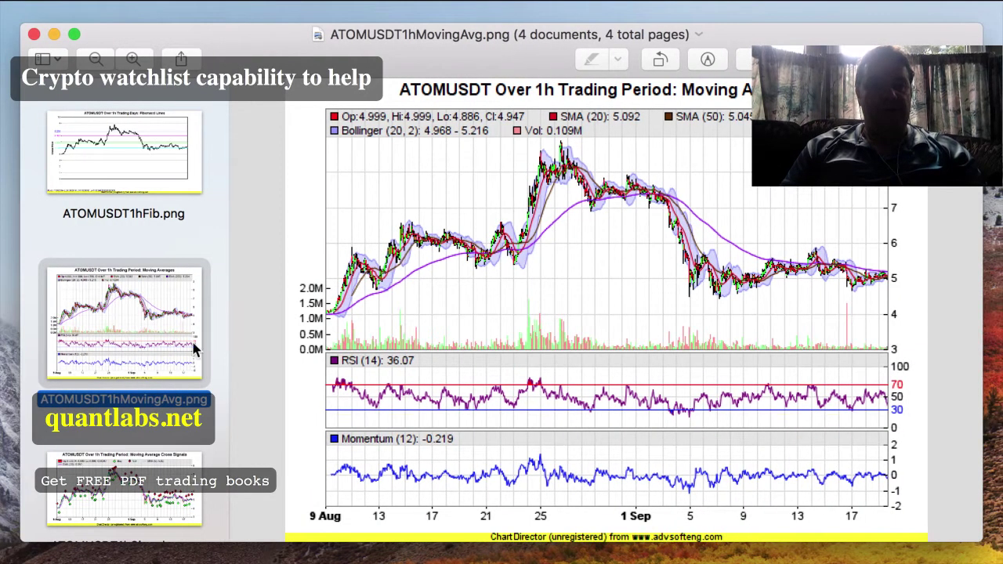
# - View the ATOMUSDT signals and trend charts, then quit Preview
pyautogui.click(178, 486)
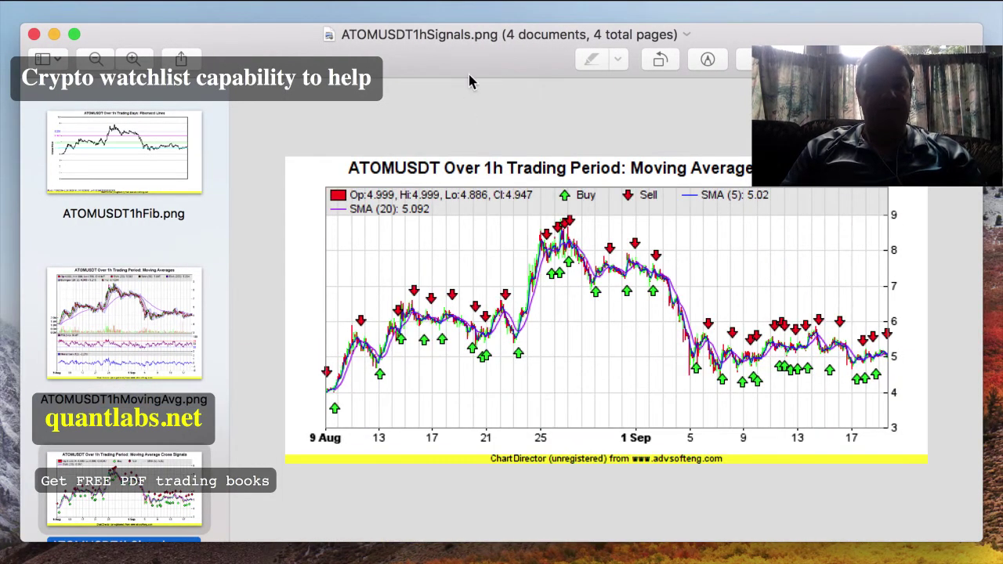
pyautogui.moveTo(444, 28)
pyautogui.mouseDown()
pyautogui.moveTo(427, 26)
pyautogui.moveTo(448, 25)
pyautogui.mouseUp()
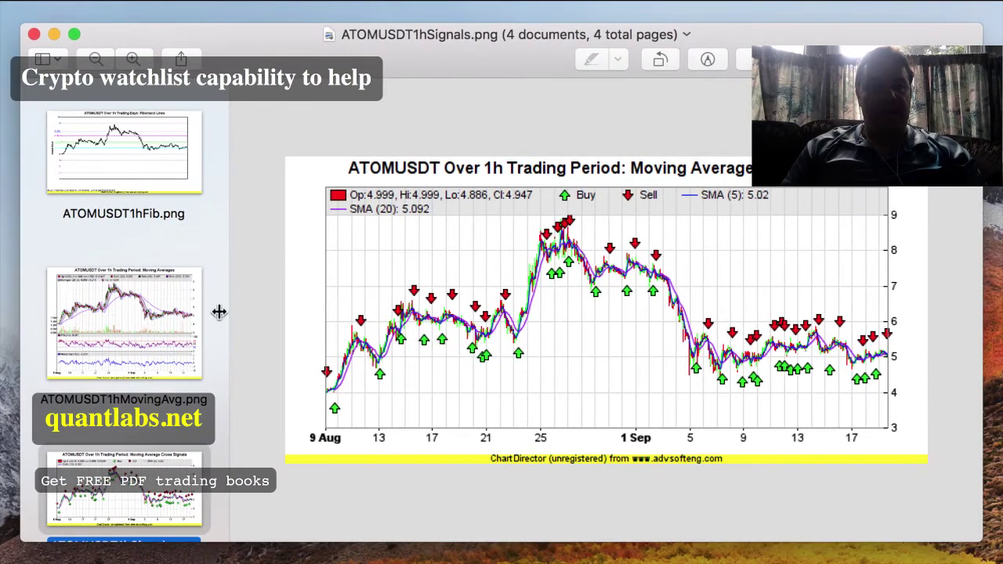
pyautogui.scroll(-3, 126, 374)
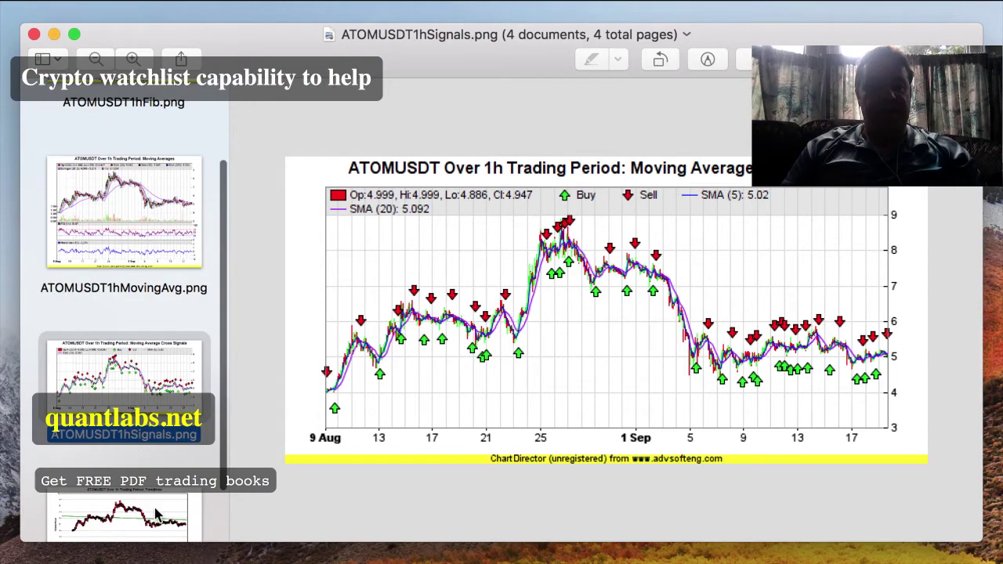
pyautogui.click(159, 517)
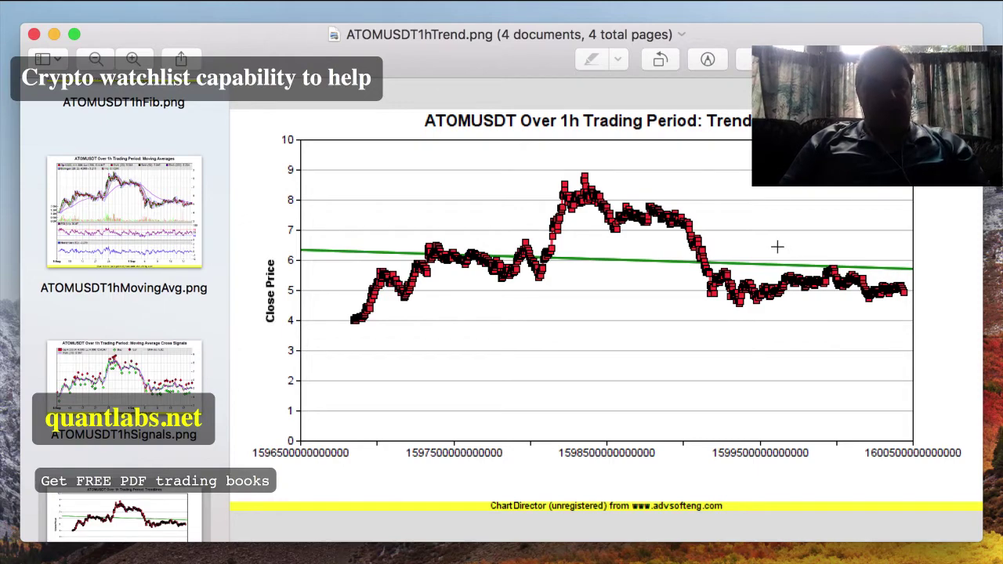
pyautogui.press('super+q')
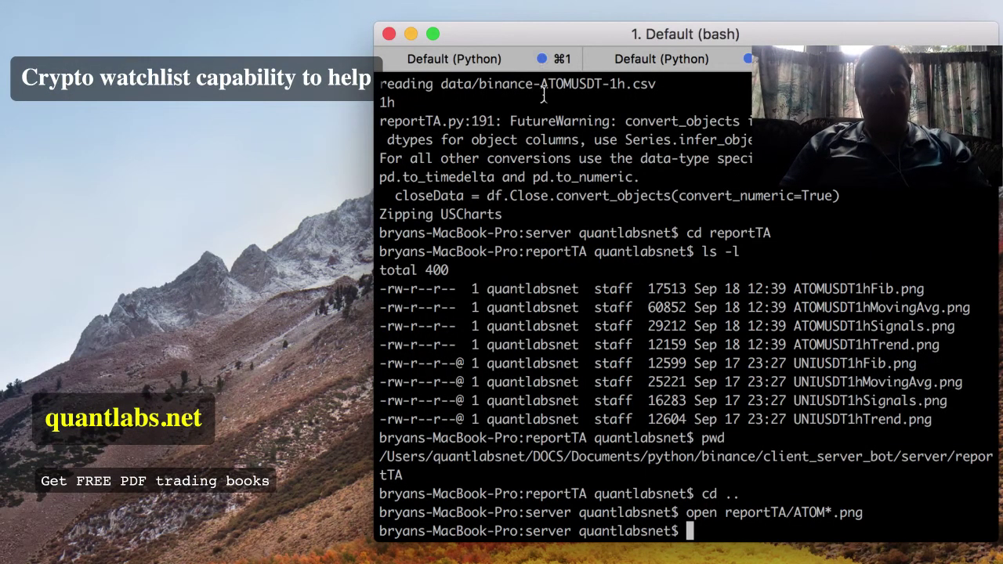
# - Rearrange the terminal and Redis Desktop Manager windows so Redis is fully on screen
pyautogui.moveTo(633, 36); pyautogui.dragTo(481, 35)
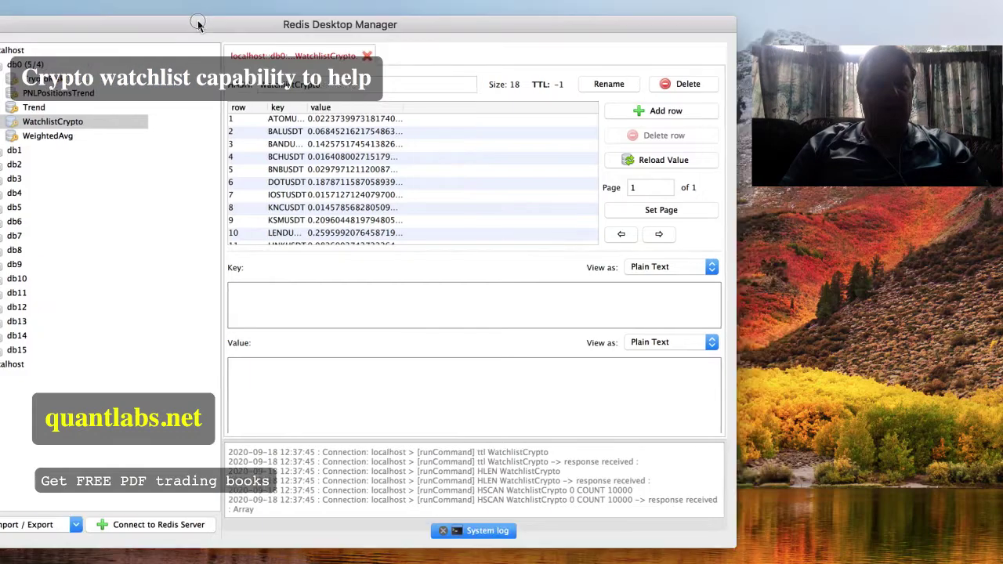
pyautogui.moveTo(169, 26); pyautogui.dragTo(116, 26)
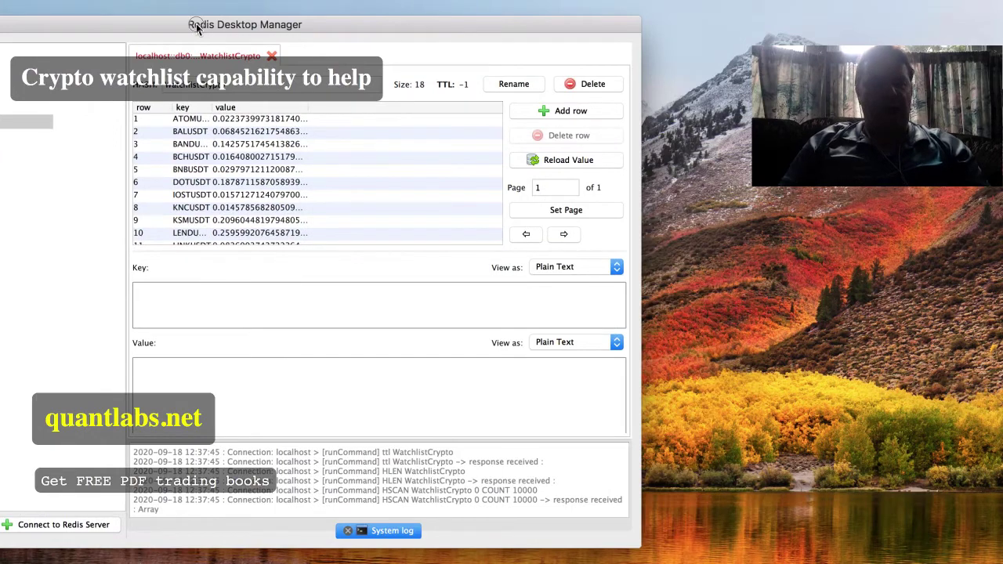
pyautogui.moveTo(196, 28); pyautogui.dragTo(161, 27)
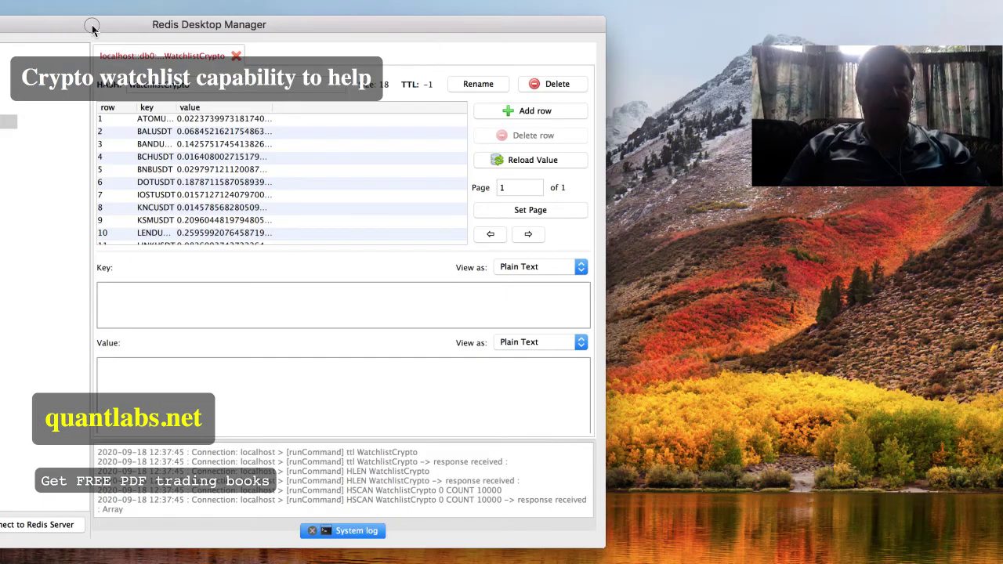
pyautogui.moveTo(91, 29); pyautogui.dragTo(435, 32)
pyautogui.scroll(-4, 516, 186)
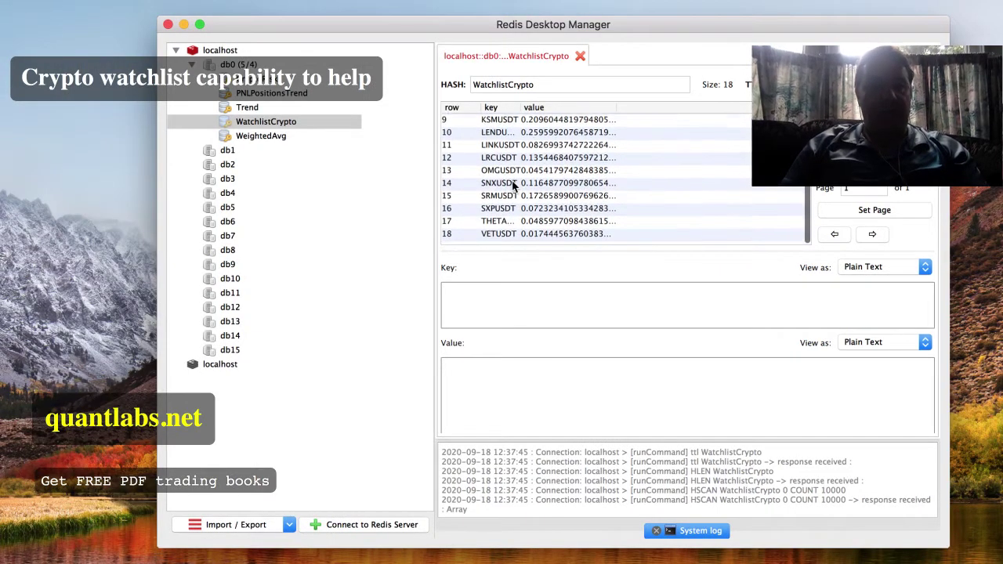
# - Reload db0's keys and view the WatchlistCrypto hash's 23 entries through ZECUSDT
pyautogui.rightClick(237, 66)
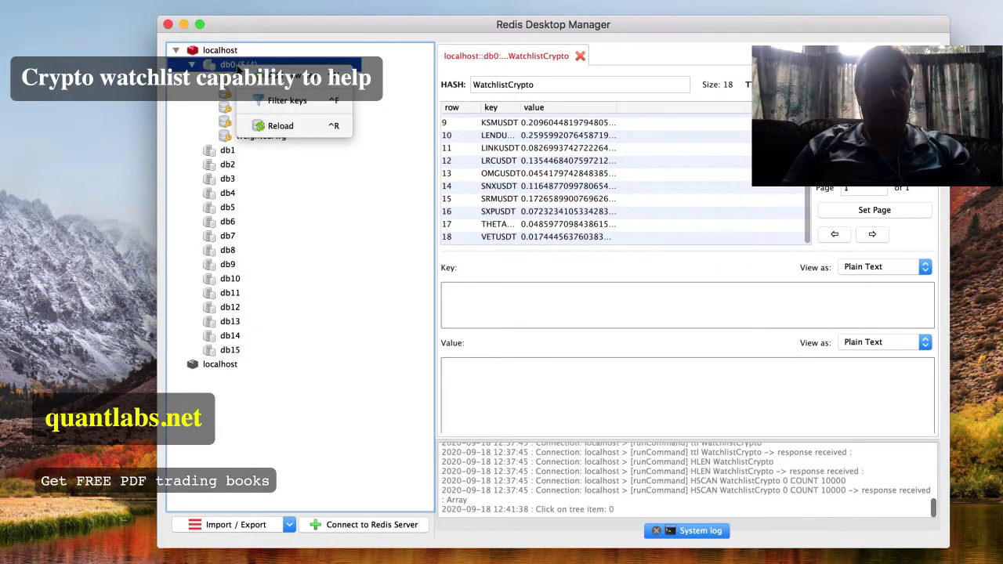
pyautogui.click(274, 126)
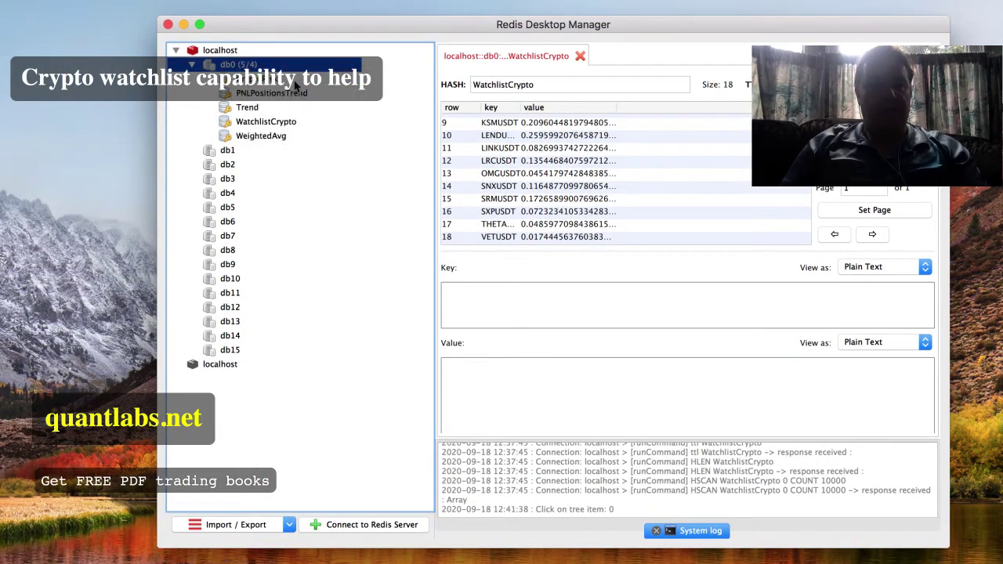
pyautogui.click(262, 121)
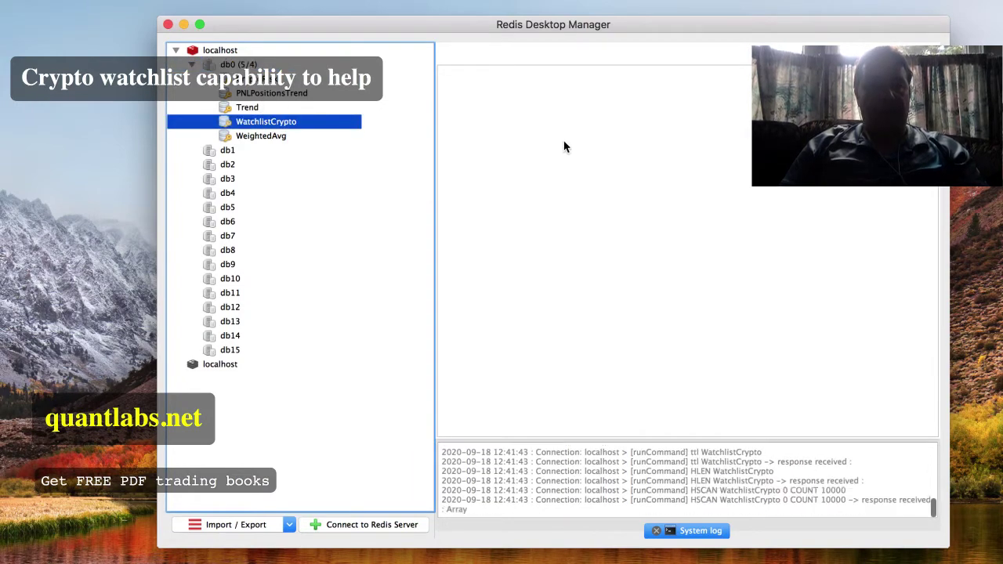
pyautogui.scroll(-5, 539, 163)
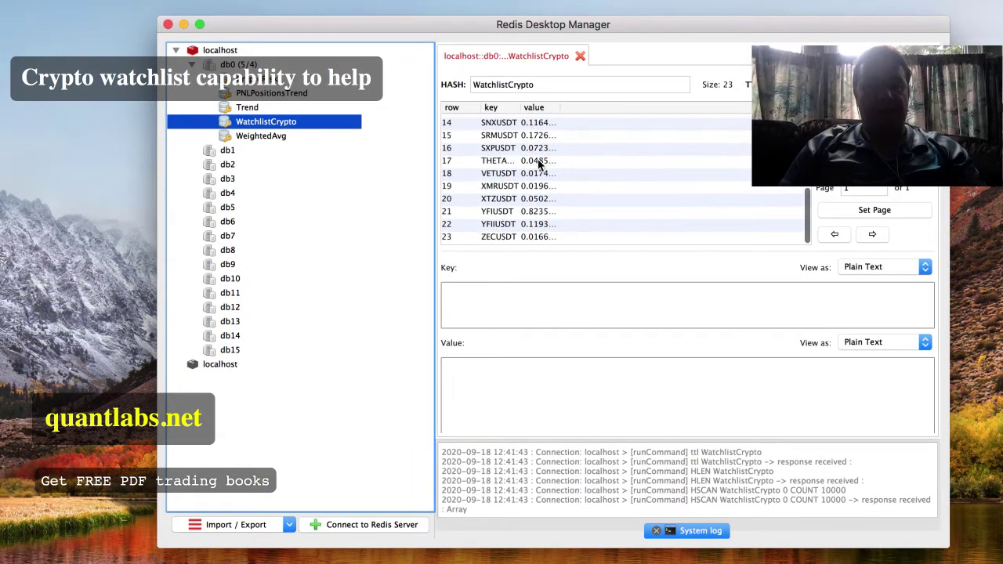
pyautogui.moveTo(563, 32); pyautogui.dragTo(320, 30)
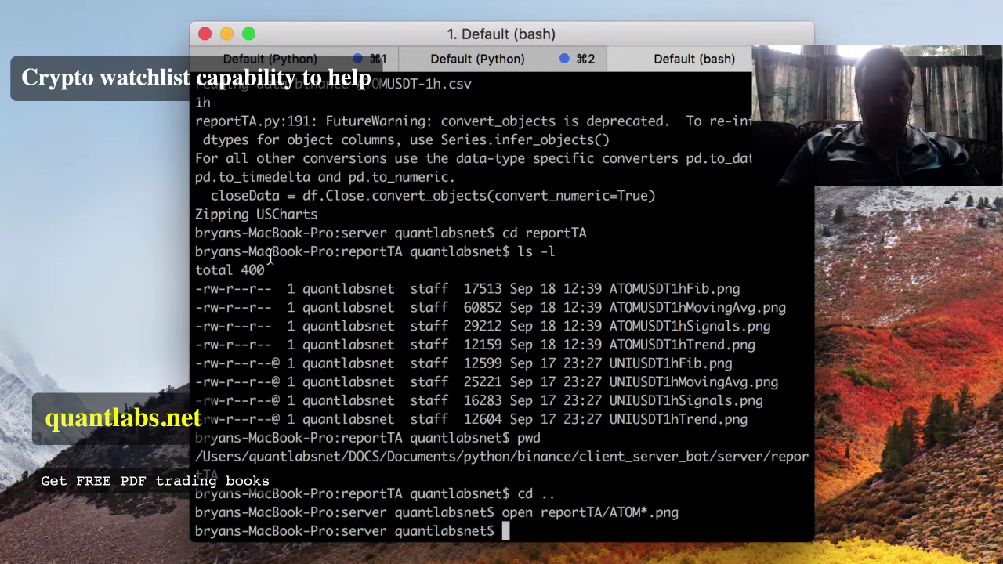
# - Change the recalled ATOMUSDT command to run reportTA.py BALUSDT 60
pyautogui.press('Up')
pyautogui.press('Up')
pyautogui.press('Up')
pyautogui.press('Up')
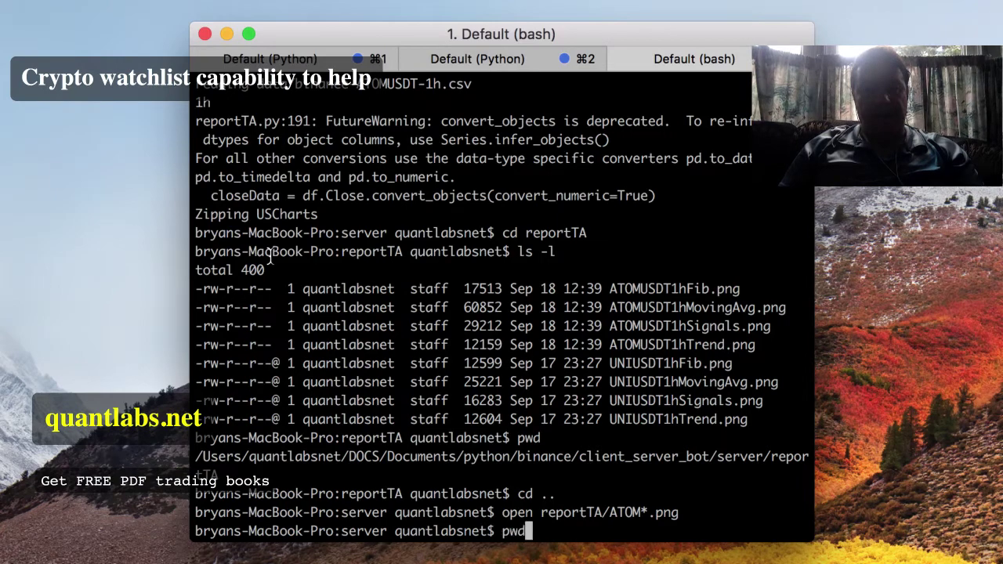
pyautogui.press('Up')
pyautogui.press('Up')
pyautogui.press('Left')
pyautogui.press('Left')
pyautogui.press('Left')
pyautogui.press('Left')
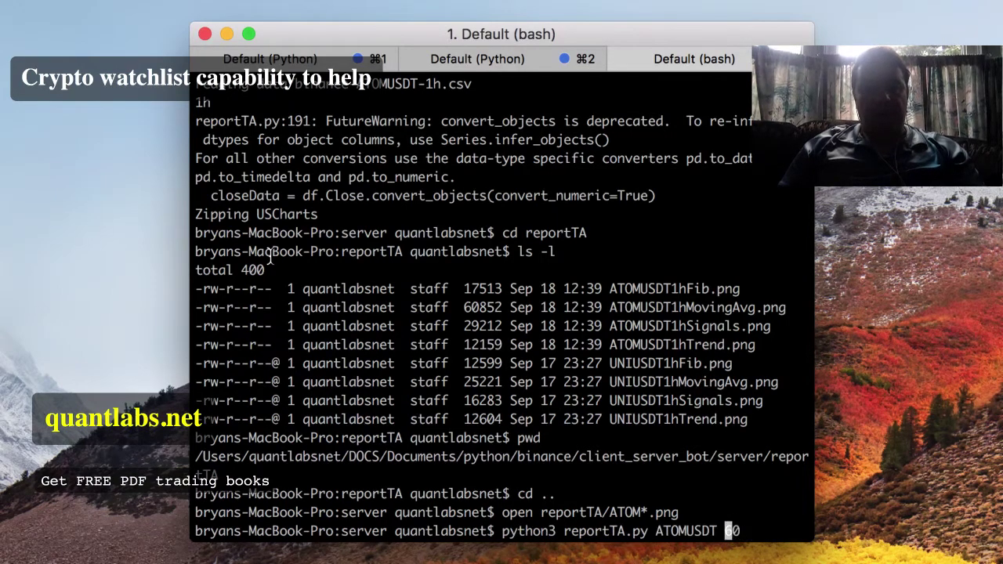
pyautogui.press('Left')
pyautogui.press('Left')
pyautogui.press('Left')
pyautogui.press('BackSpace')
pyautogui.press('BackSpace')
pyautogui.press('BackSpace')
pyautogui.press('BackSpace')
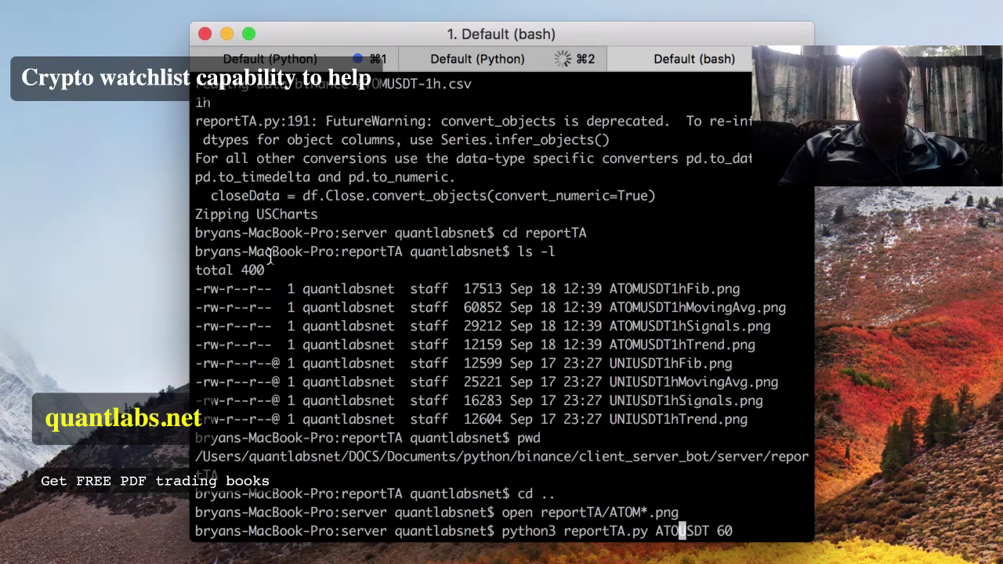
pyautogui.write('BAL')
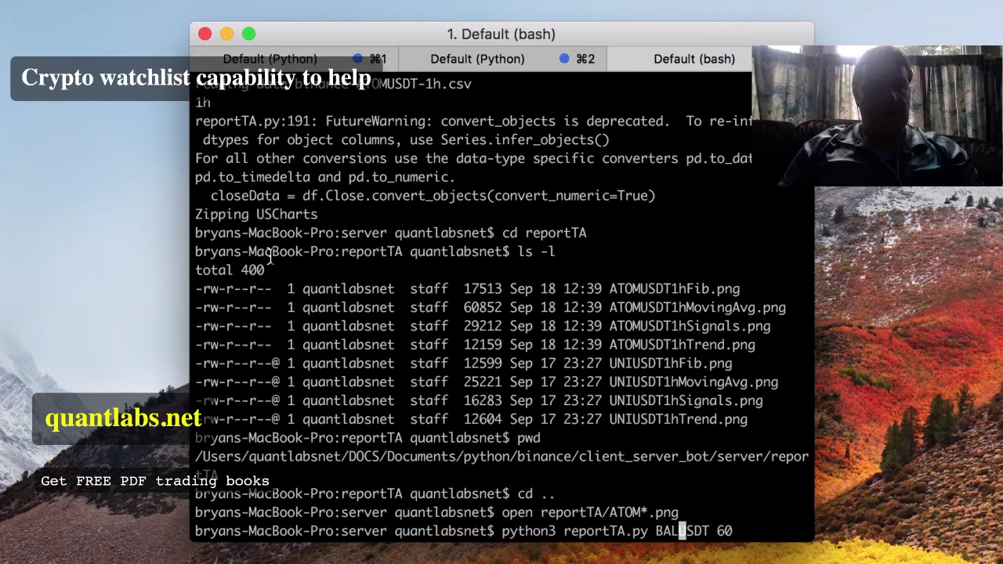
pyautogui.press('Return')
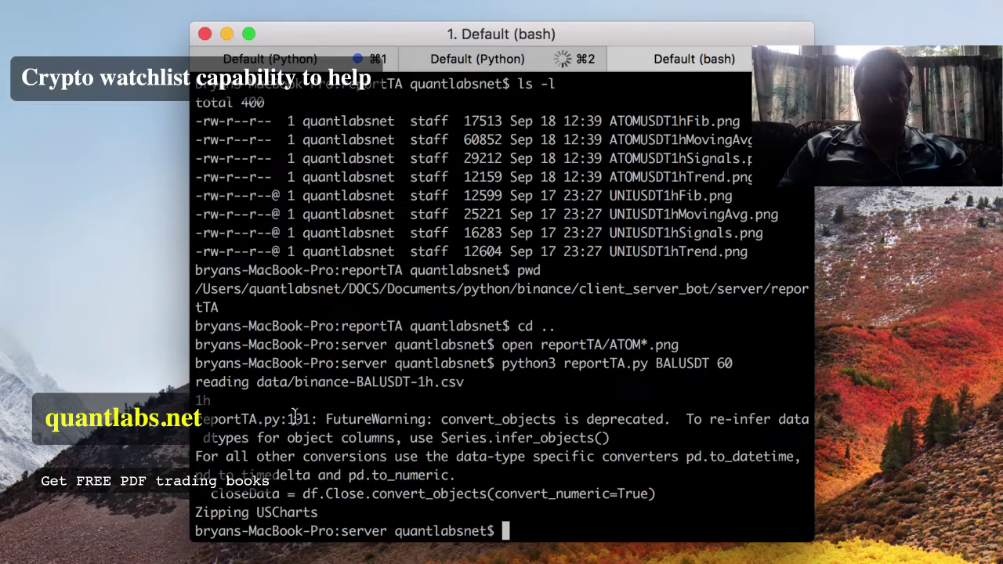
# - Open the BAL chart images with open reportTA/BAL*.png
pyautogui.write('open ')
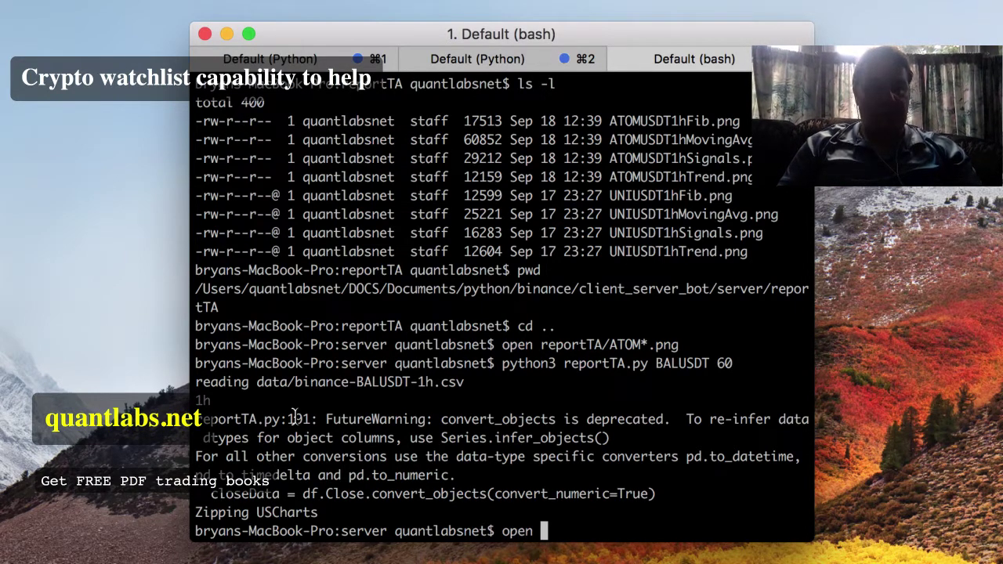
pyautogui.write('report')
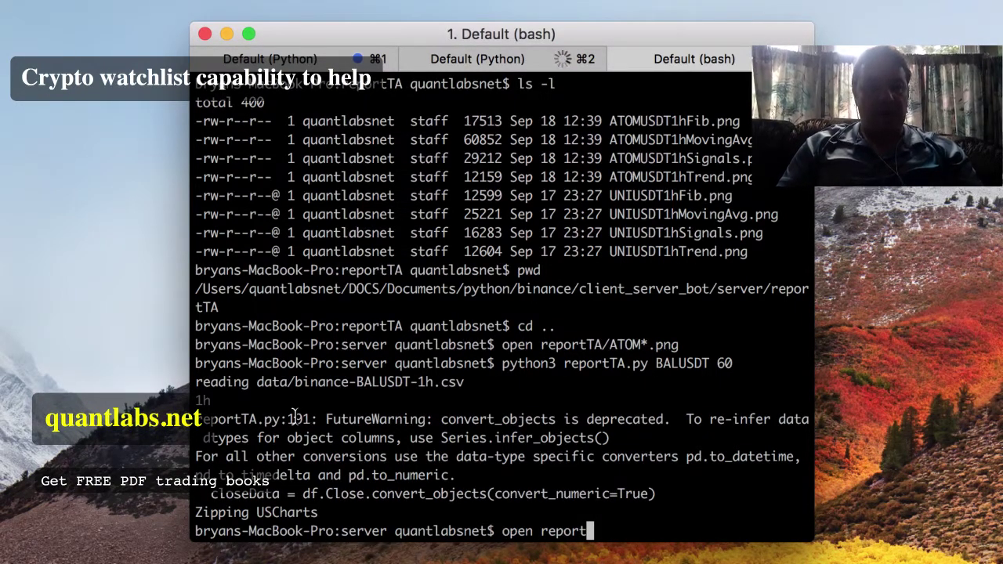
pyautogui.write('TA.py')
pyautogui.press('BackSpace')
pyautogui.press('BackSpace')
pyautogui.press('BackSpace')
pyautogui.press('BackSpace')
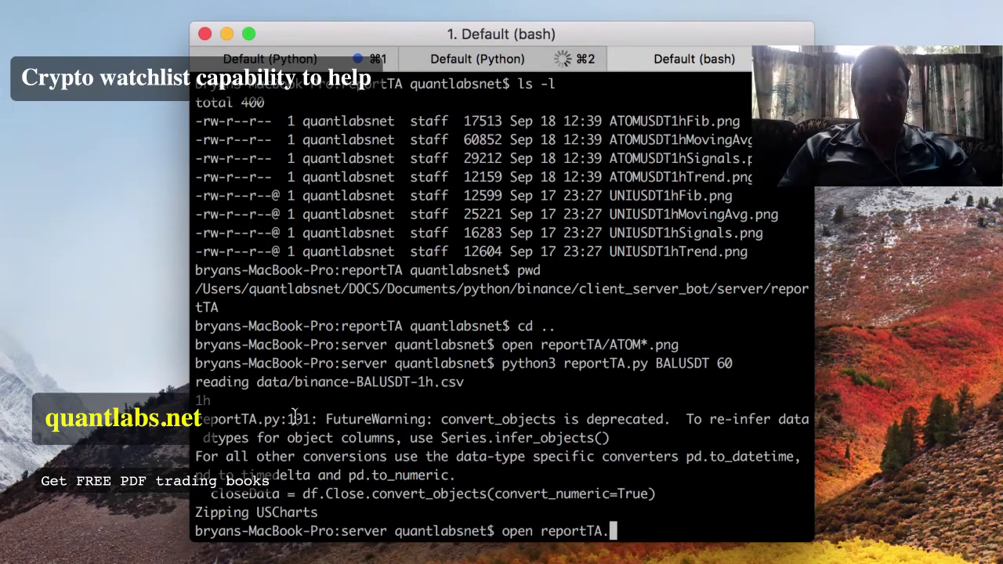
pyautogui.write('/')
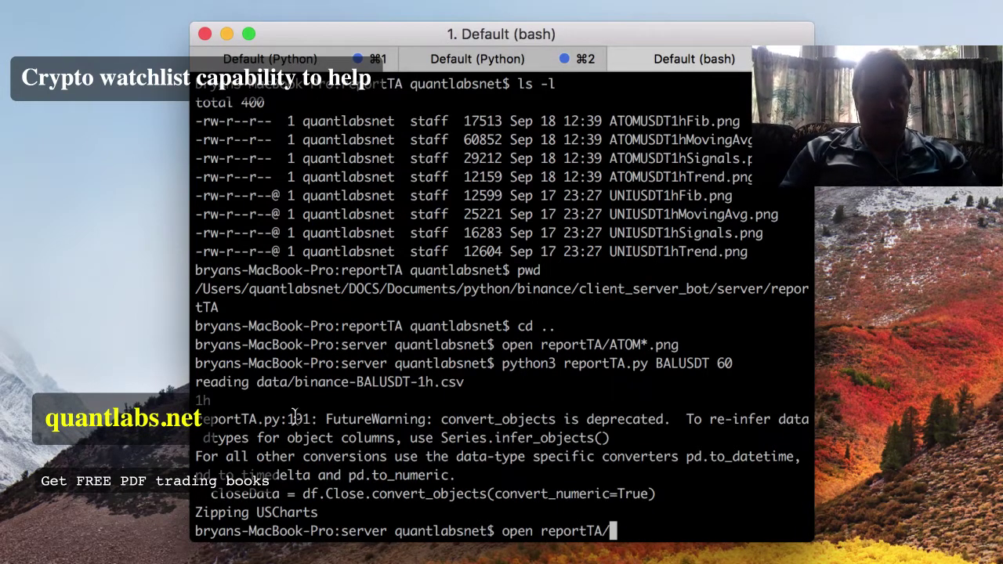
pyautogui.write('BAL*.png')
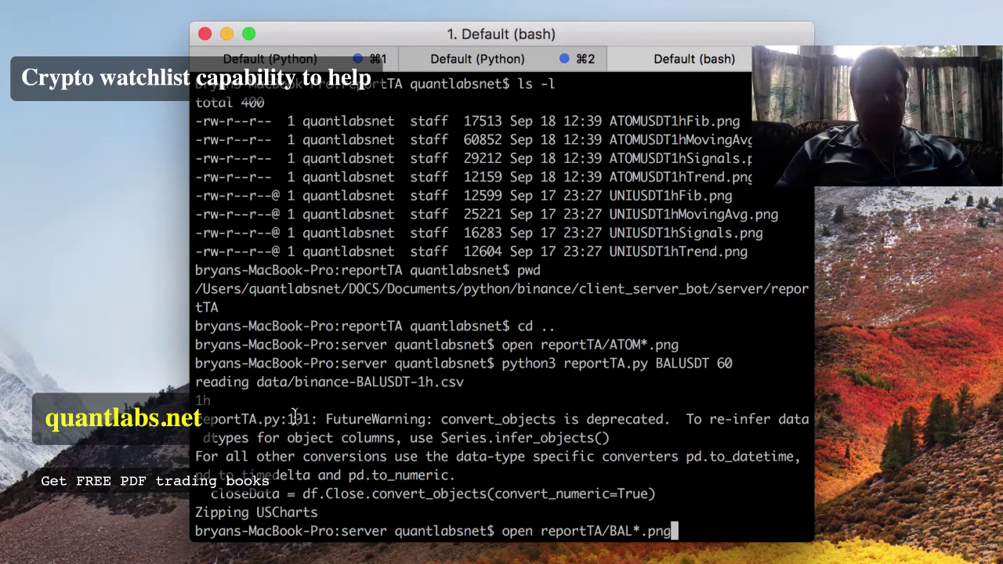
pyautogui.press('Return')
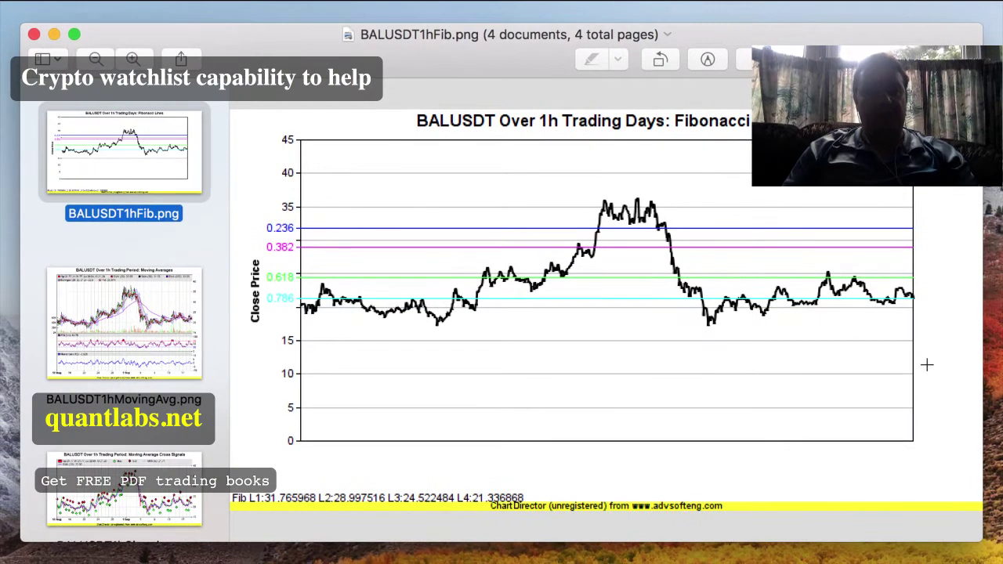
# - View the BALUSDT1hMovingAvg chart in Preview, then return to iTerm2
pyautogui.click(207, 318)
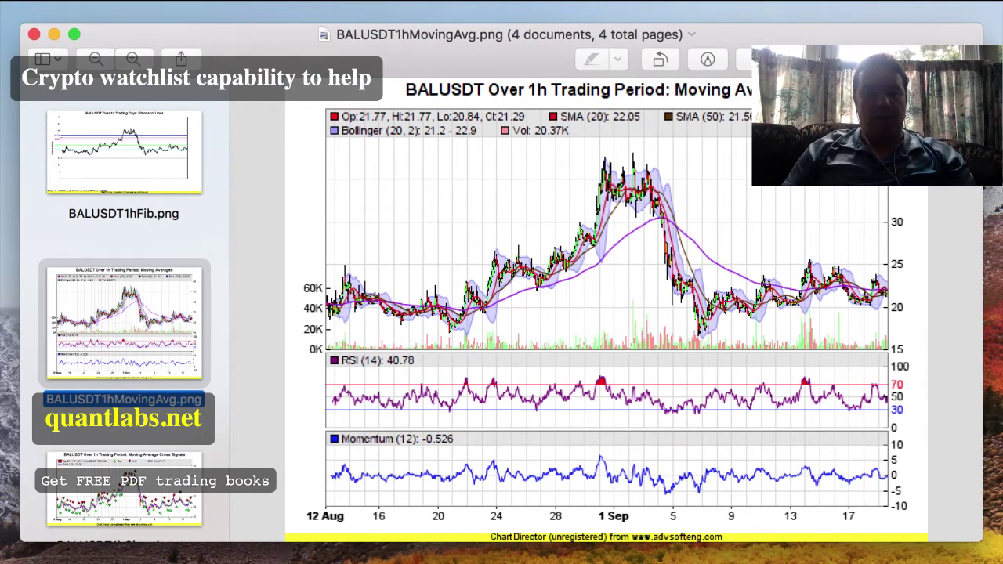
pyautogui.press('super+Tab')
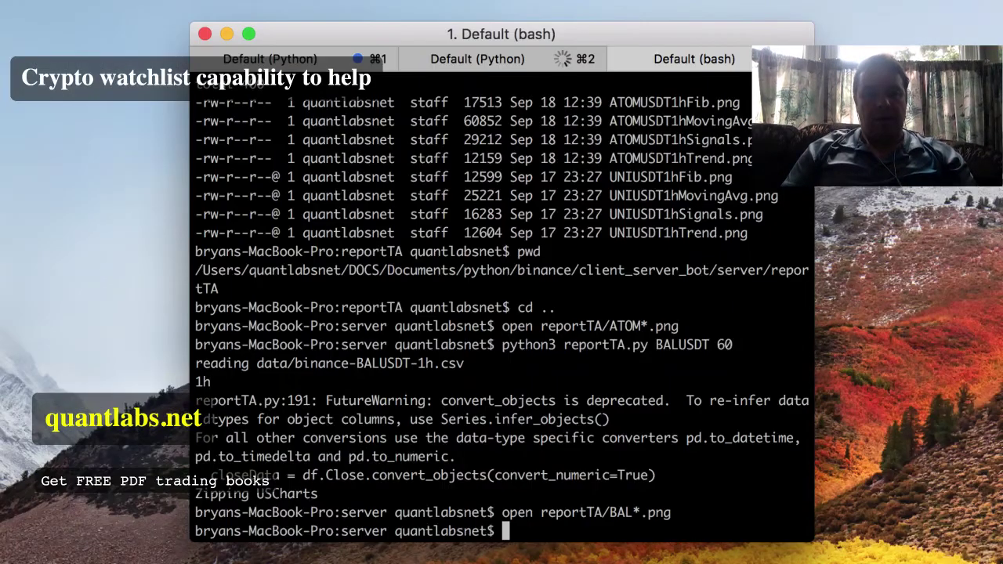
# - Rerun the recalled BALUSDT report command with 90 instead of 60
pyautogui.press('Up')
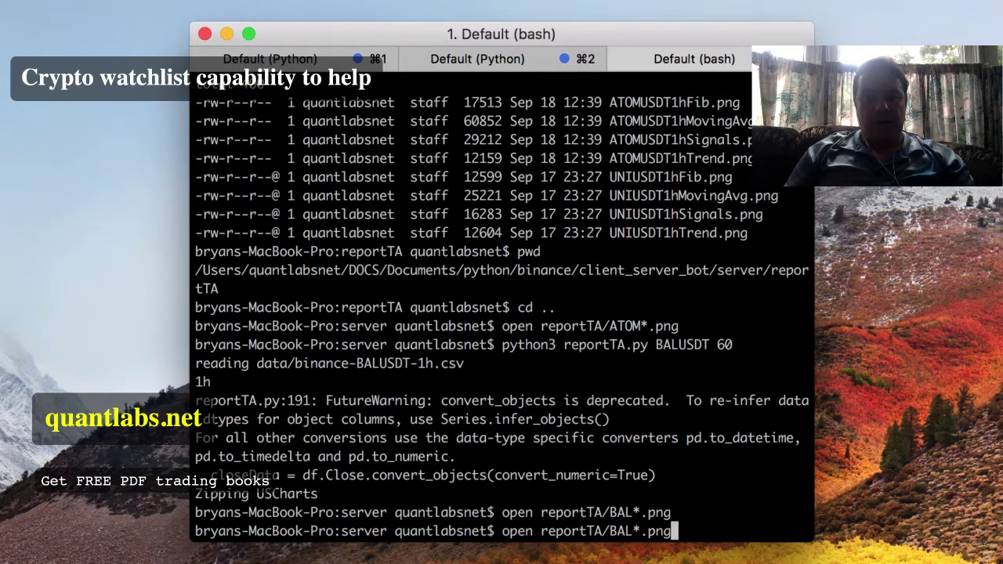
pyautogui.press('Up')
pyautogui.press('BackSpace')
pyautogui.press('BackSpace')
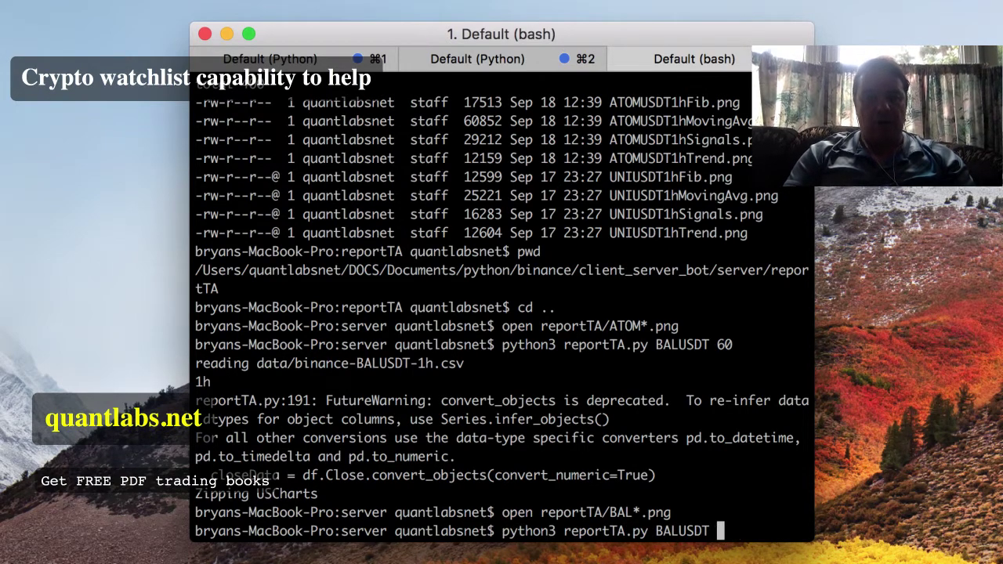
pyautogui.write('90')
pyautogui.press('Return')
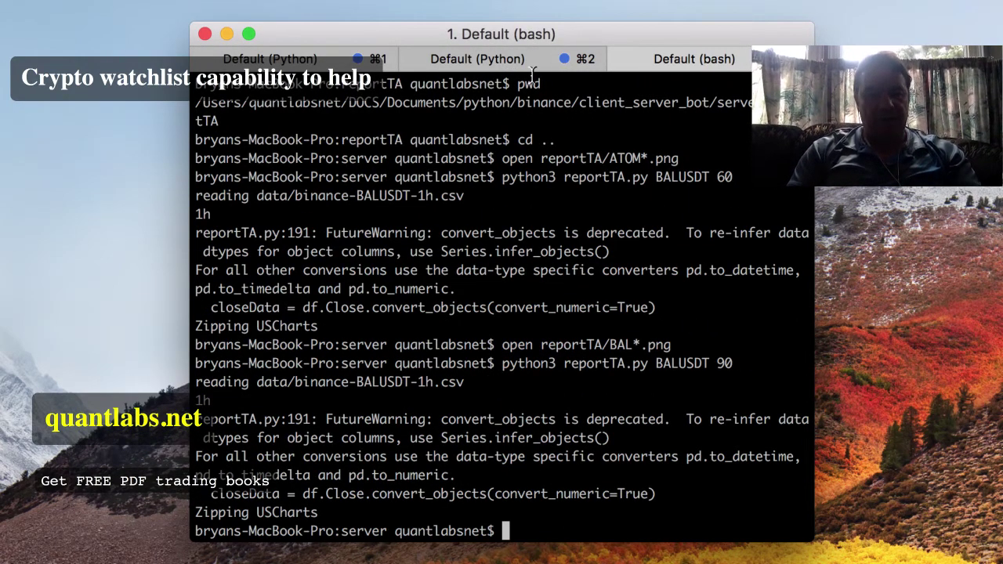
# - Open the regenerated charts with open reportTA/BAL*.png
pyautogui.write('open r')
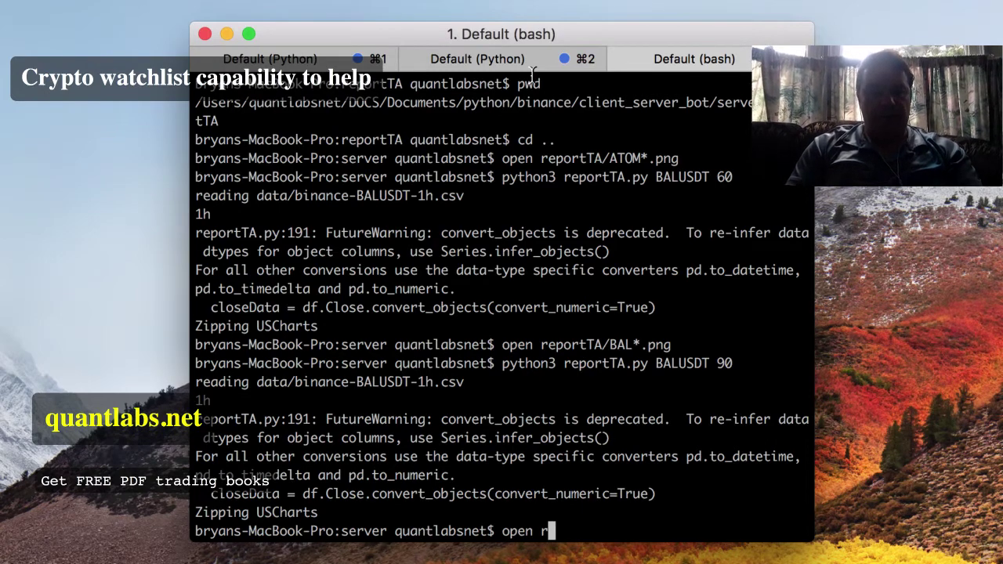
pyautogui.write('eportTA.py')
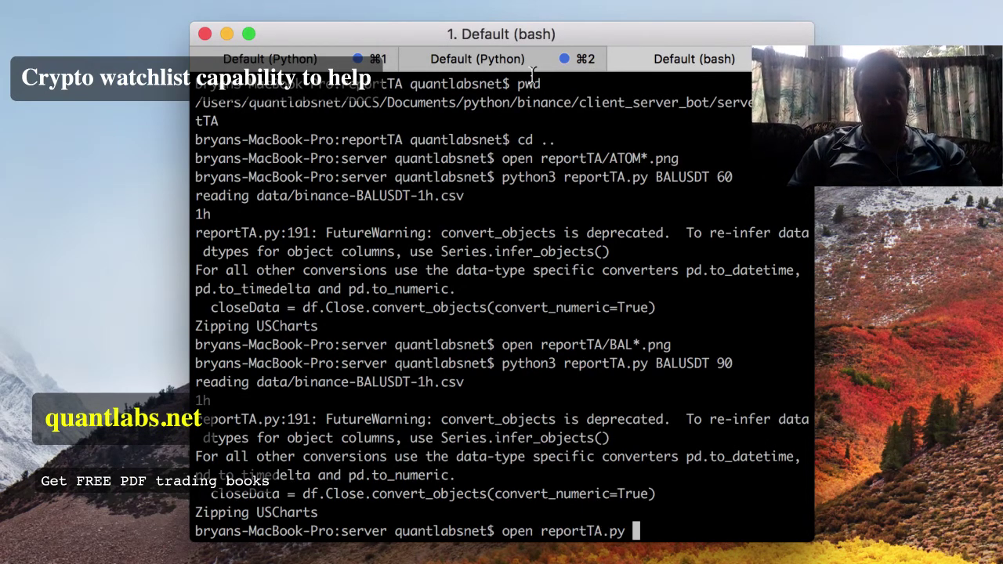
pyautogui.press('BackSpace')
pyautogui.press('BackSpace')
pyautogui.press('BackSpace')
pyautogui.write('/BAL')
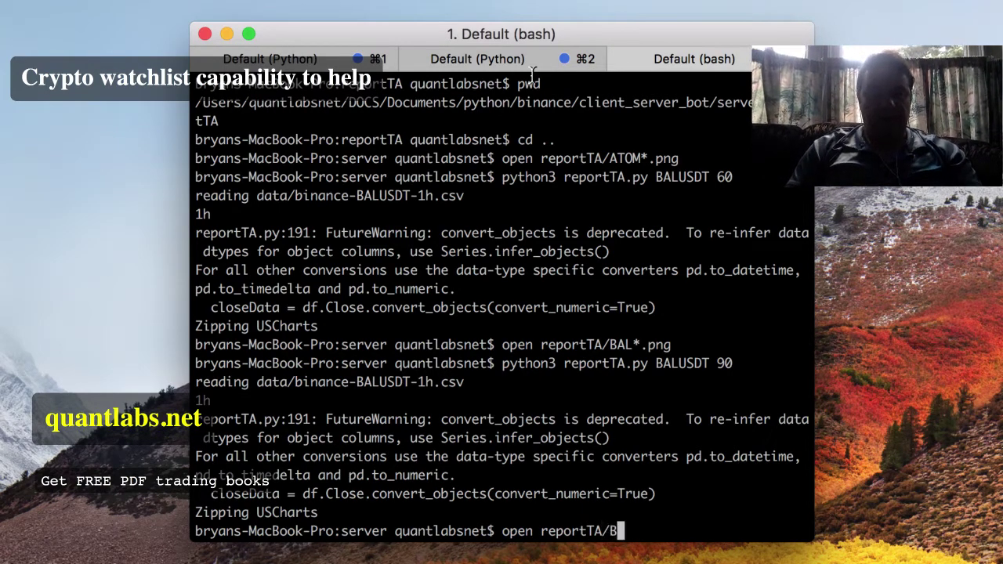
pyautogui.press('Tab')
pyautogui.press('BackSpace')
pyautogui.press('BackSpace')
pyautogui.press('BackSpace')
pyautogui.press('BackSpace')
pyautogui.press('BackSpace')
pyautogui.press('BackSpace')
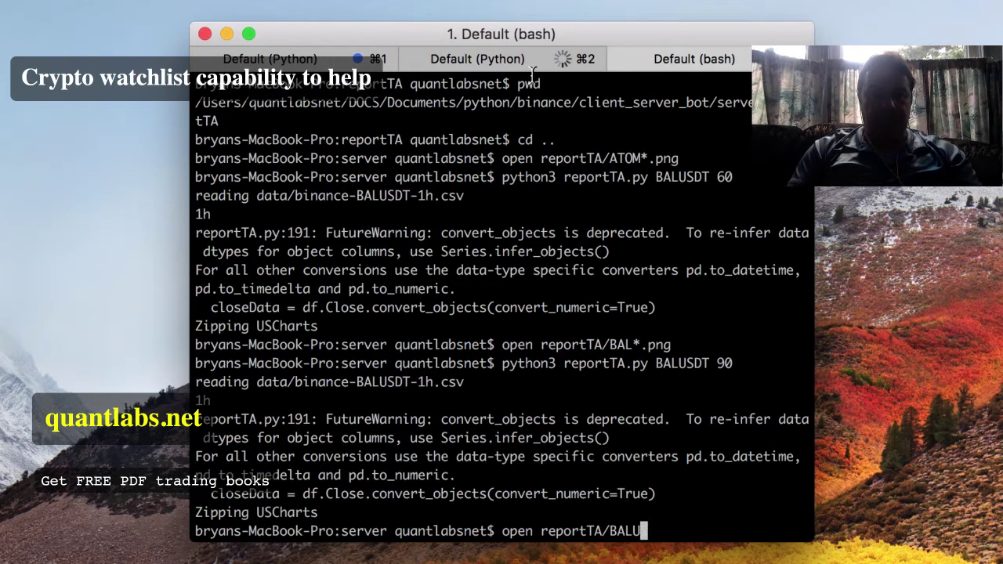
pyautogui.write('*.png')
pyautogui.press('Return')
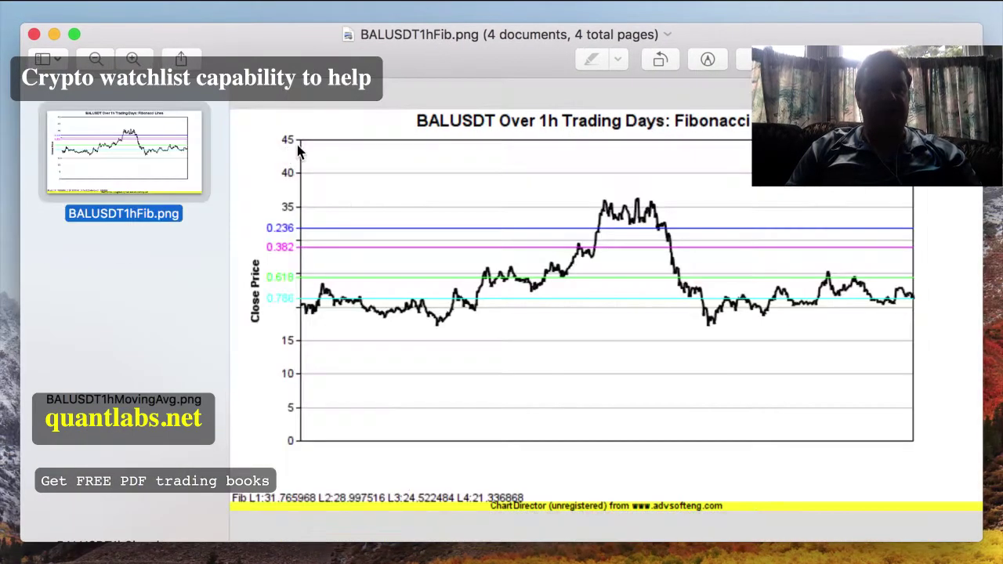
# - Show the BALUSDT Moving Average, Signals and Trend charts in turn, then close Preview
pyautogui.click(173, 278)
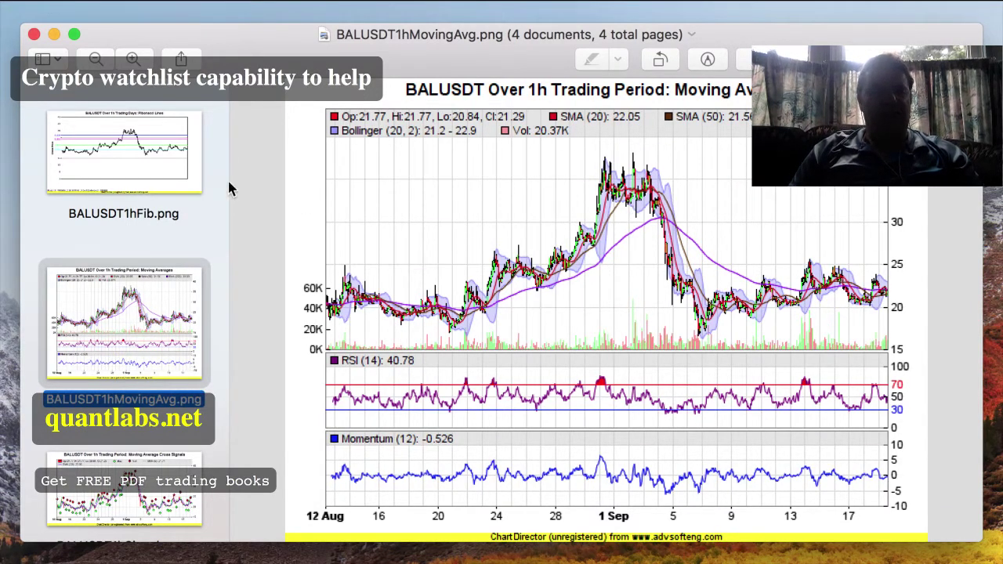
pyautogui.scroll(-2, 177, 208)
pyautogui.scroll(-5, 179, 212)
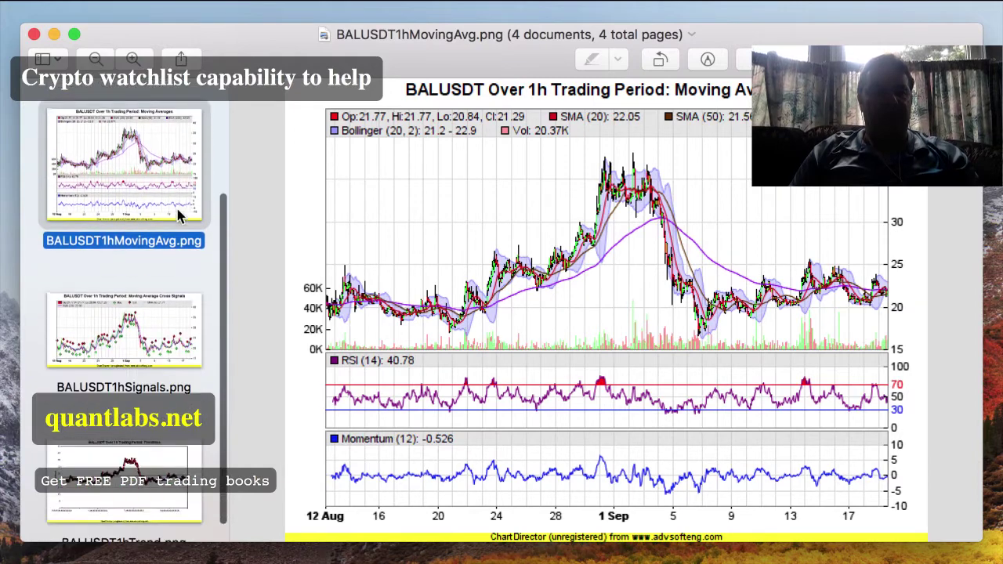
pyautogui.click(144, 348)
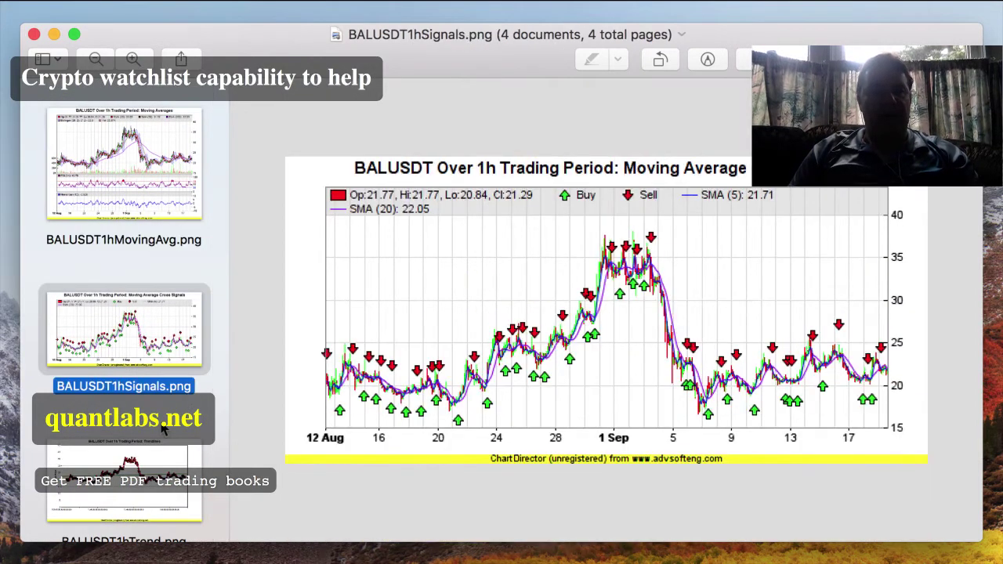
pyautogui.click(173, 450)
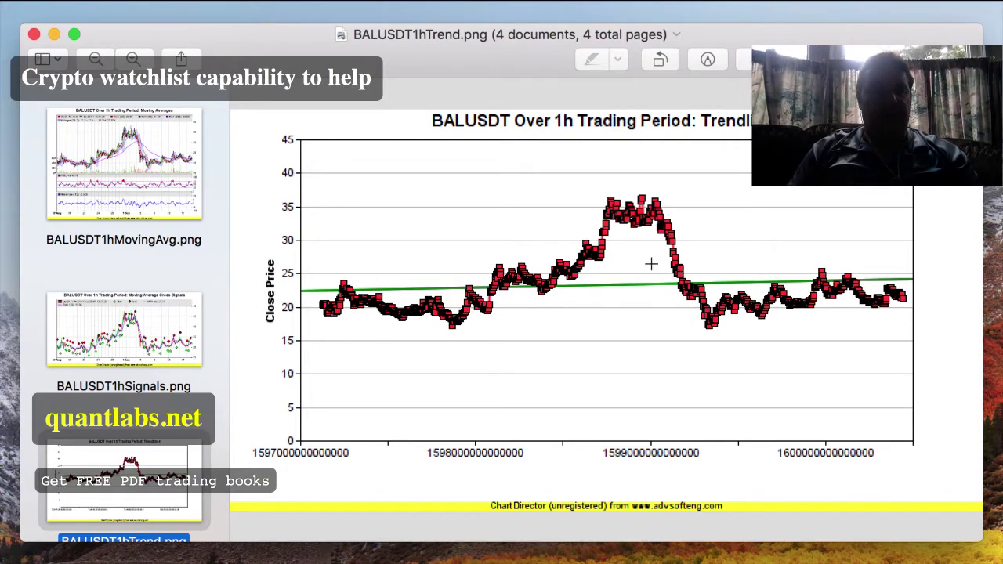
pyautogui.click(34, 36)
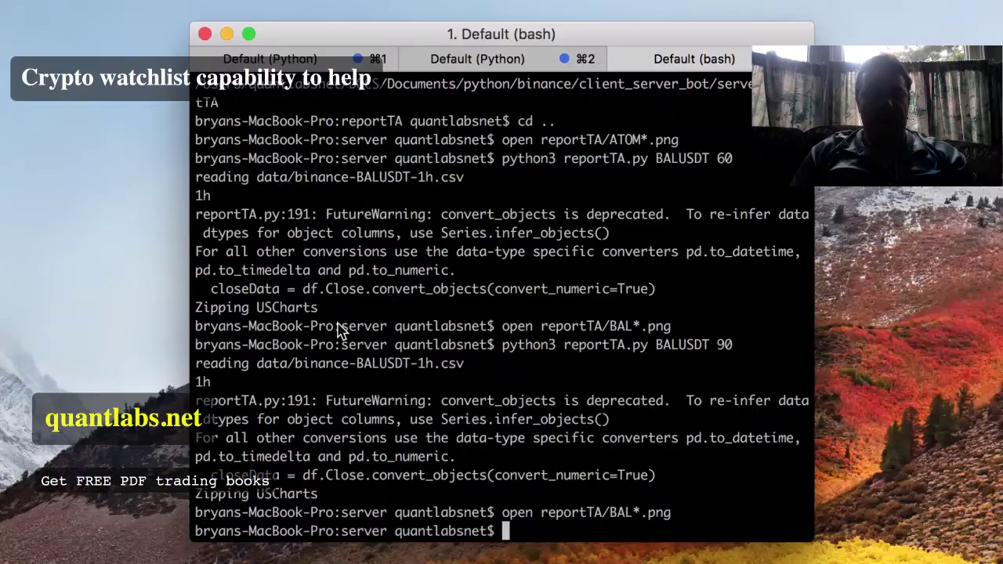
# - Edit the recalled command to run python3 reportTA.py BANDUSDT 90
pyautogui.press('Up')
pyautogui.press('Left')
pyautogui.press('Left')
pyautogui.press('Left')
pyautogui.press('Left')
pyautogui.press('Left')
pyautogui.press('Left')
pyautogui.press('Left')
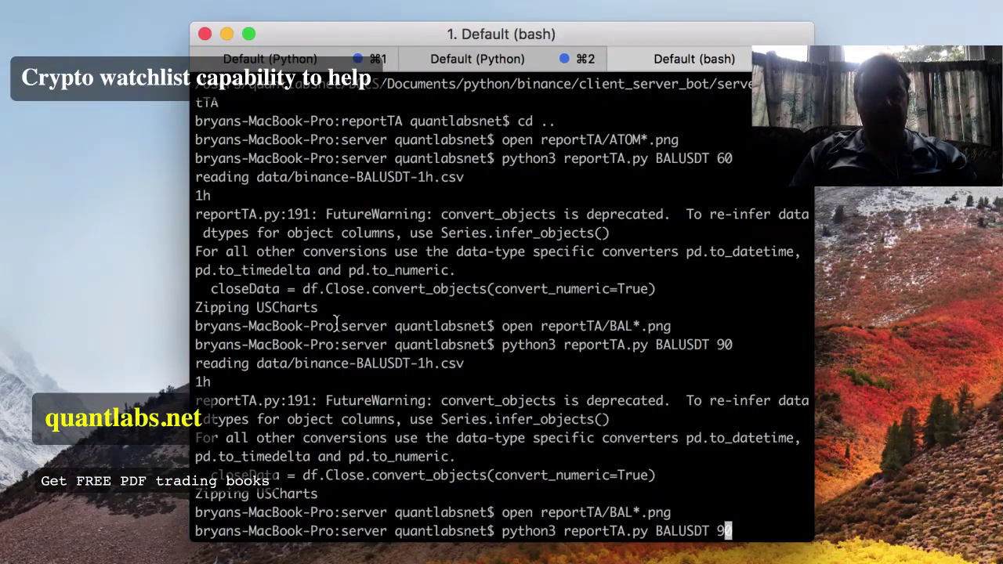
pyautogui.press('BackSpace')
pyautogui.press('BackSpace')
pyautogui.press('BackSpace')
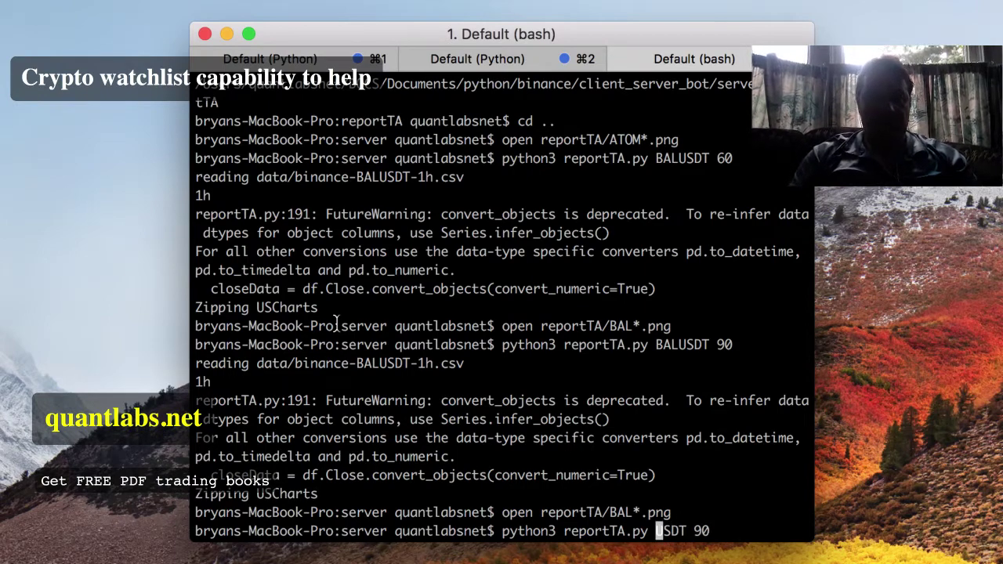
pyautogui.write('BAND')
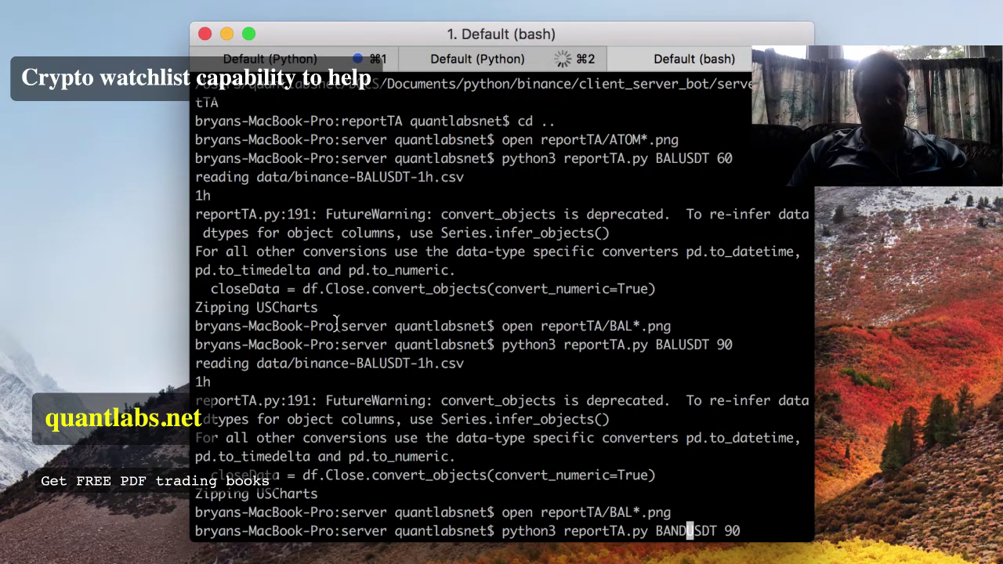
pyautogui.press('Return')
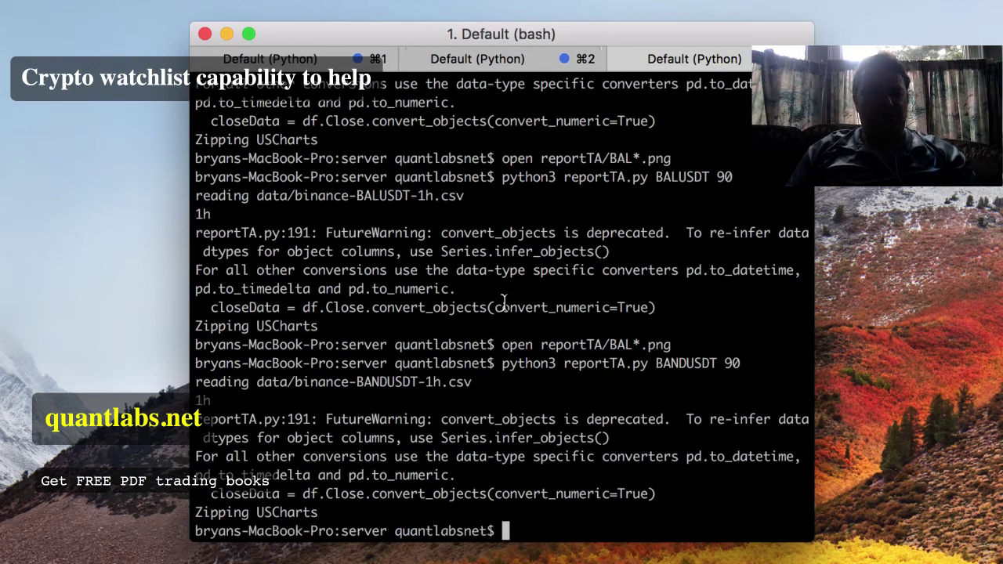
# - Open the BAND chart images with open reportTA/BAND*.png
pyautogui.press('Up')
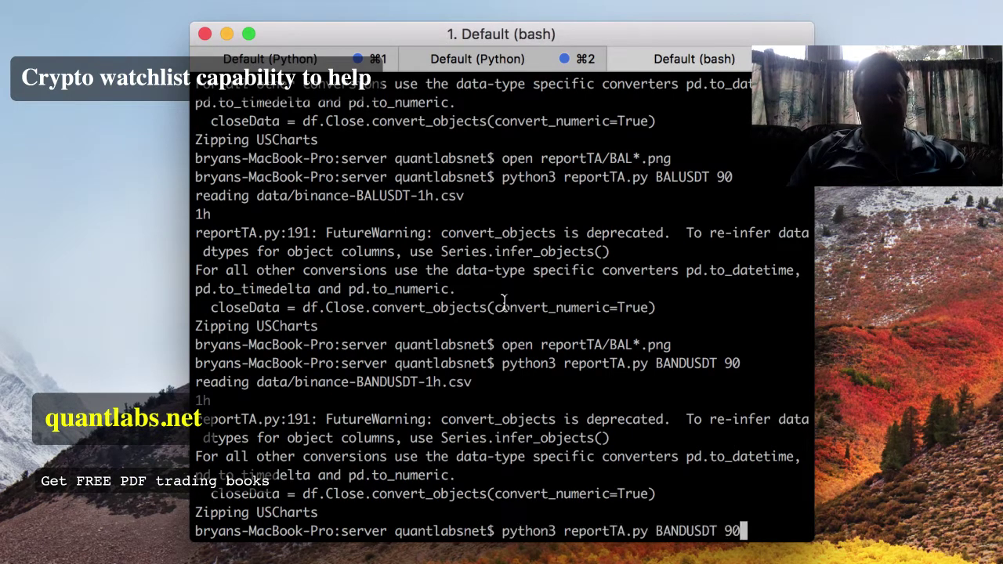
pyautogui.press('BackSpace')
pyautogui.press('BackSpace')
pyautogui.press('BackSpace')
pyautogui.press('BackSpace')
pyautogui.press('BackSpace')
pyautogui.press('BackSpace')
pyautogui.press('BackSpace')
pyautogui.press('BackSpace')
pyautogui.press('BackSpace')
pyautogui.press('BackSpace')
pyautogui.press('BackSpace')
pyautogui.press('BackSpace')
pyautogui.press('BackSpace')
pyautogui.press('BackSpace')
pyautogui.press('BackSpace')
pyautogui.press('BackSpace')
pyautogui.press('BackSpace')
pyautogui.press('BackSpace')
pyautogui.press('BackSpace')
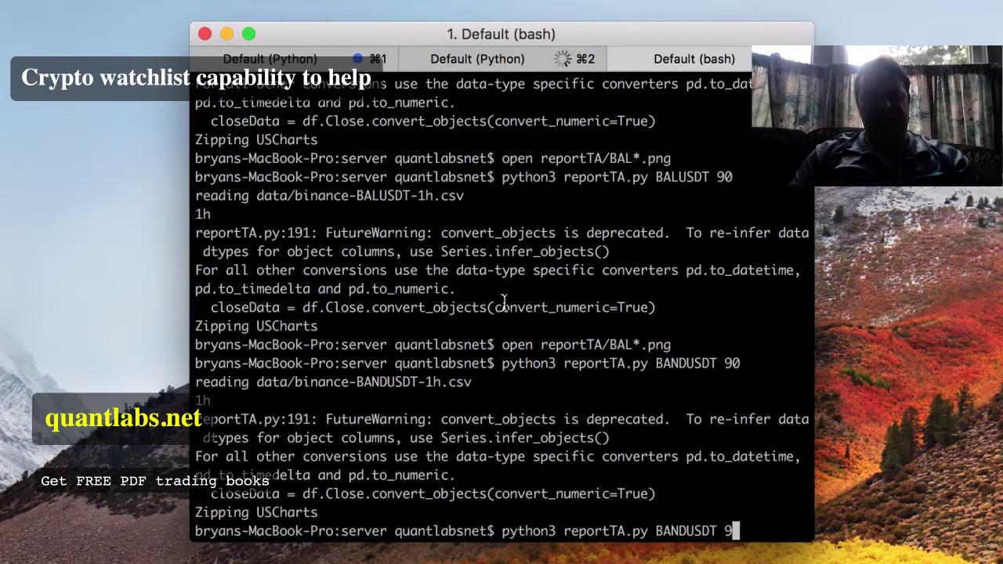
pyautogui.press('BackSpace')
pyautogui.press('BackSpace')
pyautogui.press('BackSpace')
pyautogui.press('BackSpace')
pyautogui.press('BackSpace')
pyautogui.press('BackSpace')
pyautogui.press('BackSpace')
pyautogui.press('BackSpace')
pyautogui.press('BackSpace')
pyautogui.press('BackSpace')
pyautogui.press('BackSpace')
pyautogui.press('BackSpace')
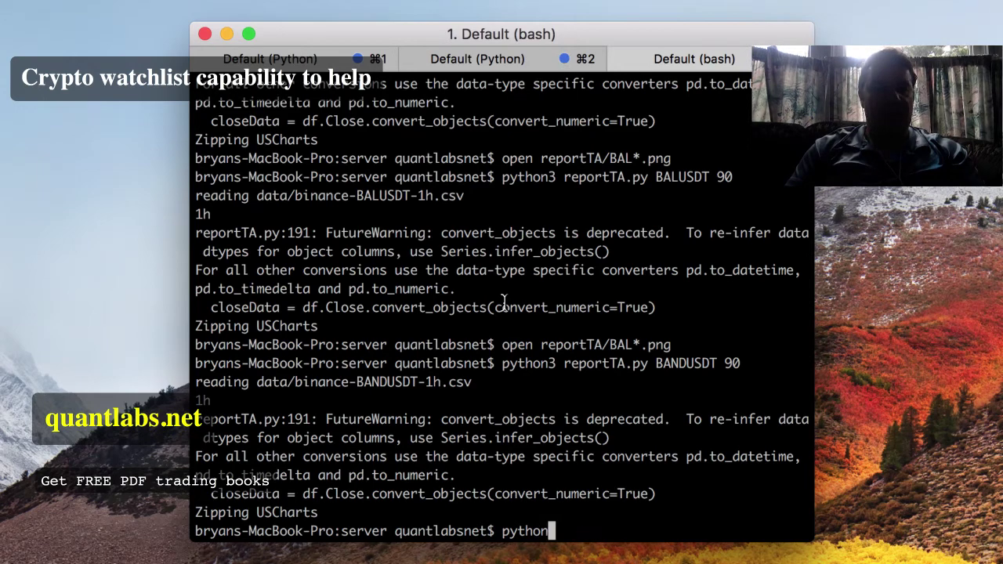
pyautogui.write('open ')
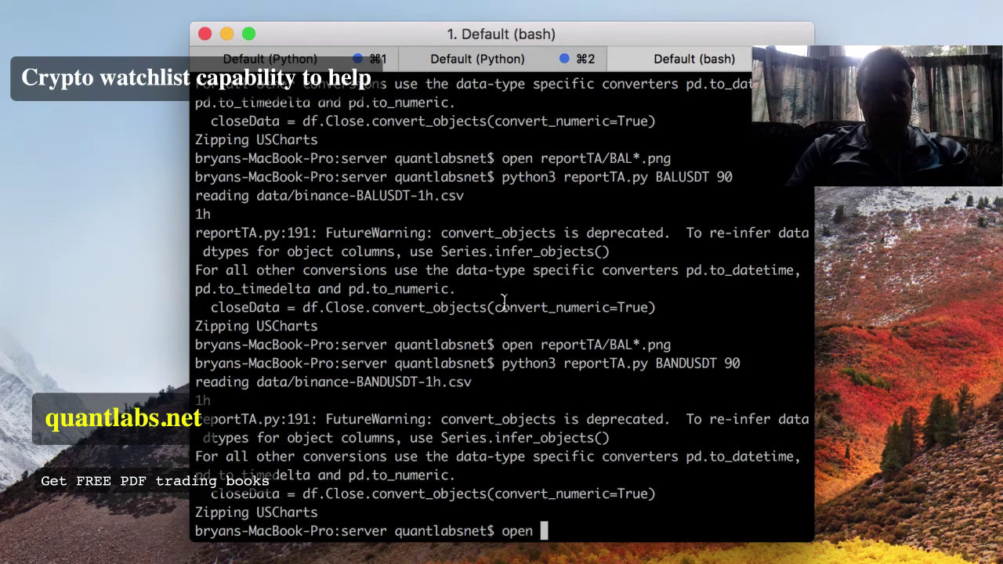
pyautogui.write('reportTA.py')
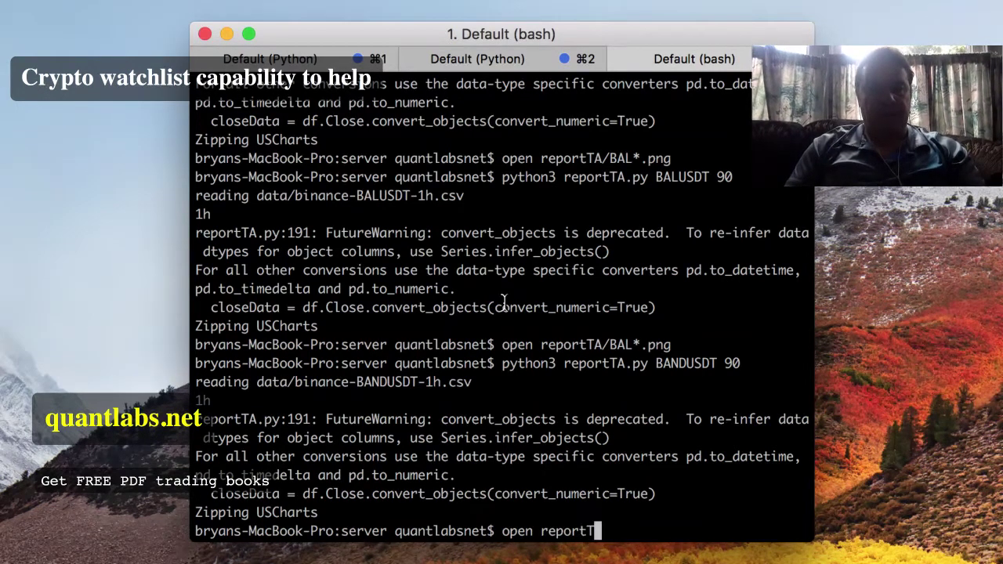
pyautogui.press('BackSpace')
pyautogui.press('BackSpace')
pyautogui.press('BackSpace')
pyautogui.press('BackSpace')
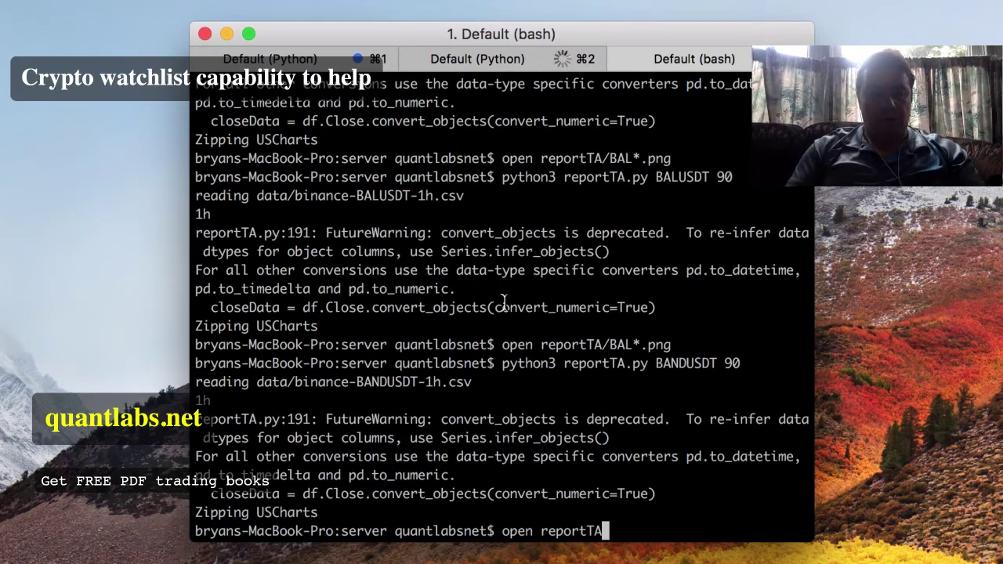
pyautogui.write('/BAND*.png')
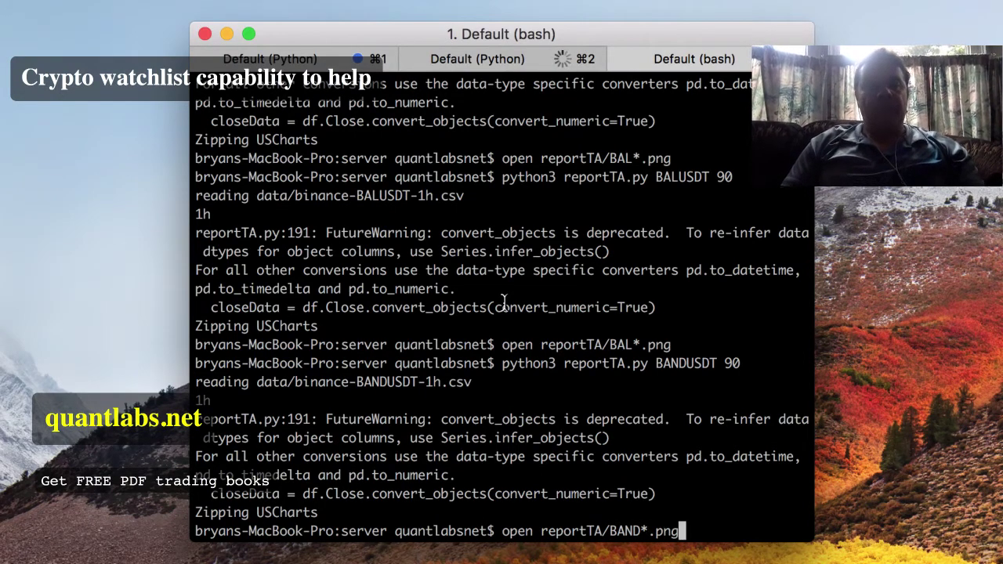
pyautogui.press('Return')
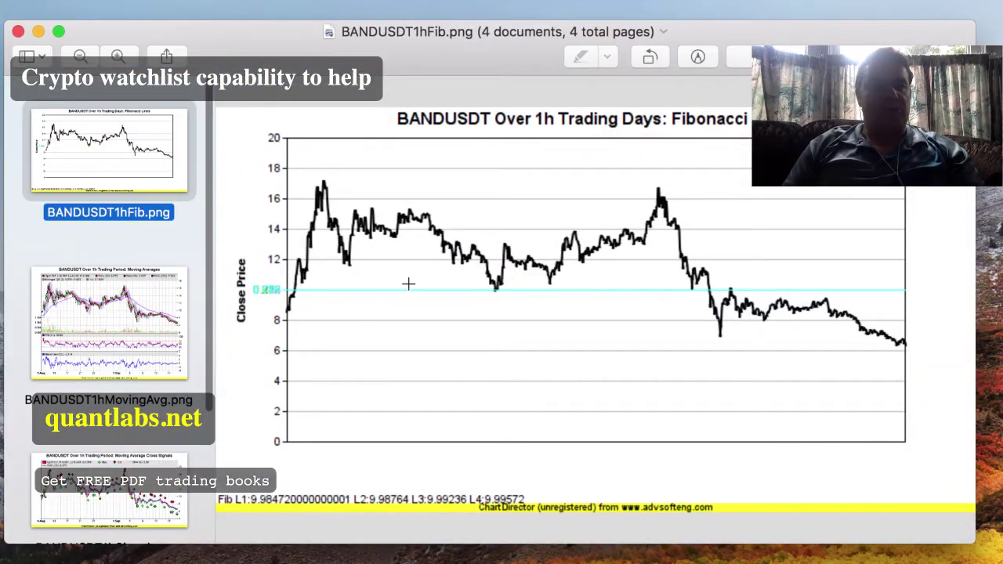
# - Show the BANDUSDT Moving Average, Fibonacci, Signals and Trend charts, then quit Preview
pyautogui.click(127, 308)
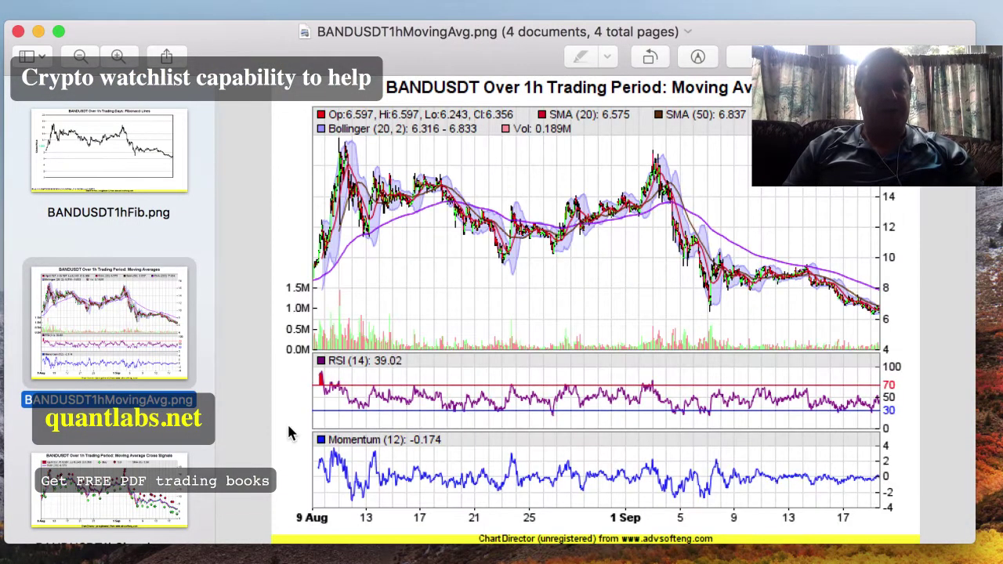
pyautogui.moveTo(210, 36); pyautogui.dragTo(225, 39)
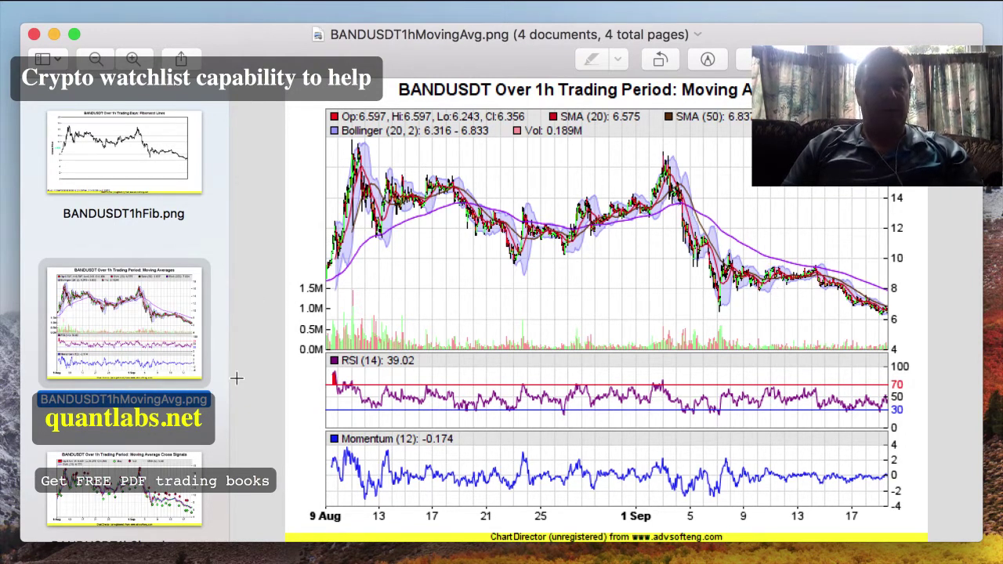
pyautogui.click(145, 176)
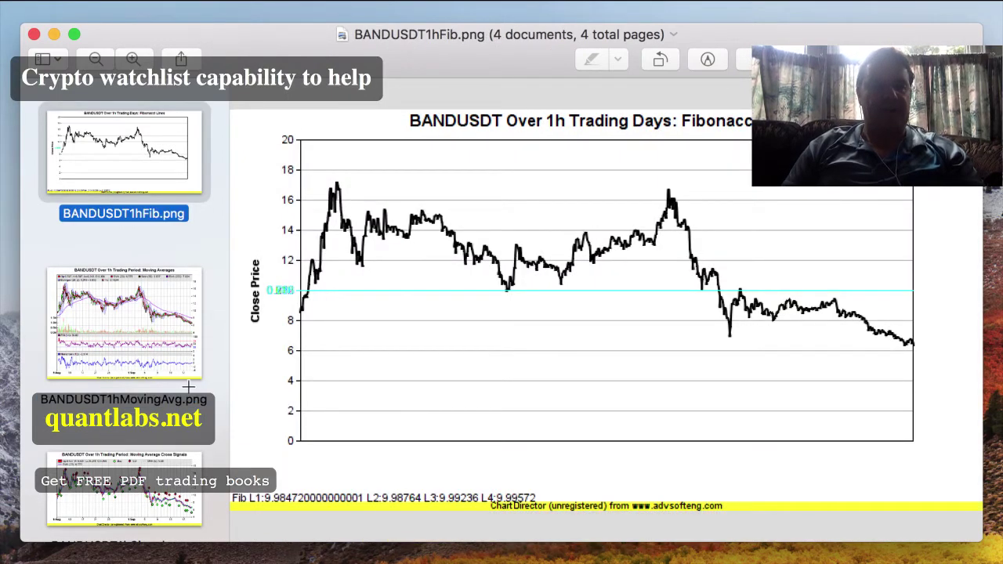
pyautogui.scroll(-3, 132, 338)
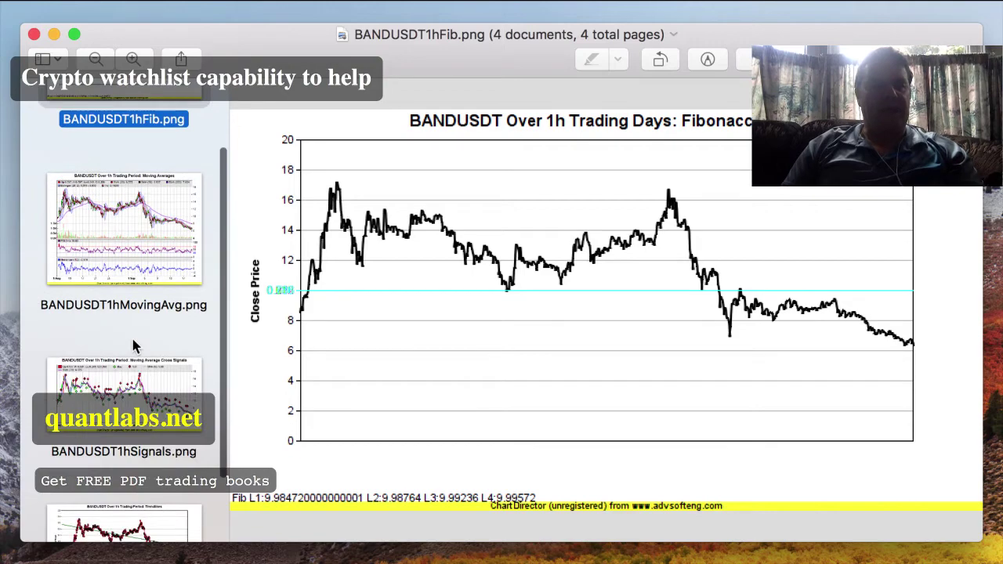
pyautogui.click(141, 376)
pyautogui.scroll(-1, 154, 311)
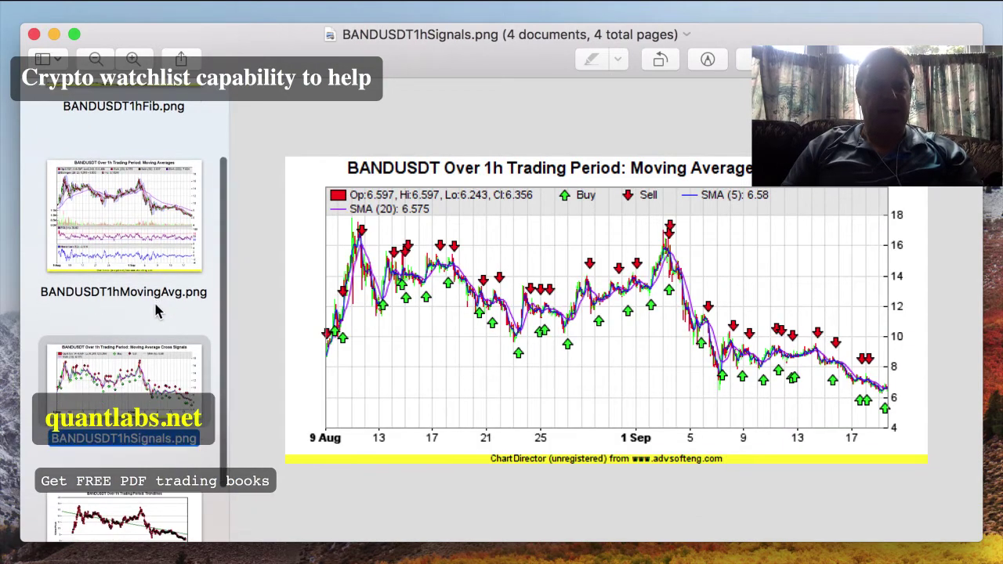
pyautogui.scroll(-2, 182, 400)
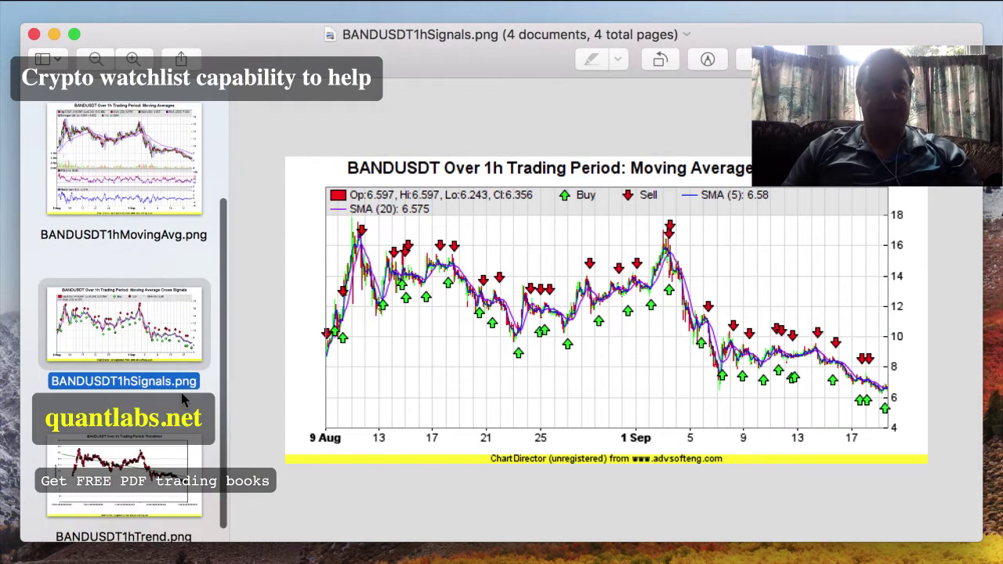
pyautogui.click(188, 464)
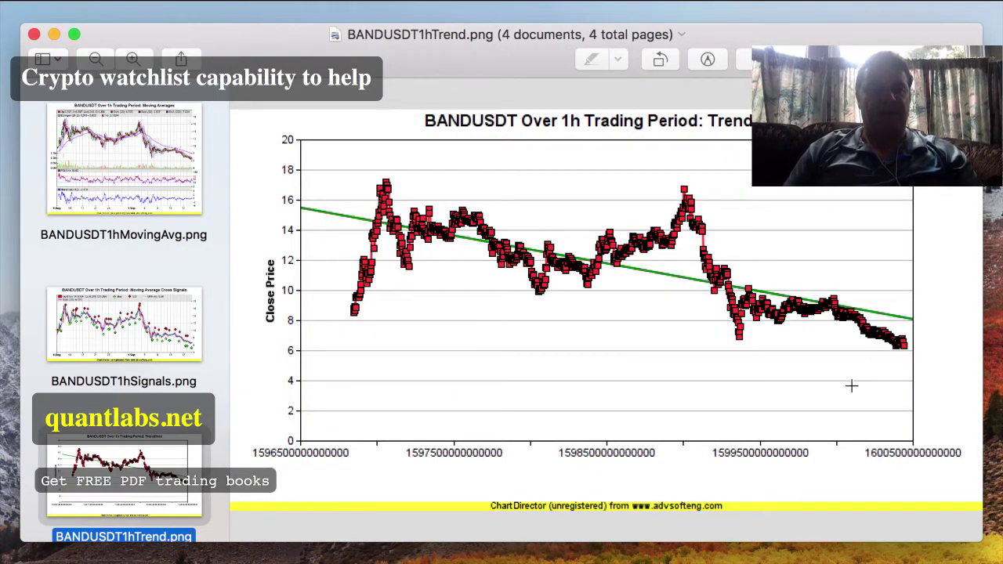
pyautogui.press('super+q')
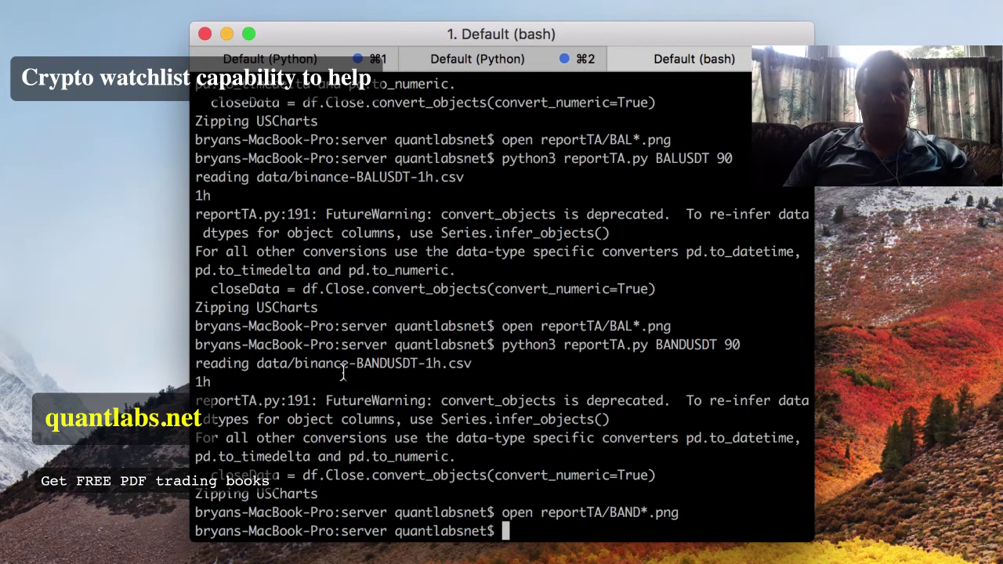
# - Edit the recalled BANDUSDT command to run python3 reportTA.py BCHUSDT 90
pyautogui.press('Up')
pyautogui.press('Left')
pyautogui.press('Left')
pyautogui.press('Left')
pyautogui.press('Left')
pyautogui.press('Left')
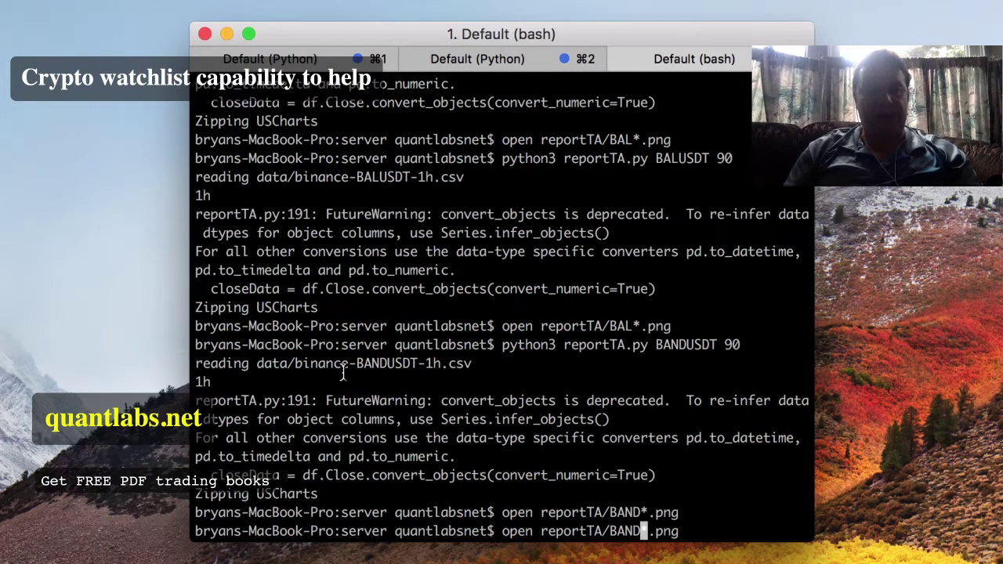
pyautogui.press('BackSpace')
pyautogui.press('BackSpace')
pyautogui.press('BackSpace')
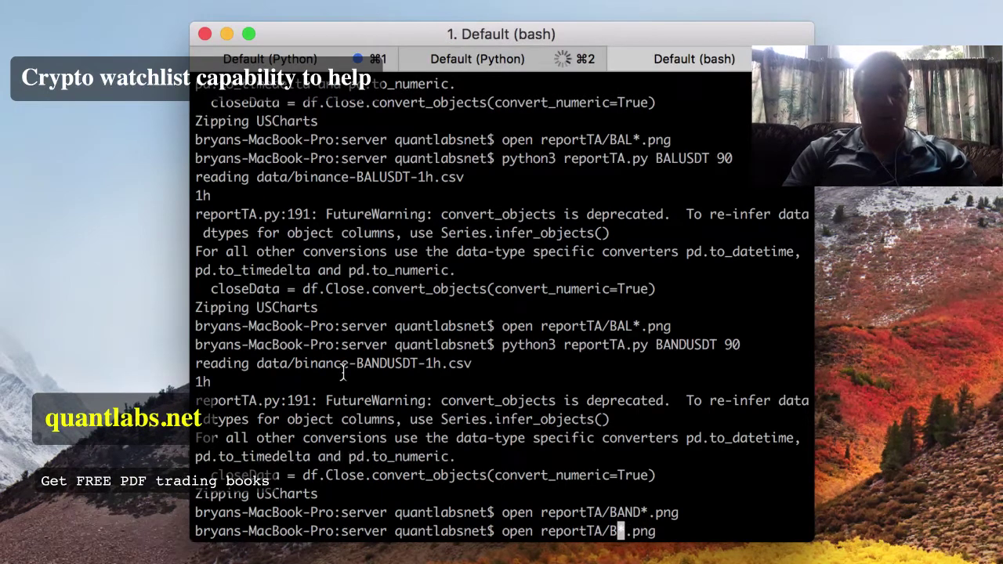
pyautogui.write('CH')
pyautogui.press('Right')
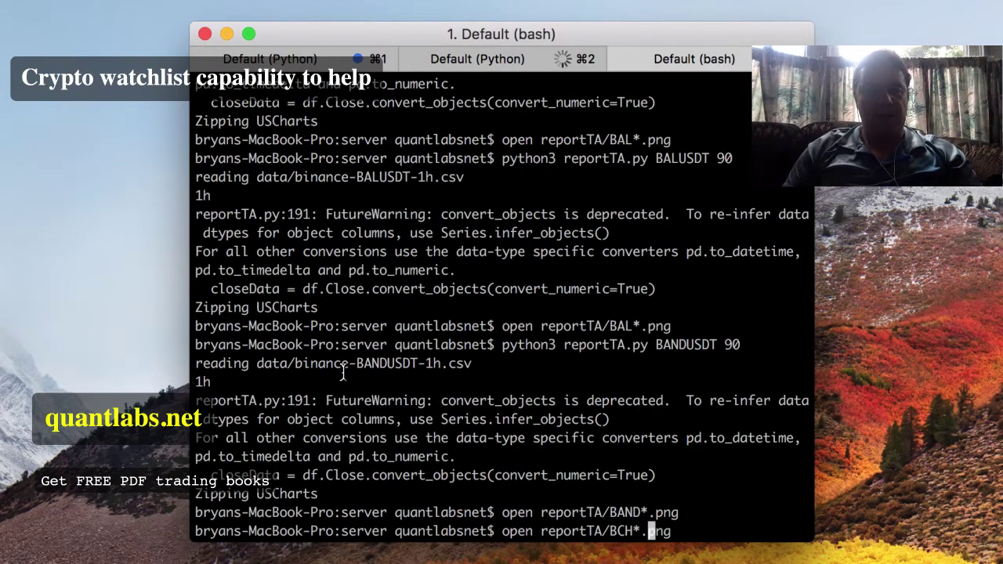
pyautogui.press('Up')
pyautogui.press('Left')
pyautogui.press('Left')
pyautogui.press('Left')
pyautogui.press('Left')
pyautogui.press('Left')
pyautogui.press('Left')
pyautogui.press('Left')
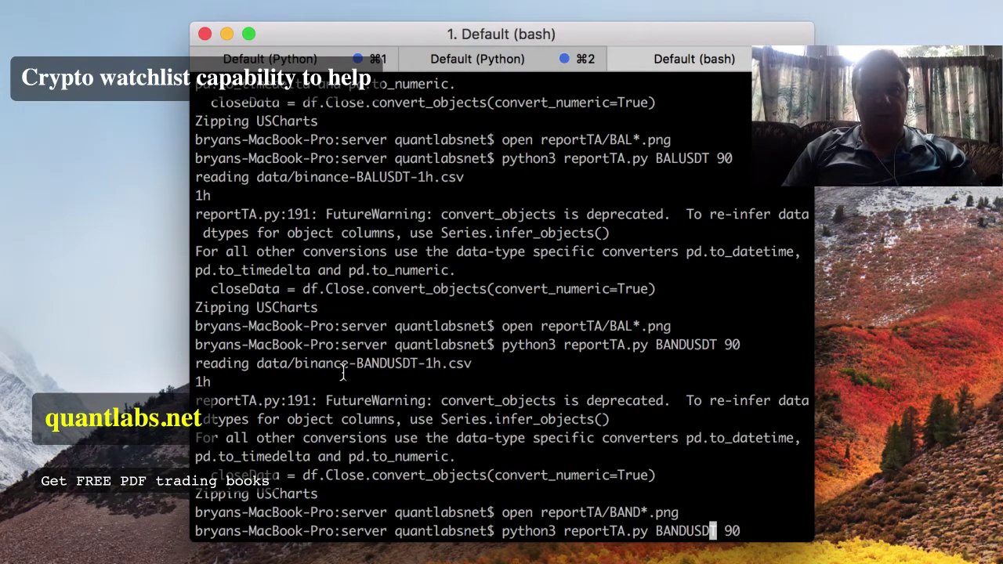
pyautogui.press('BackSpace')
pyautogui.press('BackSpace')
pyautogui.press('BackSpace')
pyautogui.write('CH')
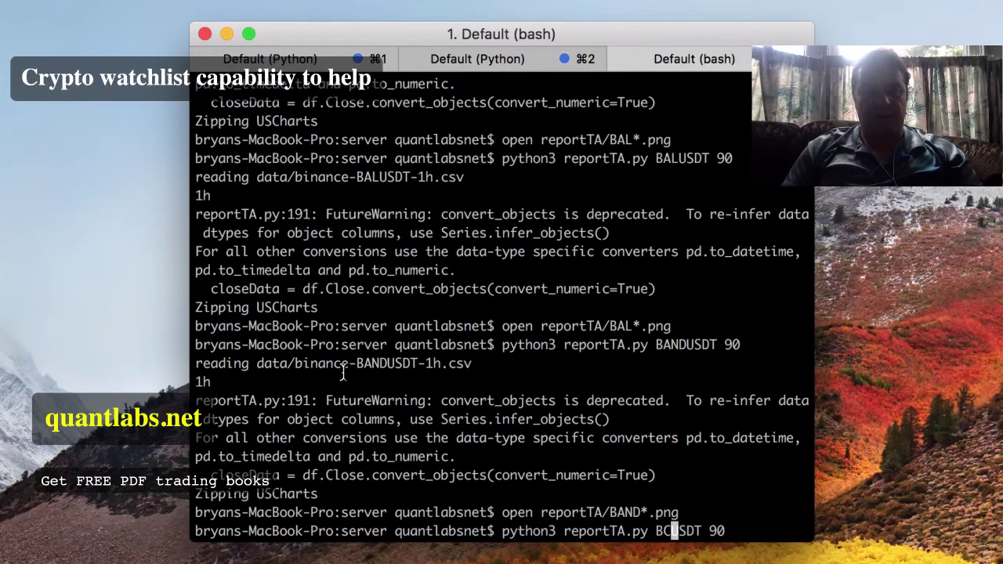
pyautogui.press('Return')
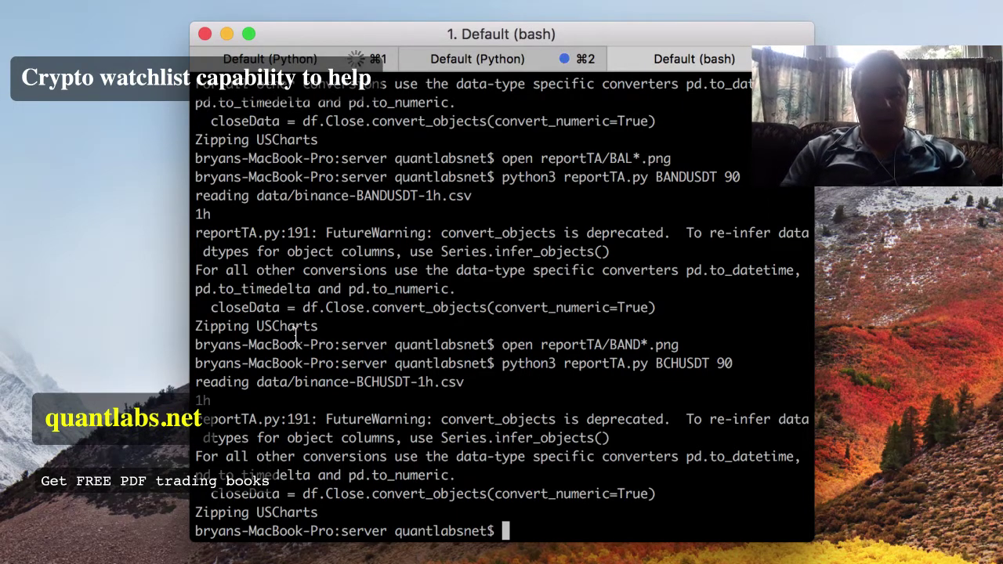
# - Open the BCH chart images with open reportTA/BCH*.png
pyautogui.write('open ')
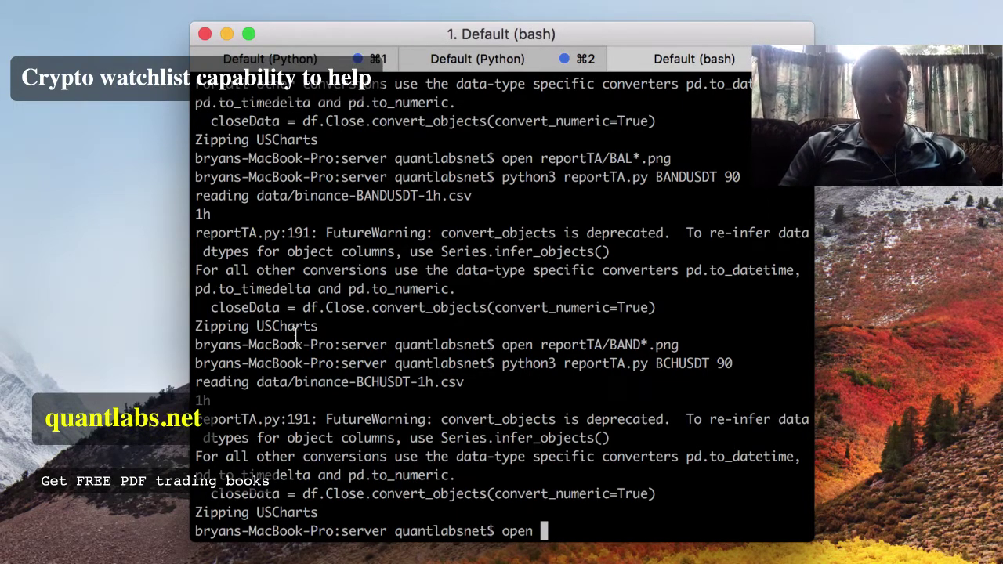
pyautogui.write('reportTA.py')
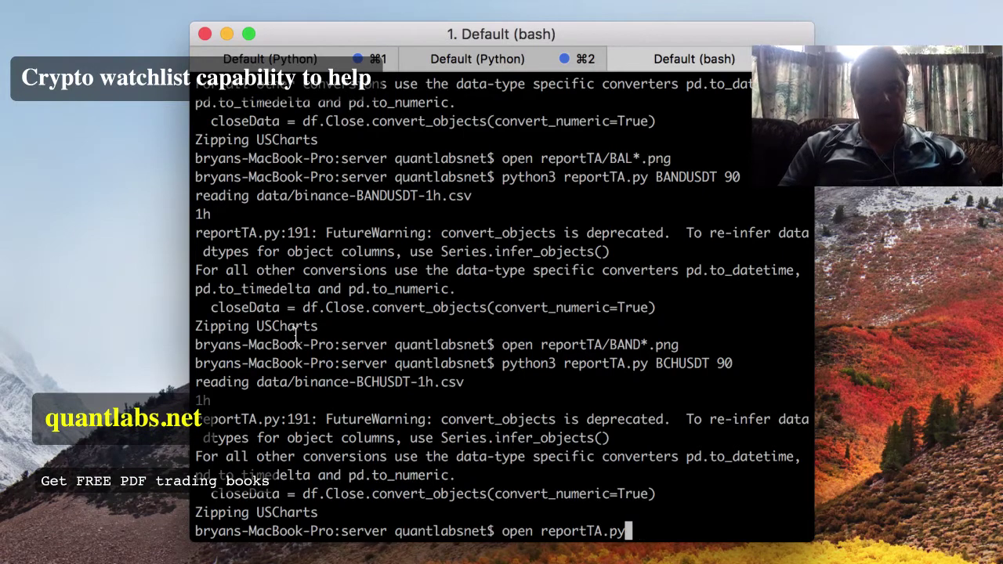
pyautogui.press('BackSpace')
pyautogui.press('BackSpace')
pyautogui.press('BackSpace')
pyautogui.write('/BCH')
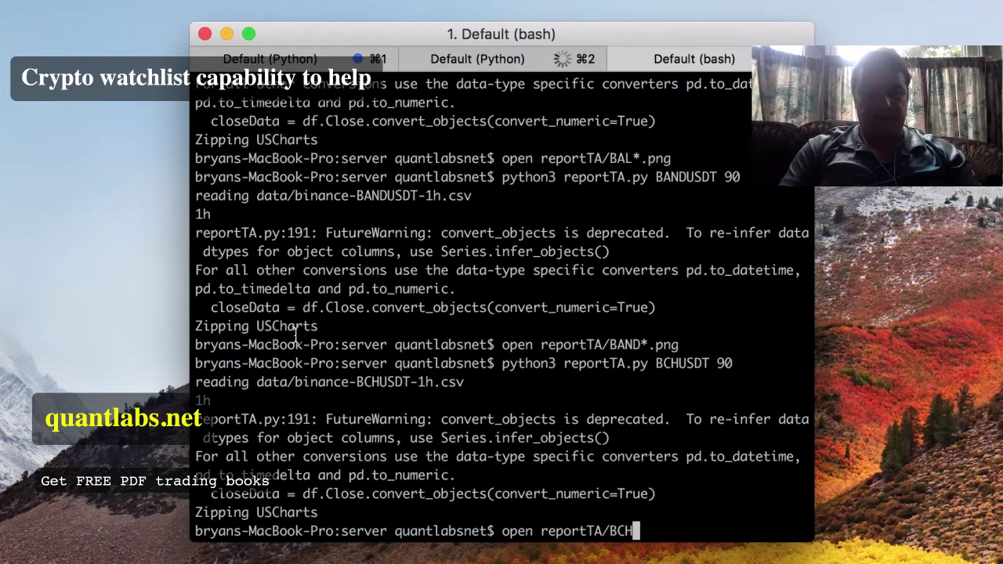
pyautogui.write('*.png')
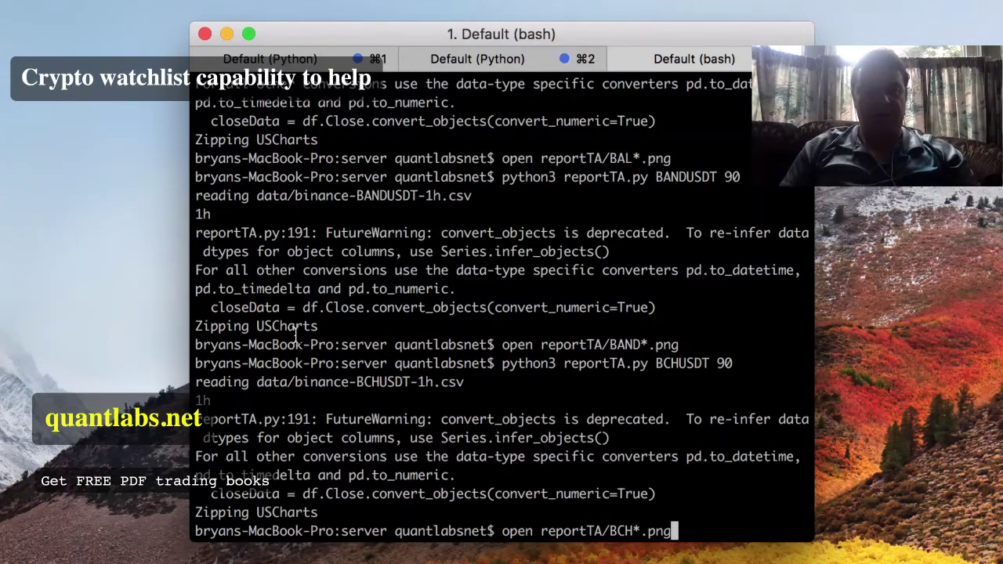
pyautogui.press('Return')
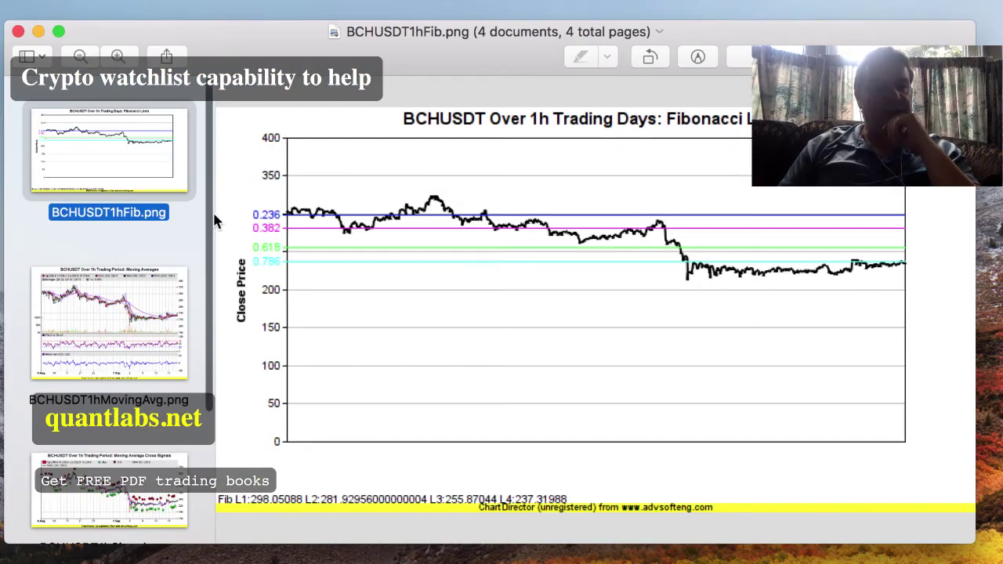
# - Show the BCHUSDT Moving Average, Signals and Trend charts, then quit Preview
pyautogui.press('Down')
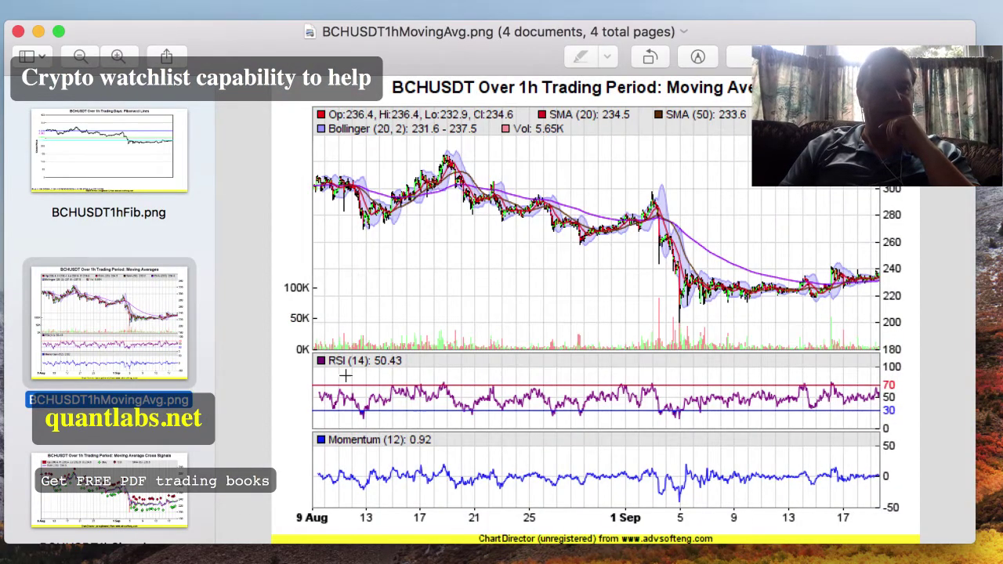
pyautogui.scroll(-2, 146, 377)
pyautogui.click(149, 382)
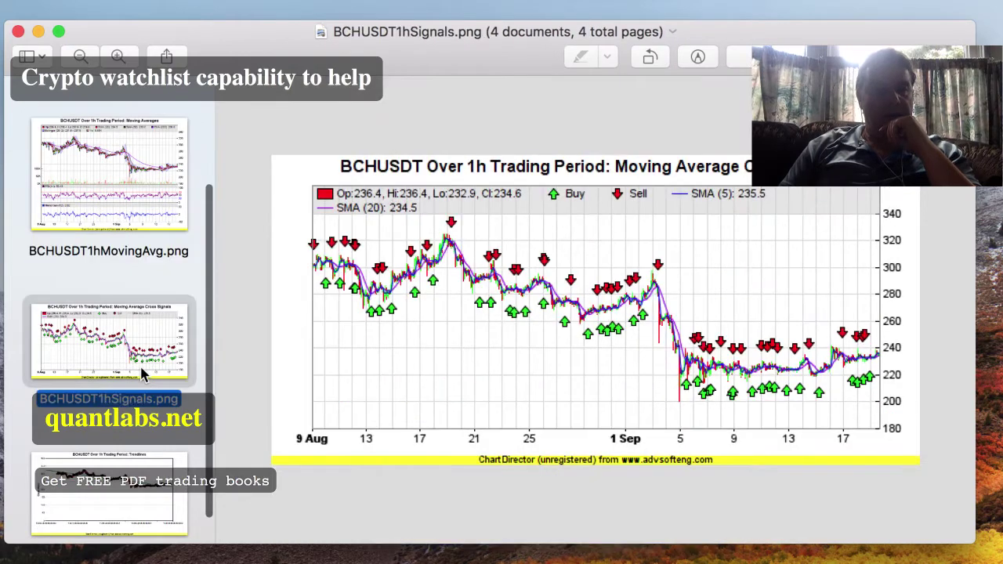
pyautogui.scroll(-1, 141, 381)
pyautogui.click(131, 435)
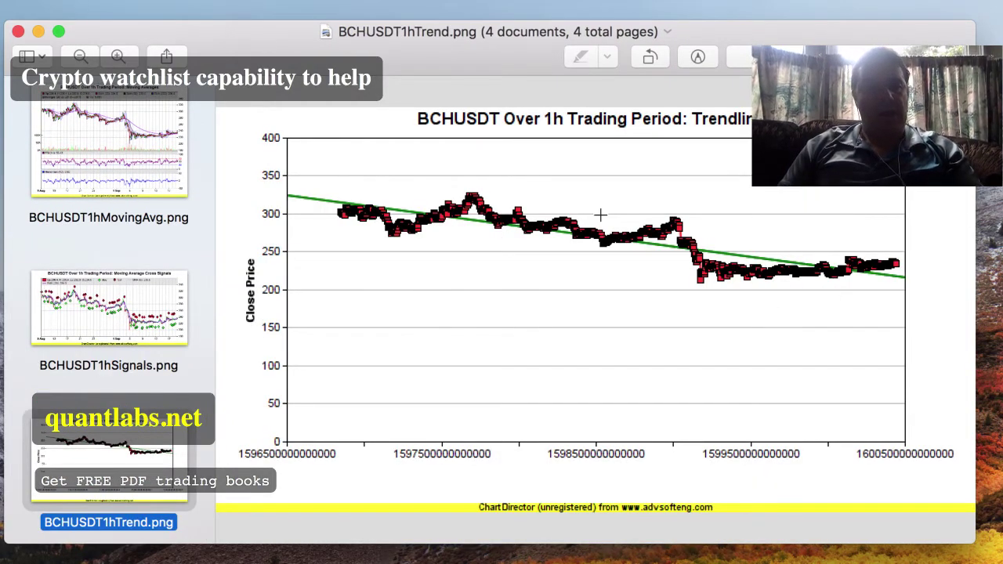
pyautogui.press('super+q')
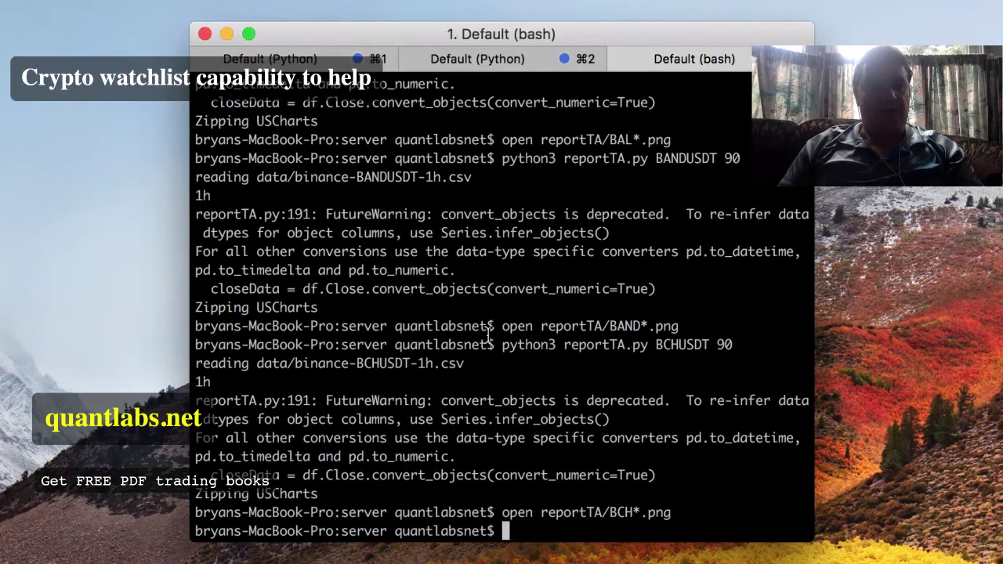
# - Change the recalled BCHUSDT command to BNBUSDT and run the report
pyautogui.press('Up')
pyautogui.press('Up')
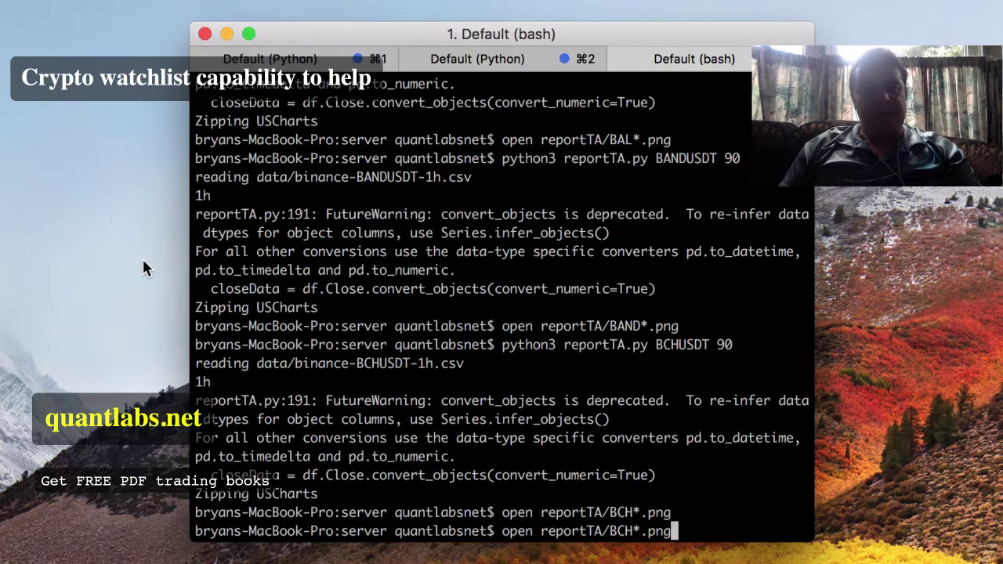
pyautogui.press('Left')
pyautogui.press('Left')
pyautogui.press('Left')
pyautogui.press('Left')
pyautogui.press('Left')
pyautogui.press('Left')
pyautogui.press('Left')
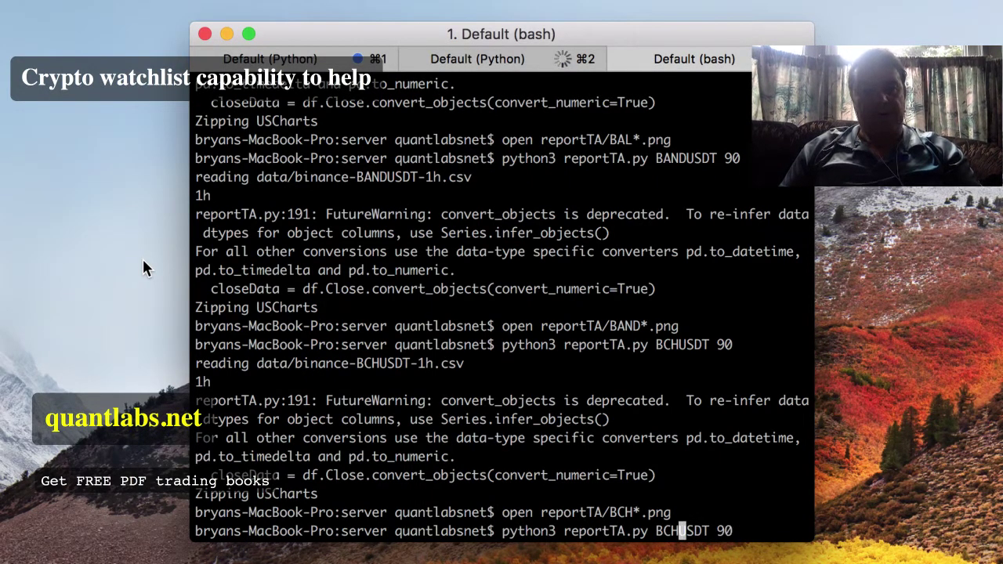
pyautogui.press('BackSpace')
pyautogui.press('BackSpace')
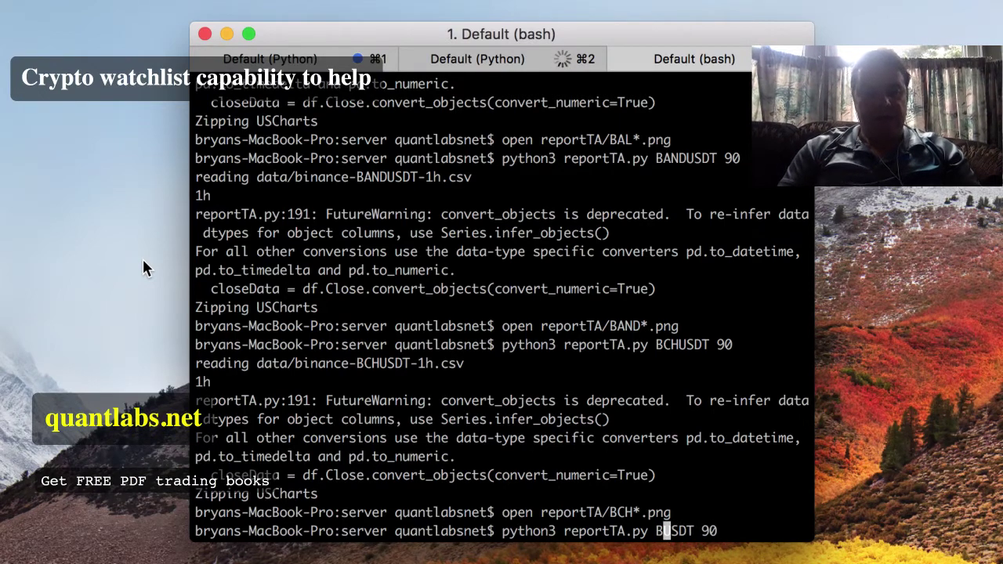
pyautogui.write('NB')
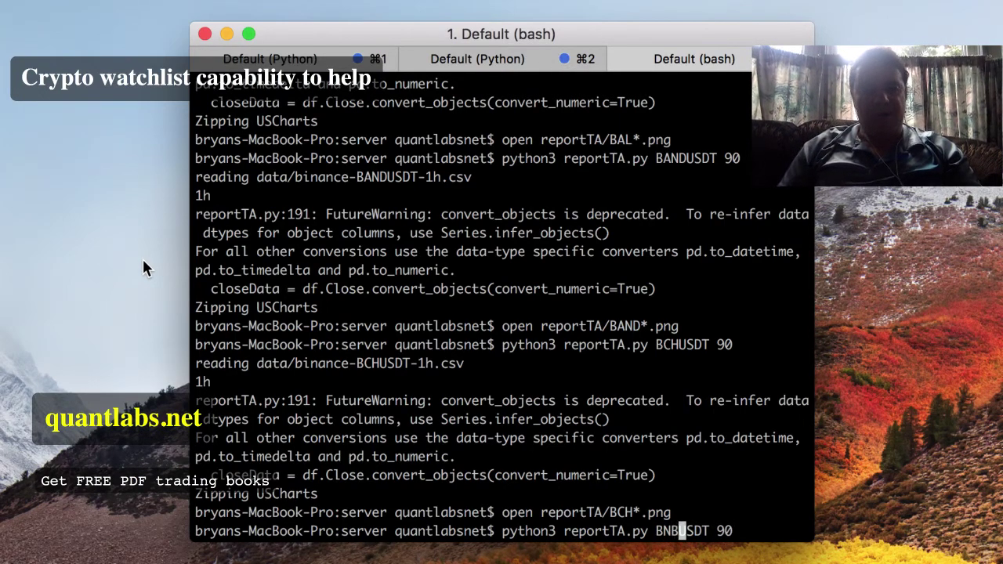
pyautogui.press('Return')
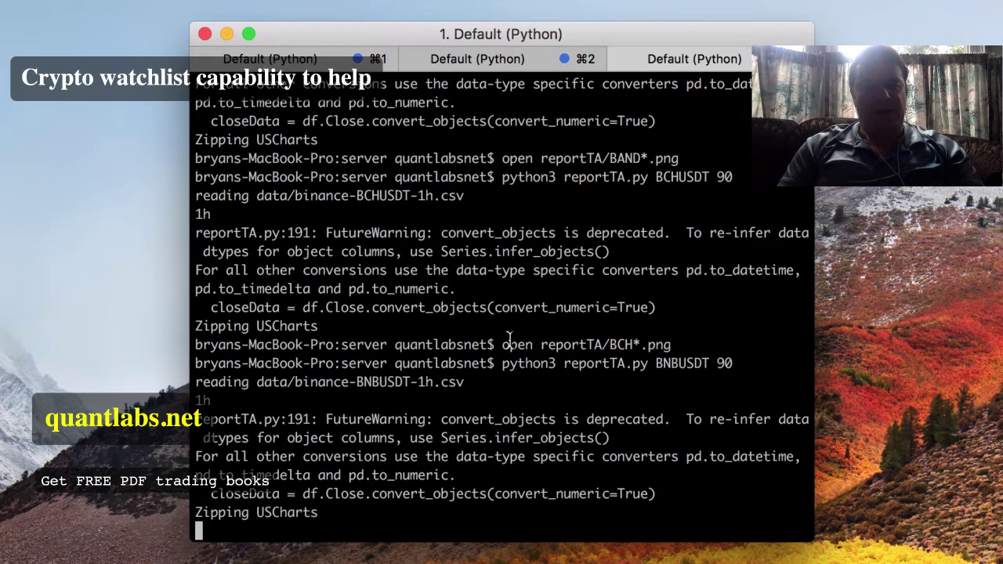
# - Open all BNB chart images with open reportTA/BNB*.png
pyautogui.write('open ')
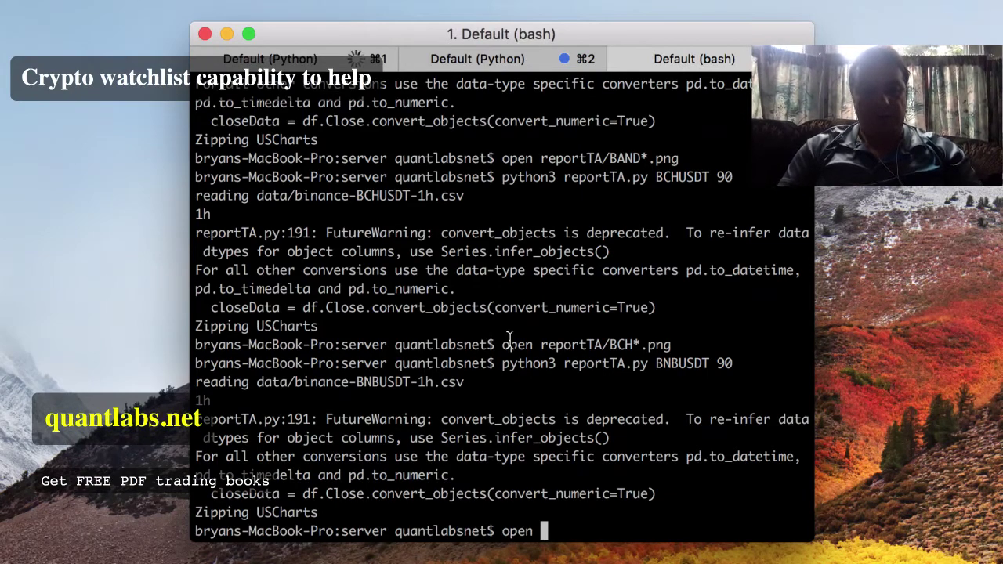
pyautogui.write('rep')
pyautogui.press('Tab')
pyautogui.write('.p')
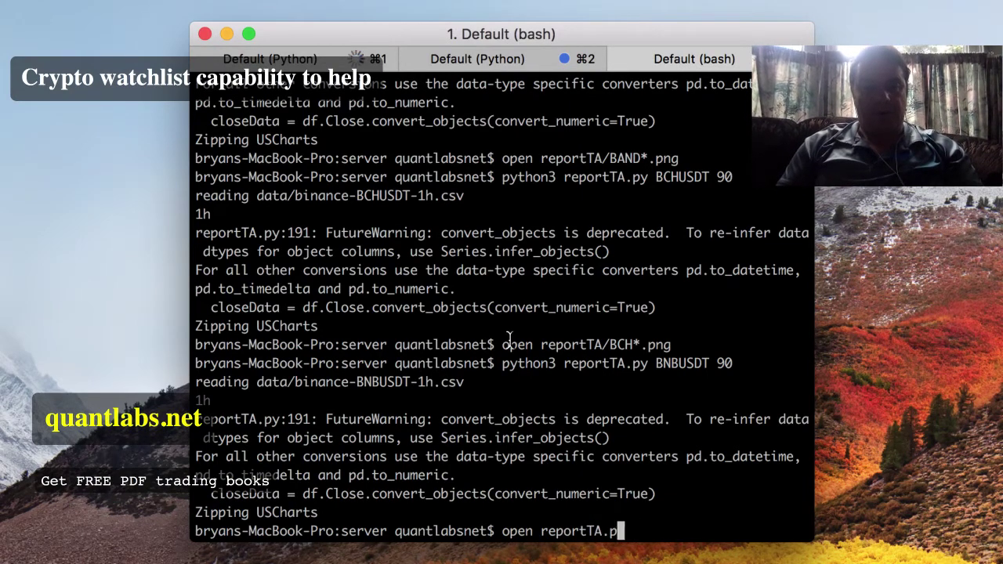
pyautogui.press('BackSpace')
pyautogui.press('BackSpace')
pyautogui.write('/BNB')
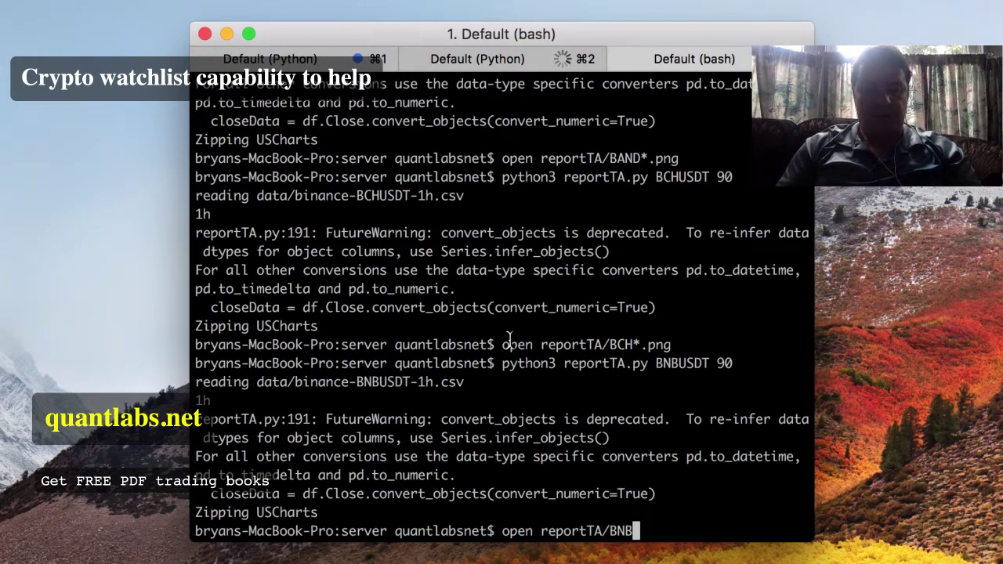
pyautogui.write('*.png')
pyautogui.press('Return')
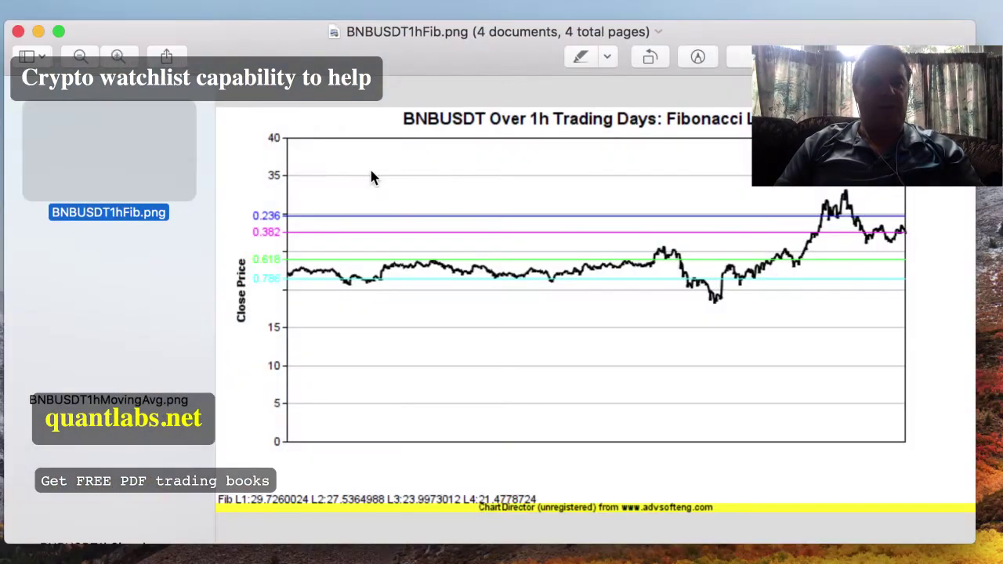
# - Page through the BNBUSDT moving-average, Signals and Trend charts, then quit Preview
pyautogui.moveTo(395, 41); pyautogui.dragTo(376, 40)
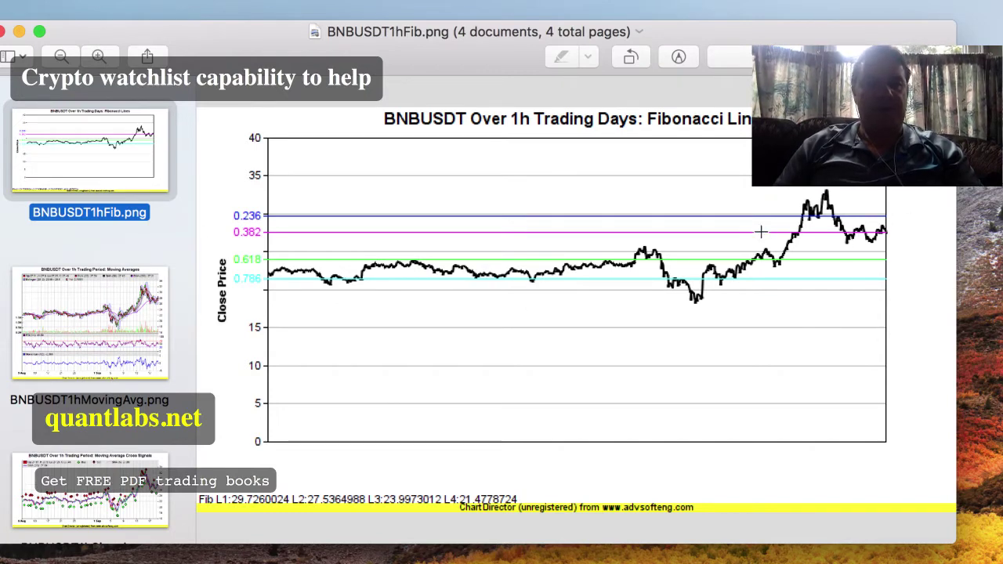
pyautogui.click(126, 314)
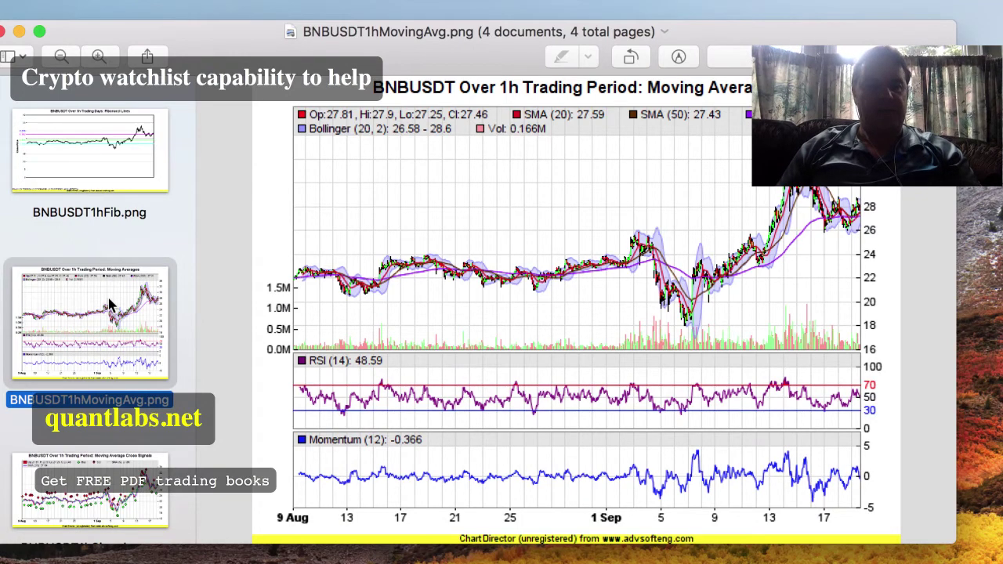
pyautogui.press('Down')
pyautogui.press('Down')
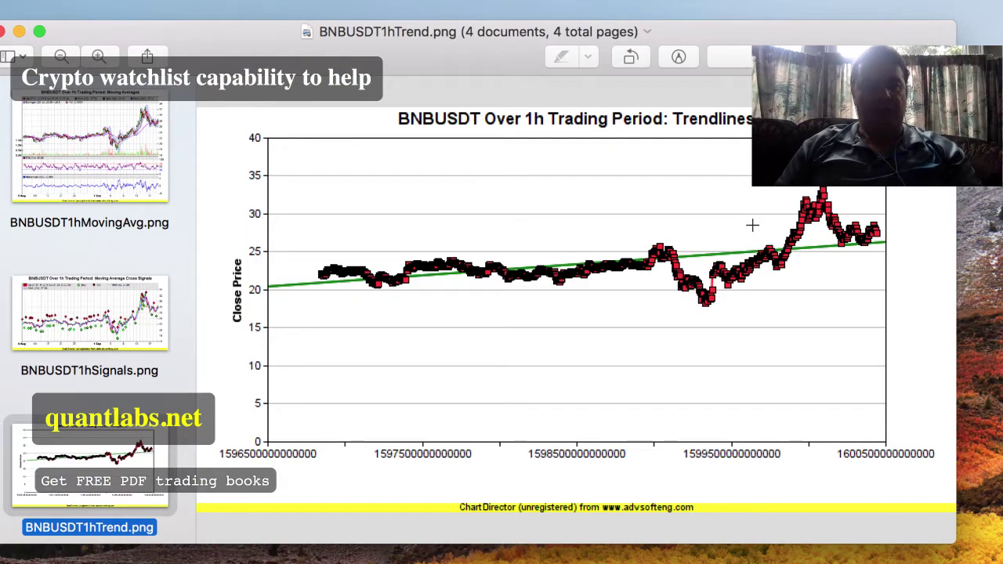
pyautogui.press('super+q')
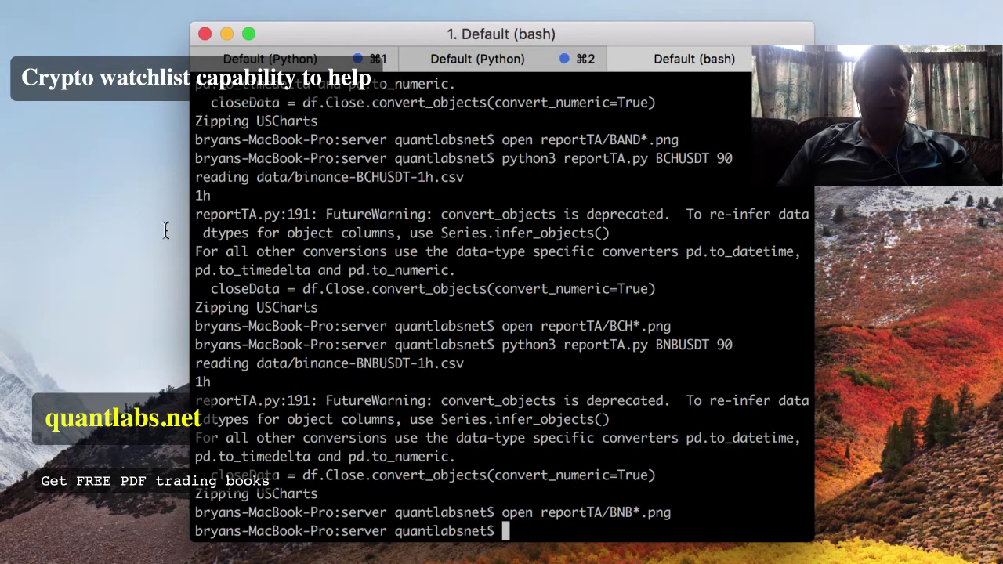
# - Rerun the previous reportTA.py command with the pair changed from BNBUSDT to DOTUSDT
pyautogui.press('Up')
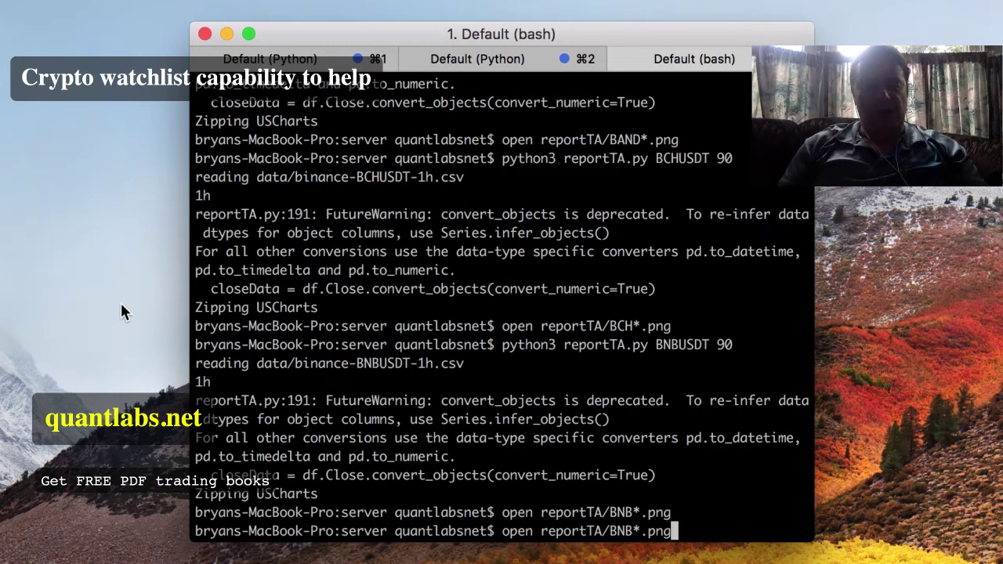
pyautogui.press('Up')
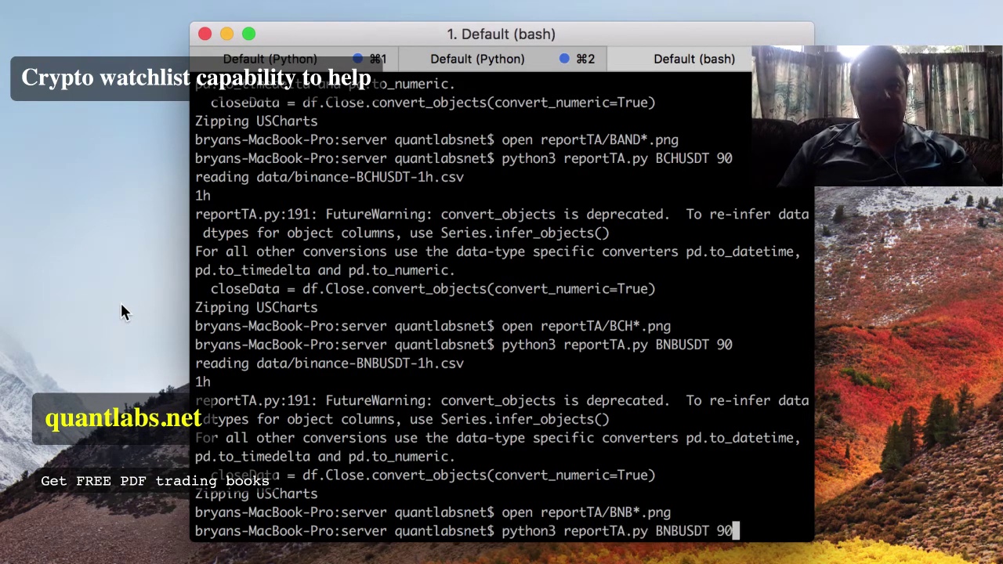
pyautogui.press('Left')
pyautogui.press('Left')
pyautogui.press('Left')
pyautogui.press('Left')
pyautogui.press('Left')
pyautogui.press('Left')
pyautogui.press('Left')
pyautogui.press('BackSpace')
pyautogui.press('BackSpace')
pyautogui.press('BackSpace')
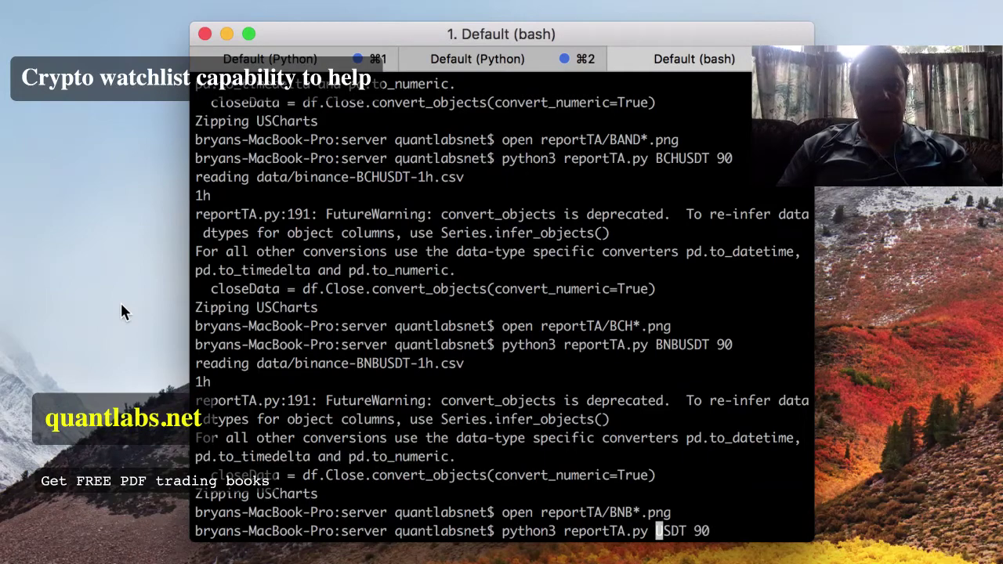
pyautogui.write('DOT')
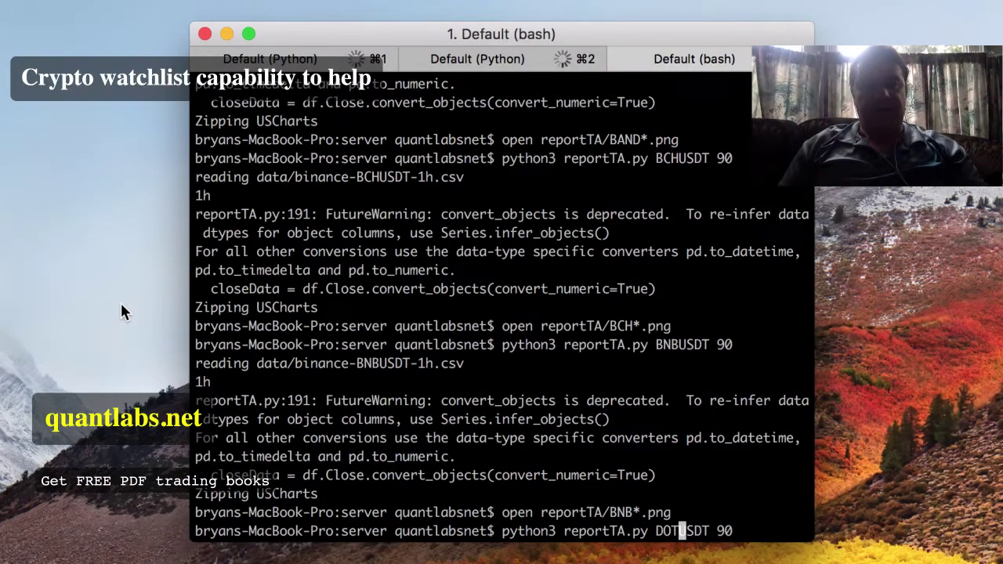
pyautogui.press('Return')
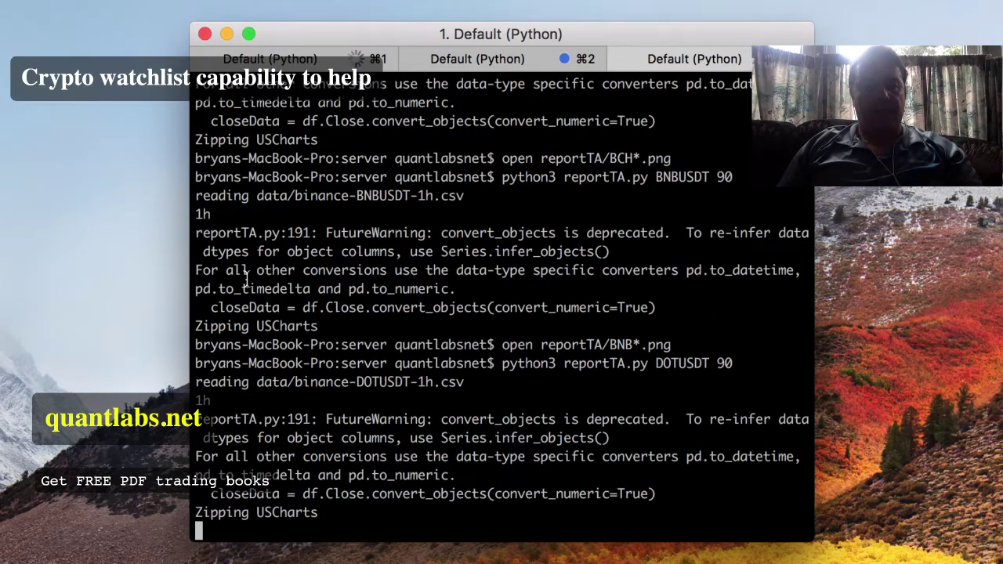
# - Open all the DOT chart images with open reportTA/DOT*.png
pyautogui.write('open ')
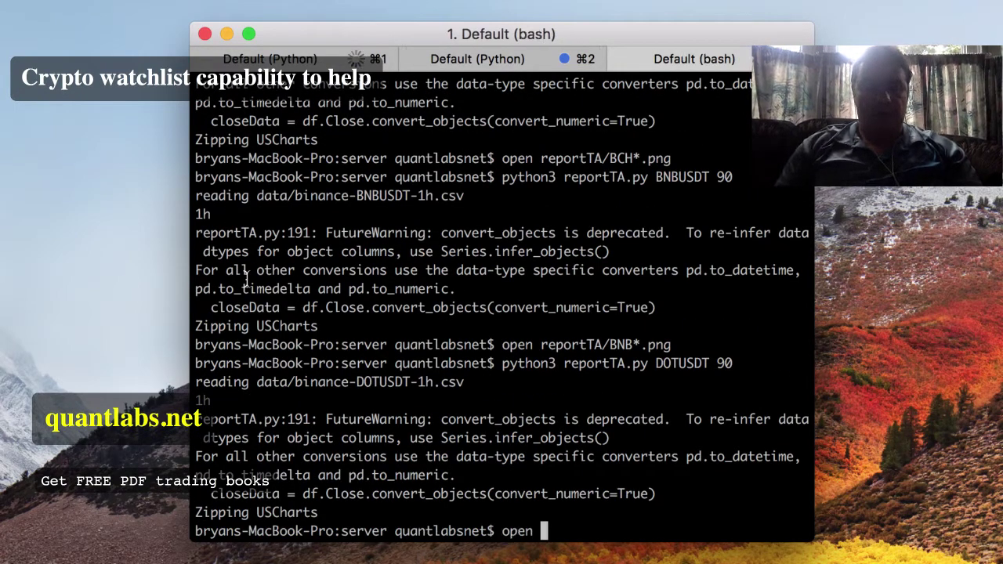
pyautogui.write('reportTA.p')
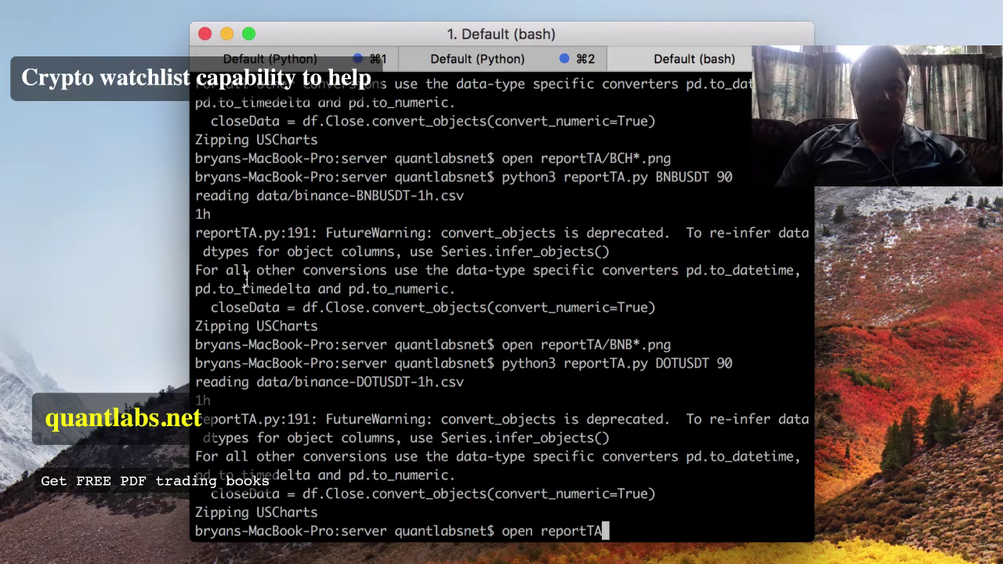
pyautogui.press('BackSpace')
pyautogui.press('BackSpace')
pyautogui.write('/')
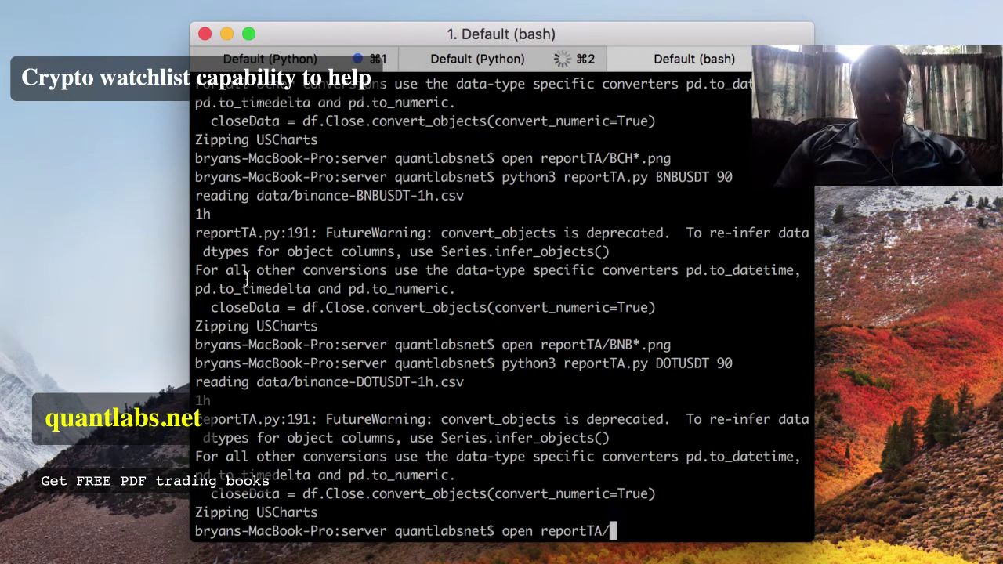
pyautogui.write('DOT*.png')
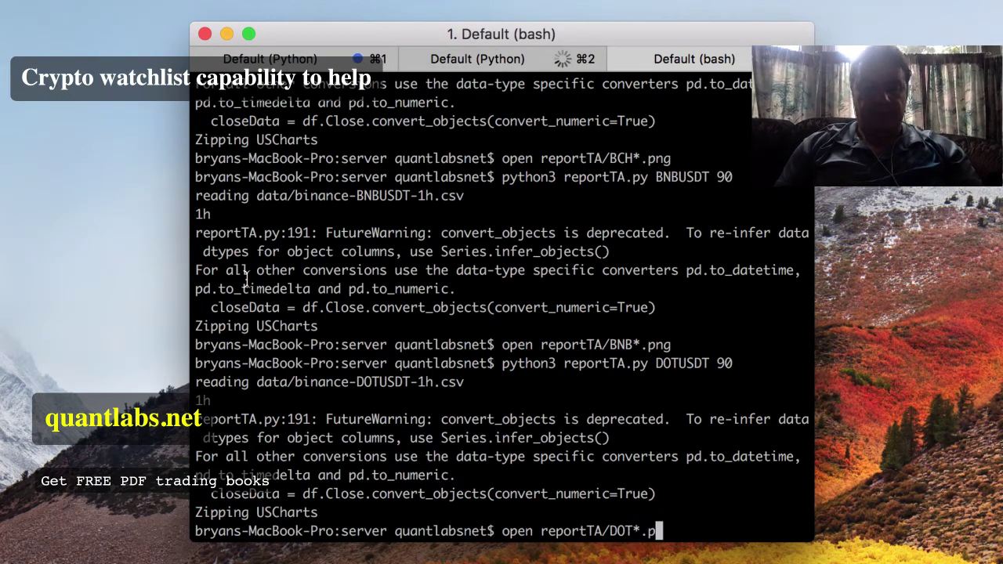
pyautogui.press('Return')
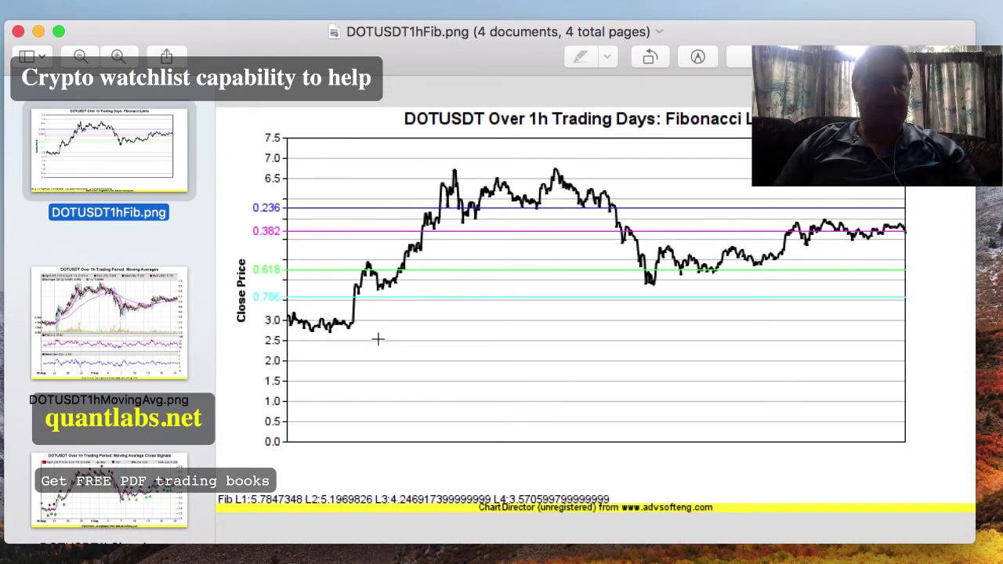
# - View the DOTUSDT moving-average, Signals and Trend charts, then quit Preview
pyautogui.click(109, 298)
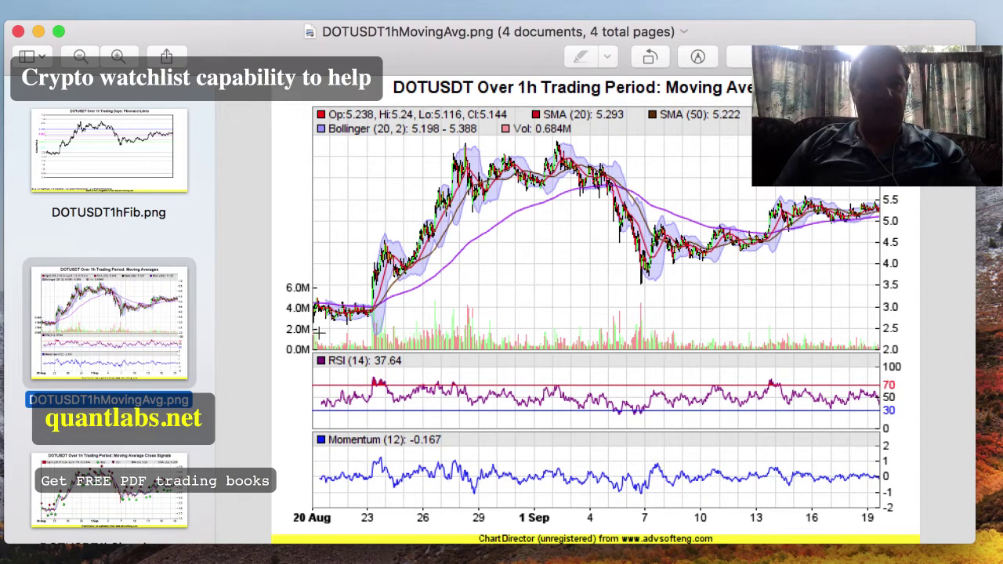
pyautogui.press('Down')
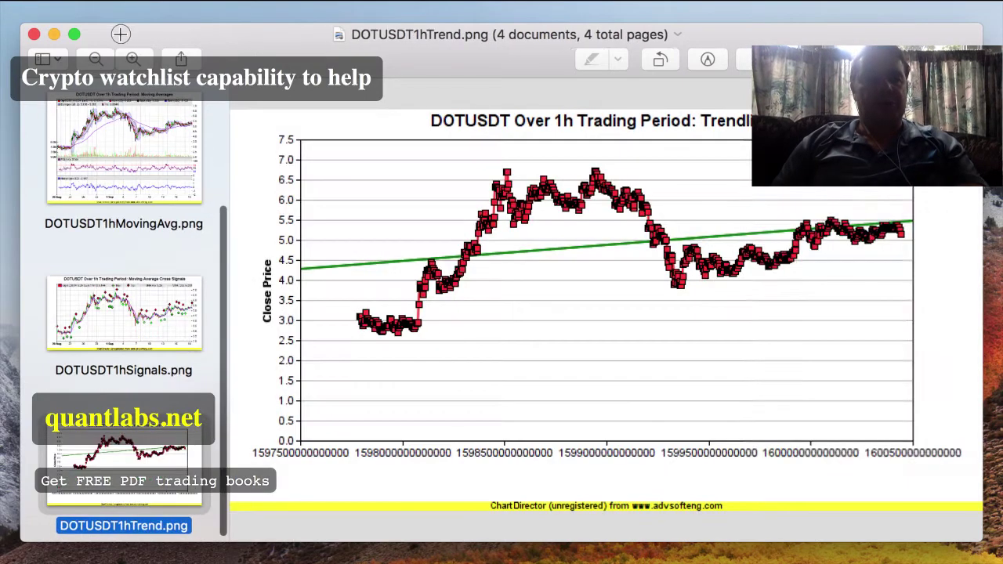
pyautogui.press('Down')
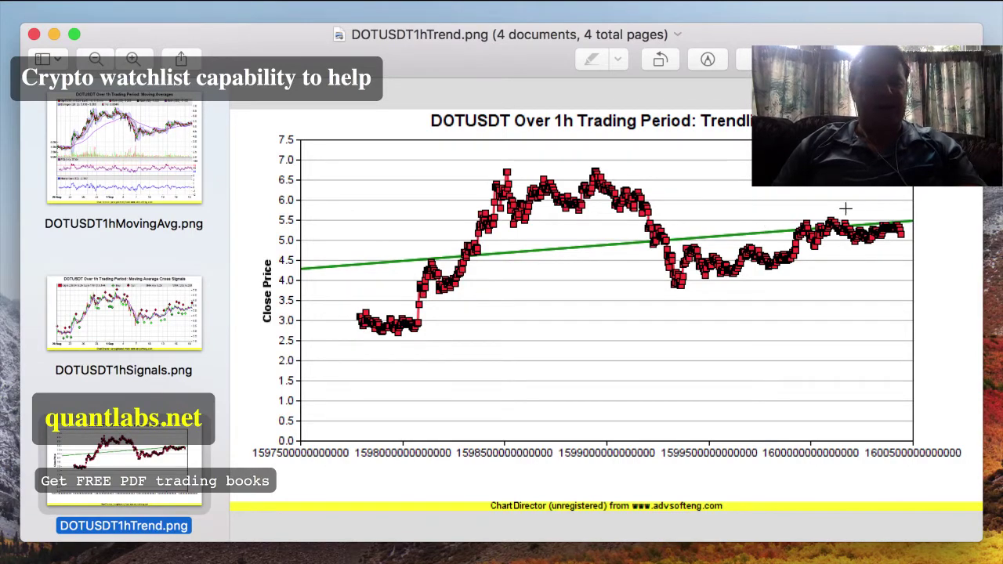
pyautogui.press('super+q')
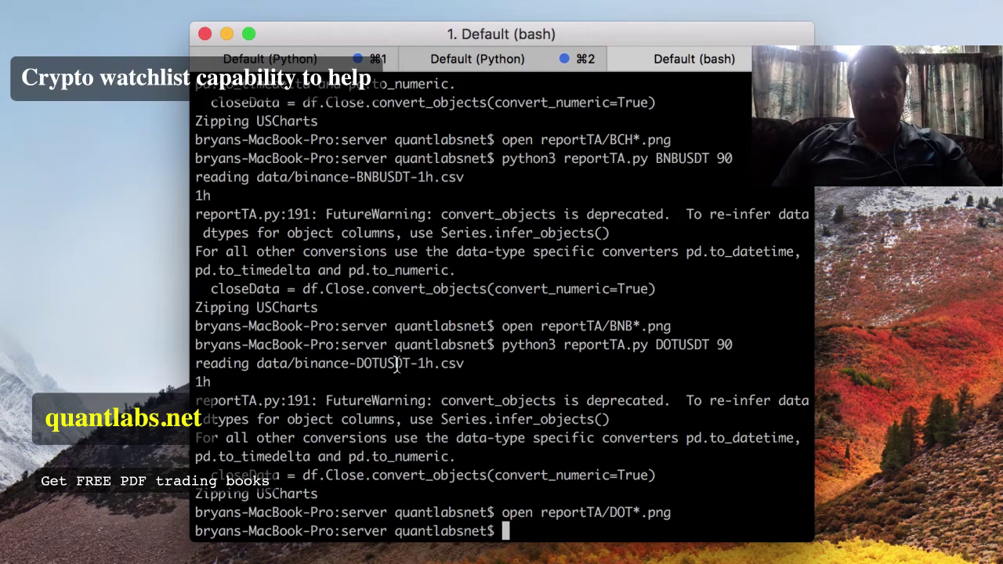
# - Run the chart report for IOSTUSDT over 90 periods by editing the DOTUSDT command
pyautogui.press('Up')
pyautogui.press('Up')
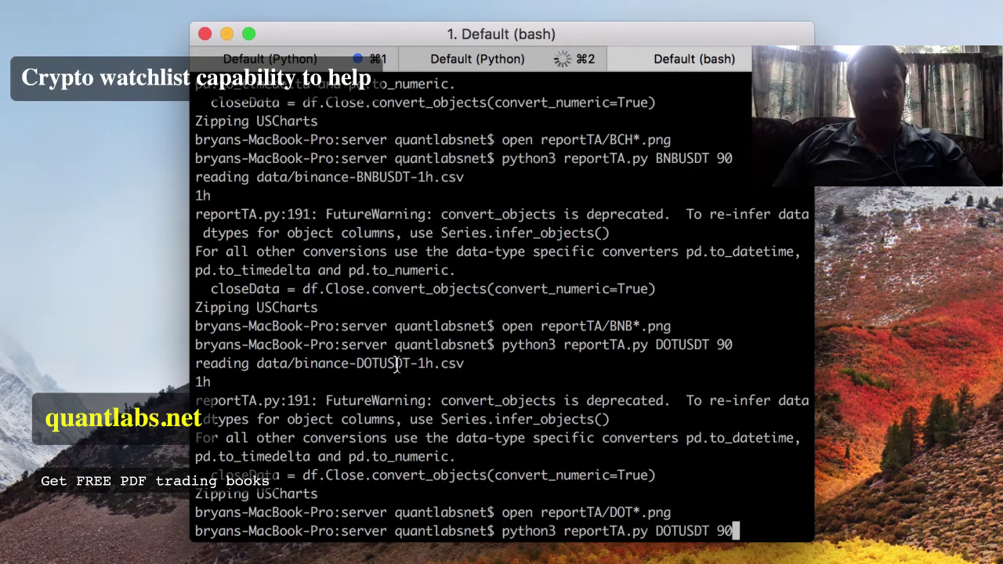
pyautogui.press('Left')
pyautogui.press('Left')
pyautogui.press('Left')
pyautogui.press('Left')
pyautogui.press('Left')
pyautogui.press('Left')
pyautogui.press('Left')
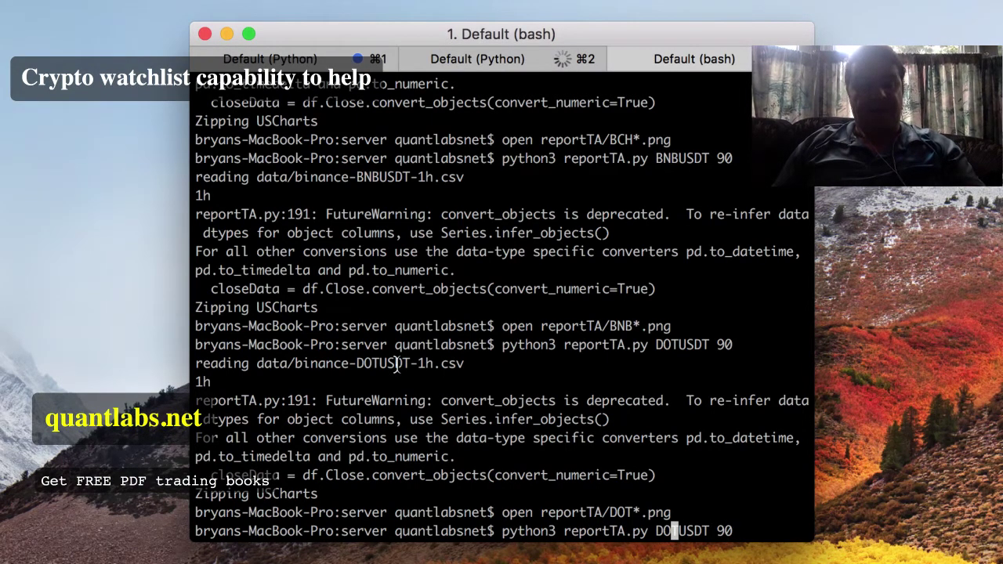
pyautogui.press('BackSpace')
pyautogui.press('BackSpace')
pyautogui.press('BackSpace')
pyautogui.write('O')
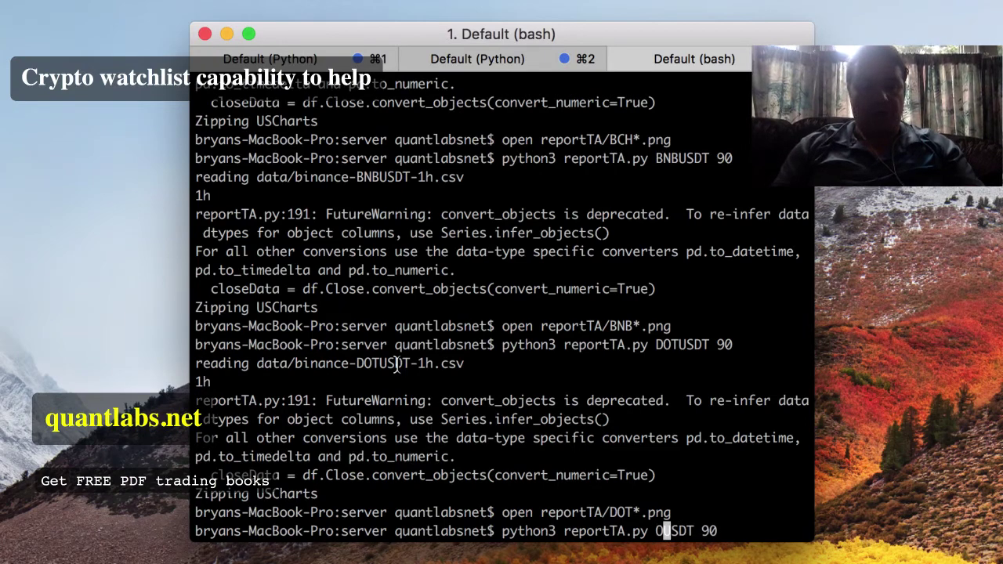
pyautogui.write('OST')
pyautogui.press('BackSpace')
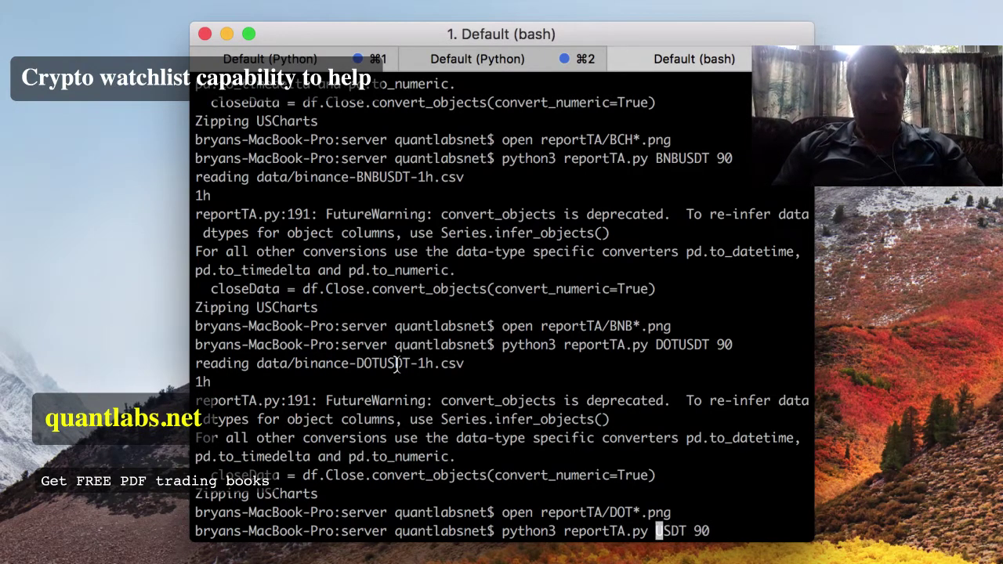
pyautogui.write('IOST')
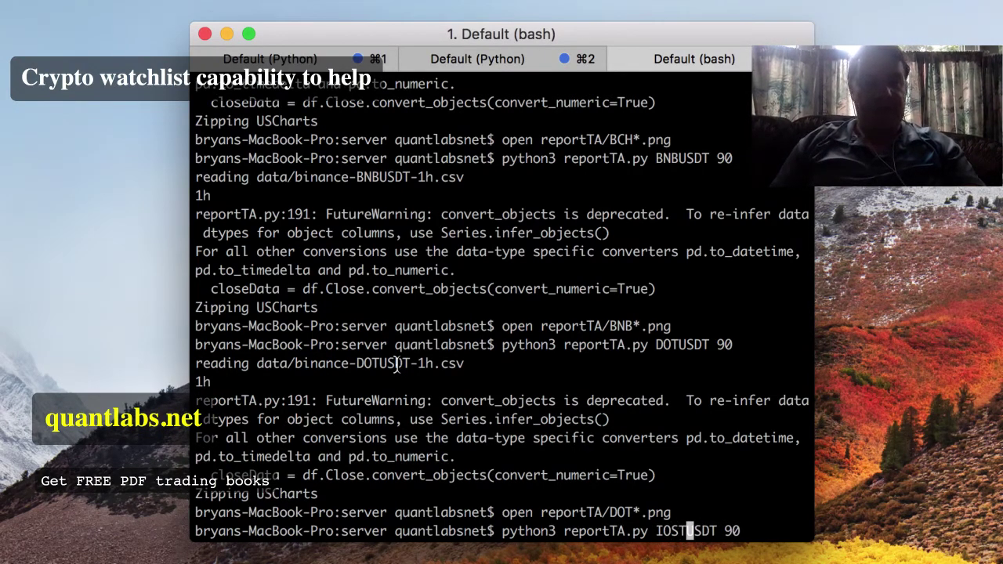
pyautogui.press('Return')
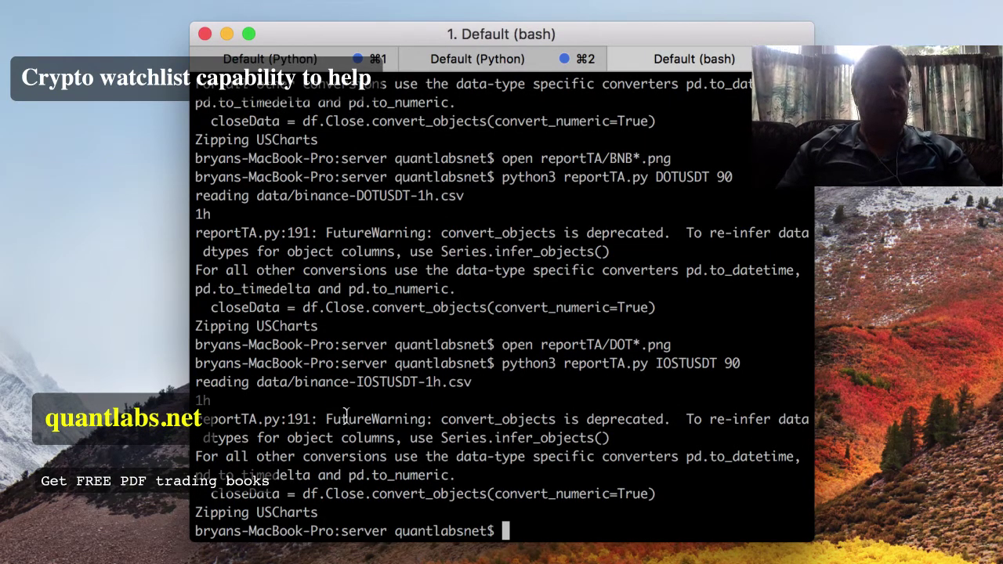
# - Open the generated IOST charts with open reportTA/IOST*.png
pyautogui.press('Up')
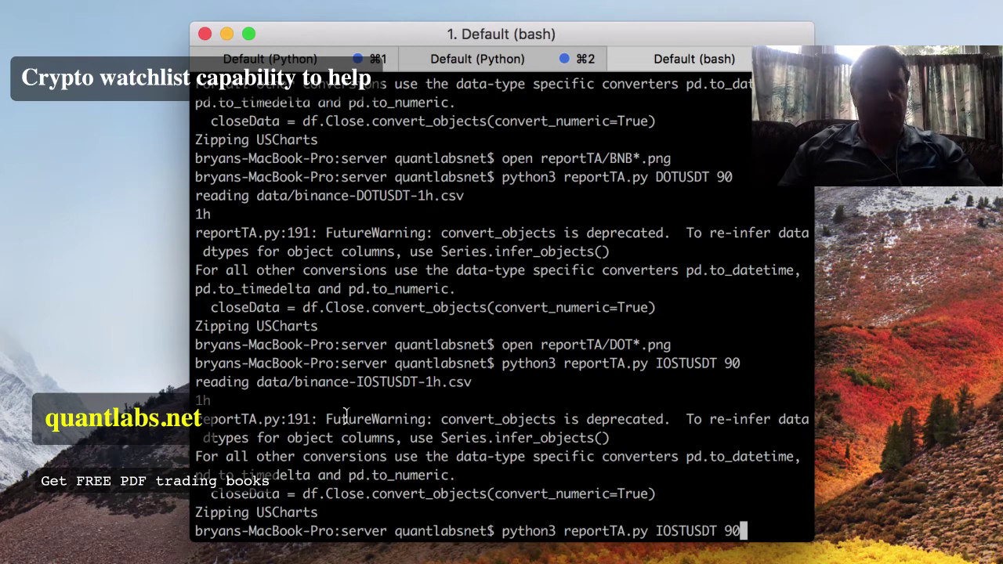
pyautogui.press('Left')
pyautogui.press('Left')
pyautogui.press('Left')
pyautogui.press('Left')
pyautogui.press('Left')
pyautogui.press('Left')
pyautogui.press('Left')
pyautogui.press('Left')
pyautogui.press('Left')
pyautogui.press('Left')
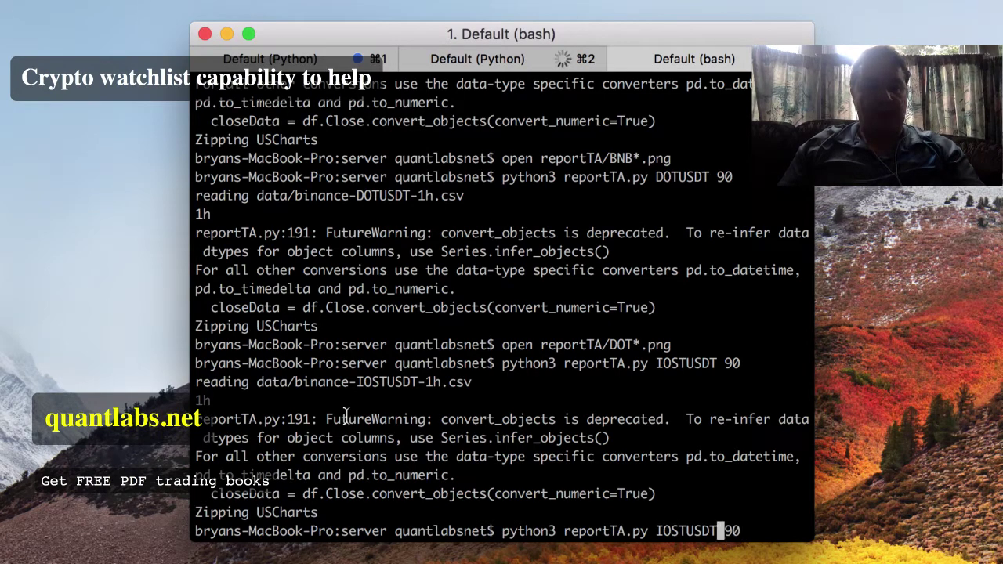
pyautogui.press('Right')
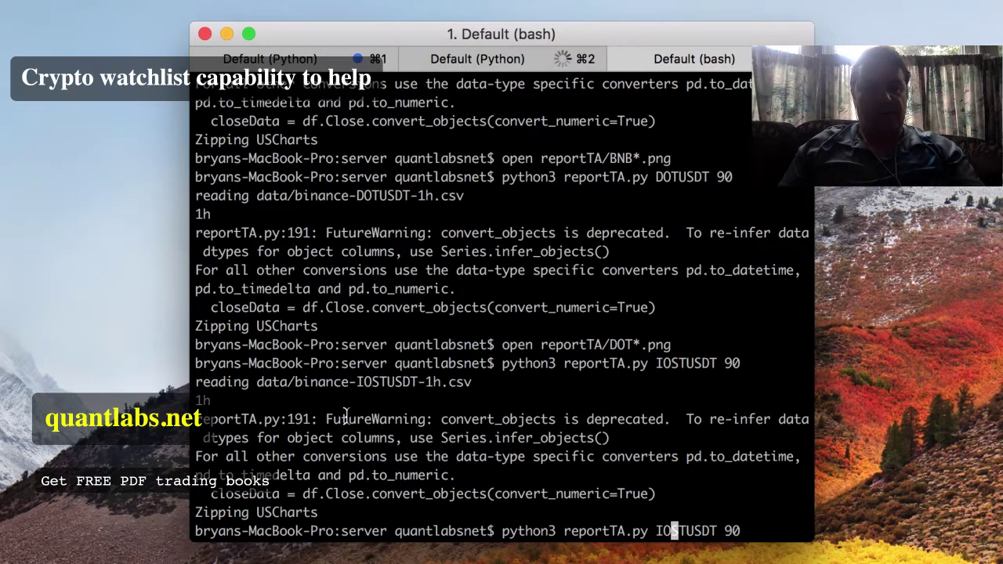
pyautogui.press('Right')
pyautogui.press('Right')
pyautogui.press('Right')
pyautogui.press('Right')
pyautogui.press('Right')
pyautogui.press('Right')
pyautogui.press('Right')
pyautogui.press('Right')
pyautogui.press('Right')
pyautogui.press('BackSpace')
pyautogui.press('BackSpace')
pyautogui.press('BackSpace')
pyautogui.press('BackSpace')
pyautogui.press('BackSpace')
pyautogui.press('BackSpace')
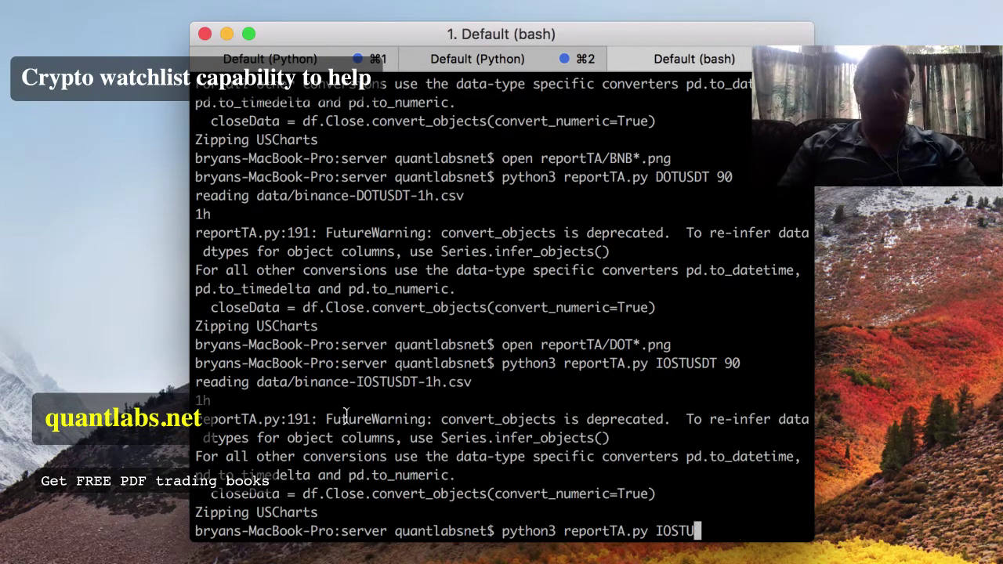
pyautogui.press('BackSpace')
pyautogui.press('BackSpace')
pyautogui.press('BackSpace')
pyautogui.press('BackSpace')
pyautogui.press('BackSpace')
pyautogui.press('BackSpace')
pyautogui.press('BackSpace')
pyautogui.press('BackSpace')
pyautogui.press('BackSpace')
pyautogui.press('BackSpace')
pyautogui.press('BackSpace')
pyautogui.press('BackSpace')
pyautogui.press('BackSpace')
pyautogui.press('BackSpace')
pyautogui.press('BackSpace')
pyautogui.press('BackSpace')
pyautogui.press('BackSpace')
pyautogui.press('BackSpace')
pyautogui.press('BackSpace')
pyautogui.press('BackSpace')
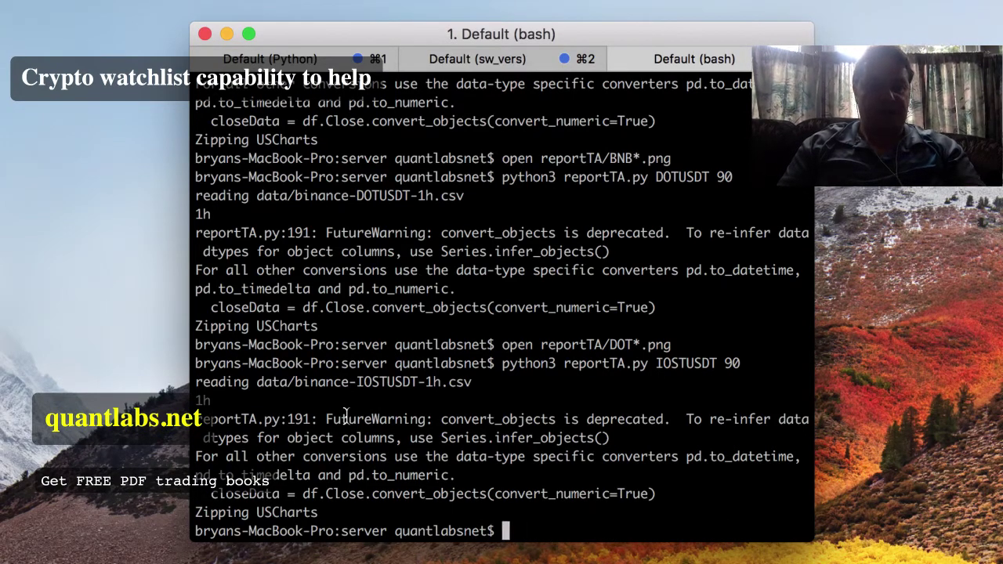
pyautogui.write('open ')
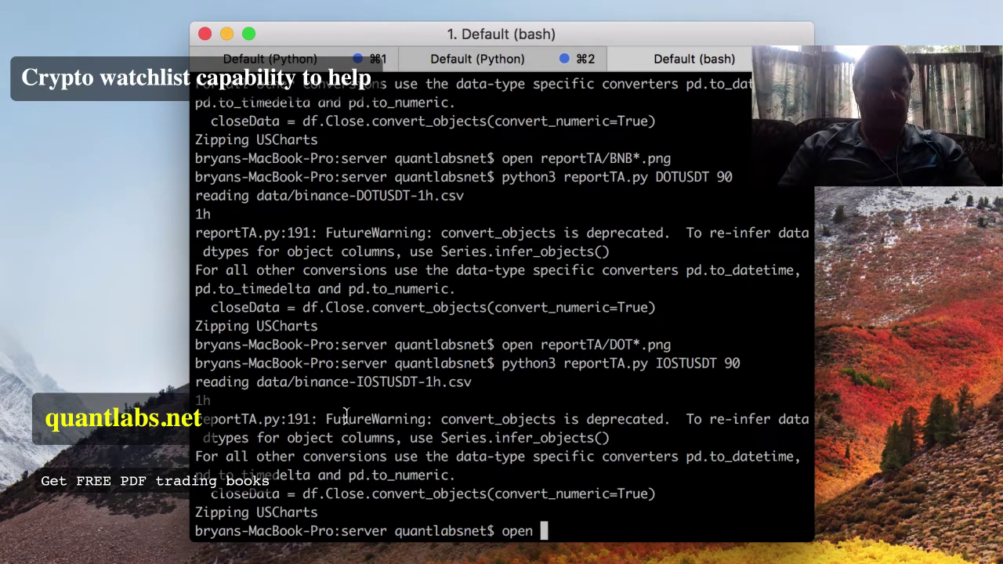
pyautogui.write('IOS')
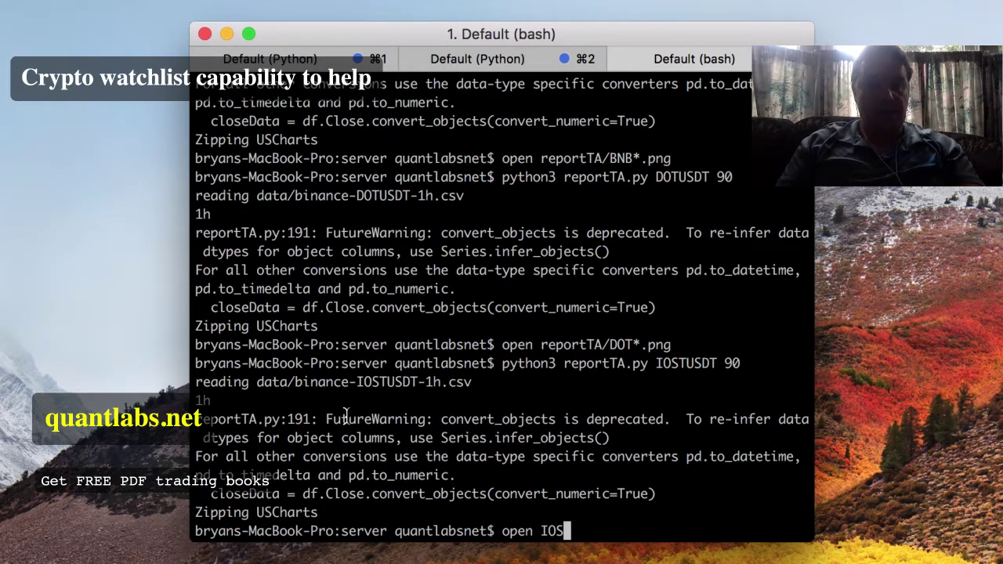
pyautogui.press('BackSpace')
pyautogui.press('BackSpace')
pyautogui.press('BackSpace')
pyautogui.write('reportT')
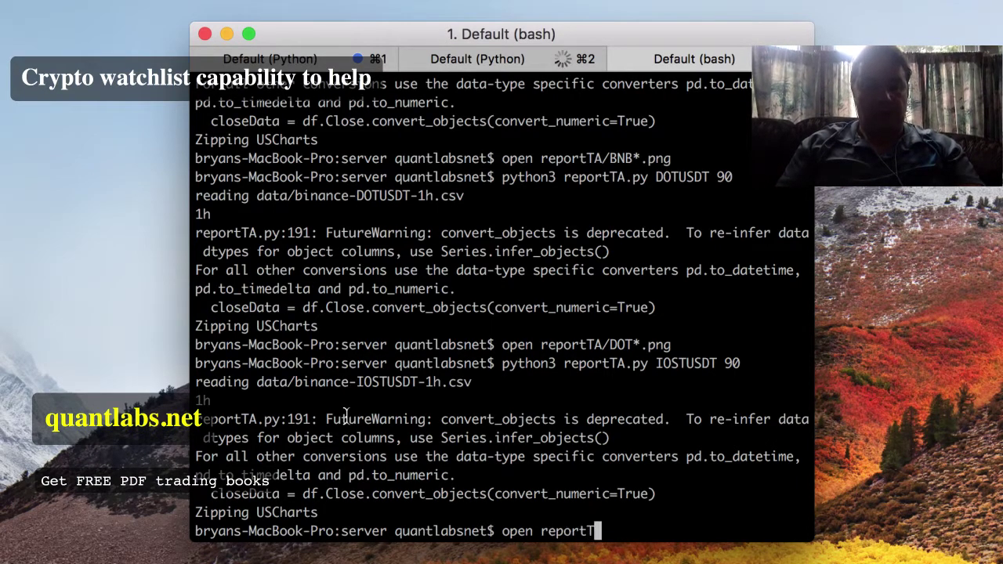
pyautogui.write('A.py')
pyautogui.press('BackSpace')
pyautogui.press('BackSpace')
pyautogui.press('BackSpace')
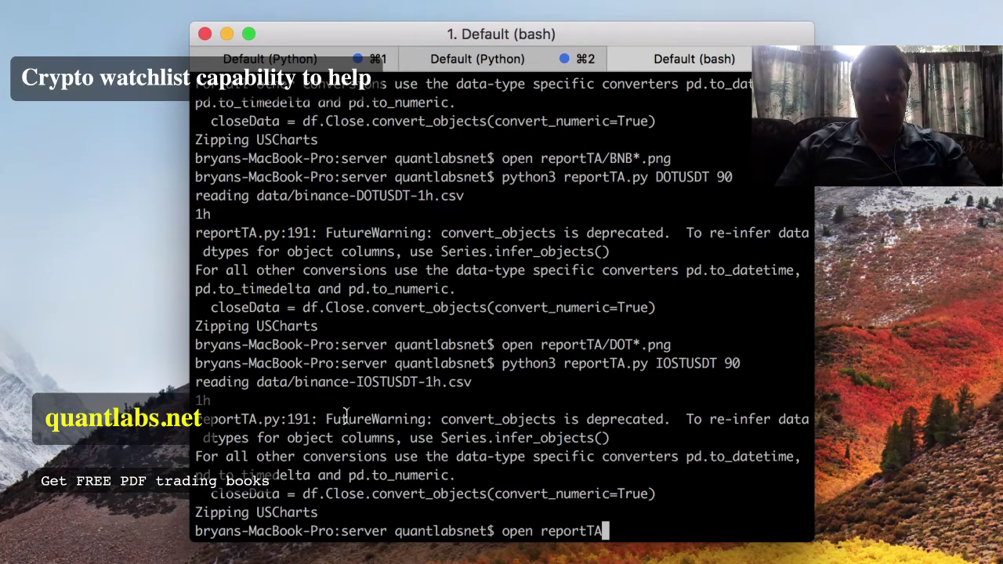
pyautogui.write('/IOST*')
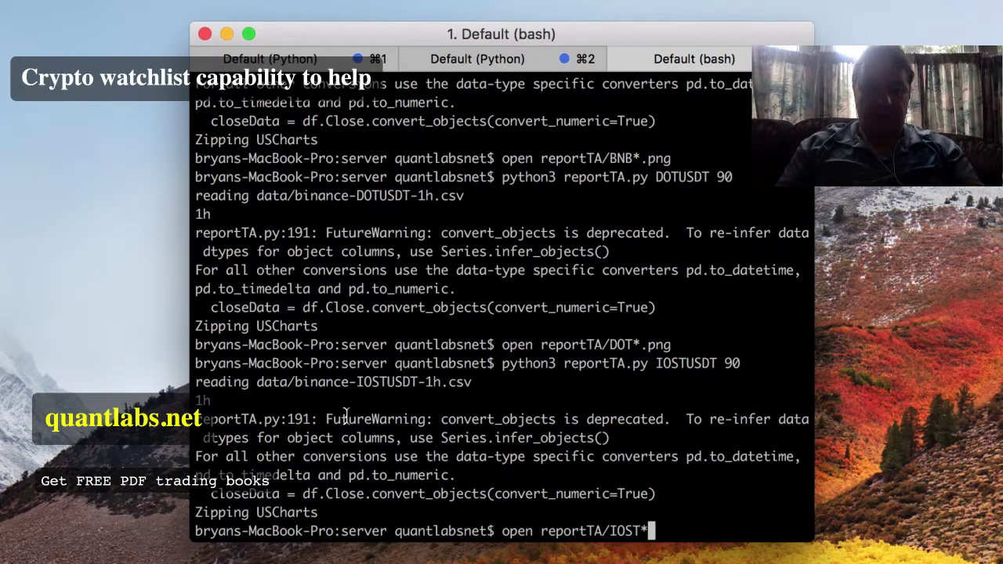
pyautogui.write('.png')
pyautogui.press('Return')
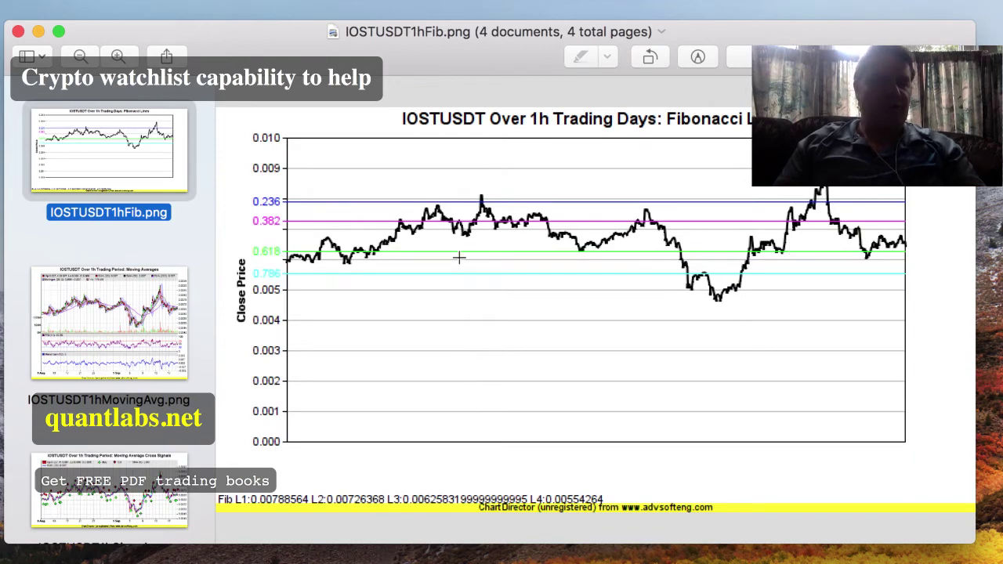
# - View the IOSTUSDT moving-average, trendline, signals and Fibonacci charts, then quit Preview
pyautogui.click(140, 287)
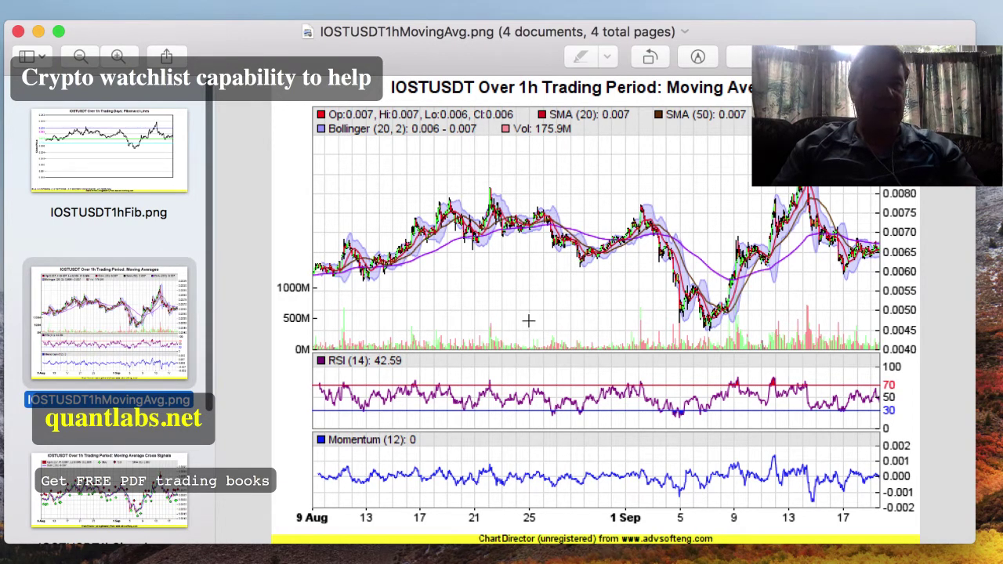
pyautogui.scroll(-5, 165, 310)
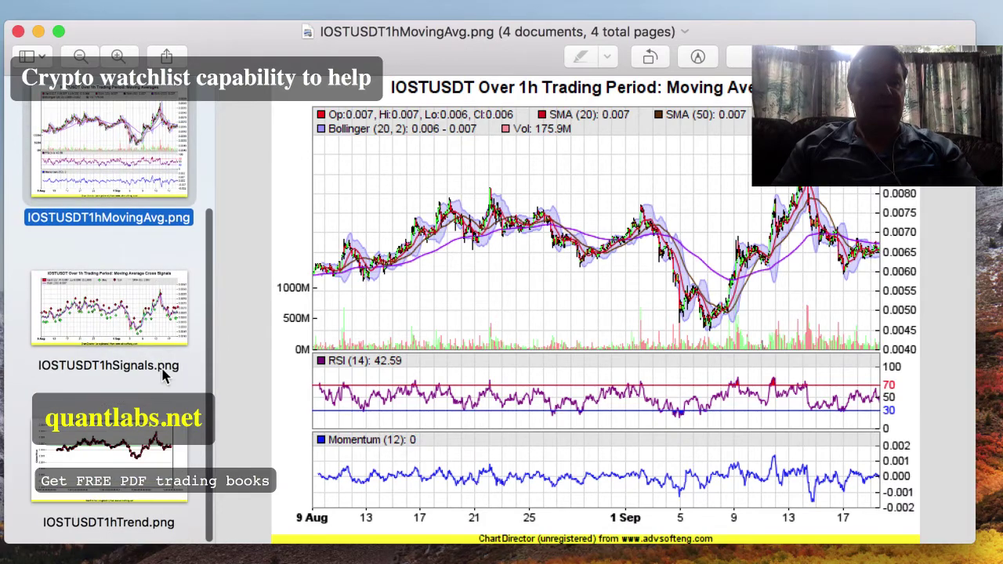
pyautogui.click(147, 439)
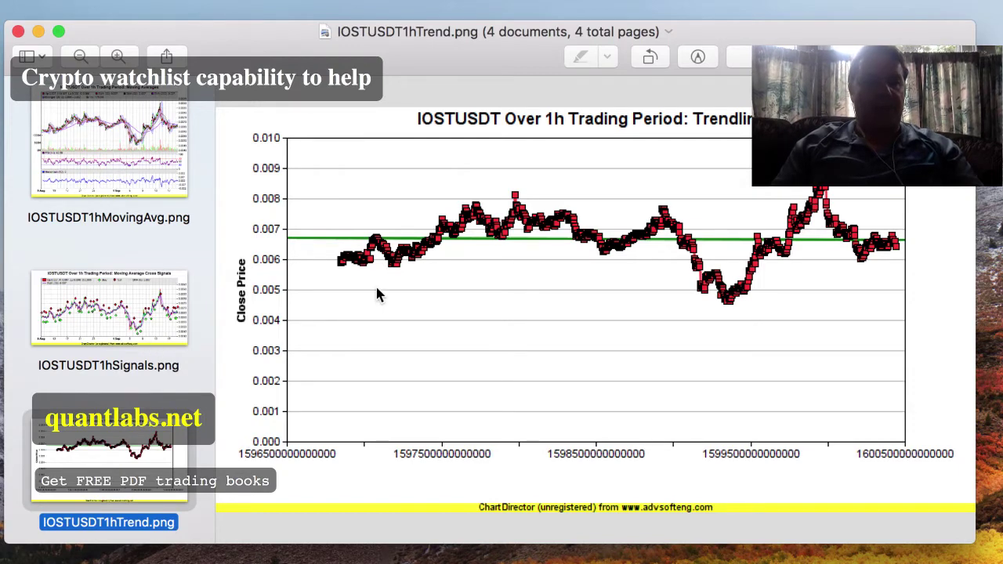
pyautogui.click(130, 284)
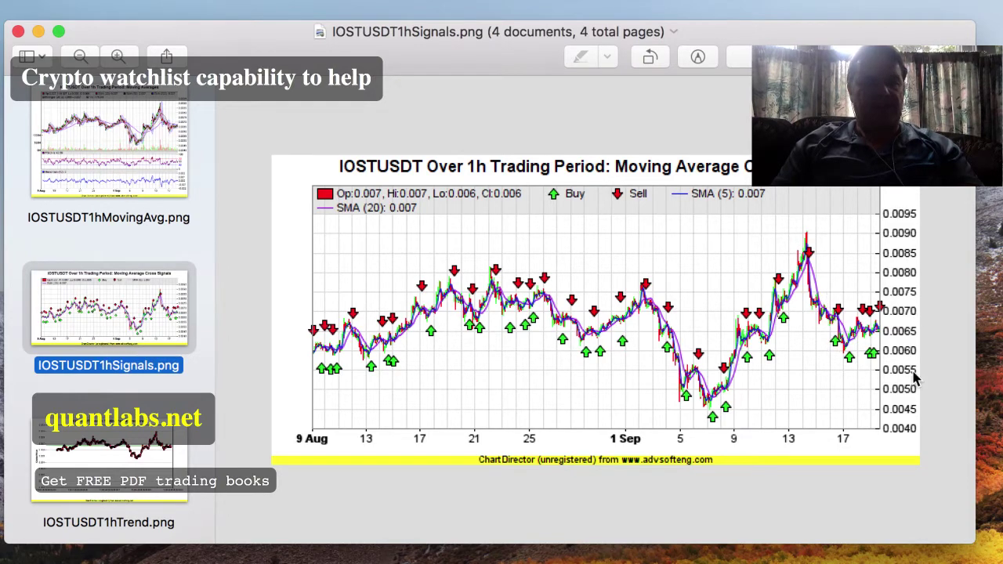
pyautogui.click(130, 180)
pyautogui.scroll(3, 130, 172)
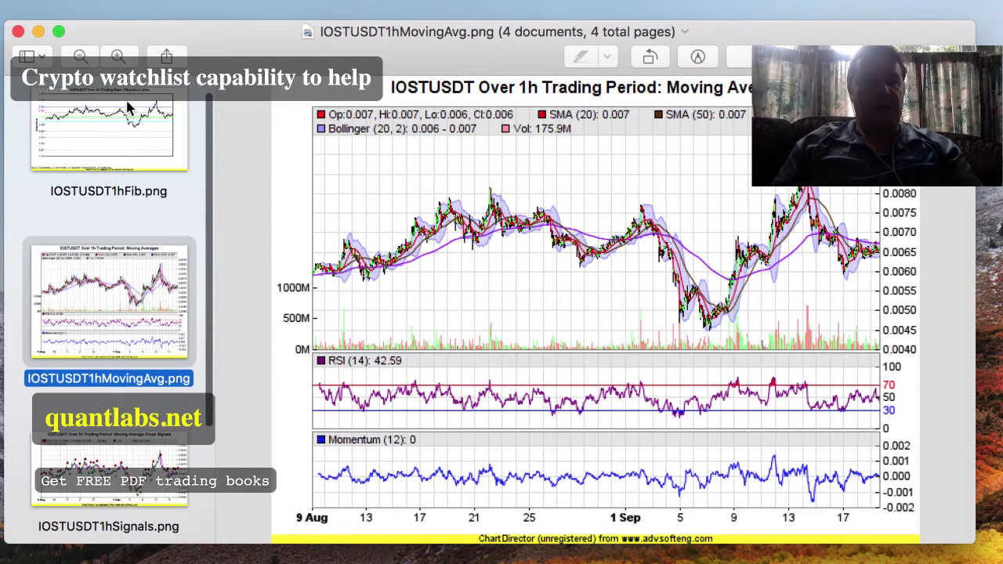
pyautogui.click(130, 107)
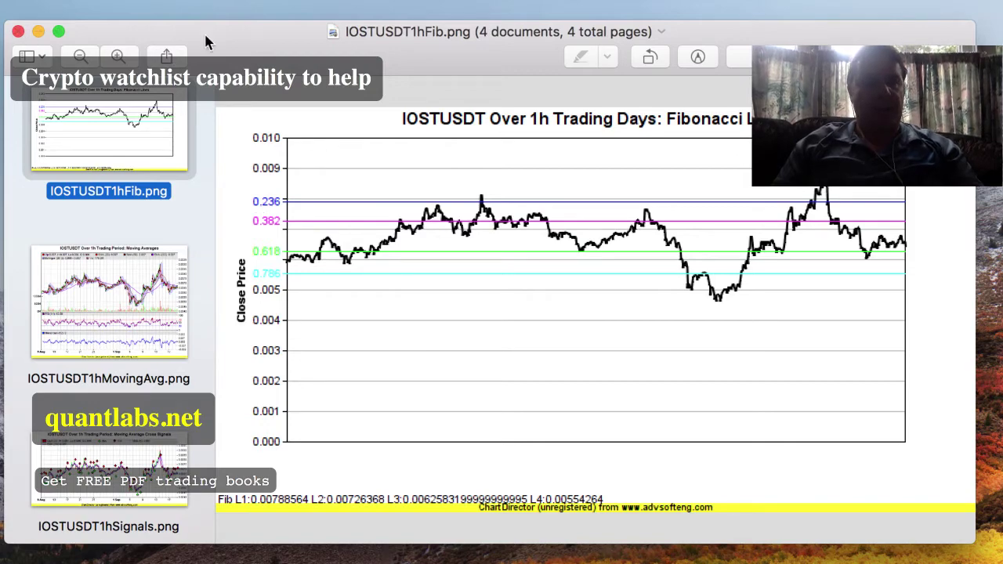
pyautogui.press('super+q')
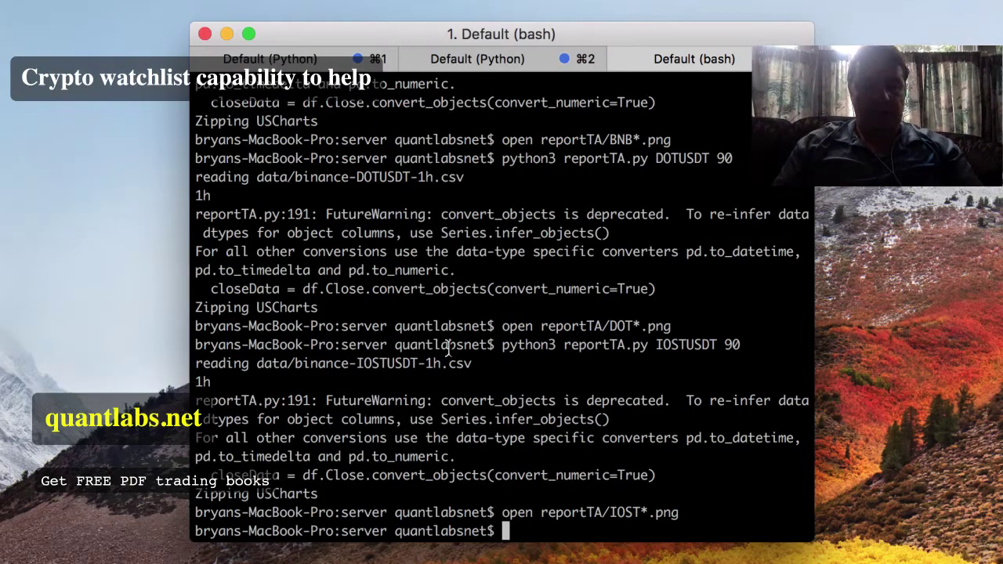
# - Run the recalled report command with the pair edited to KNCTUSDT 90
pyautogui.press('Up')
pyautogui.press('Up')
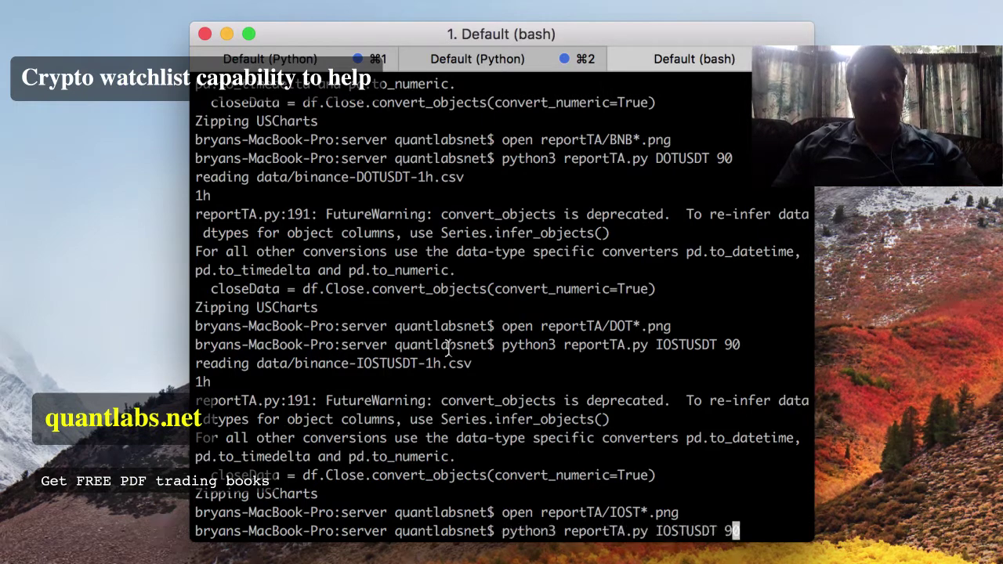
pyautogui.press('Left')
pyautogui.press('Left')
pyautogui.press('Left')
pyautogui.press('Left')
pyautogui.press('Left')
pyautogui.press('Left')
pyautogui.press('Left')
pyautogui.press('Left')
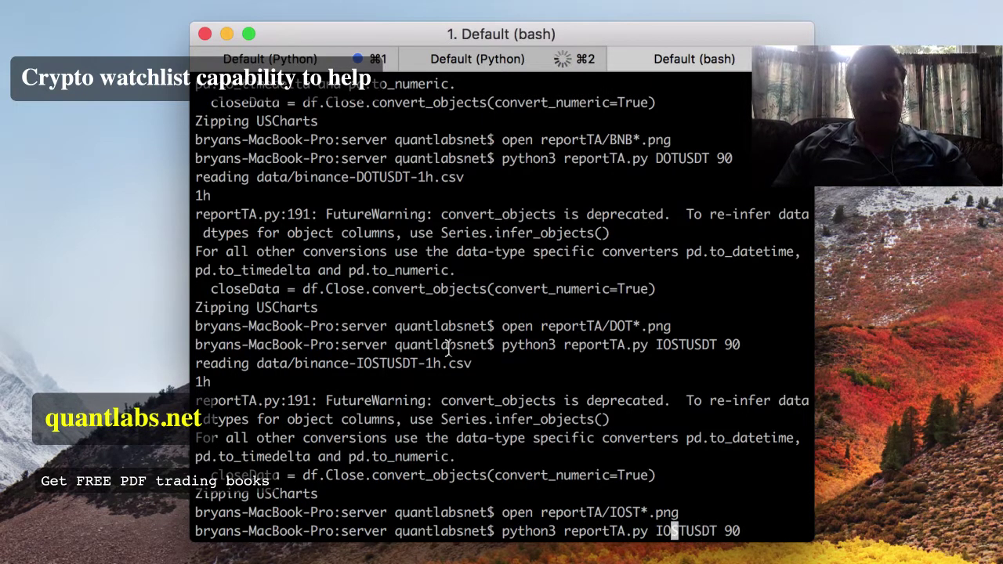
pyautogui.press('BackSpace')
pyautogui.press('BackSpace')
pyautogui.press('BackSpace')
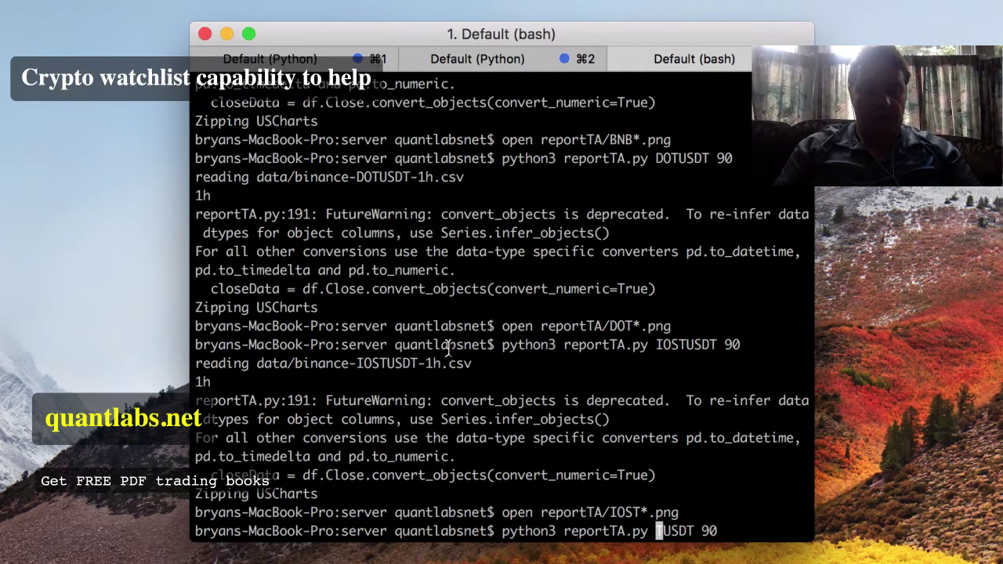
pyautogui.write('KNC')
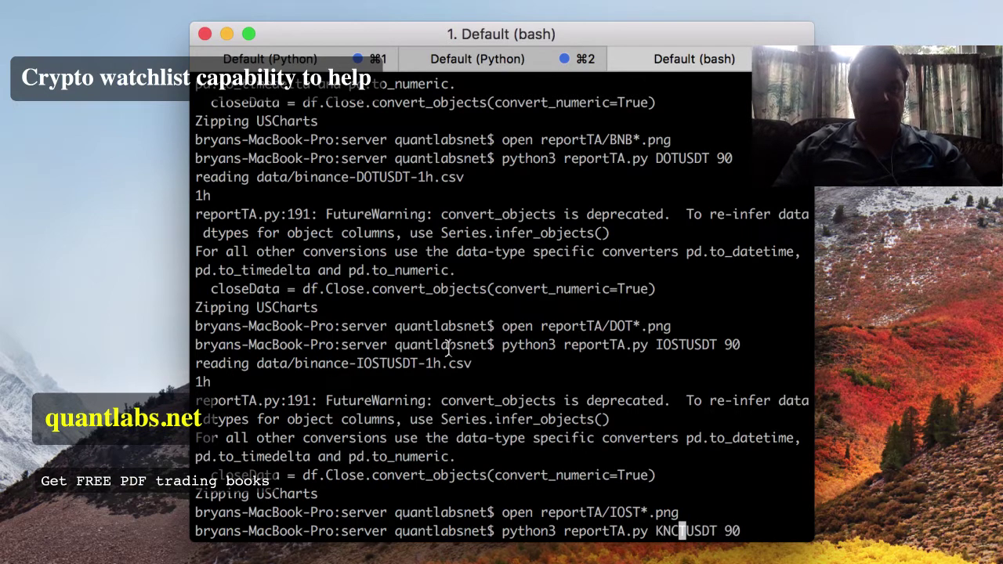
pyautogui.press('Return')
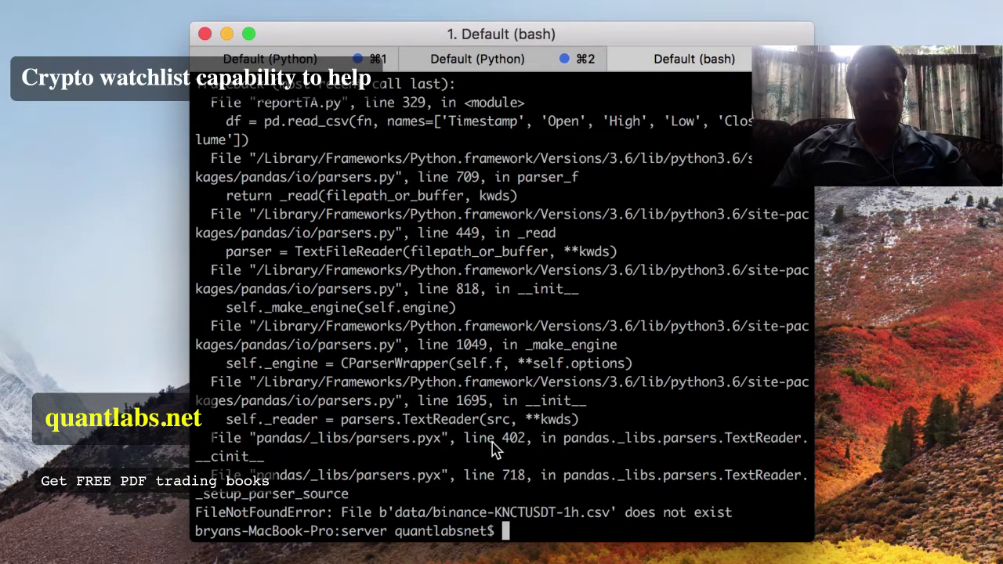
# - Fix the pair to KNCUSDT and rerun reportTA.py KNCUSDT 90
pyautogui.press('Up')
pyautogui.press('Left')
pyautogui.press('Left')
pyautogui.press('Left')
pyautogui.press('Left')
pyautogui.press('Left')
pyautogui.press('Left')
pyautogui.press('Left')
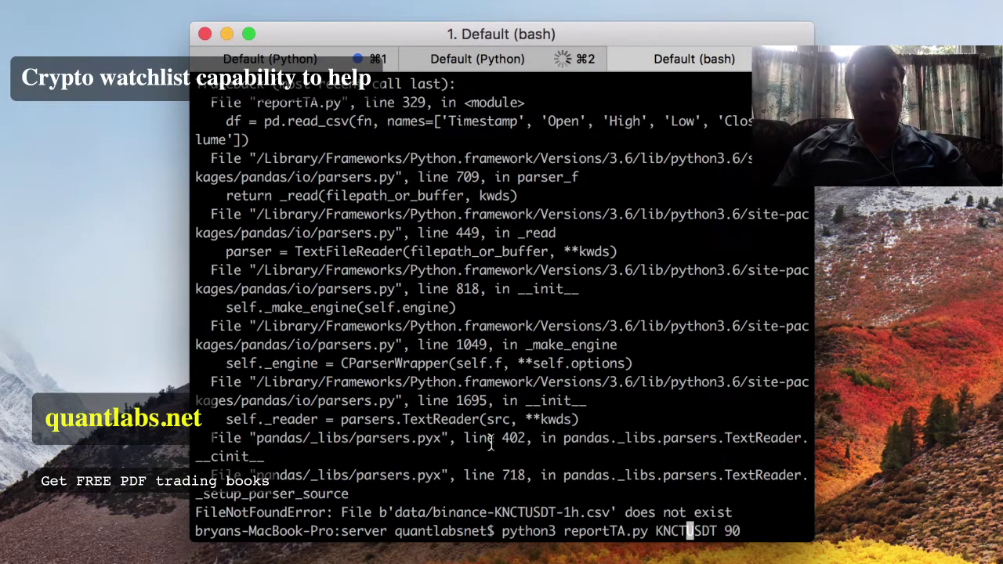
pyautogui.press('BackSpace')
pyautogui.press('Return')
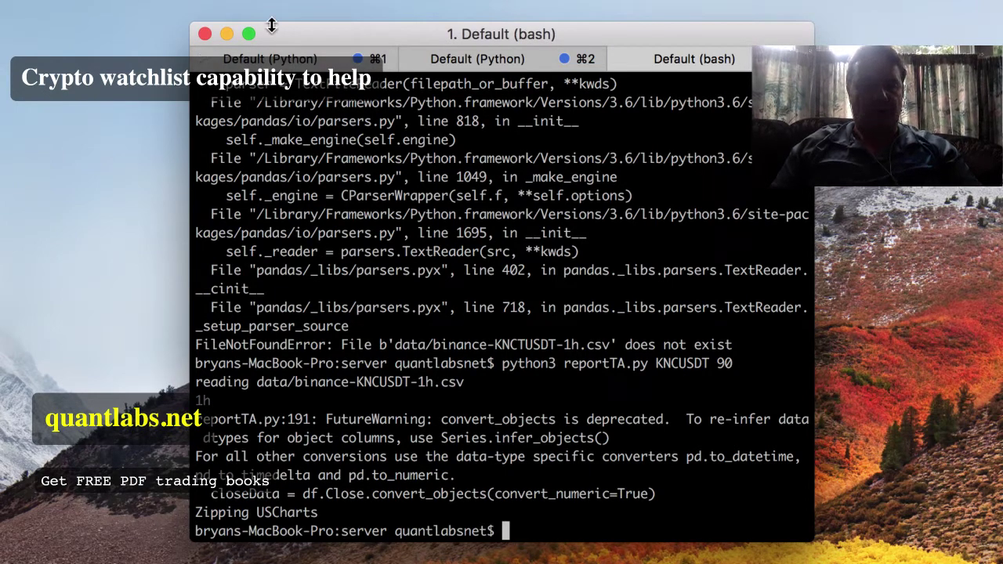
# - Open the KNC chart images with open reportTA/KNC*.png
pyautogui.press('Up')
pyautogui.press('Left')
pyautogui.press('Left')
pyautogui.press('Left')
pyautogui.press('Left')
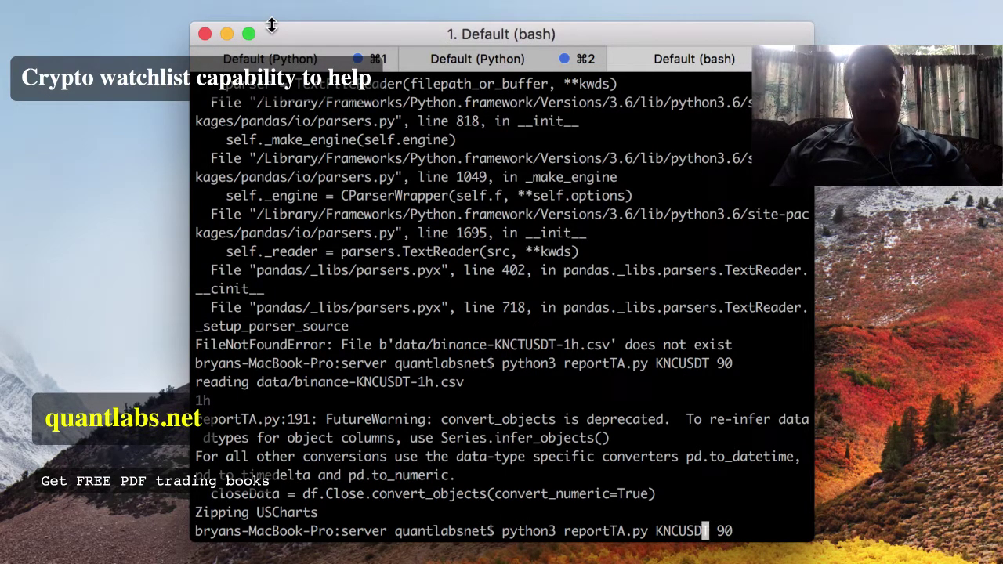
pyautogui.press('Right')
pyautogui.press('Right')
pyautogui.press('Right')
pyautogui.press('Right')
pyautogui.press('BackSpace')
pyautogui.press('BackSpace')
pyautogui.press('BackSpace')
pyautogui.press('BackSpace')
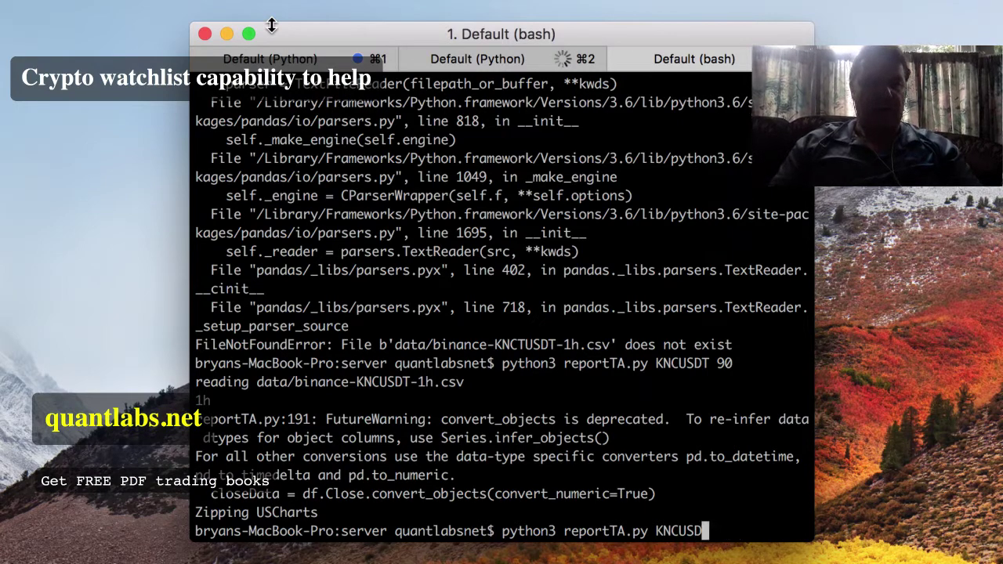
pyautogui.press('BackSpace')
pyautogui.press('BackSpace')
pyautogui.press('BackSpace')
pyautogui.press('BackSpace')
pyautogui.press('BackSpace')
pyautogui.press('BackSpace')
pyautogui.press('BackSpace')
pyautogui.press('BackSpace')
pyautogui.press('BackSpace')
pyautogui.press('BackSpace')
pyautogui.press('BackSpace')
pyautogui.press('BackSpace')
pyautogui.press('BackSpace')
pyautogui.press('BackSpace')
pyautogui.press('BackSpace')
pyautogui.press('BackSpace')
pyautogui.press('BackSpace')
pyautogui.press('BackSpace')
pyautogui.press('BackSpace')
pyautogui.press('BackSpace')
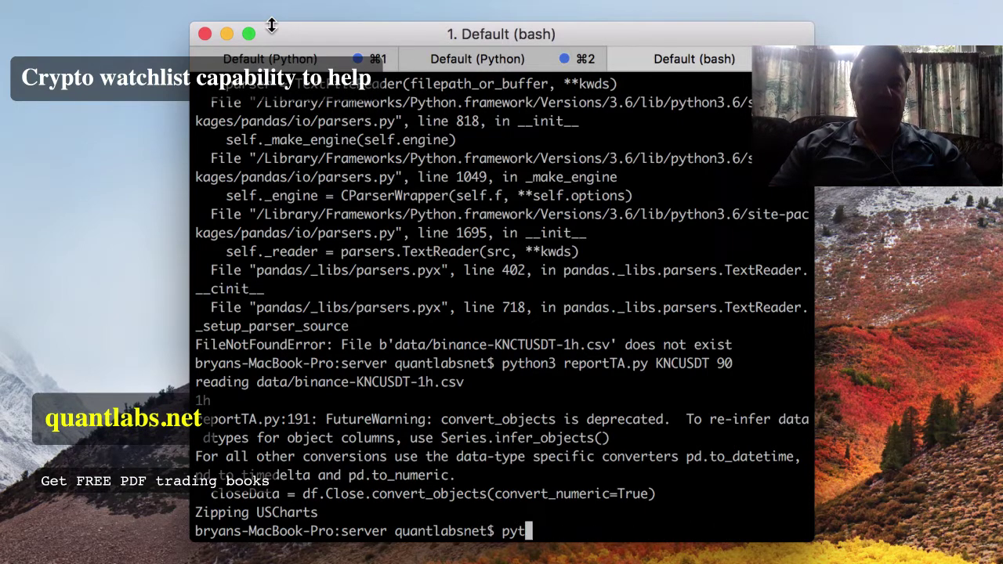
pyautogui.press('BackSpace')
pyautogui.press('BackSpace')
pyautogui.press('BackSpace')
pyautogui.write('open ')
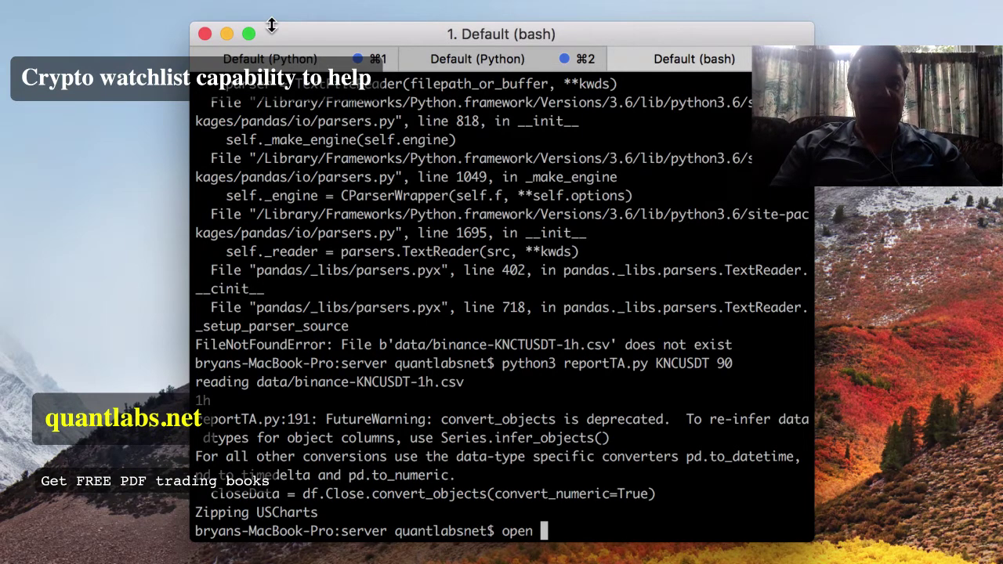
pyautogui.write('reportTA')
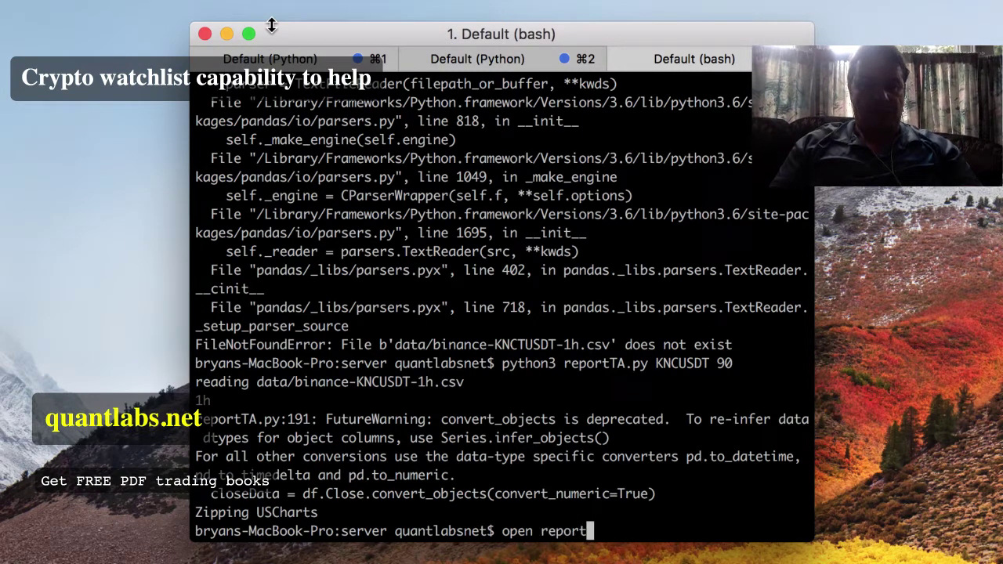
pyautogui.press('Tab')
pyautogui.press('BackSpace')
pyautogui.press('BackSpace')
pyautogui.press('BackSpace')
pyautogui.press('BackSpace')
pyautogui.write('/')
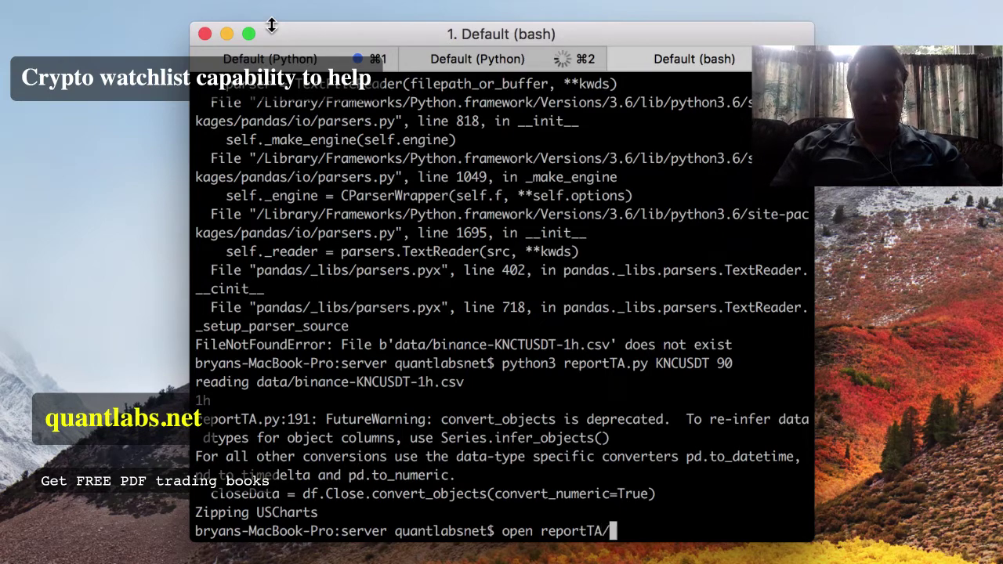
pyautogui.write('KNC*.png')
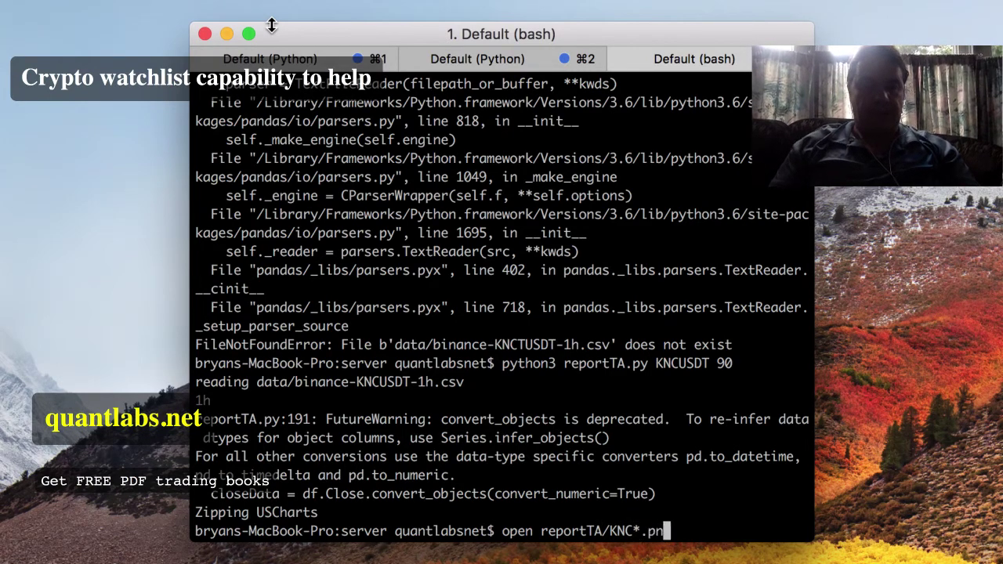
pyautogui.press('Return')
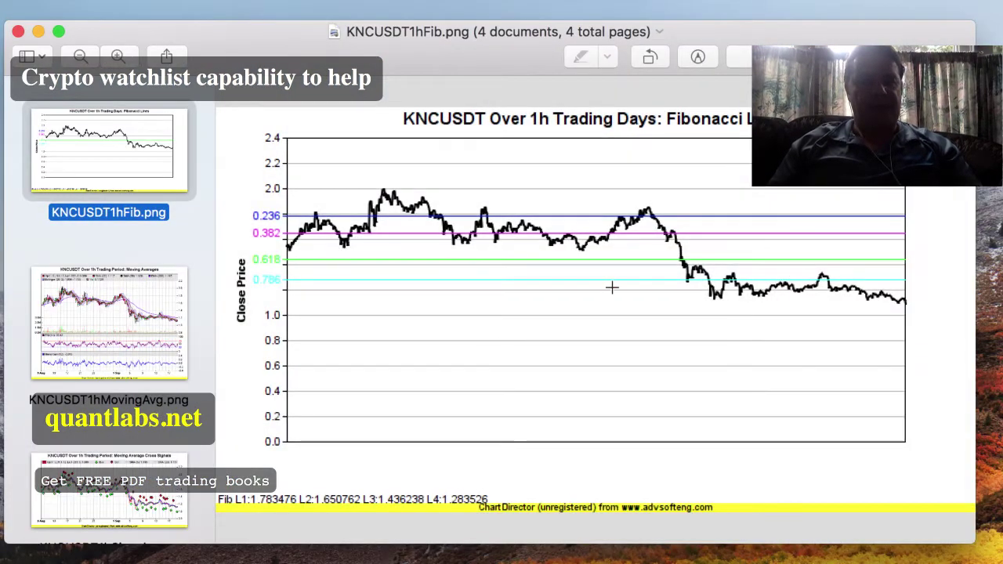
# - View the KNCUSDT moving-average, signals and trendline charts, then quit Preview
pyautogui.click(117, 329)
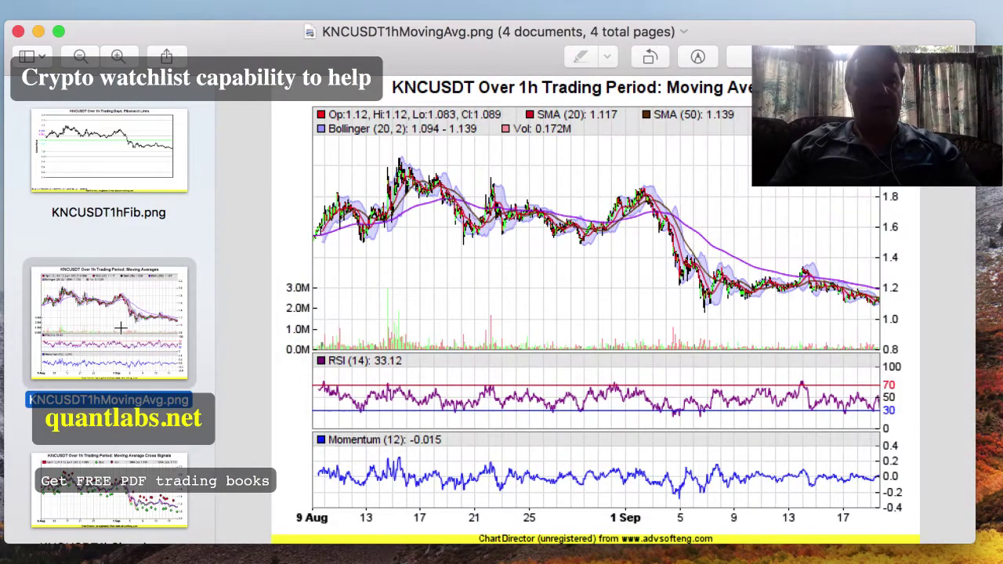
pyautogui.scroll(-2, 122, 333)
pyautogui.scroll(-1, 122, 333)
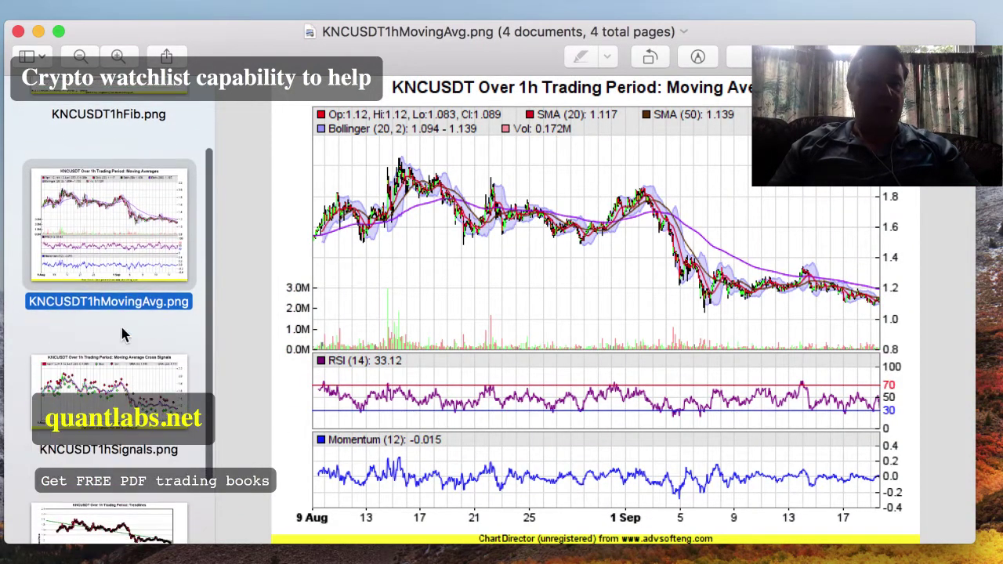
pyautogui.scroll(-3, 123, 333)
pyautogui.click(123, 327)
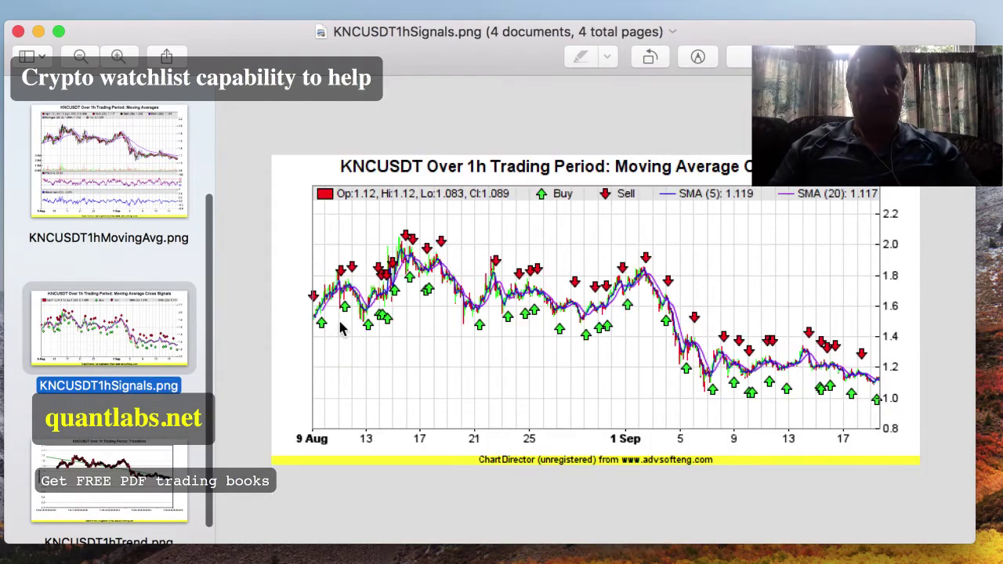
pyautogui.scroll(-1, 125, 399)
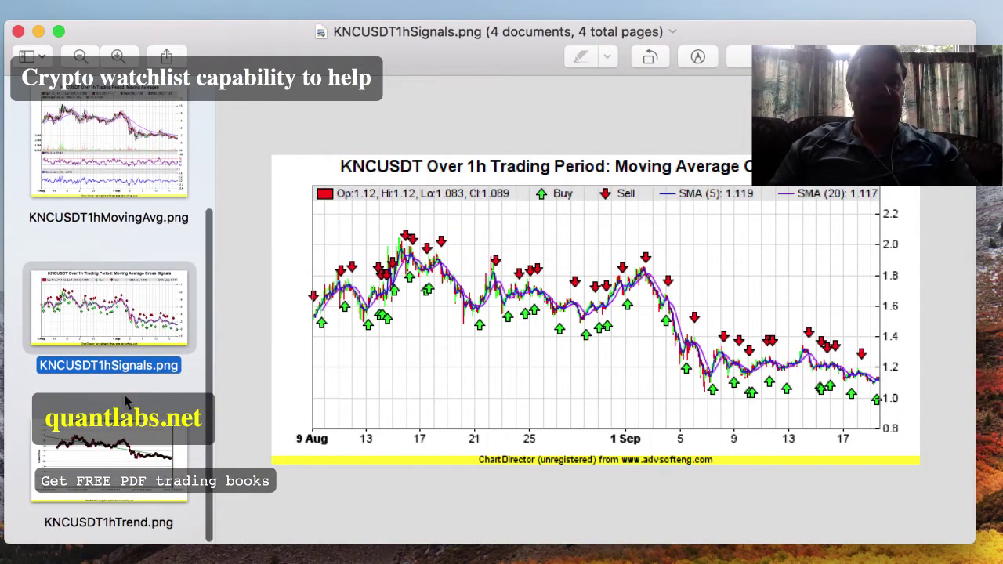
pyautogui.click(125, 401)
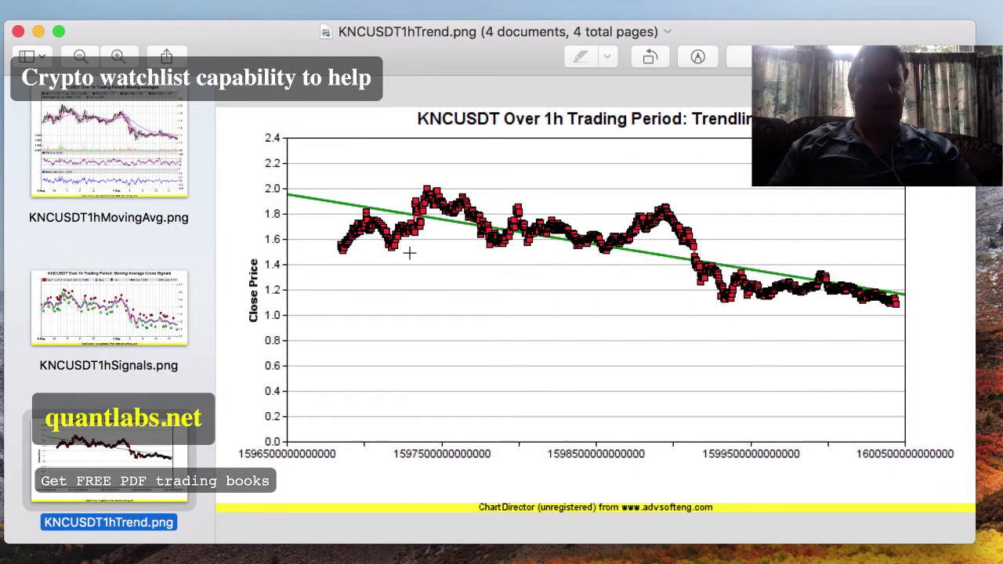
pyautogui.press('super+q')
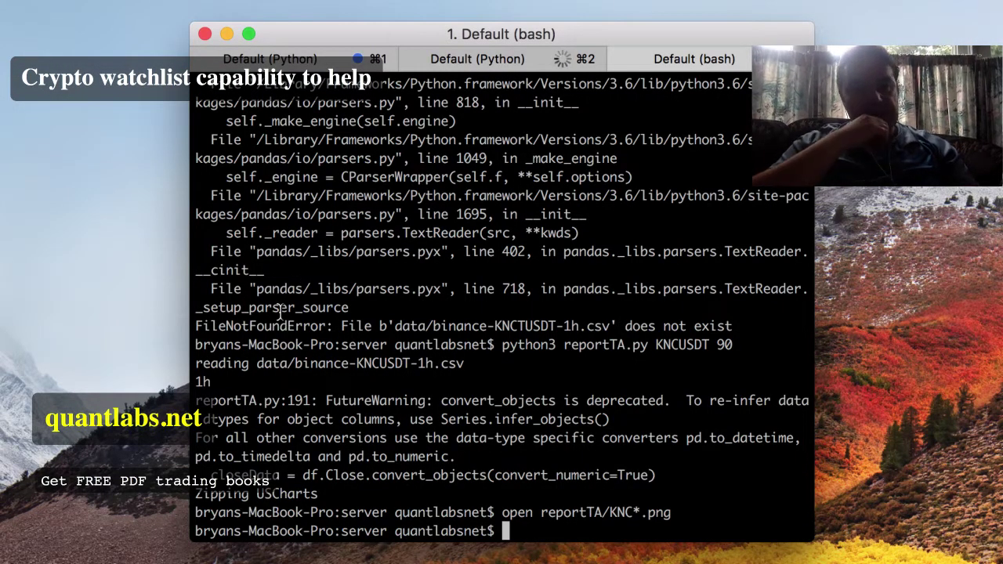
# - Rerun the report command with the pair changed from KNCUSDT to KSMUSDT
pyautogui.press('Up')
pyautogui.press('Up')
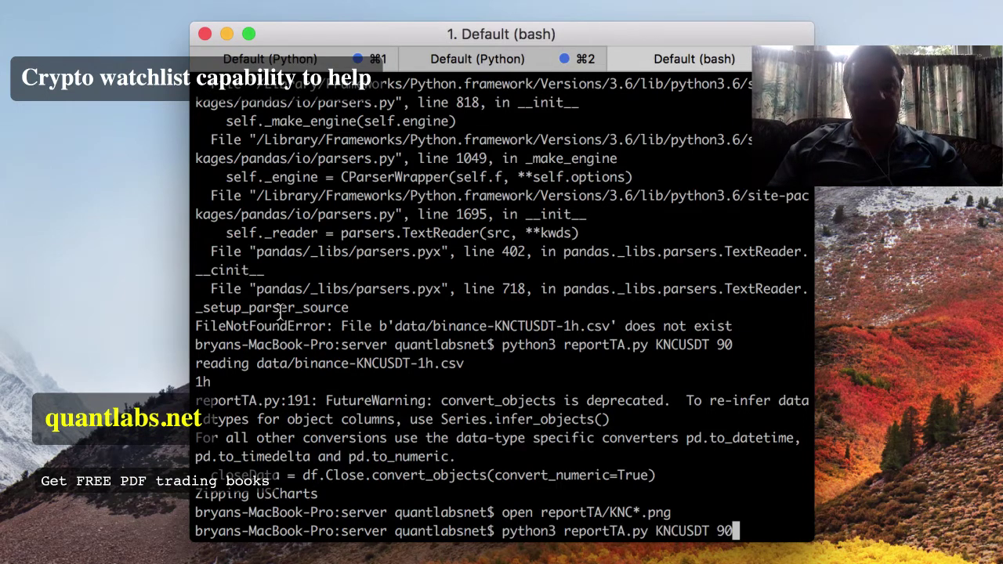
pyautogui.press('Left')
pyautogui.press('Left')
pyautogui.press('Left')
pyautogui.press('Left')
pyautogui.press('Left')
pyautogui.press('Left')
pyautogui.press('Left')
pyautogui.press('BackSpace')
pyautogui.press('BackSpace')
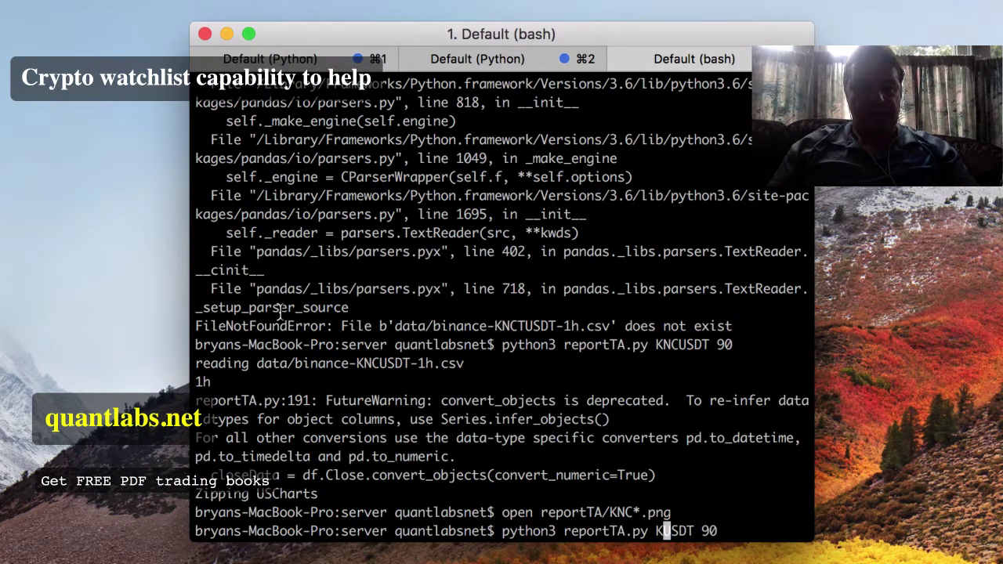
pyautogui.write('SM')
pyautogui.press('Return')
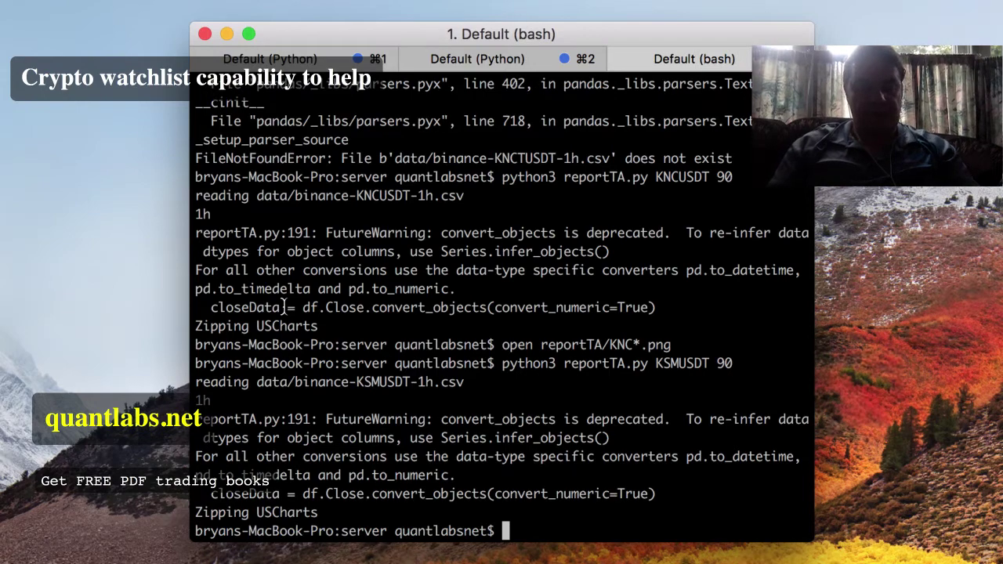
# - Open all the KSM chart images with open reportTA/KSM*.png
pyautogui.write('open ')
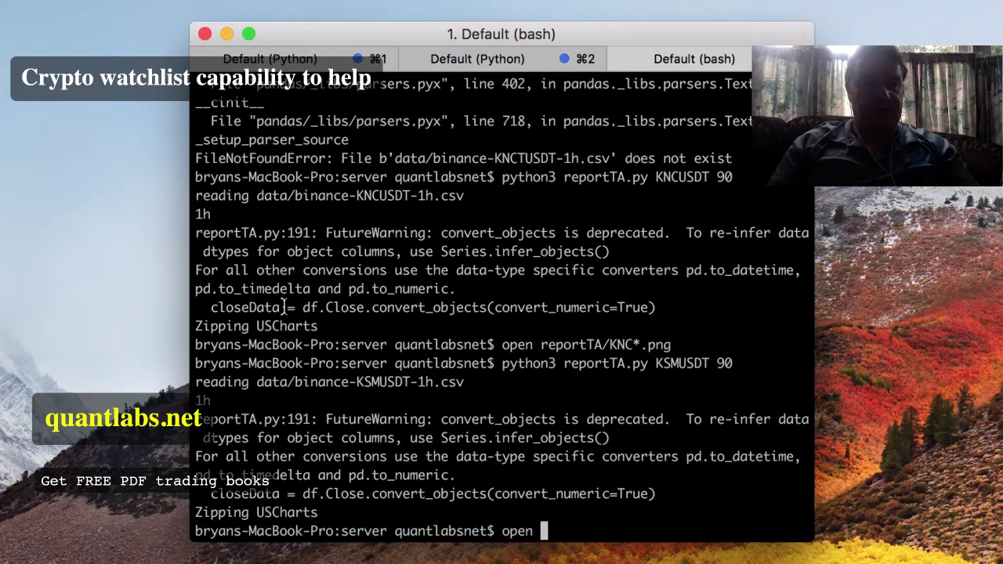
pyautogui.write('K')
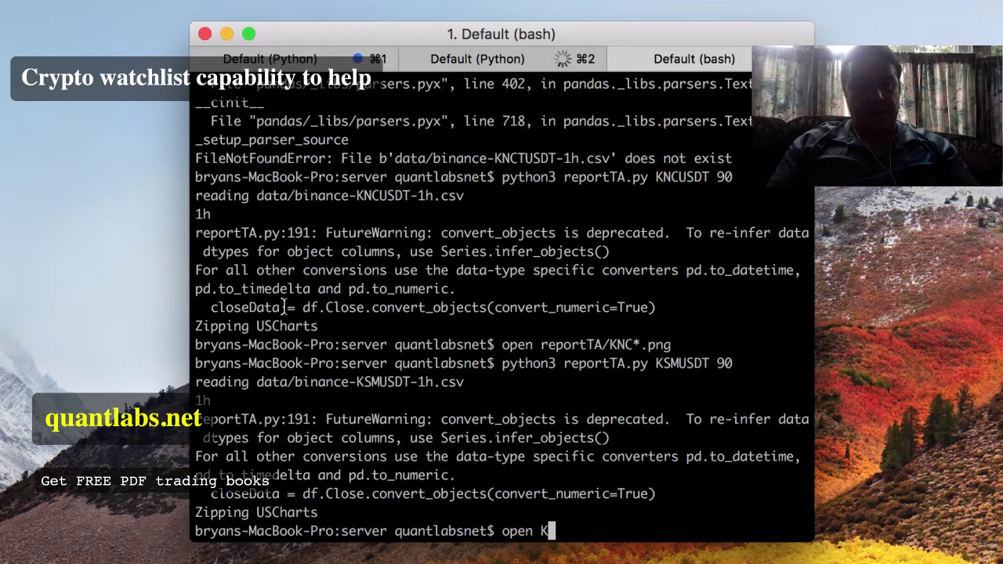
pyautogui.write('SM')
pyautogui.press('BackSpace')
pyautogui.press('BackSpace')
pyautogui.press('BackSpace')
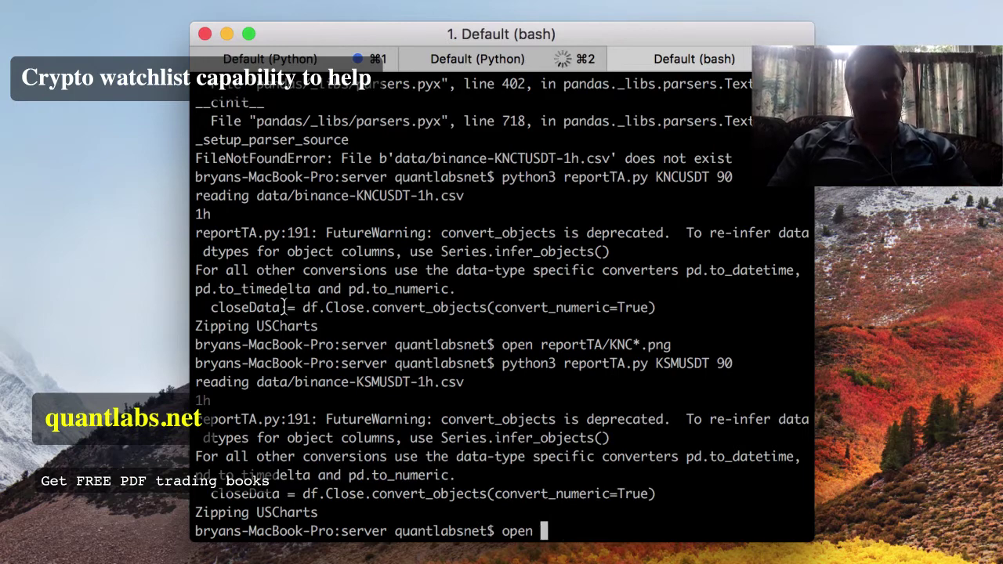
pyautogui.write('reportTA.py')
pyautogui.press('BackSpace')
pyautogui.press('BackSpace')
pyautogui.press('BackSpace')
pyautogui.press('BackSpace')
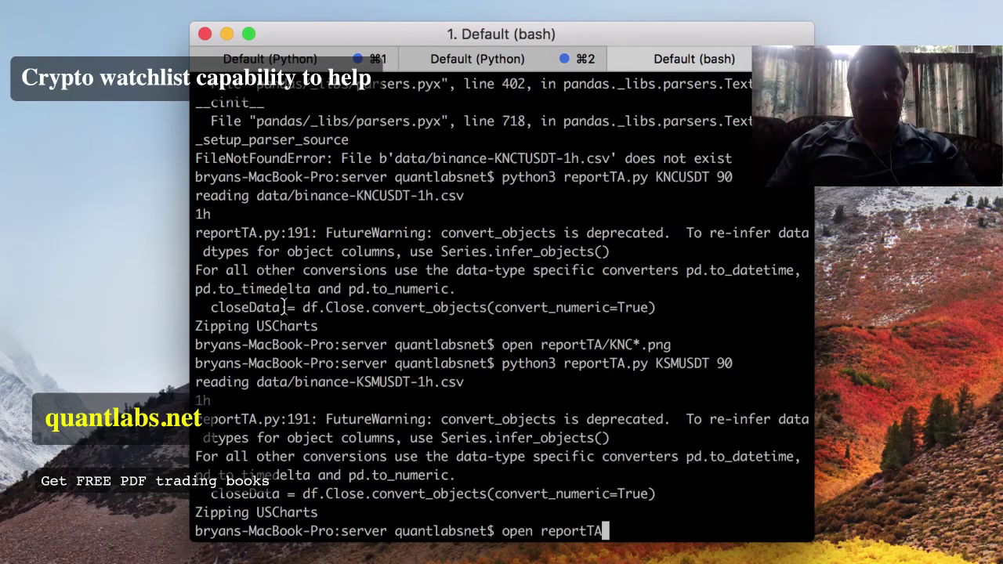
pyautogui.write('/KSM*')
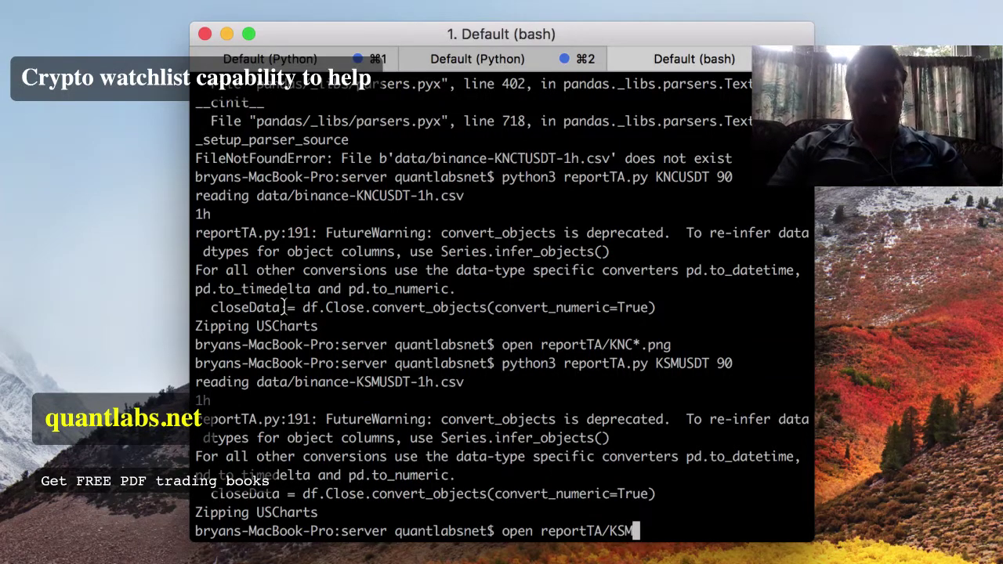
pyautogui.write('.png')
pyautogui.press('Return')
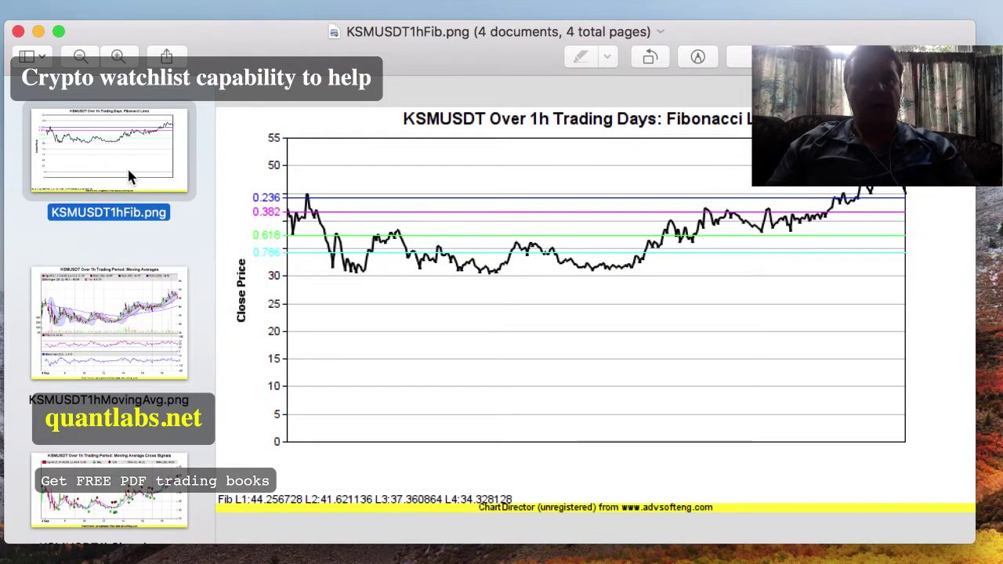
# - Step through the KSMUSDT moving-average, signals and trend charts, then quit Preview
pyautogui.press('Down')
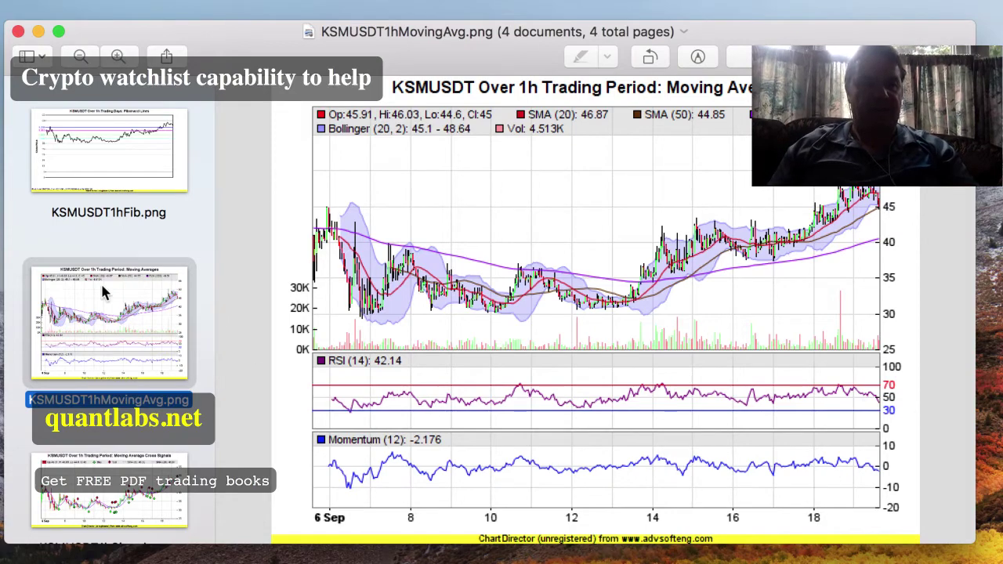
pyautogui.press('Down')
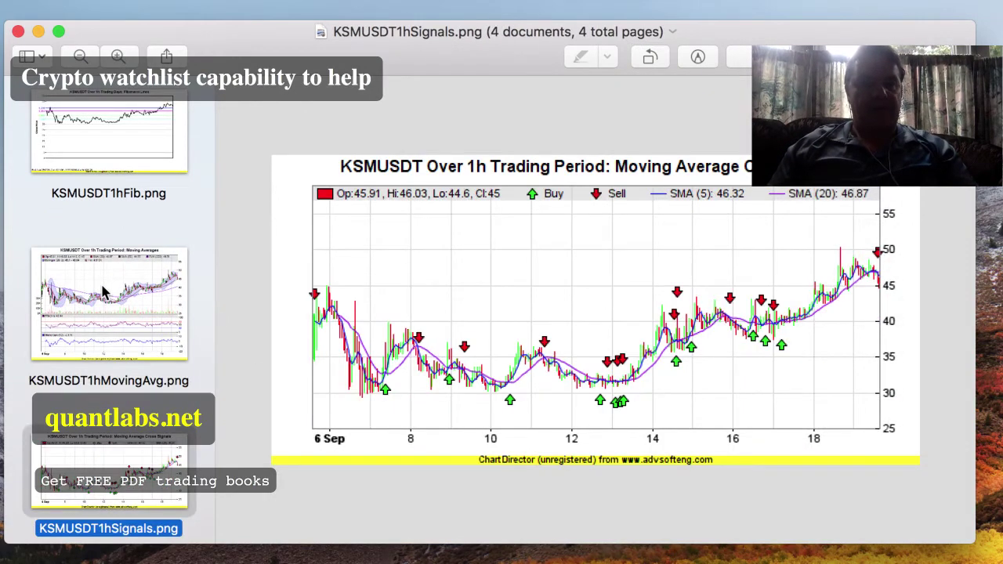
pyautogui.press('Down')
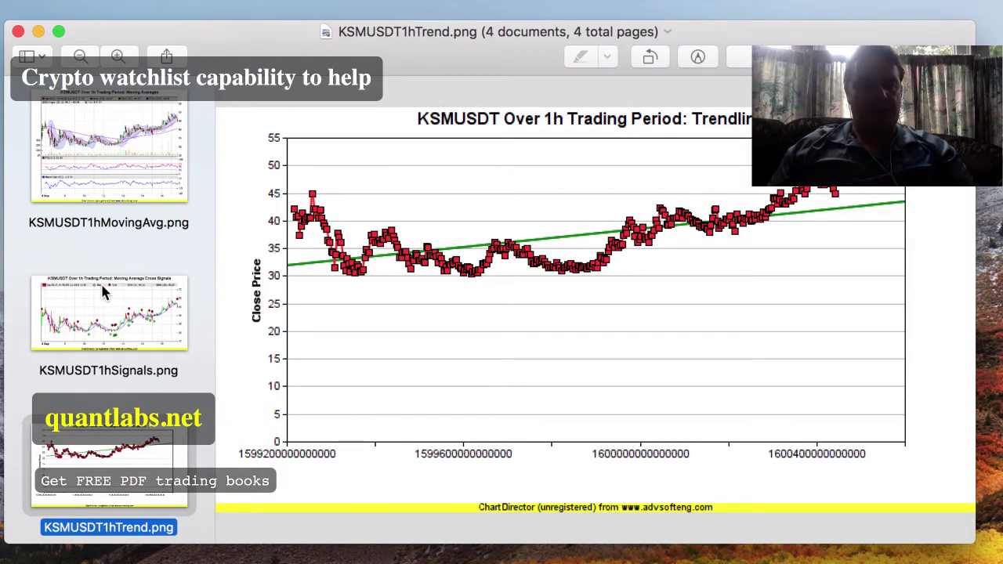
pyautogui.press('super+q')
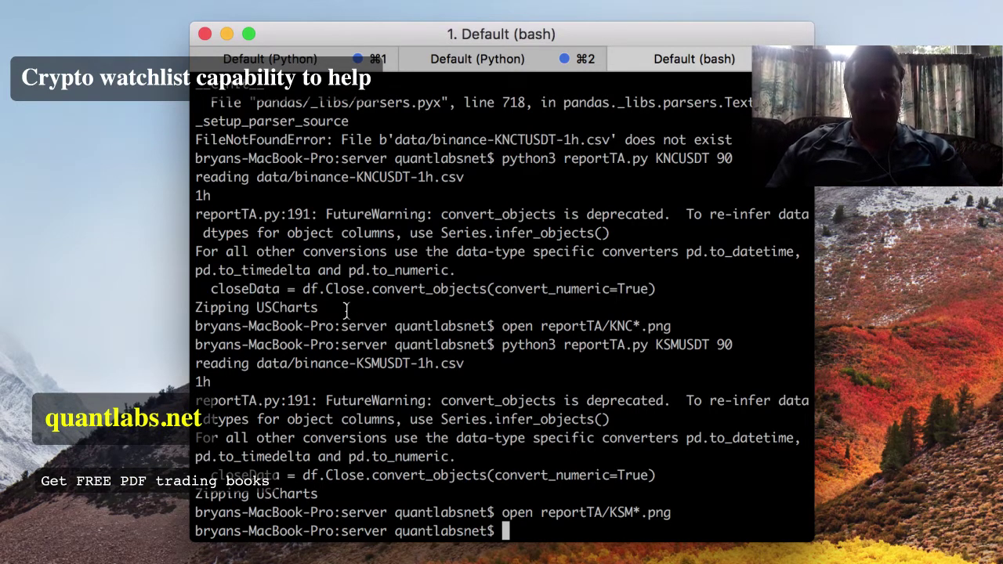
# - Recall the KSMUSDT command and run 'python3 reportTA.py LENDUSDT 90' instead
pyautogui.press('Up')
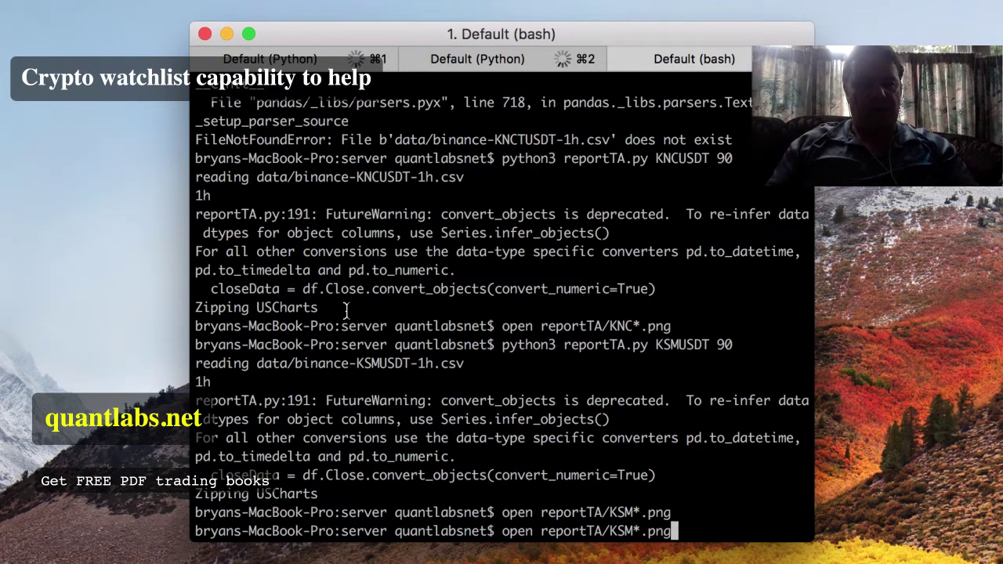
pyautogui.press('BackSpace')
pyautogui.press('BackSpace')
pyautogui.press('BackSpace')
pyautogui.press('BackSpace')
pyautogui.press('BackSpace')
pyautogui.press('BackSpace')
pyautogui.press('BackSpace')
pyautogui.press('BackSpace')
pyautogui.press('BackSpace')
pyautogui.press('BackSpace')
pyautogui.press('BackSpace')
pyautogui.press('BackSpace')
pyautogui.press('BackSpace')
pyautogui.press('BackSpace')
pyautogui.press('BackSpace')
pyautogui.press('BackSpace')
pyautogui.press('BackSpace')
pyautogui.press('BackSpace')
pyautogui.press('BackSpace')
pyautogui.press('BackSpace')
pyautogui.press('BackSpace')
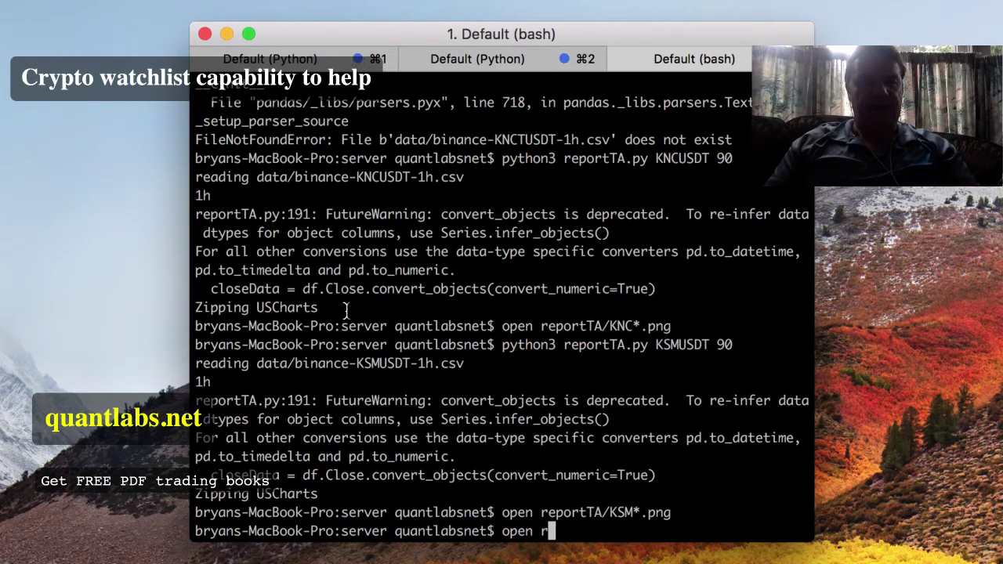
pyautogui.press('Up')
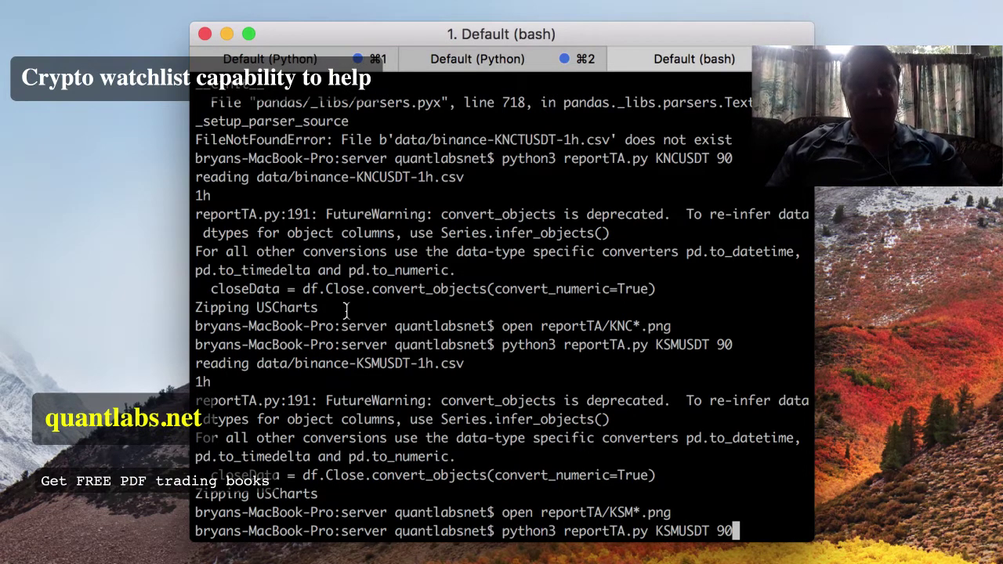
pyautogui.press('Left')
pyautogui.press('Left')
pyautogui.press('Left')
pyautogui.press('Left')
pyautogui.press('Left')
pyautogui.press('Left')
pyautogui.press('Left')
pyautogui.press('BackSpace')
pyautogui.press('BackSpace')
pyautogui.press('BackSpace')
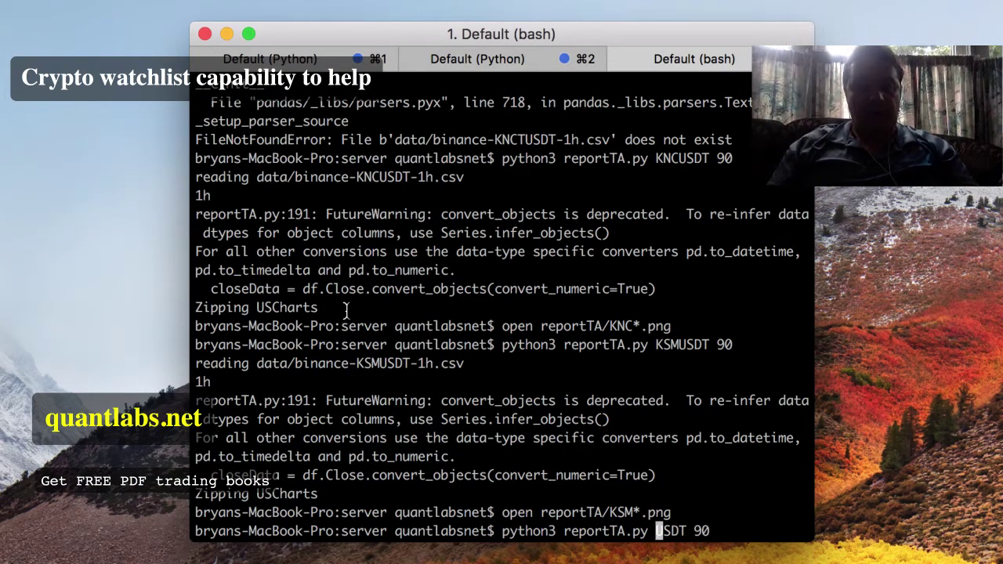
pyautogui.write('LEND')
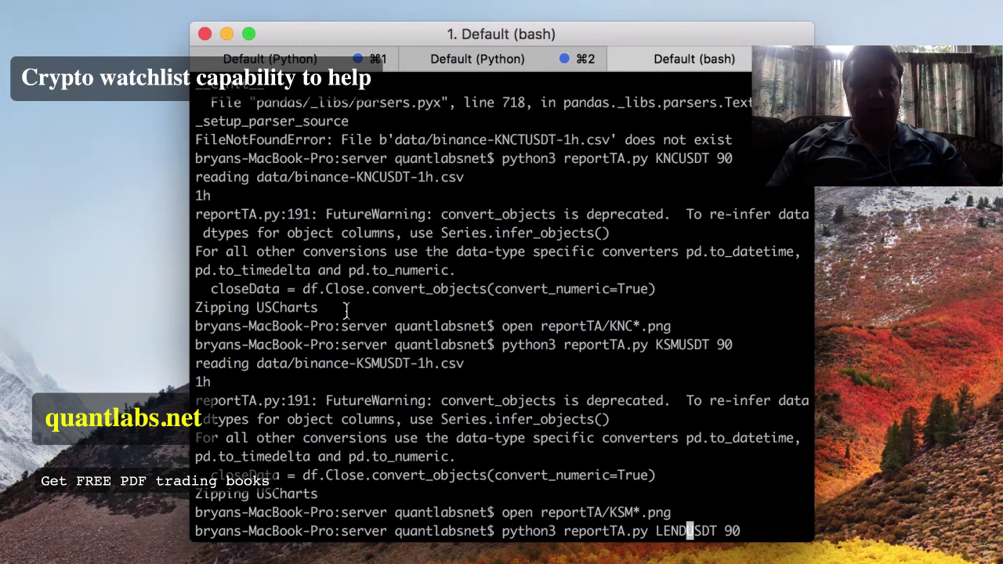
pyautogui.press('Return')
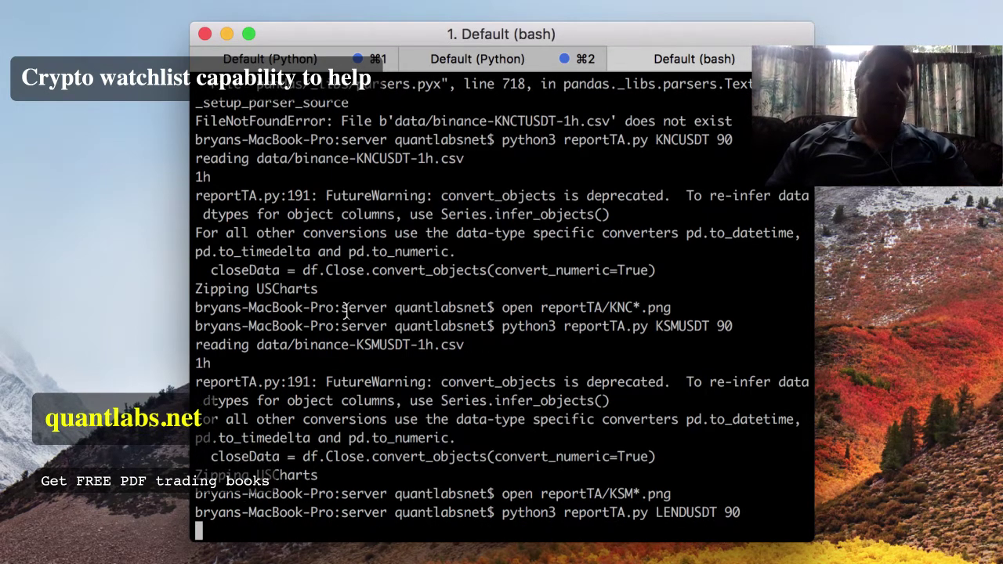
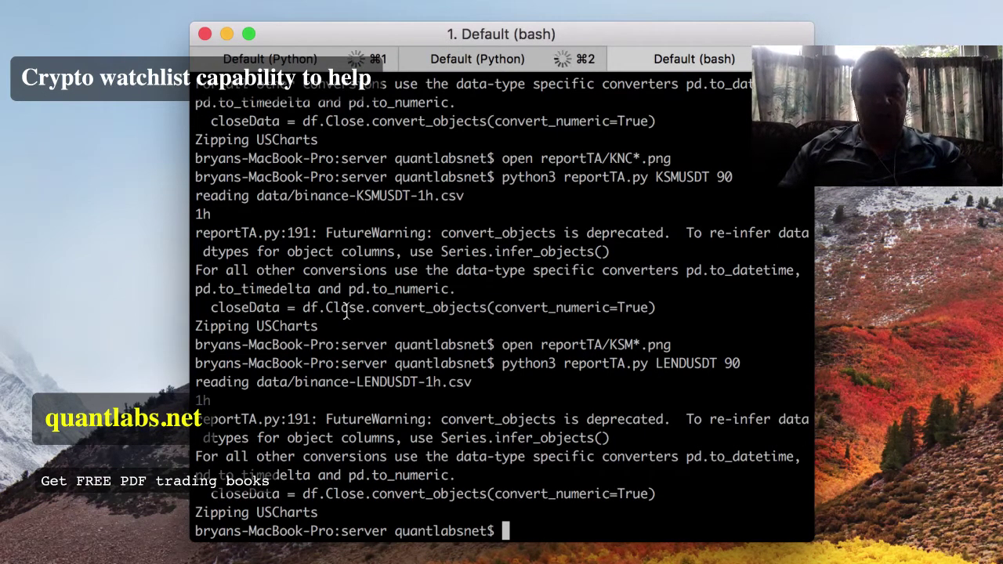
# - Open the four LENDUSDT chart PNGs in Preview with open reportTA/LEND*.png
pyautogui.write('open ')
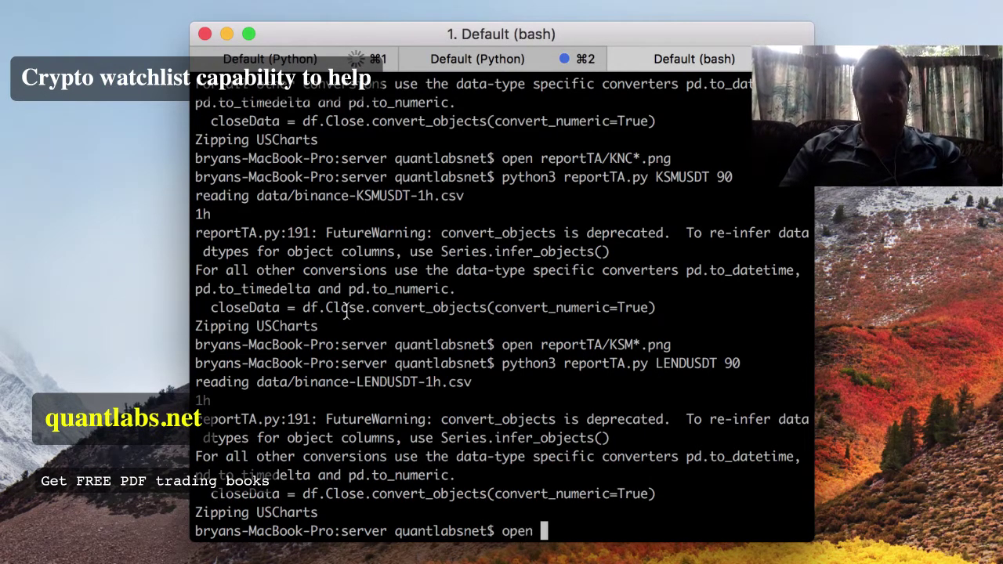
pyautogui.write('reportTA.py')
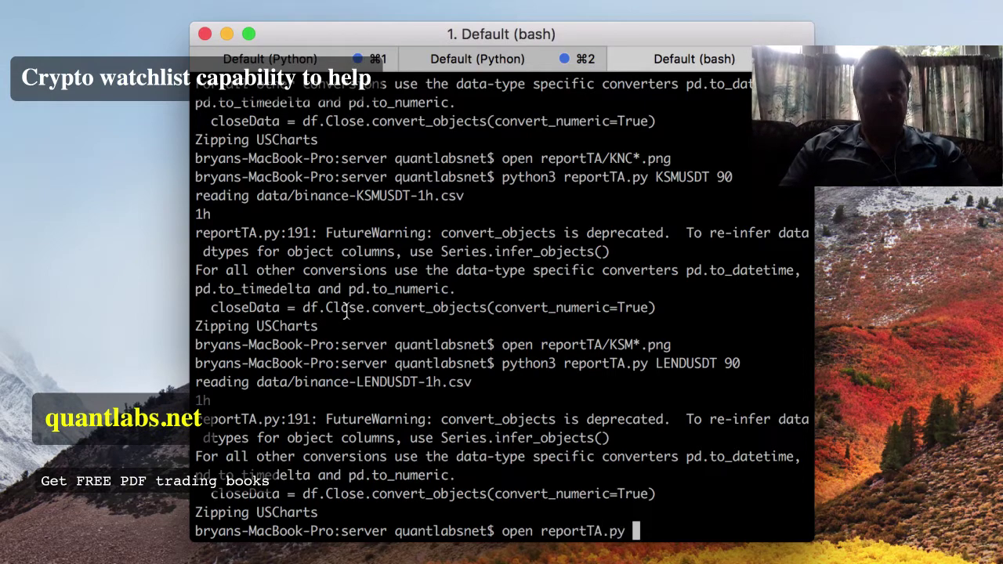
pyautogui.press('BackSpace')
pyautogui.press('BackSpace')
pyautogui.press('BackSpace')
pyautogui.press('BackSpace')
pyautogui.write('/')
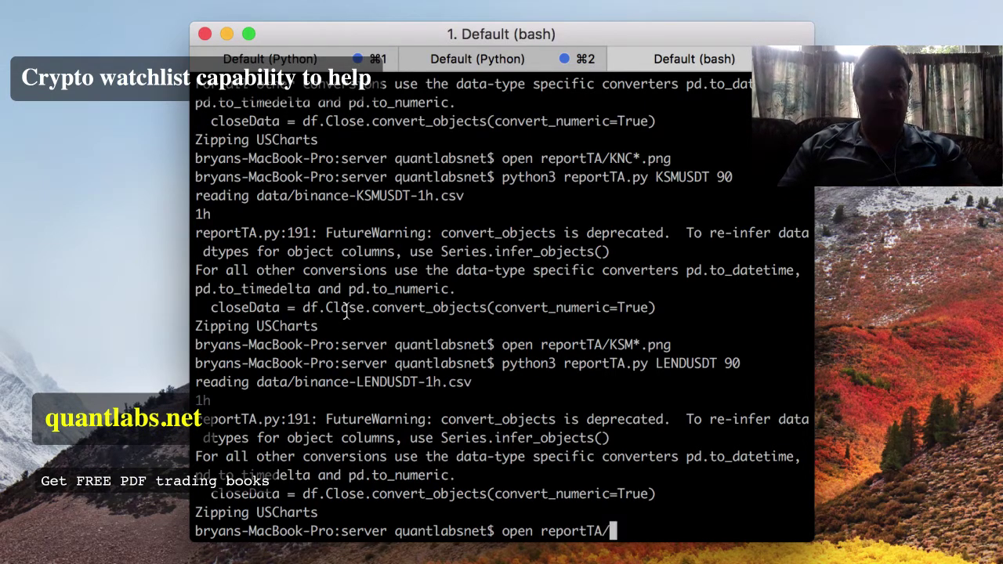
pyautogui.write('LEND')
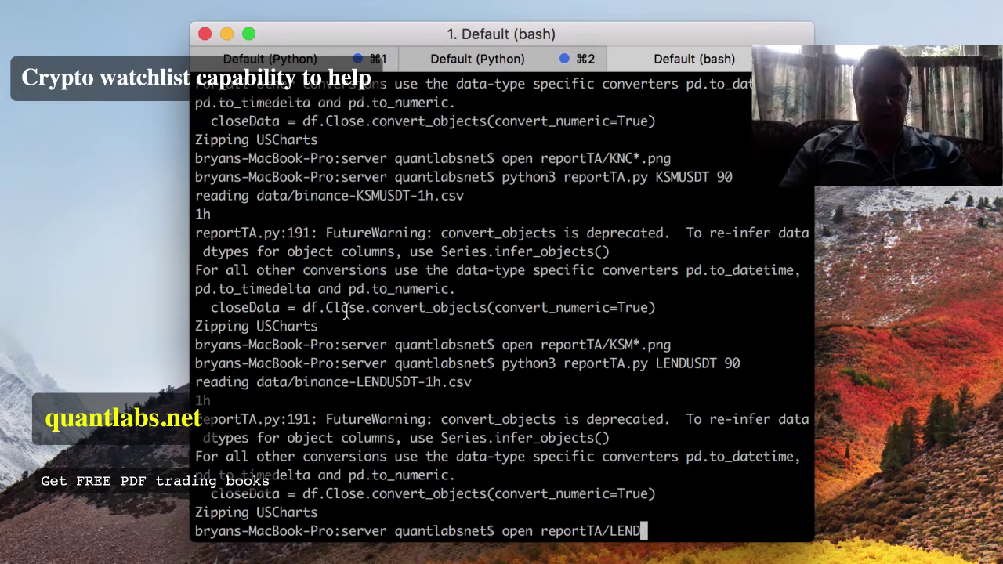
pyautogui.write('*.png')
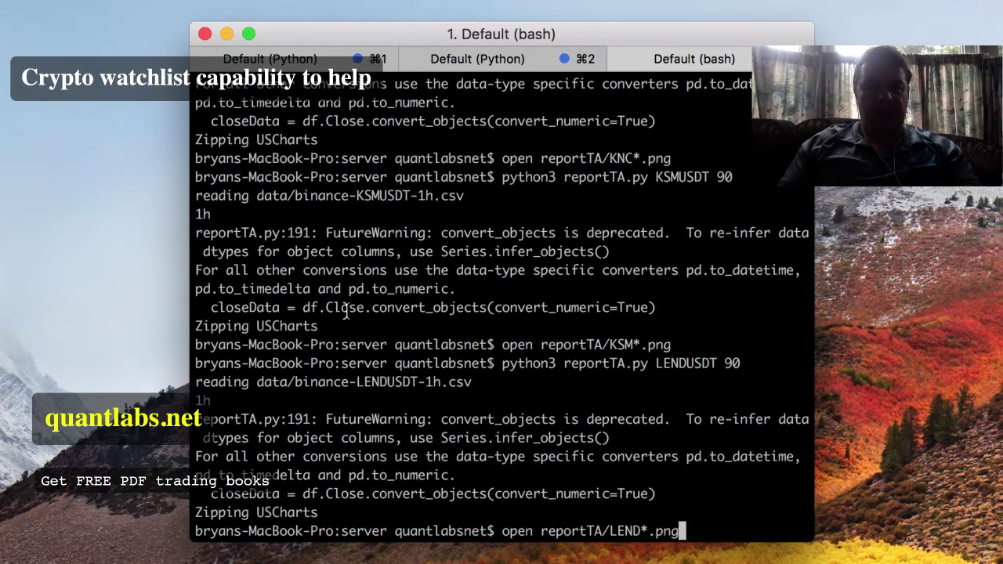
pyautogui.press('Return')
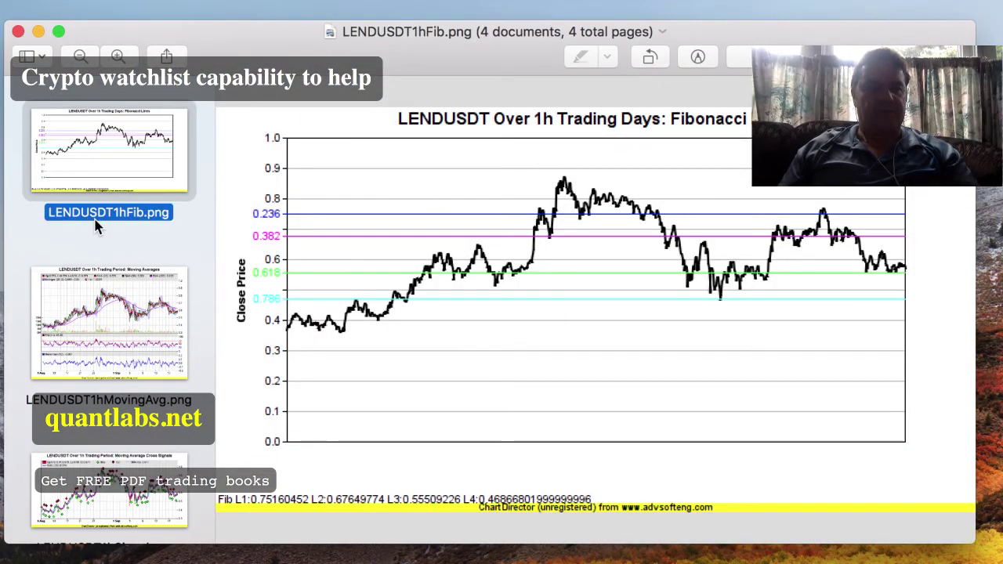
# - Page through the LENDUSDT Fib, MovingAvg, Signals and Trend charts, then quit Preview
pyautogui.press('Down')
pyautogui.press('Up')
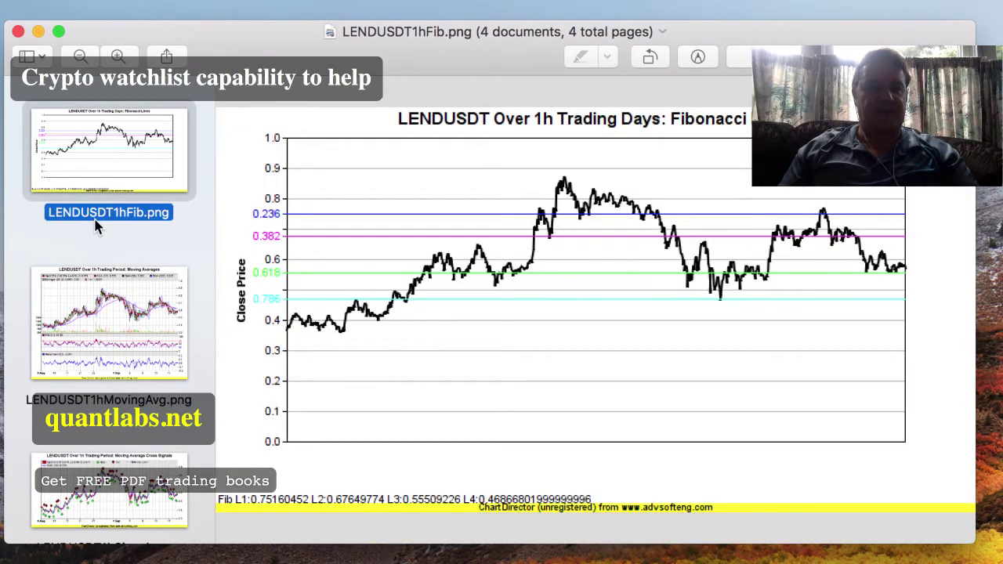
pyautogui.press('Down')
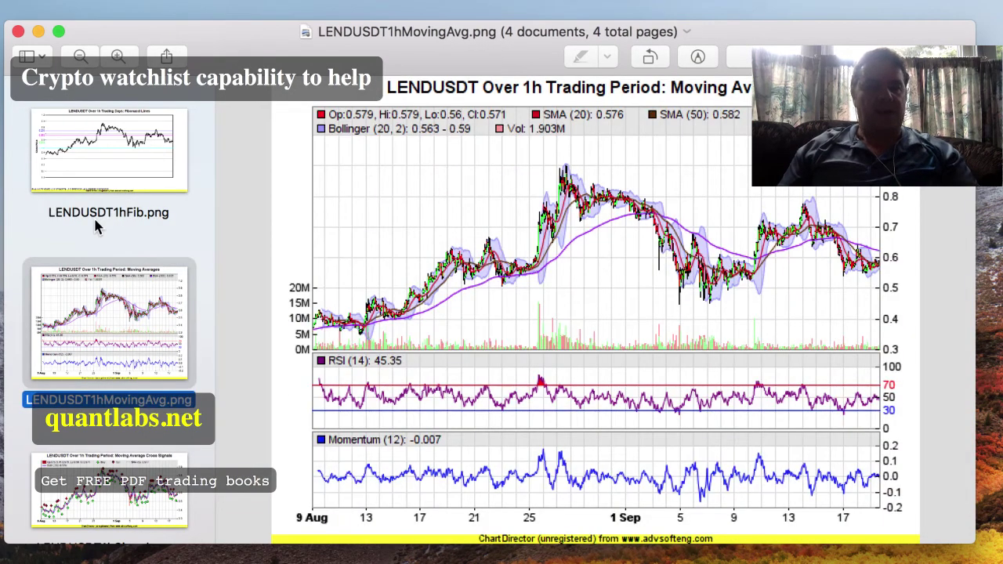
pyautogui.press('Down')
pyautogui.press('Up')
pyautogui.press('Up')
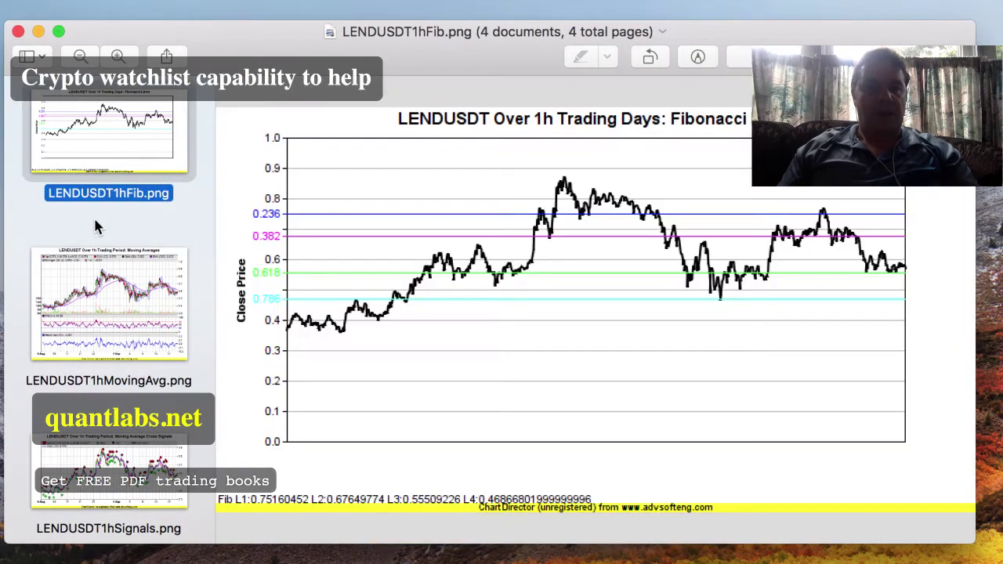
pyautogui.press('Down')
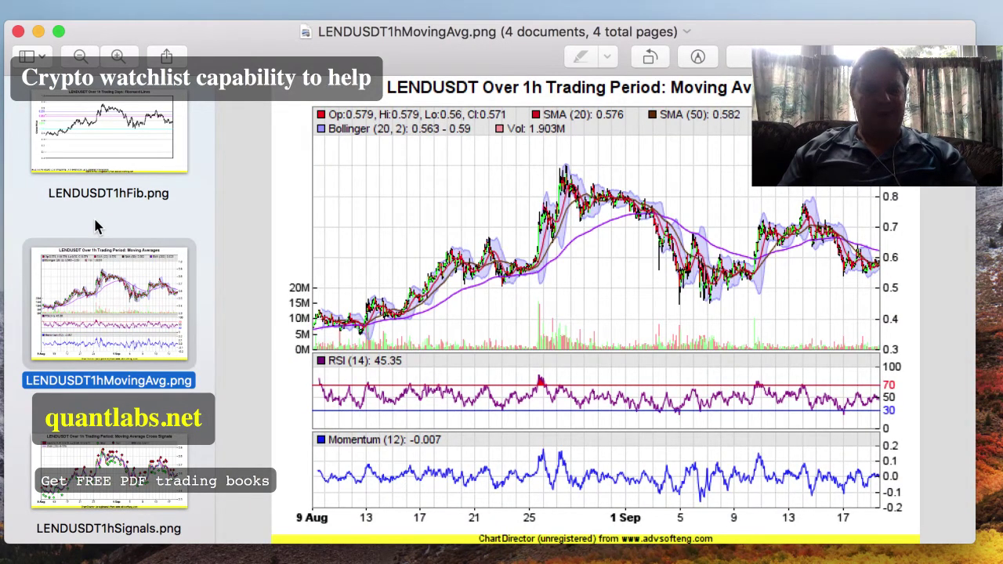
pyautogui.press('Down')
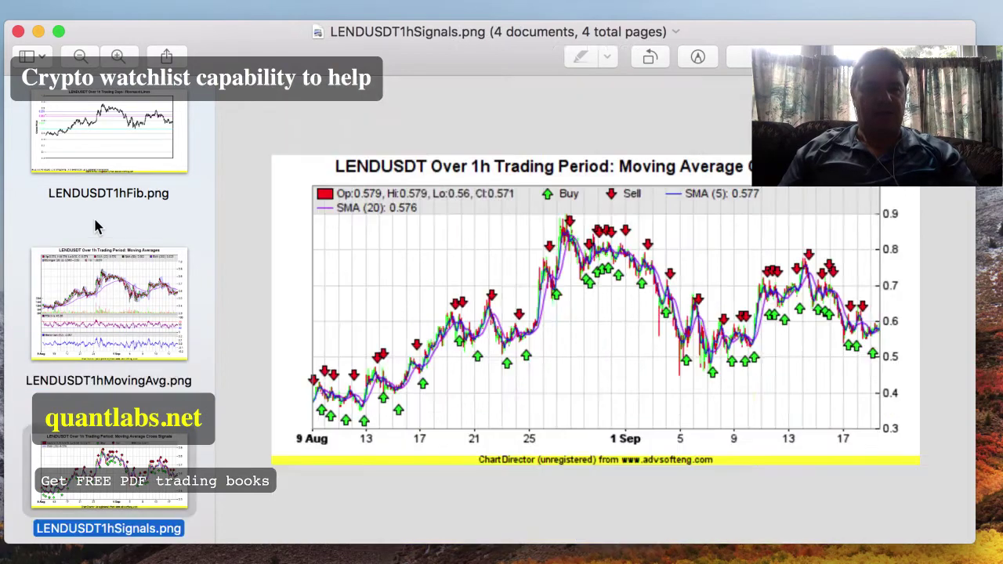
pyautogui.press('Down')
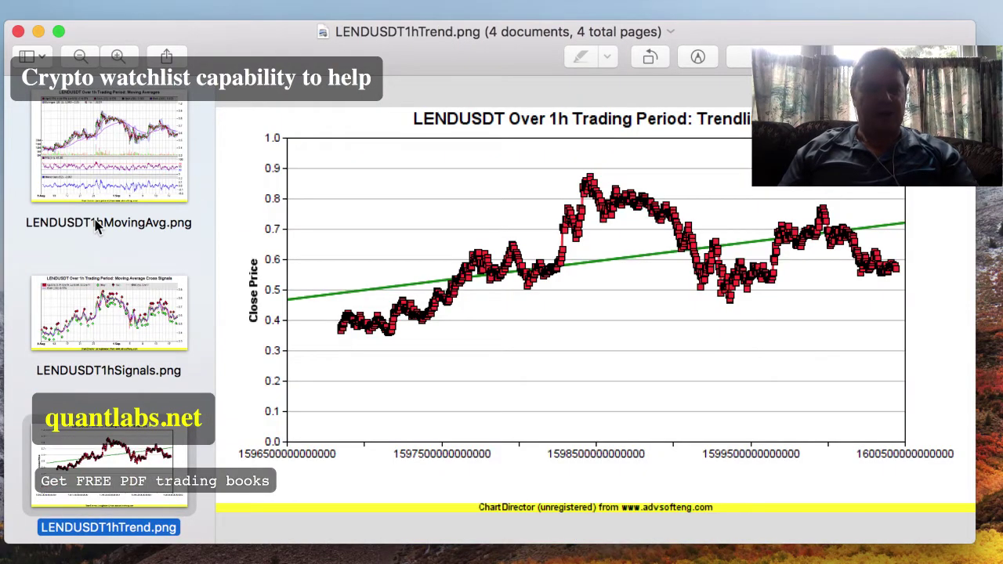
pyautogui.press('Up')
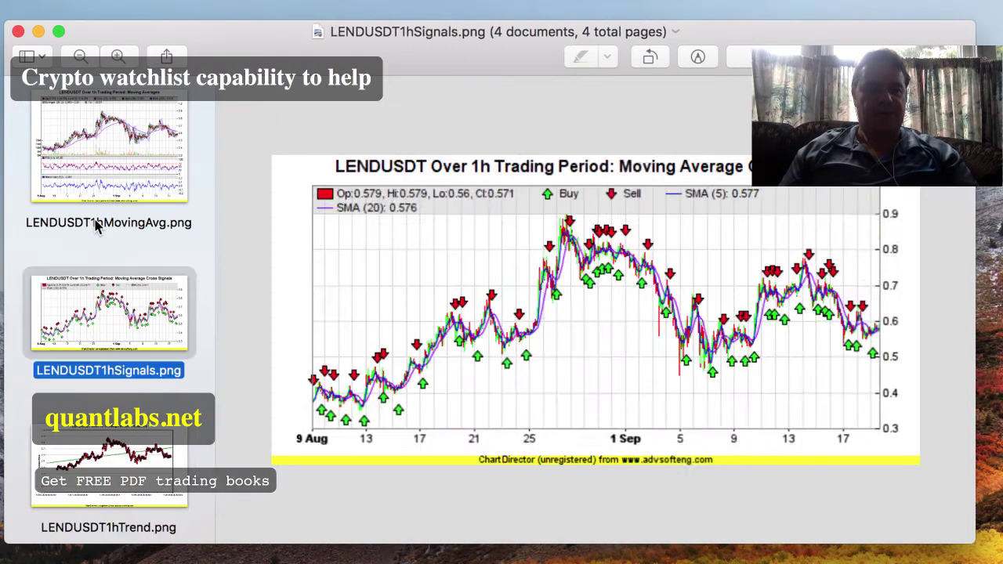
pyautogui.press('Up')
pyautogui.press('Up')
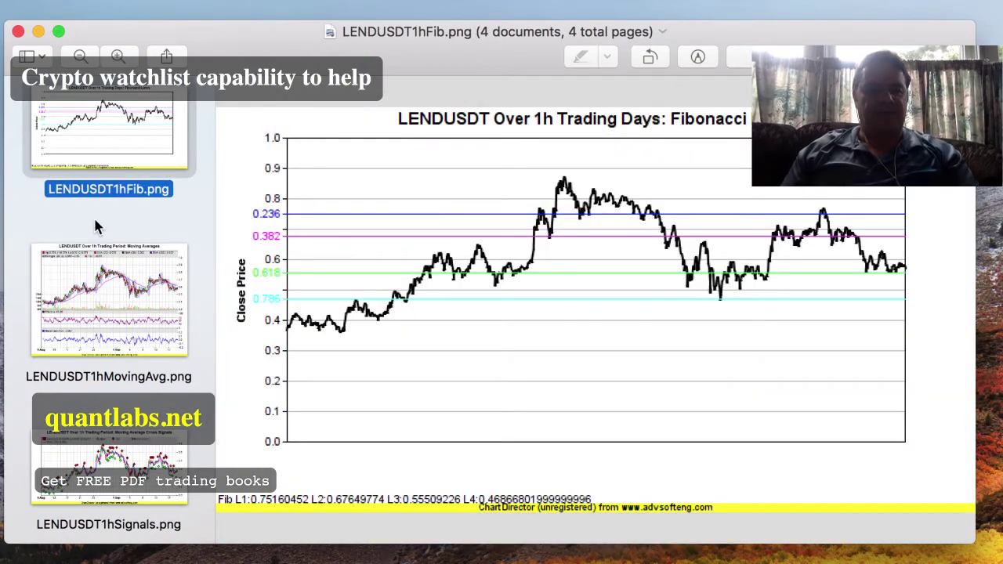
pyautogui.press('cmd+q')
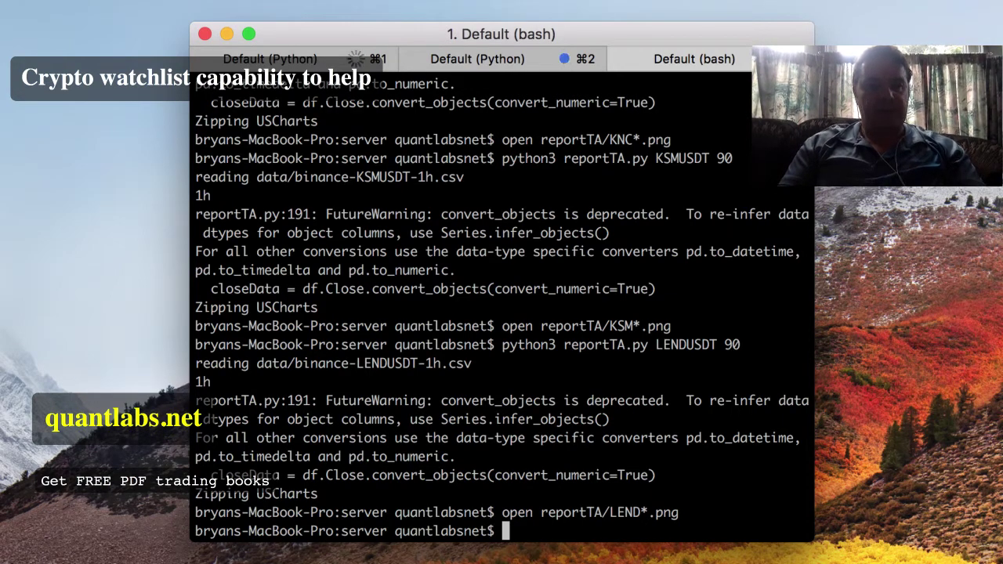
# - Run python3 reportTA.py LINKUSDT 90 by editing the recalled LENDUSDT command
pyautogui.press('Up')
pyautogui.press('Up')
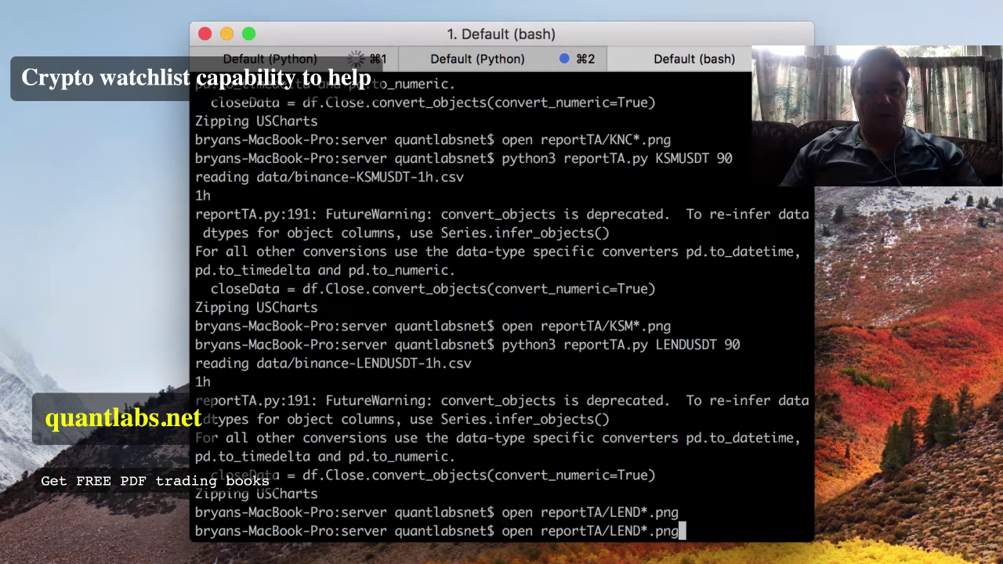
pyautogui.press('Left')
pyautogui.press('Left')
pyautogui.press('Left')
pyautogui.press('Left')
pyautogui.press('Left')
pyautogui.press('Left')
pyautogui.press('Left')
pyautogui.press('Left')
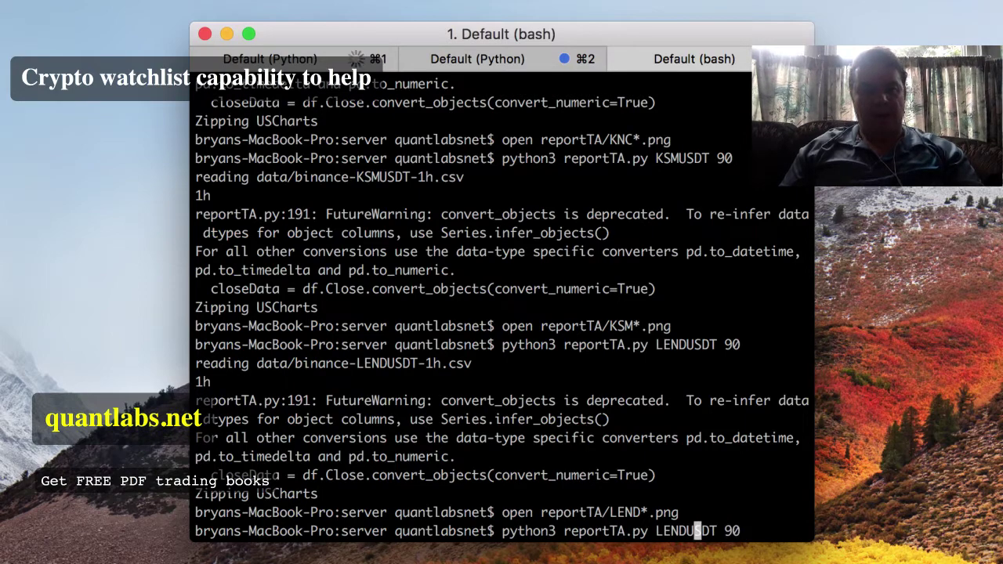
pyautogui.press('BackSpace')
pyautogui.press('BackSpace')
pyautogui.press('BackSpace')
pyautogui.press('BackSpace')
pyautogui.write('LINK')
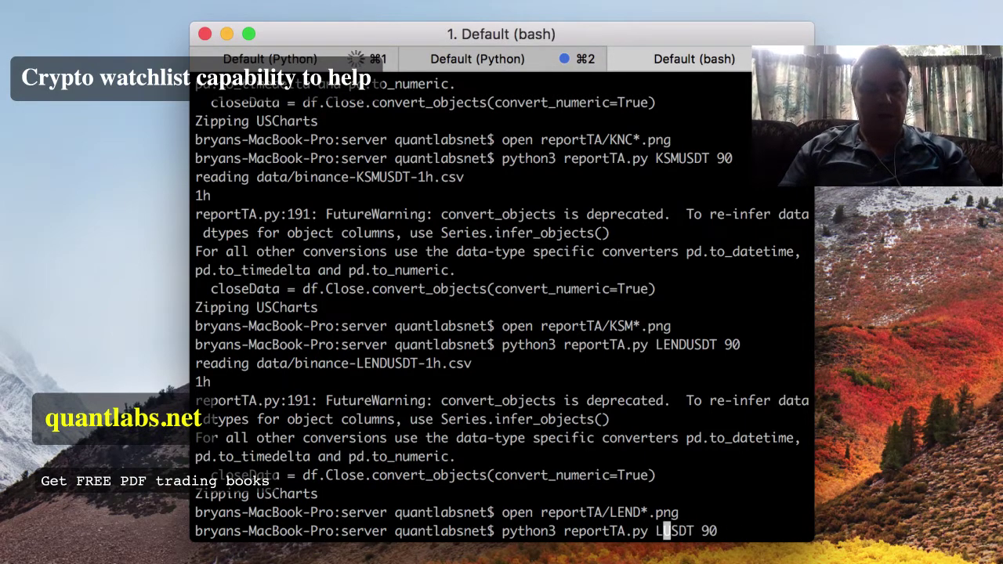
pyautogui.press('Return')
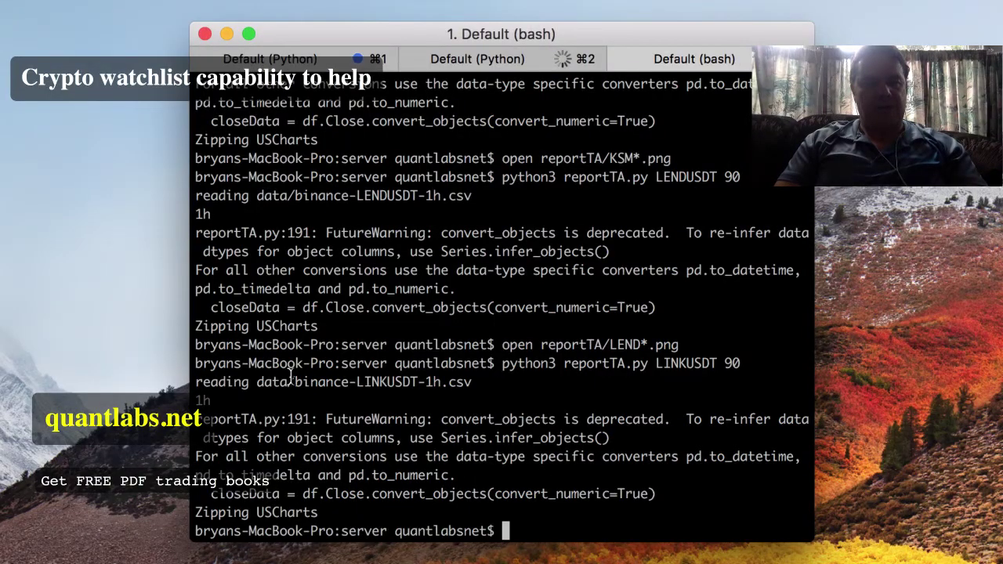
# - Open the generated LINKUSDT chart PNGs from the reportTA folder
pyautogui.write('open reportTA.py')
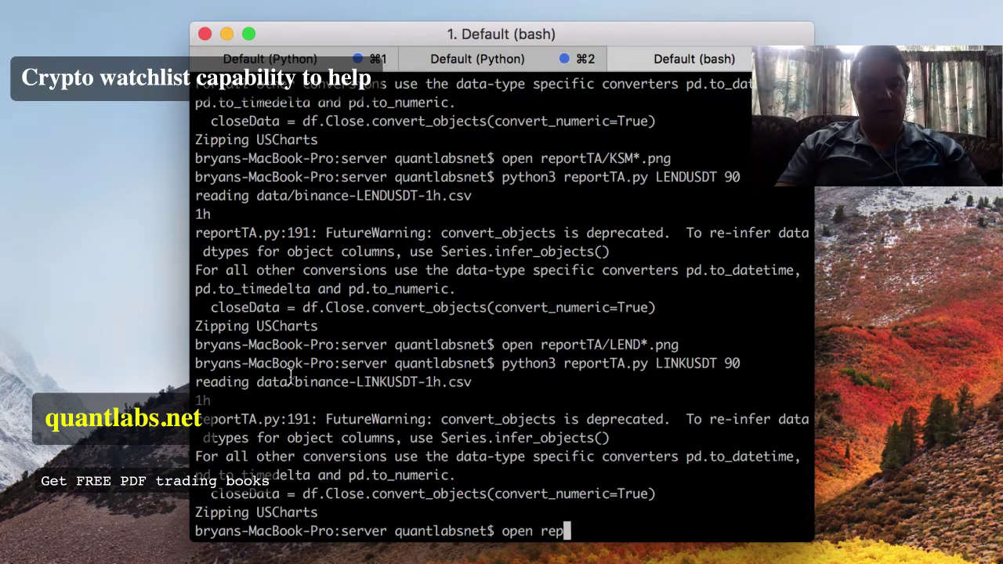
pyautogui.press('BackSpace')
pyautogui.press('BackSpace')
pyautogui.press('BackSpace')
pyautogui.press('BackSpace')
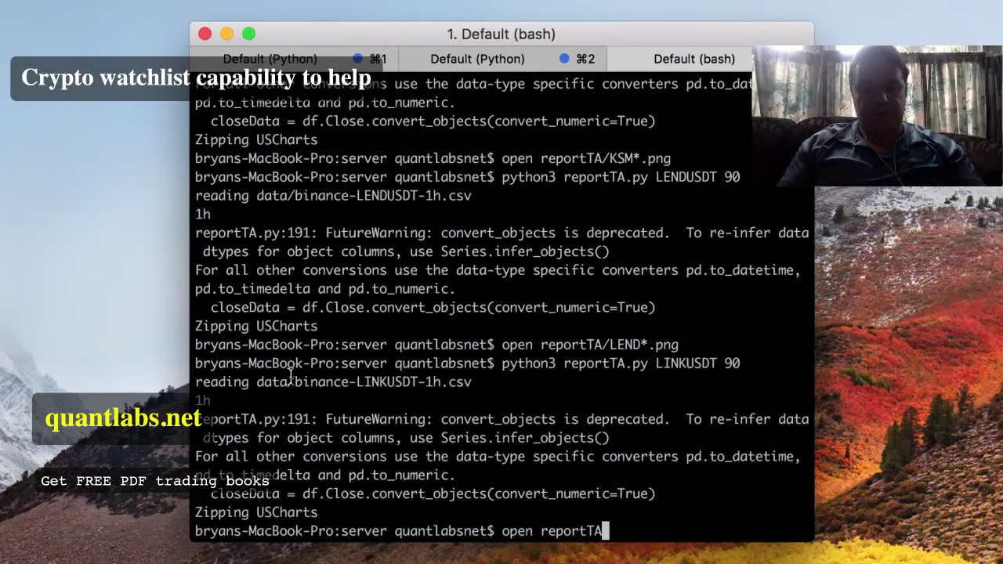
pyautogui.write('/LINKUSDT1h')
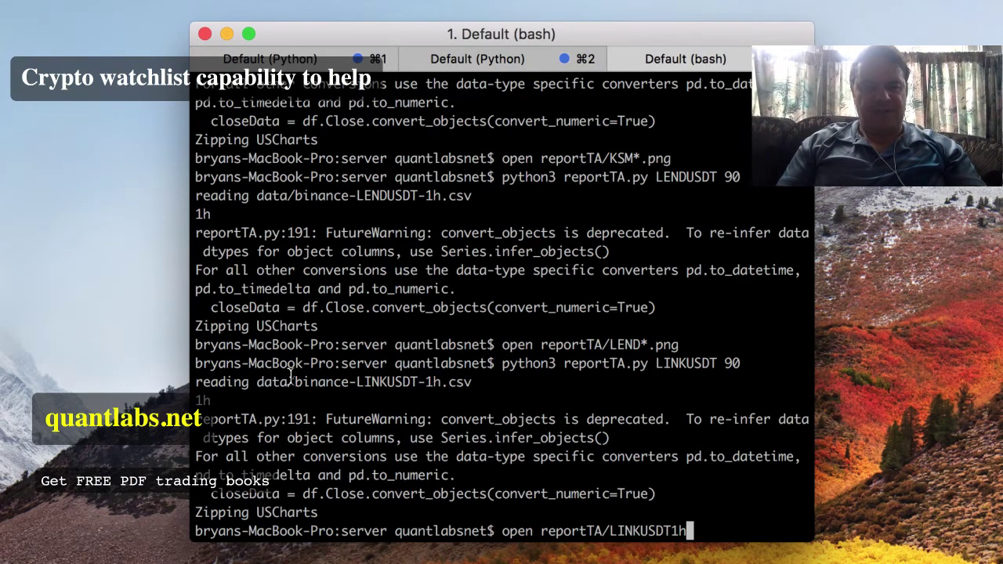
pyautogui.press('BackSpace')
pyautogui.press('BackSpace')
pyautogui.press('BackSpace')
pyautogui.press('BackSpace')
pyautogui.press('BackSpace')
pyautogui.press('BackSpace')
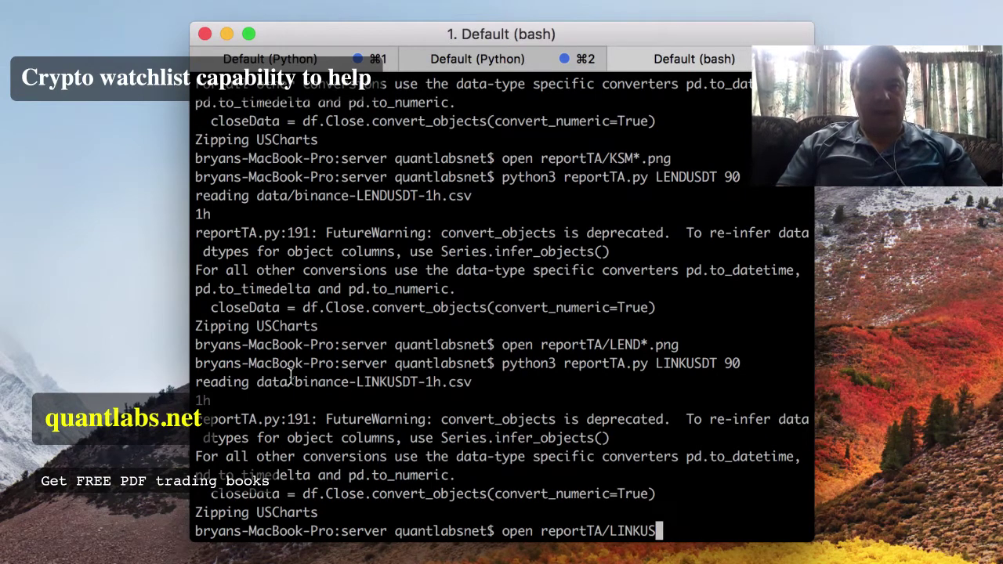
pyautogui.write('*.png')
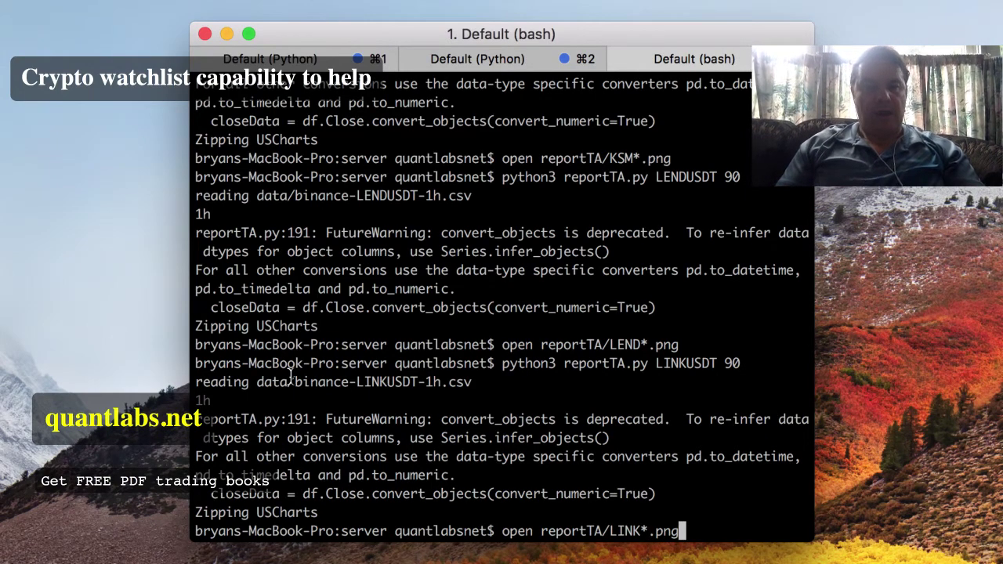
pyautogui.press('Return')
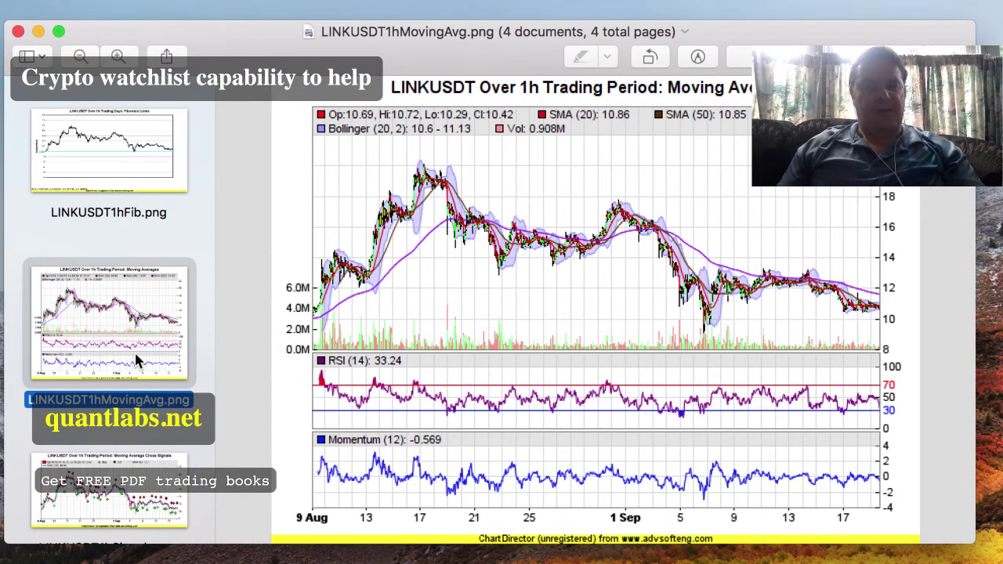
# - Step through the LINKUSDT charts to the Trend chart, then quit Preview
pyautogui.press('Down')
pyautogui.press('Down')
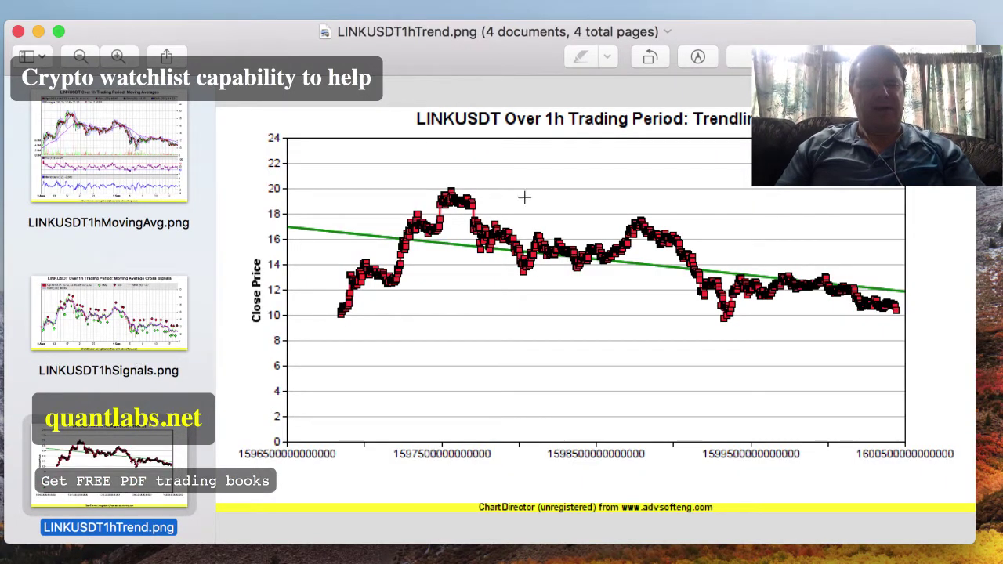
pyautogui.press('super+q')
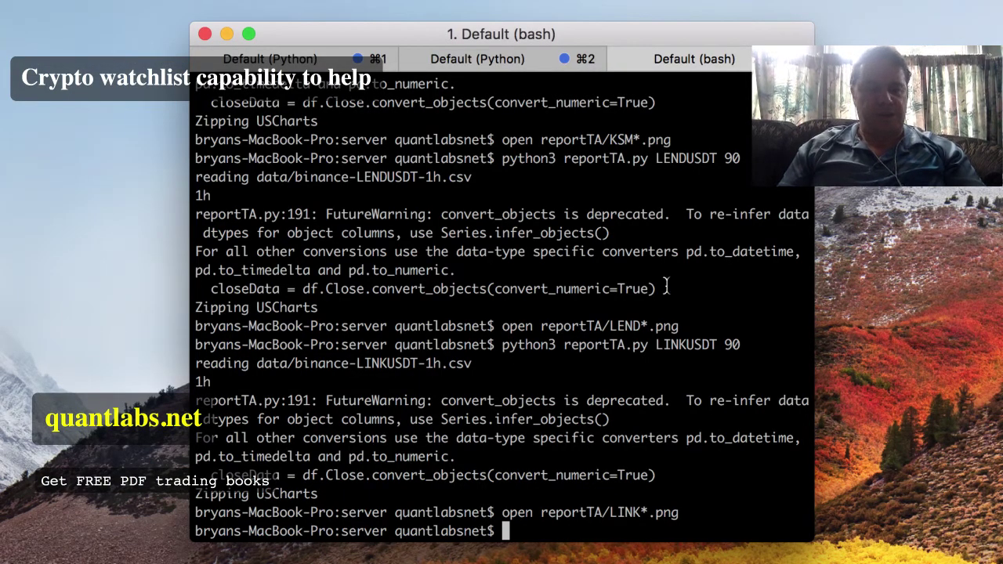
# - Run the reportTA.py report for LRCUSDT 90 by editing the recalled LENDUSDT command
pyautogui.press('Up')
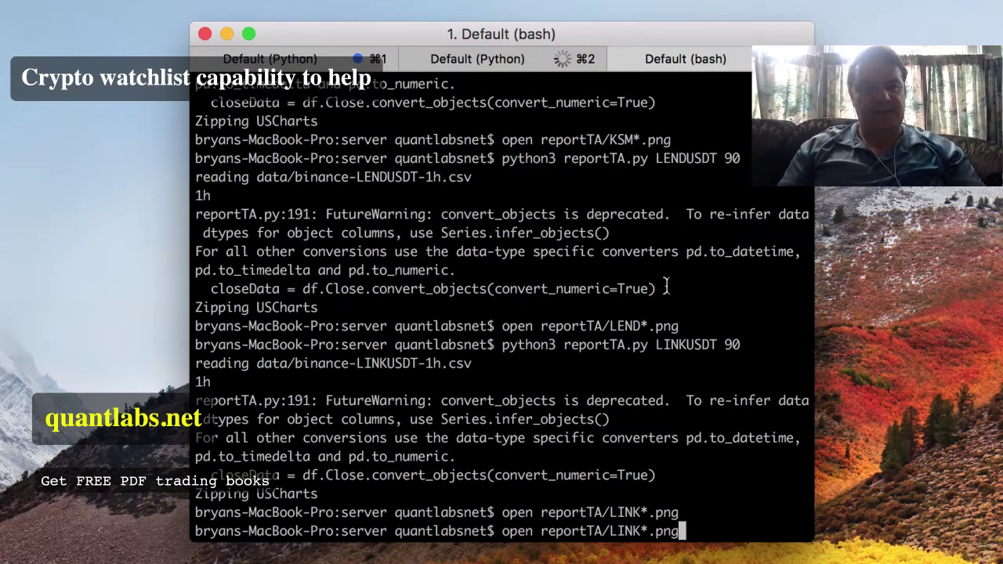
pyautogui.press('BackSpace')
pyautogui.press('BackSpace')
pyautogui.press('BackSpace')
pyautogui.press('BackSpace')
pyautogui.press('BackSpace')
pyautogui.press('BackSpace')
pyautogui.press('BackSpace')
pyautogui.press('BackSpace')
pyautogui.press('BackSpace')
pyautogui.press('BackSpace')
pyautogui.press('BackSpace')
pyautogui.press('BackSpace')
pyautogui.press('BackSpace')
pyautogui.press('BackSpace')
pyautogui.press('BackSpace')
pyautogui.press('BackSpace')
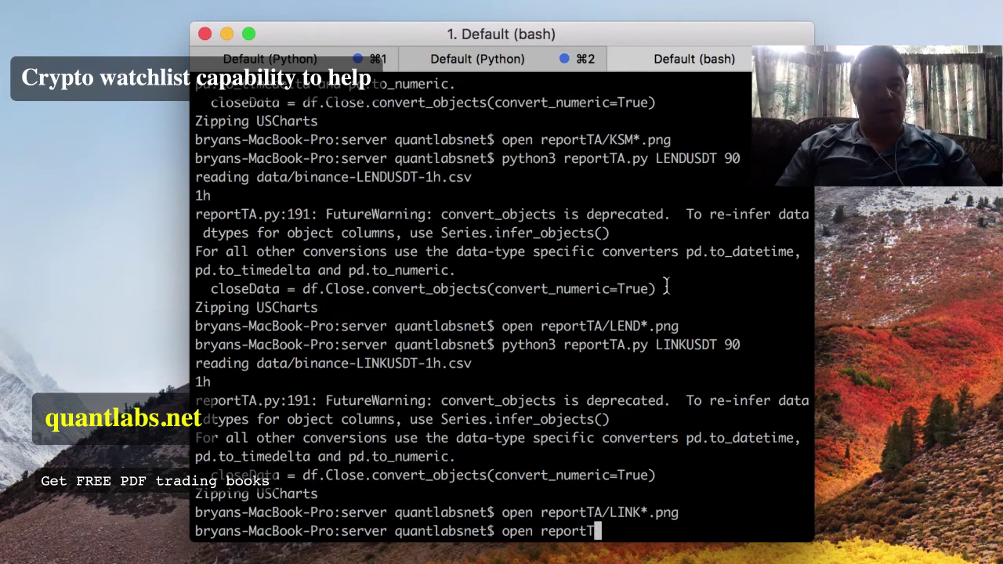
pyautogui.press('BackSpace')
pyautogui.press('BackSpace')
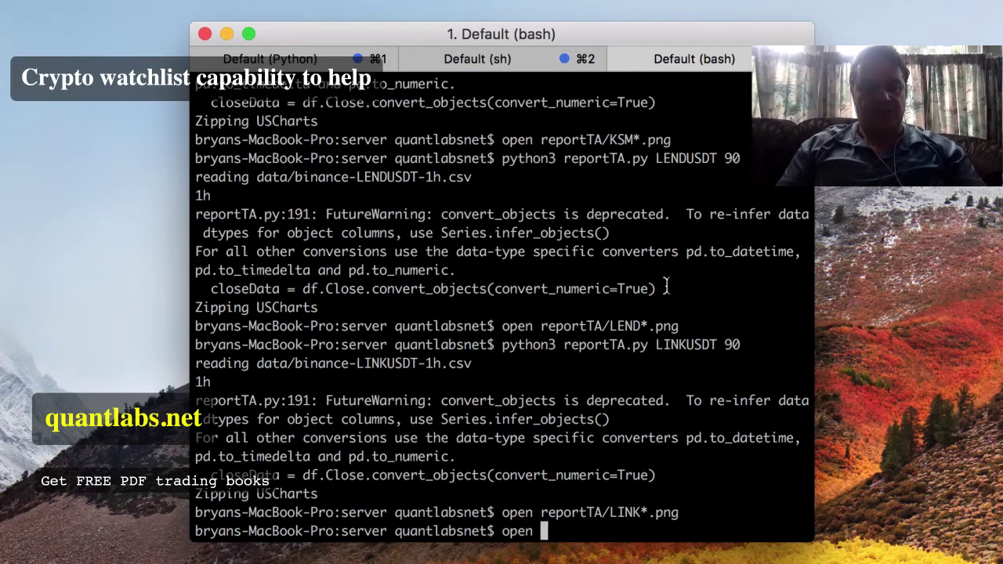
pyautogui.press('BackSpace')
pyautogui.press('BackSpace')
pyautogui.press('BackSpace')
pyautogui.press('BackSpace')
pyautogui.press('BackSpace')
pyautogui.write('python3')
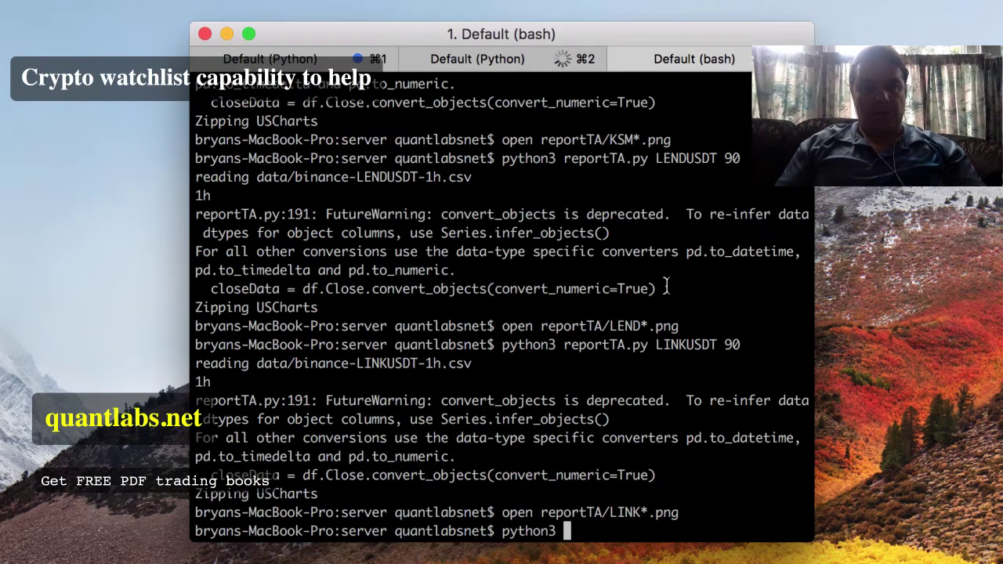
pyautogui.scroll(3, 666, 288)
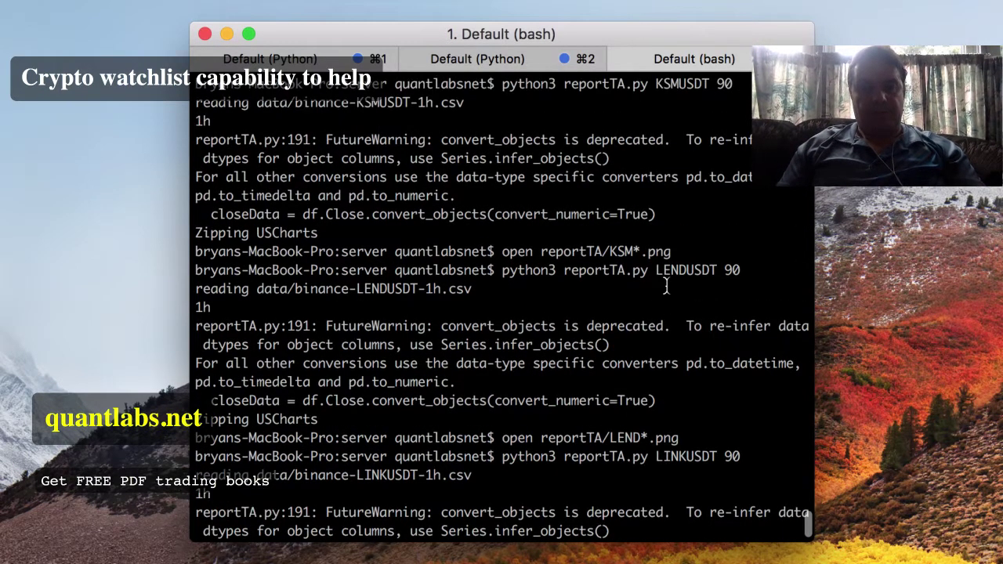
pyautogui.press('Up')
pyautogui.press('Up')
pyautogui.press('Up')
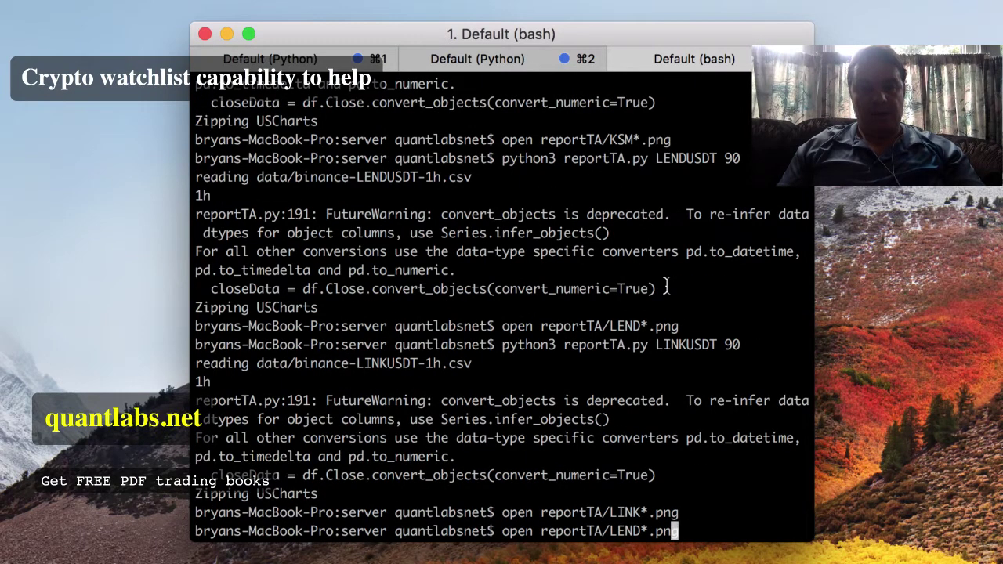
pyautogui.press('Up')
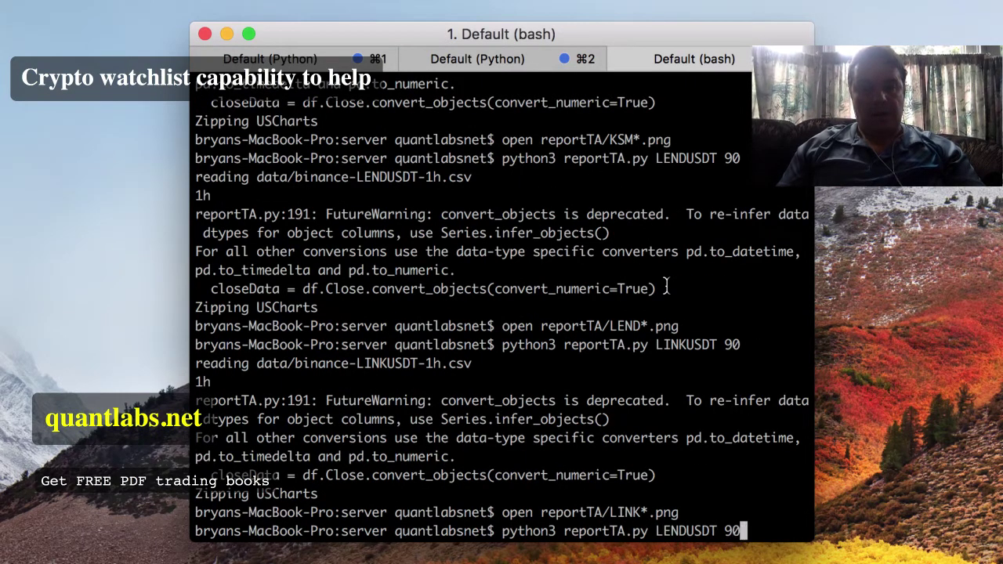
pyautogui.press('Left')
pyautogui.press('Left')
pyautogui.press('Left')
pyautogui.press('Left')
pyautogui.press('Left')
pyautogui.press('Left')
pyautogui.press('Left')
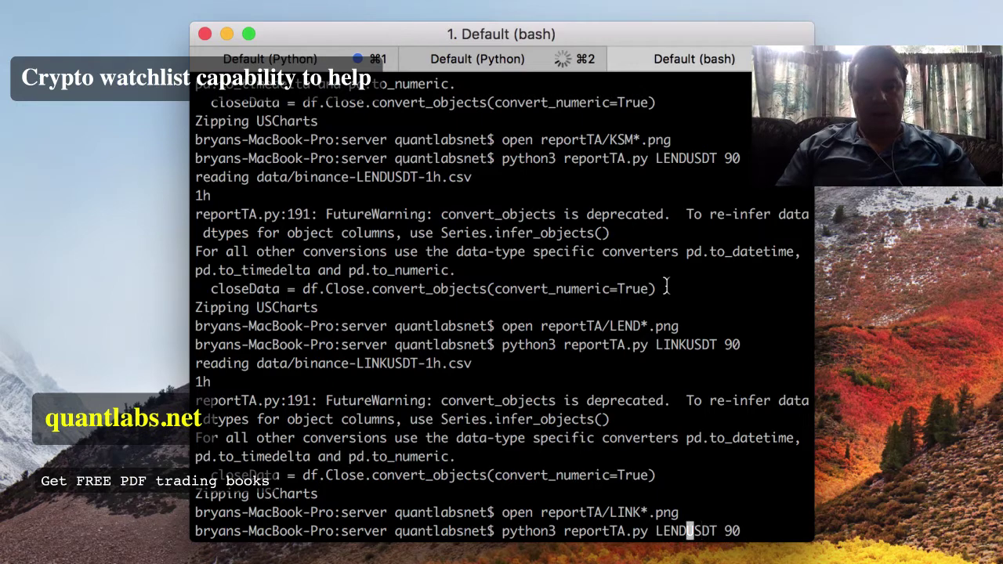
pyautogui.press('BackSpace')
pyautogui.press('BackSpace')
pyautogui.press('BackSpace')
pyautogui.write('RC')
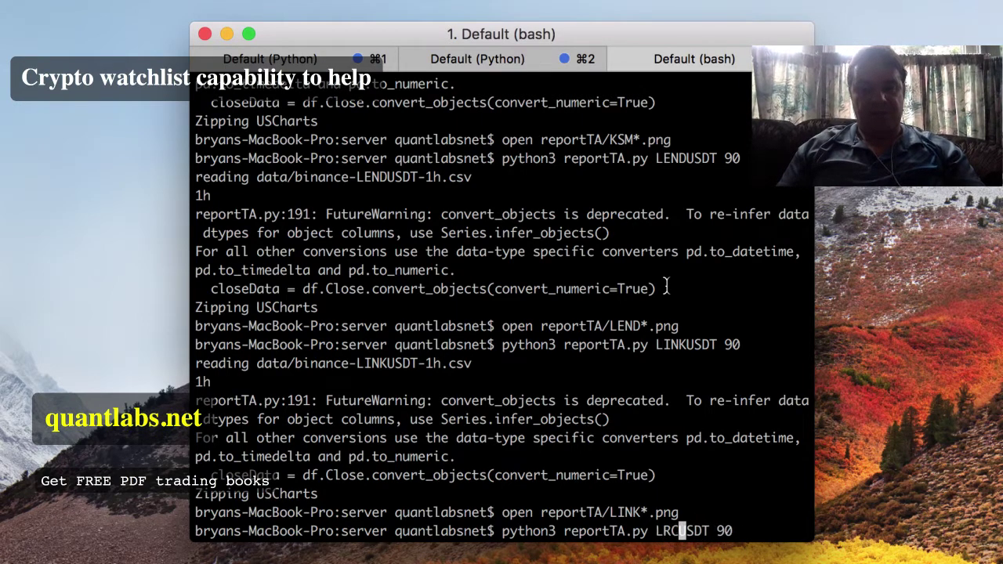
pyautogui.press('Return')
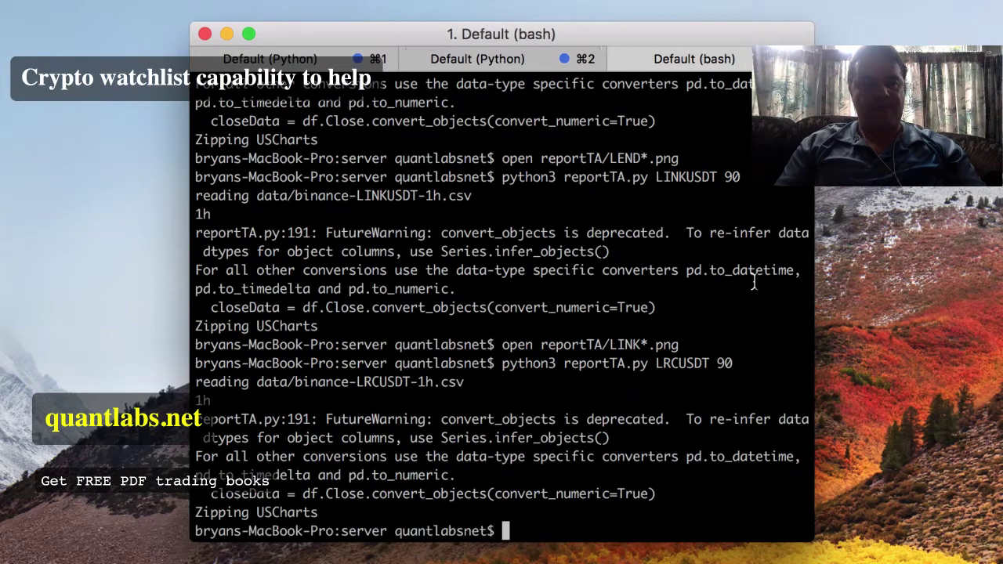
# - Open the four LRC chart PNGs with open reportTA/LRC*.png
pyautogui.write('open ')
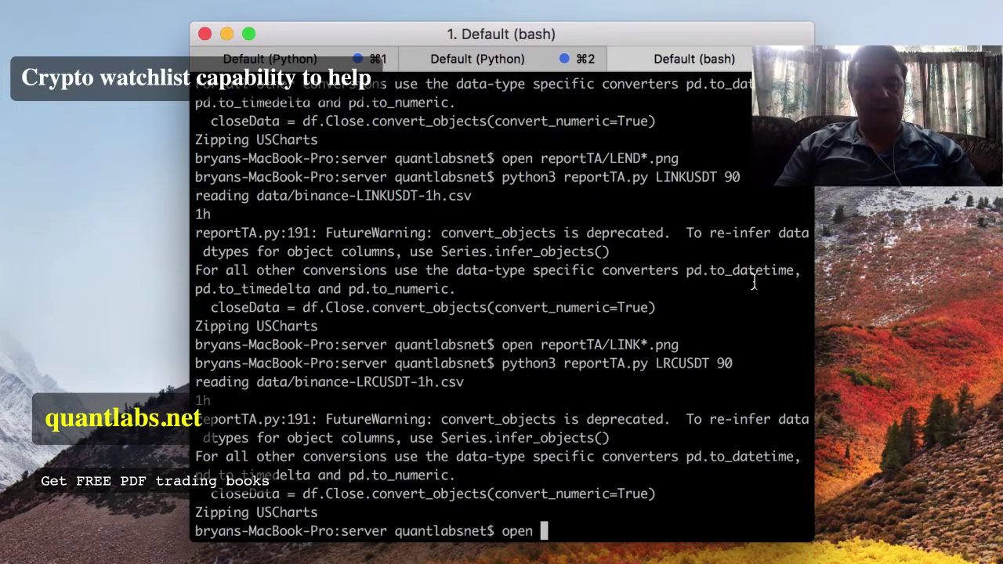
pyautogui.write('reportTA.py')
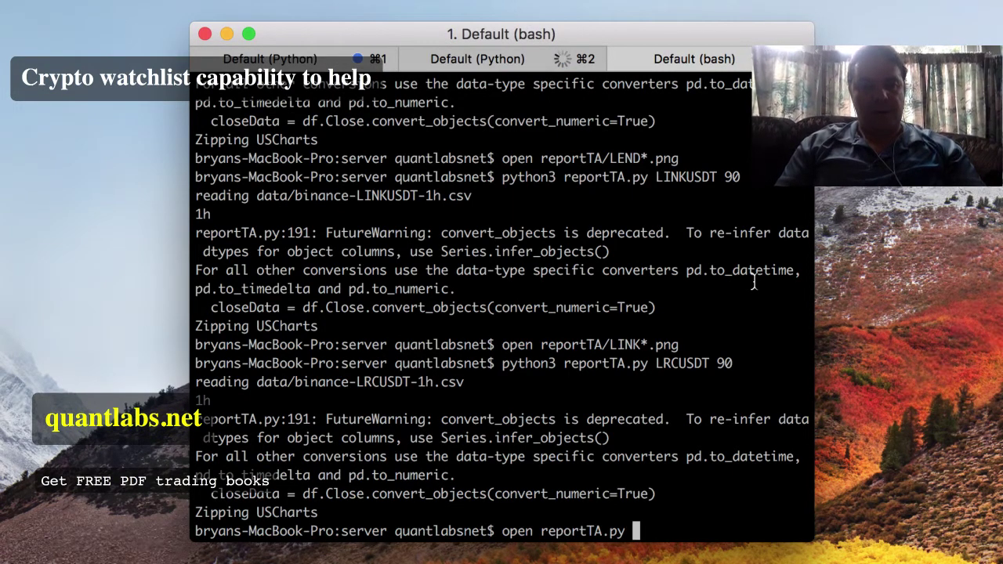
pyautogui.press('BackSpace')
pyautogui.press('BackSpace')
pyautogui.press('BackSpace')
pyautogui.write('/LRC')
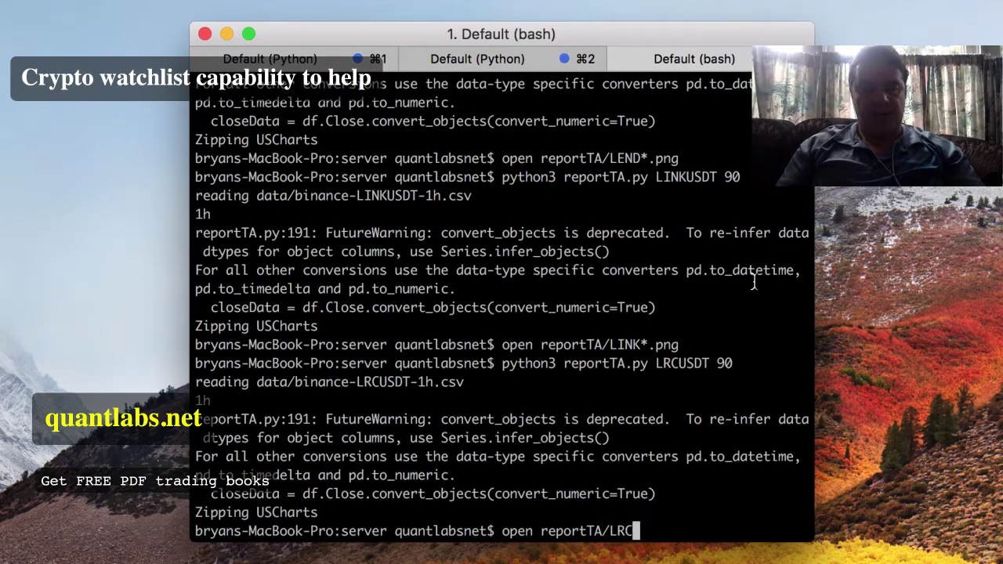
pyautogui.write('*.p')
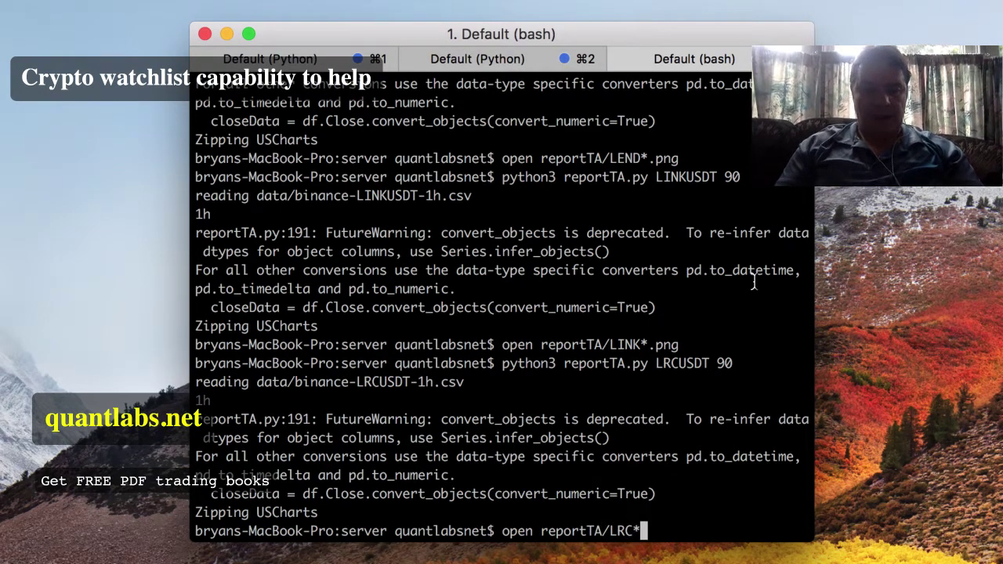
pyautogui.write('ng')
pyautogui.press('Return')
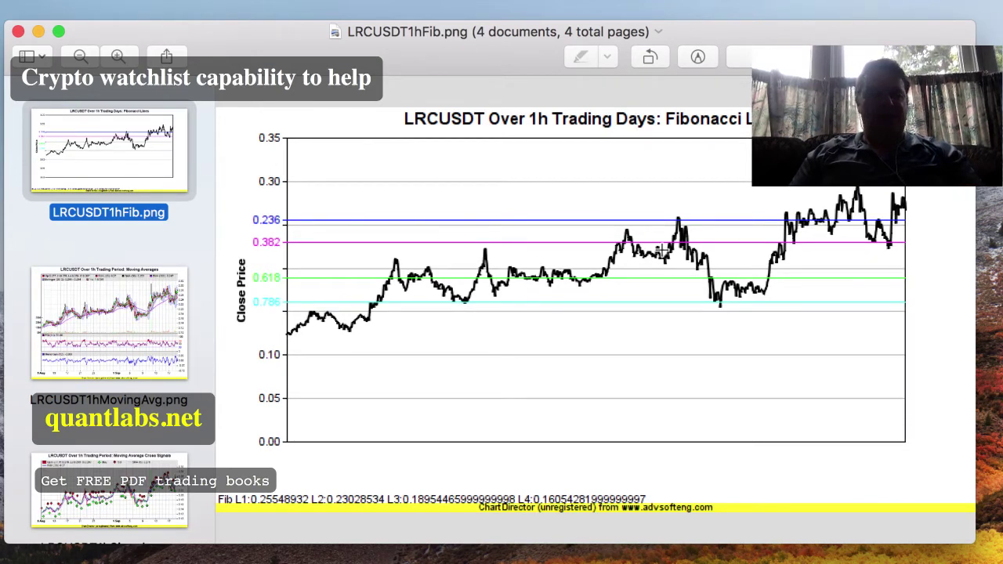
# - Cycle through the LRCUSDT moving-average, trendline, signals and Fibonacci charts, then quit Preview
pyautogui.click(180, 284)
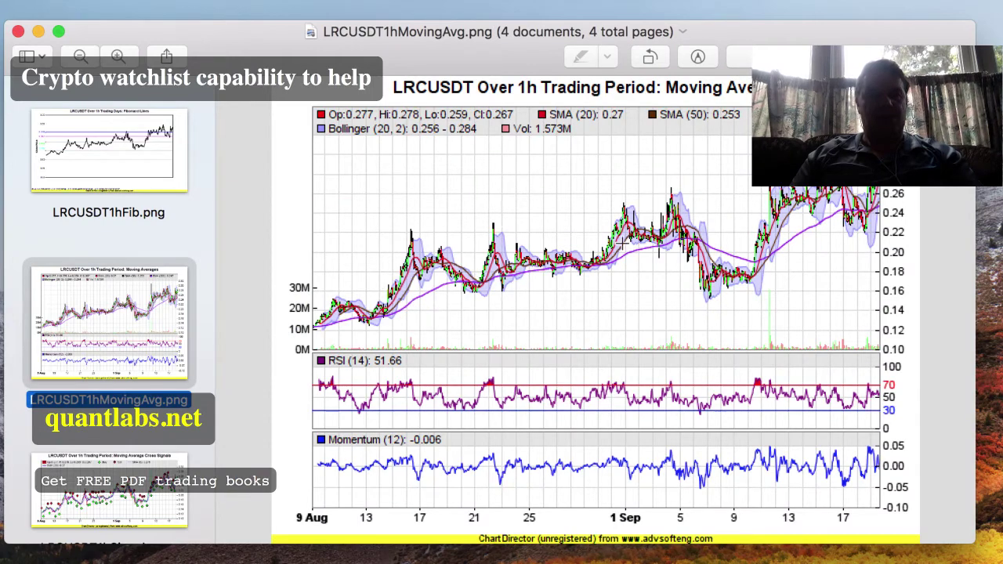
pyautogui.scroll(-5, 105, 329)
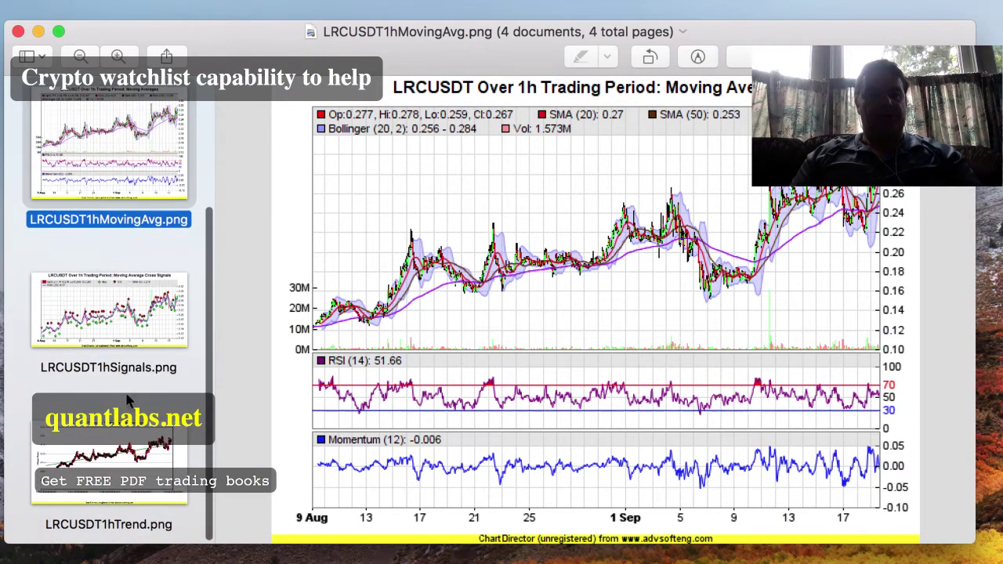
pyautogui.click(127, 443)
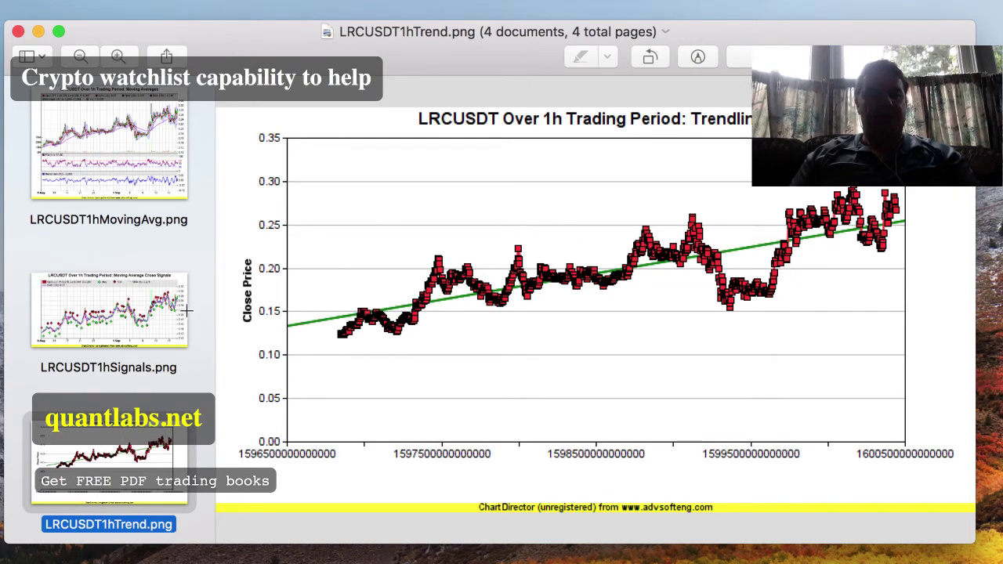
pyautogui.click(126, 311)
pyautogui.click(127, 180)
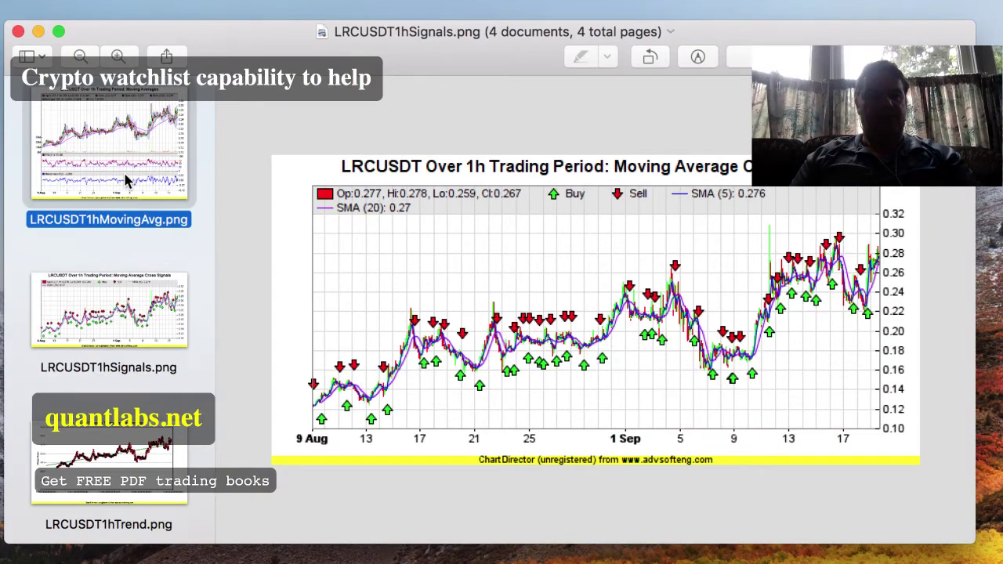
pyautogui.scroll(3, 111, 313)
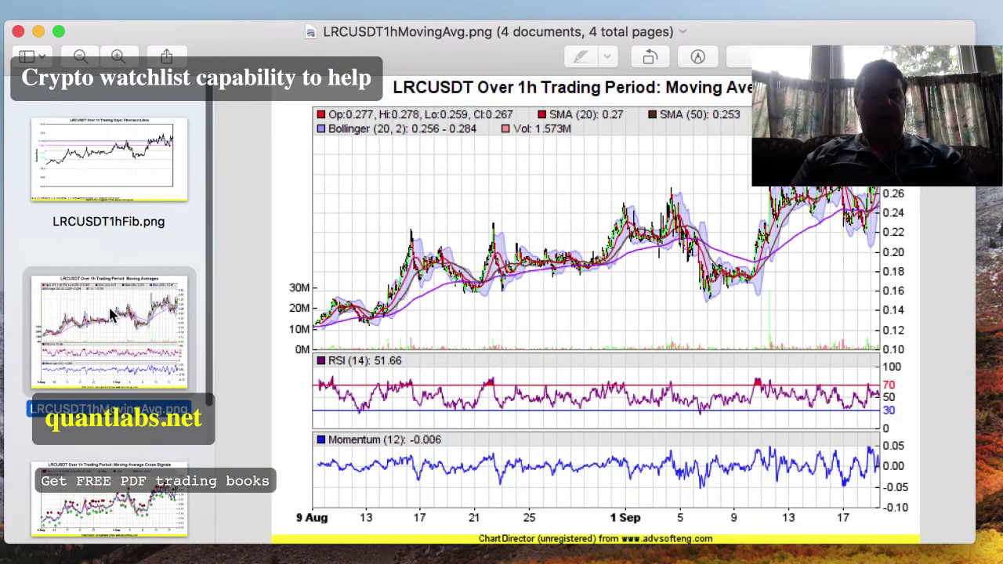
pyautogui.click(110, 157)
pyautogui.click(118, 283)
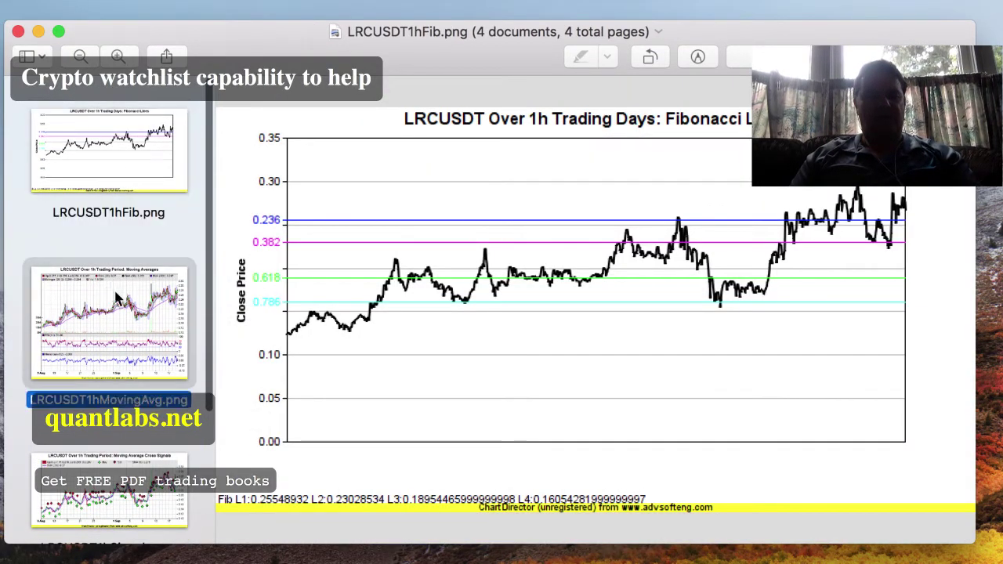
pyautogui.scroll(-2, 117, 298)
pyautogui.click(114, 358)
pyautogui.scroll(-2, 117, 353)
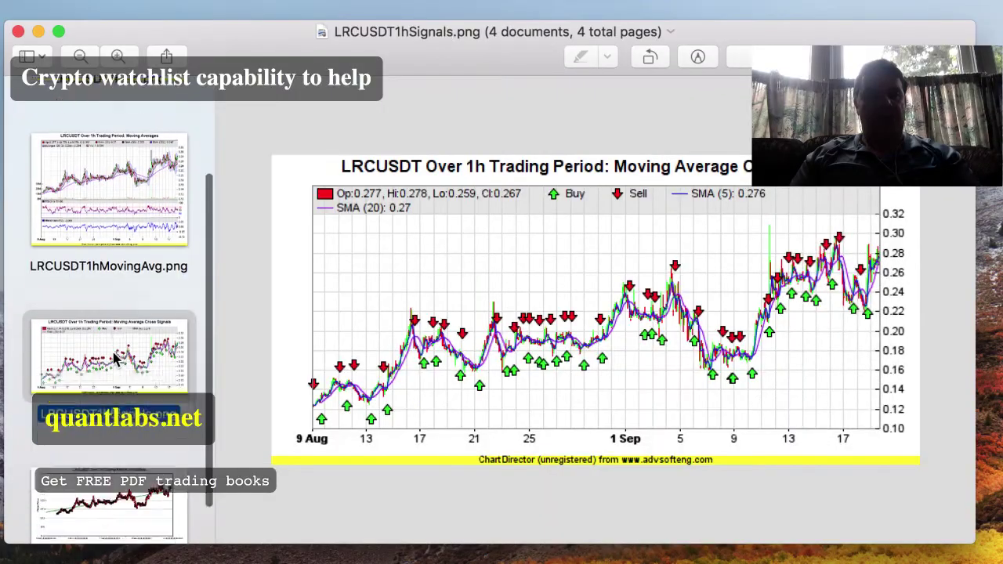
pyautogui.click(110, 470)
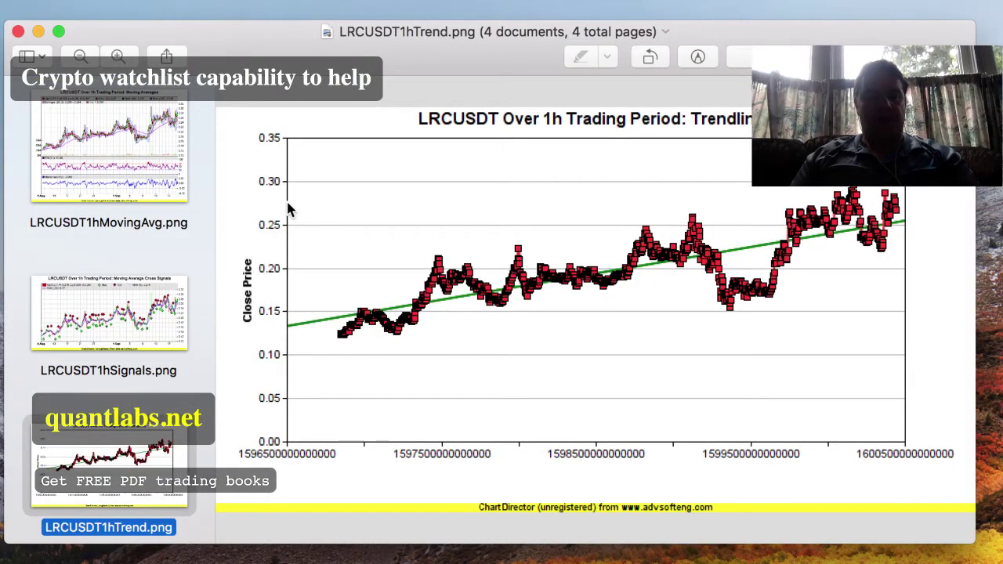
pyautogui.press('super+q')
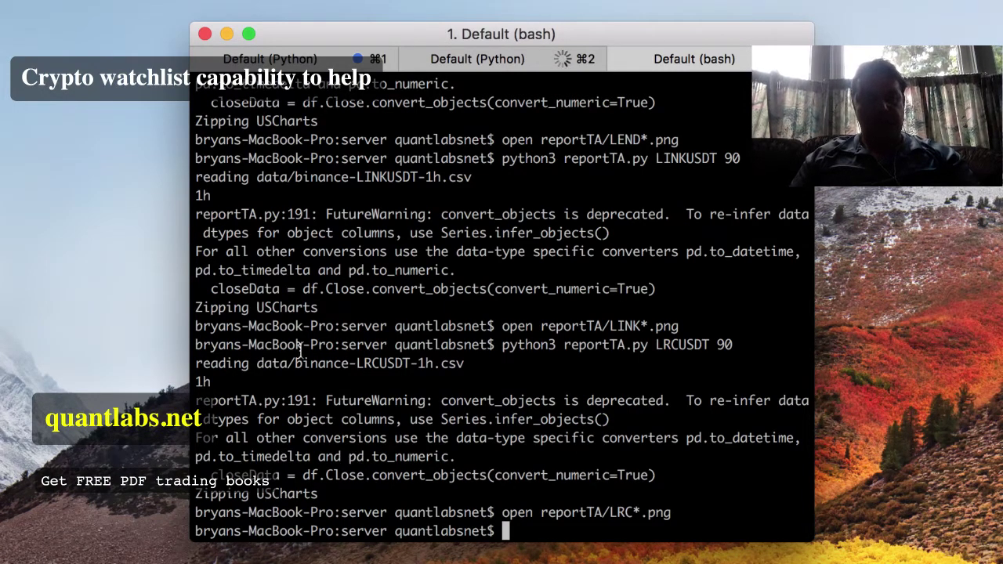
# - Run the reportTA.py report for OMGUSDT 90 by editing the recalled LRCUSDT command
pyautogui.press('Up')
pyautogui.press('Up')
pyautogui.press('Left')
pyautogui.press('Left')
pyautogui.press('Left')
pyautogui.press('Left')
pyautogui.press('Left')
pyautogui.press('Left')
pyautogui.press('Left')
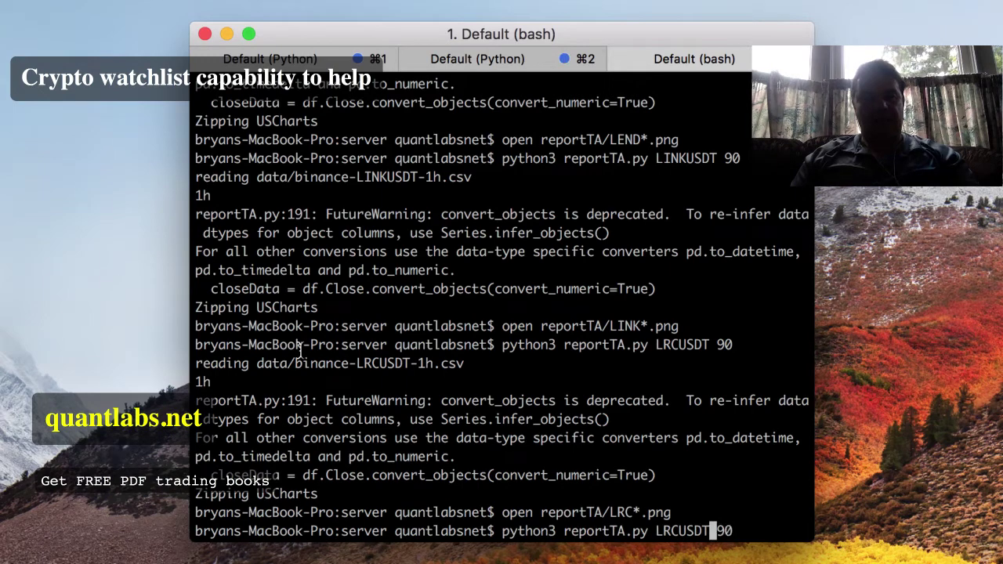
pyautogui.press('BackSpace')
pyautogui.press('BackSpace')
pyautogui.press('BackSpace')
pyautogui.write('OMG')
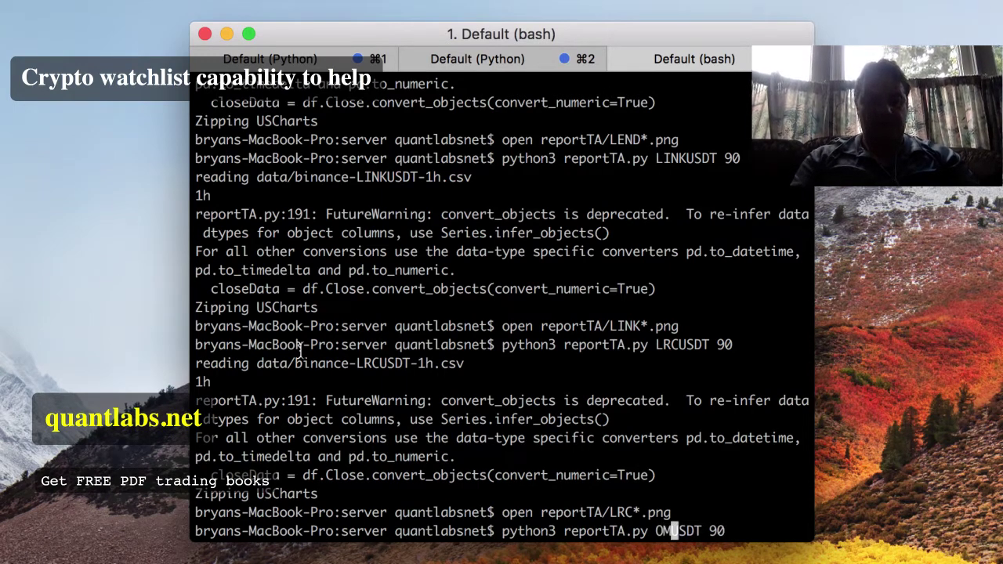
pyautogui.press('Return')
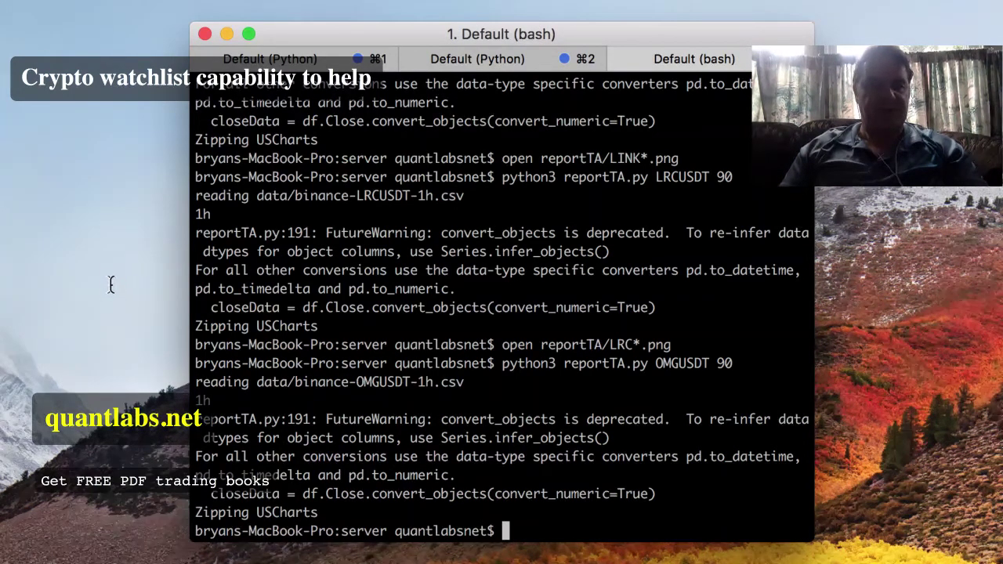
# - Open the generated OMG chart images with open reportTA/OMG*.png
pyautogui.write('cd')
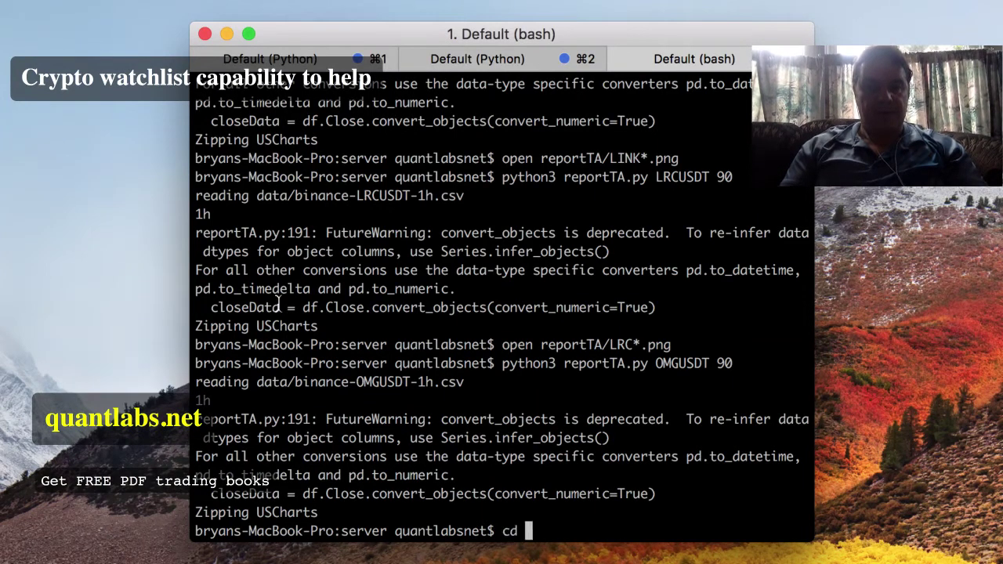
pyautogui.press('BackSpace')
pyautogui.press('BackSpace')
pyautogui.write('open reportT')
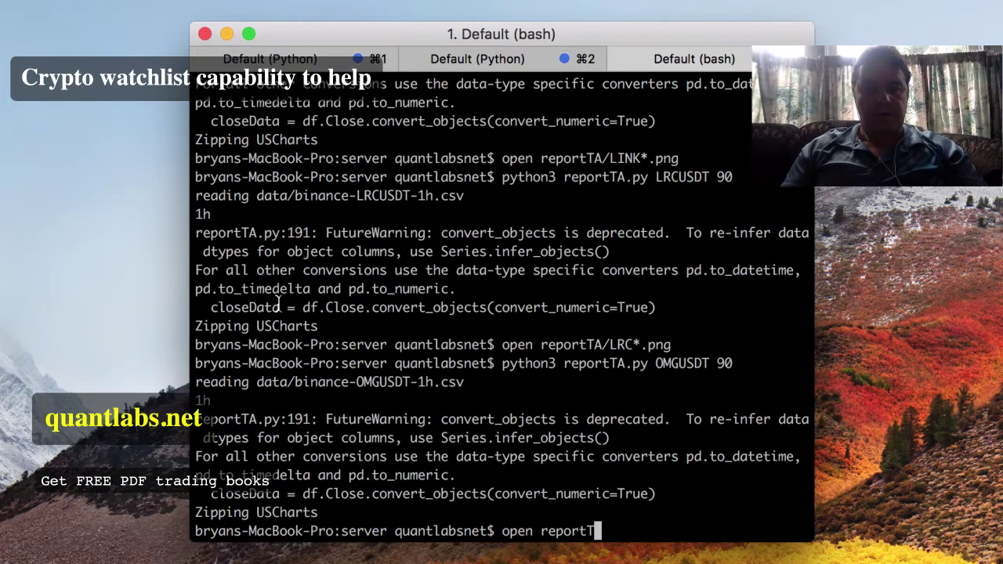
pyautogui.write('A/')
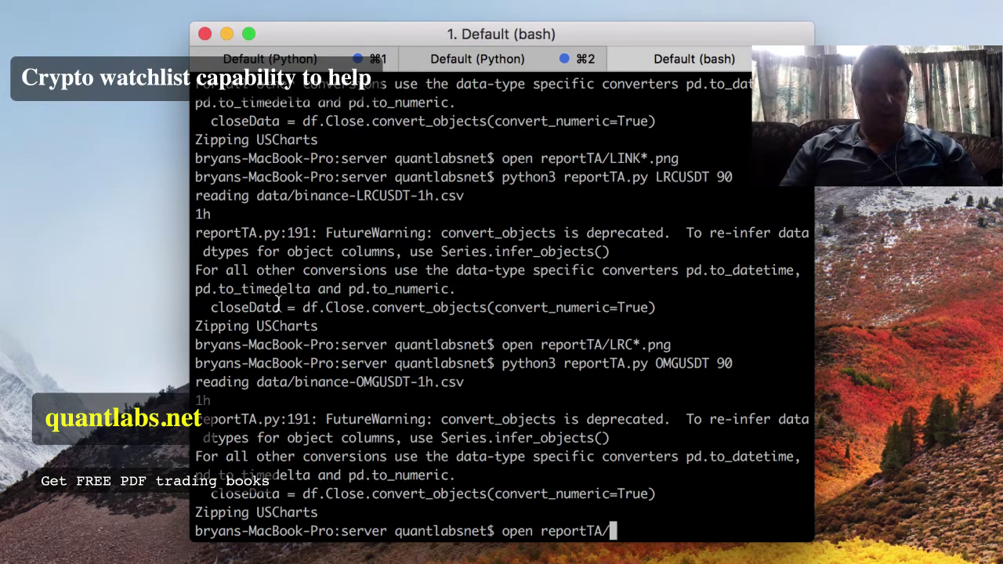
pyautogui.write('OMG')
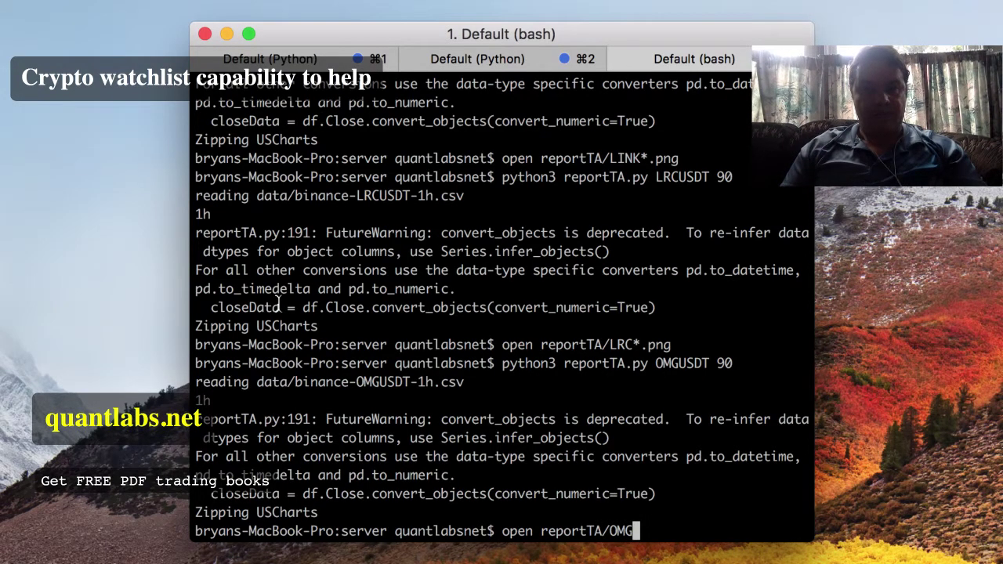
pyautogui.write('*.png')
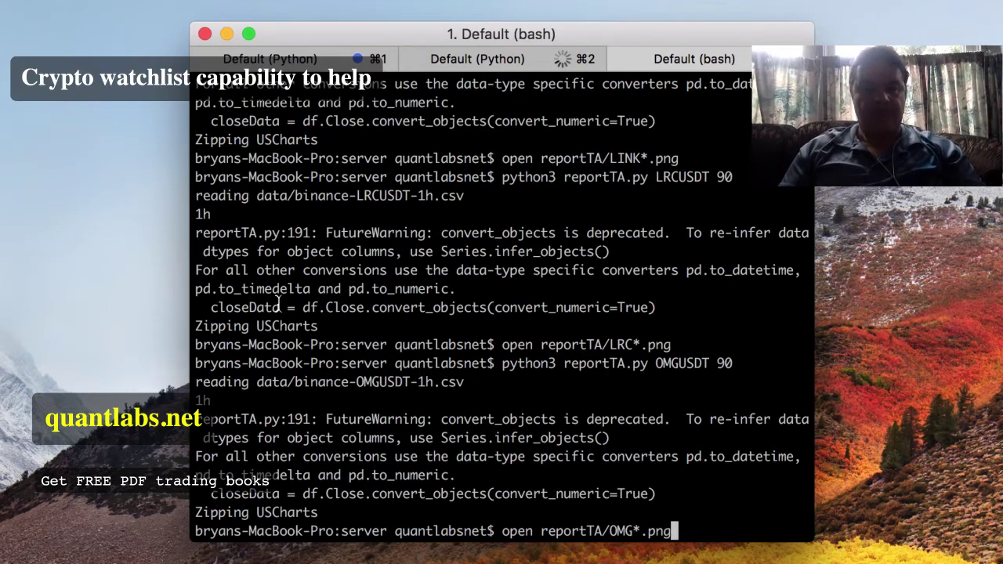
pyautogui.press('Return')
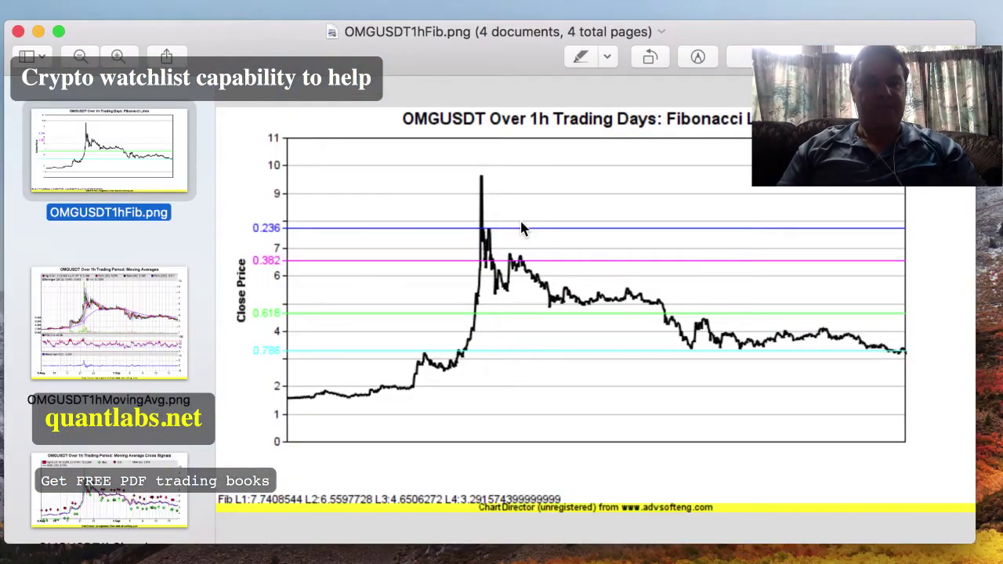
# - View the OMGUSDT moving-average, signals and trendline charts, then quit Preview
pyautogui.click(122, 307)
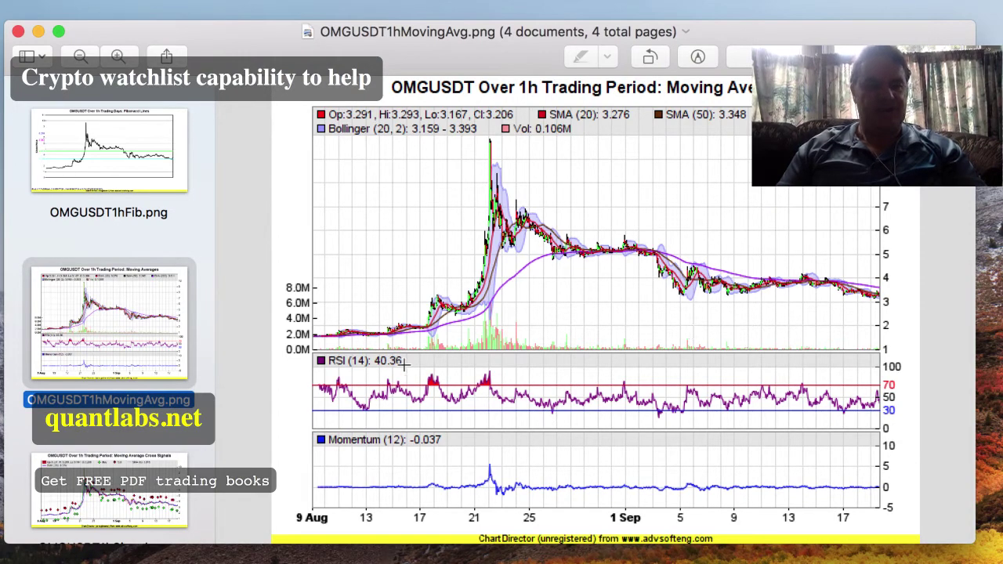
pyautogui.scroll(-5, 148, 325)
pyautogui.click(109, 329)
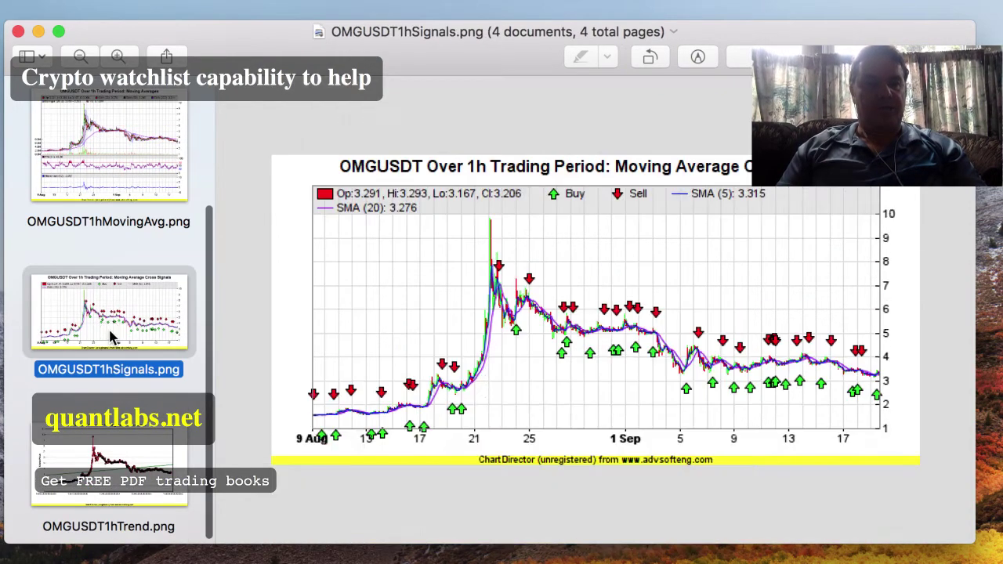
pyautogui.press('Down')
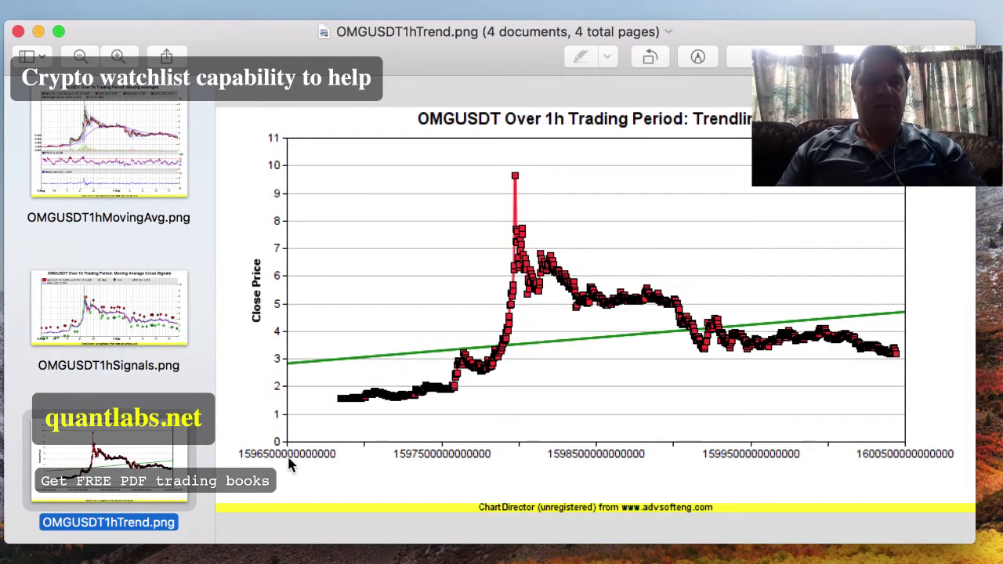
pyautogui.press('super+q')
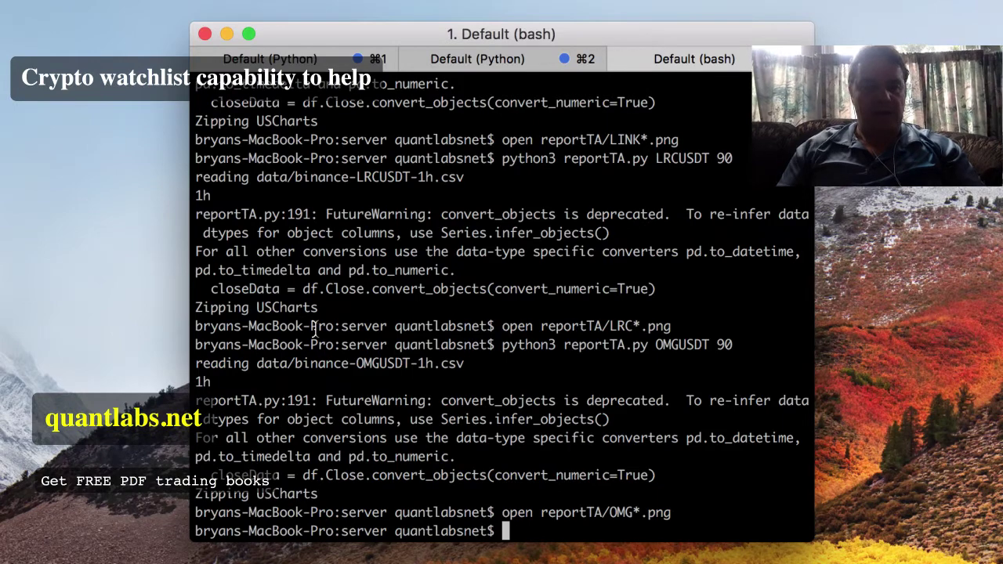
# - Run the reportTA.py report for SNXUSDT 90 by editing the recalled OMGUSDT command
pyautogui.write('python3 ')
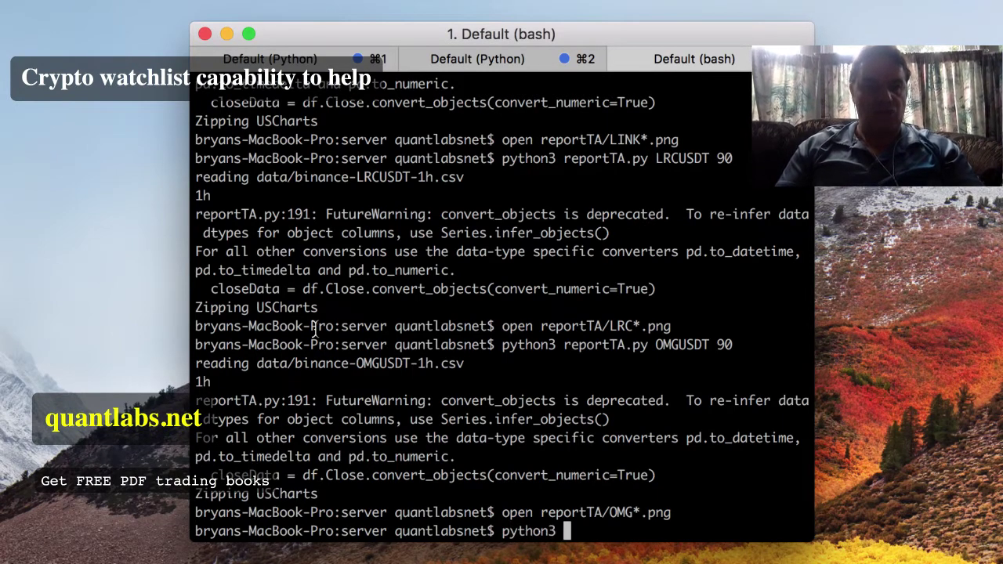
pyautogui.write('SX')
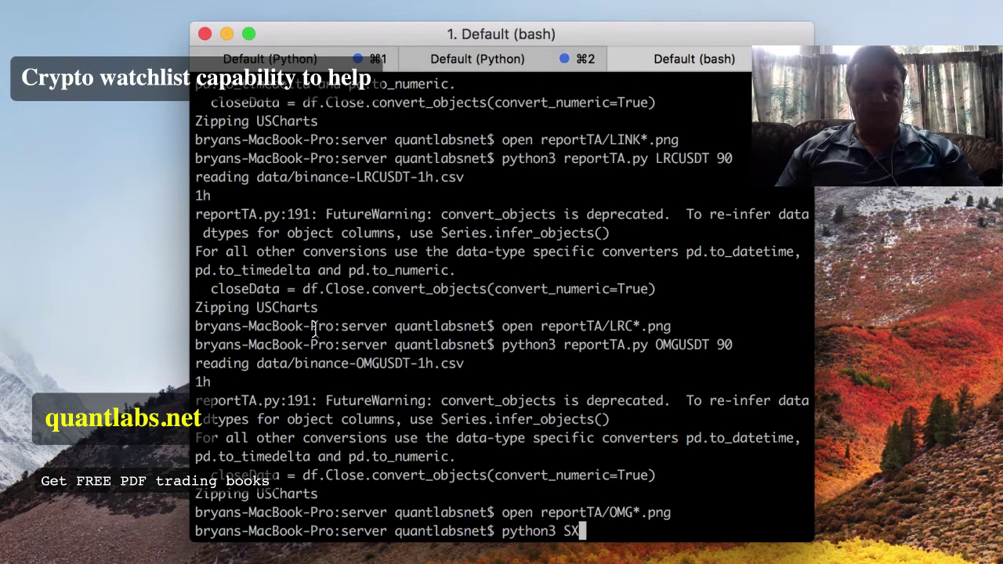
pyautogui.press('Up')
pyautogui.press('Up')
pyautogui.press('Left')
pyautogui.press('Left')
pyautogui.press('Left')
pyautogui.press('Left')
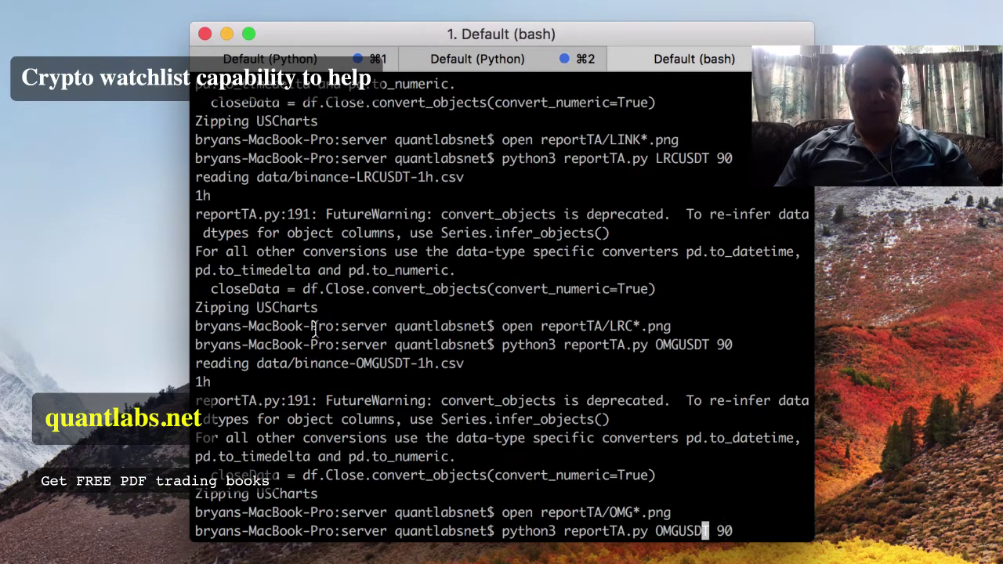
pyautogui.press('Left')
pyautogui.press('Left')
pyautogui.press('Left')
pyautogui.press('BackSpace')
pyautogui.press('BackSpace')
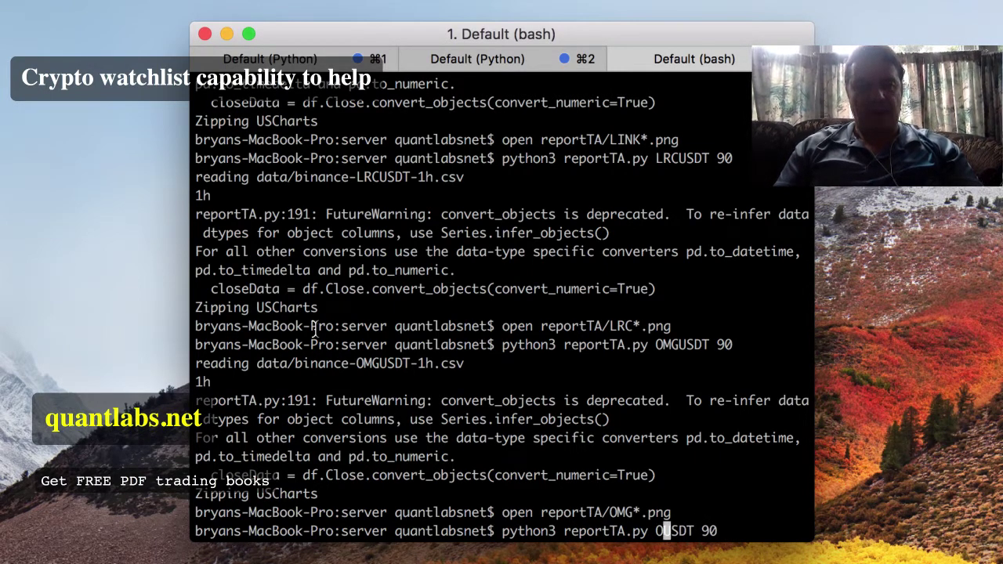
pyautogui.press('Right')
pyautogui.press('Right')
pyautogui.press('Right')
pyautogui.press('Right')
pyautogui.press('Right')
pyautogui.press('Right')
pyautogui.press('Right')
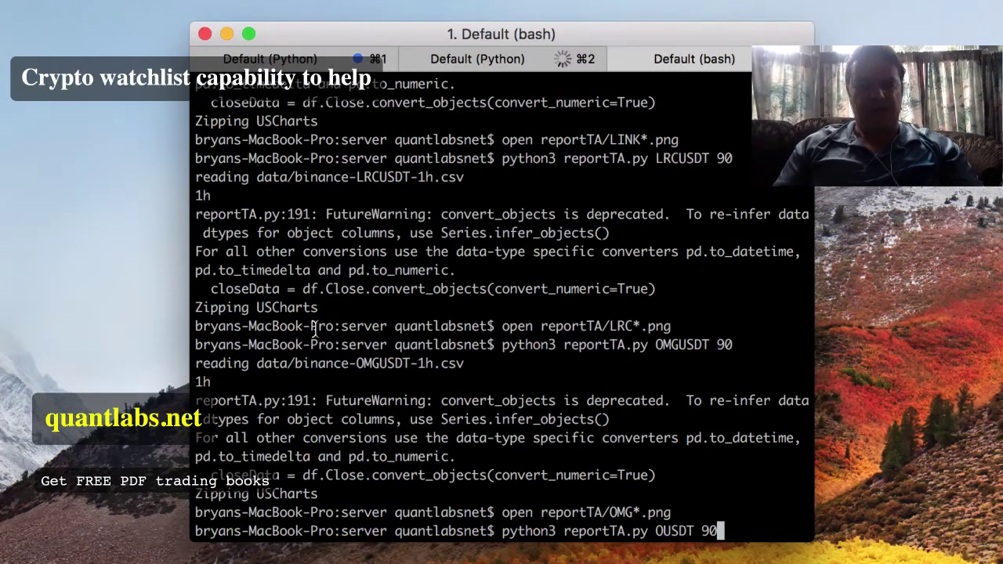
pyautogui.press('BackSpace')
pyautogui.press('BackSpace')
pyautogui.press('BackSpace')
pyautogui.press('BackSpace')
pyautogui.press('BackSpace')
pyautogui.press('BackSpace')
pyautogui.press('BackSpace')
pyautogui.press('BackSpace')
pyautogui.write('SNX')
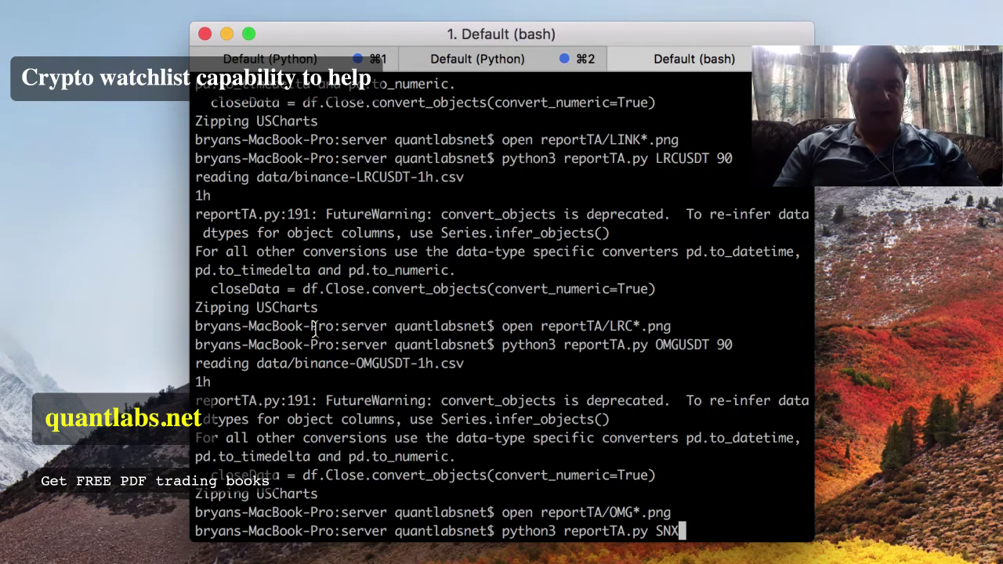
pyautogui.write('USDT')
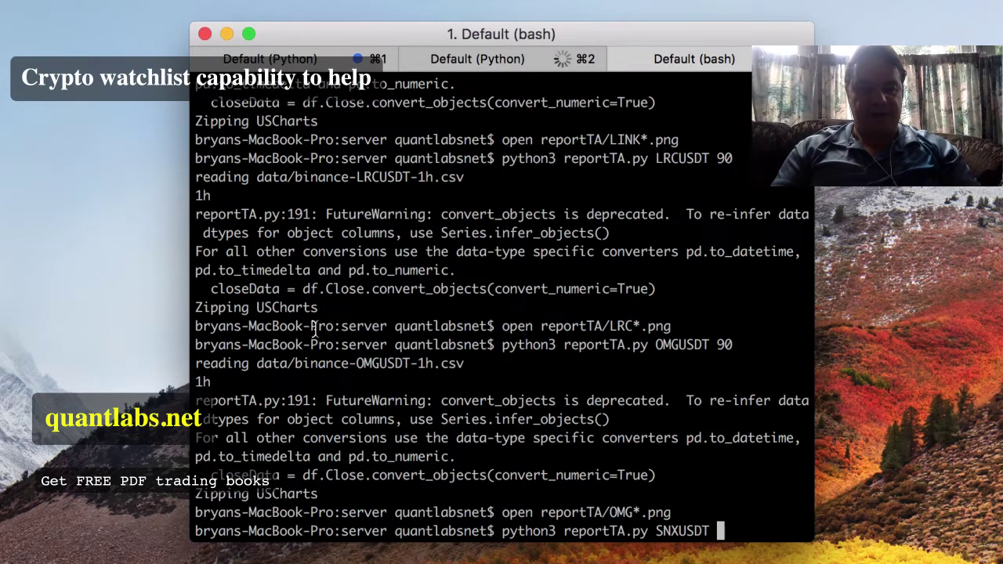
pyautogui.write(' 90')
pyautogui.press('Return')
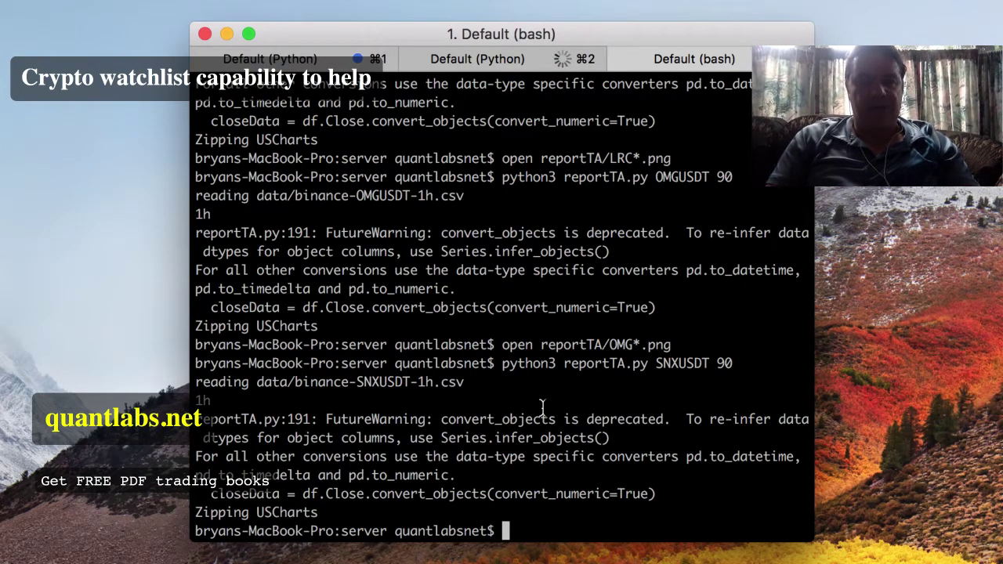
# - Open the four SNX chart PNGs with open reportTA/SNX*.png
pyautogui.write('open')
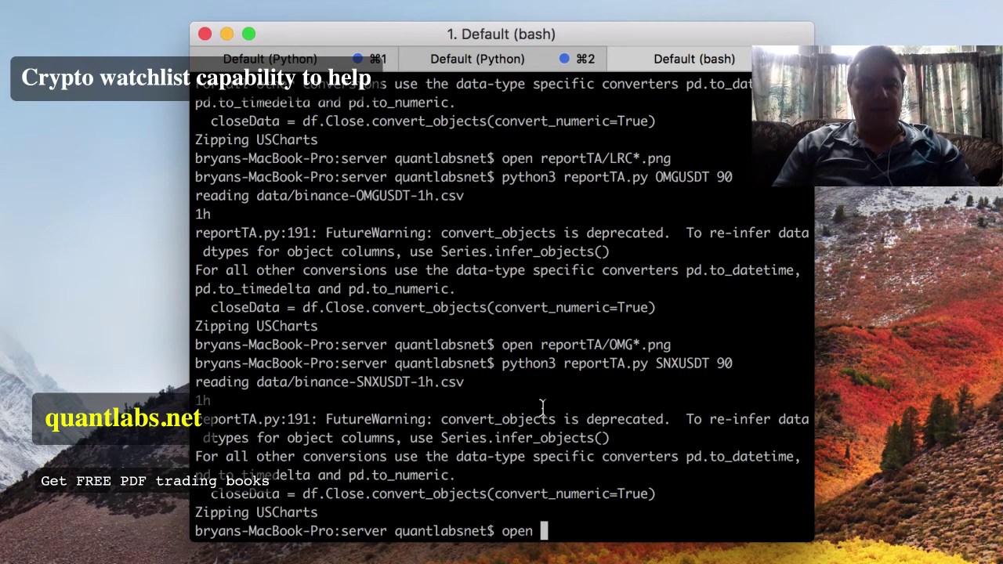
pyautogui.write('report')
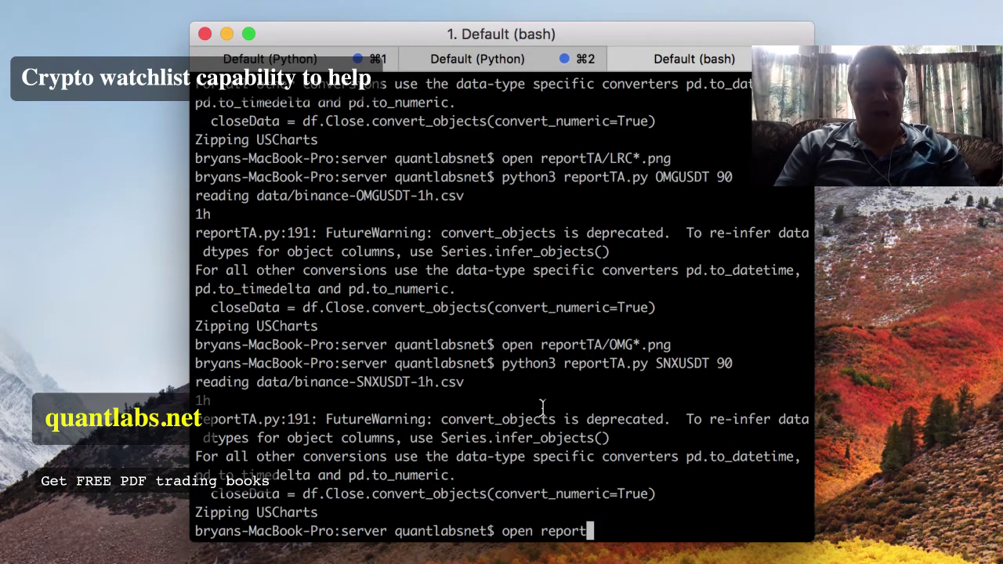
pyautogui.write('TA')
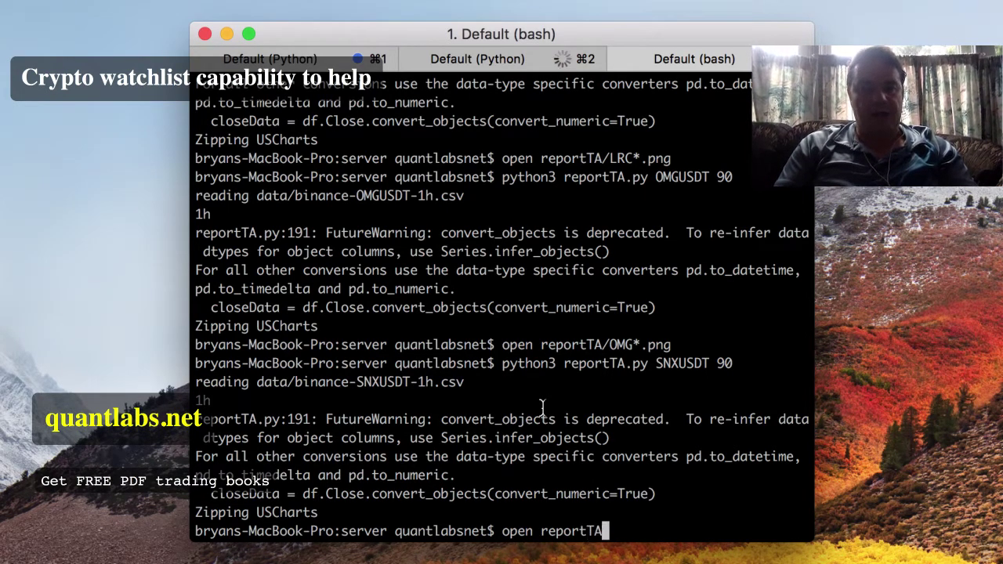
pyautogui.write('/')
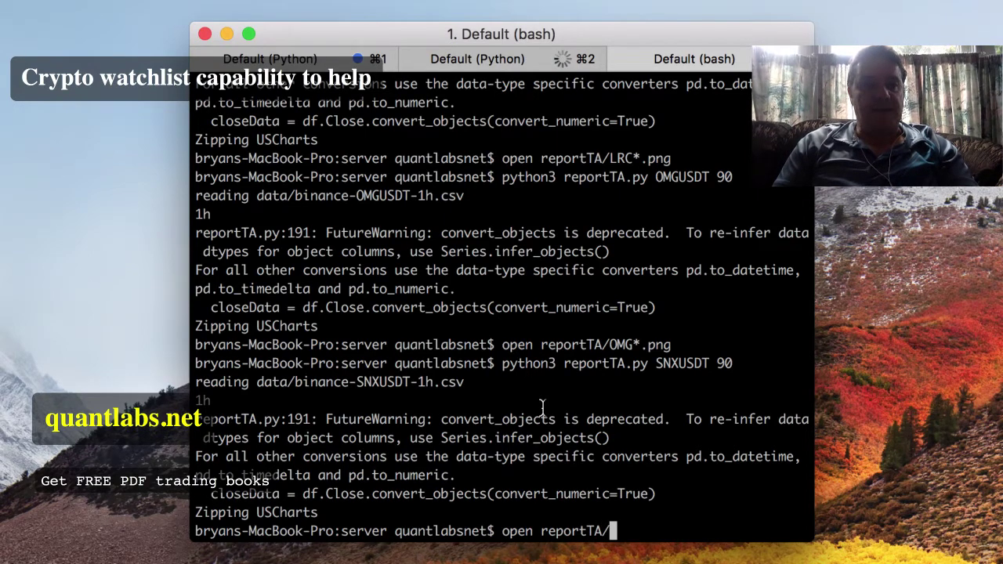
pyautogui.write('SNX*.png')
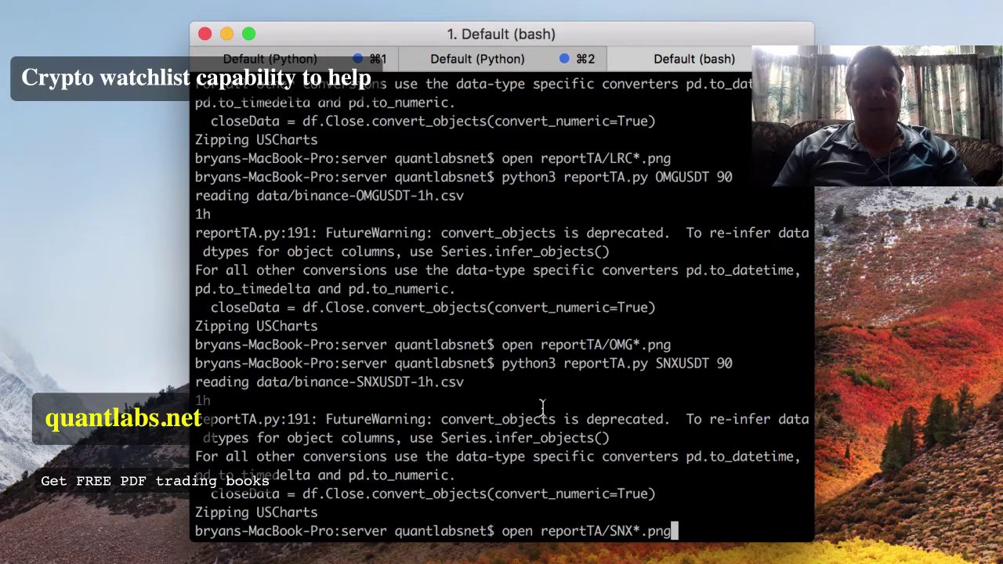
pyautogui.press('Return')
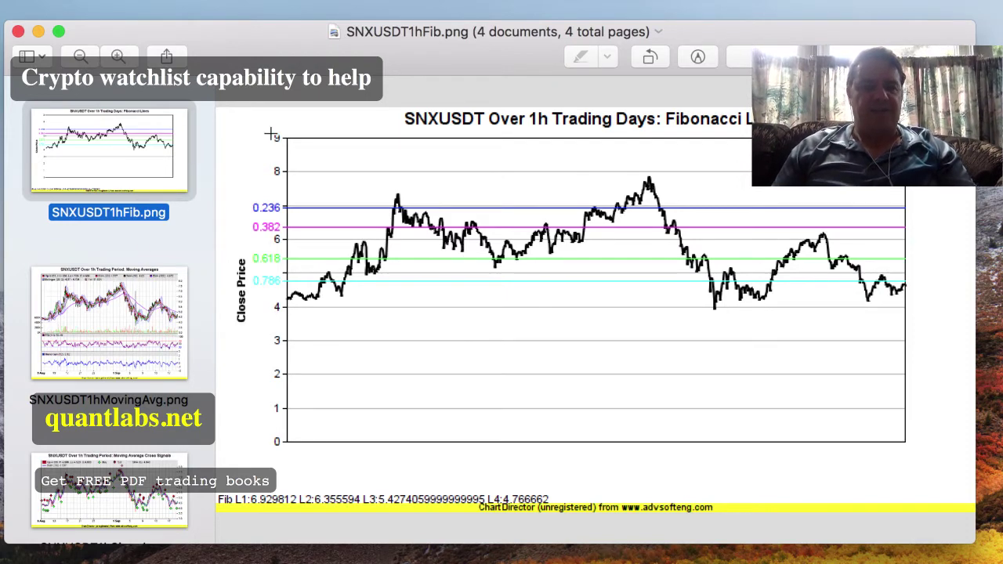
# - Step down to the SNXUSDT moving-average and signals charts, then quit Preview
pyautogui.press('Down')
pyautogui.press('Down')
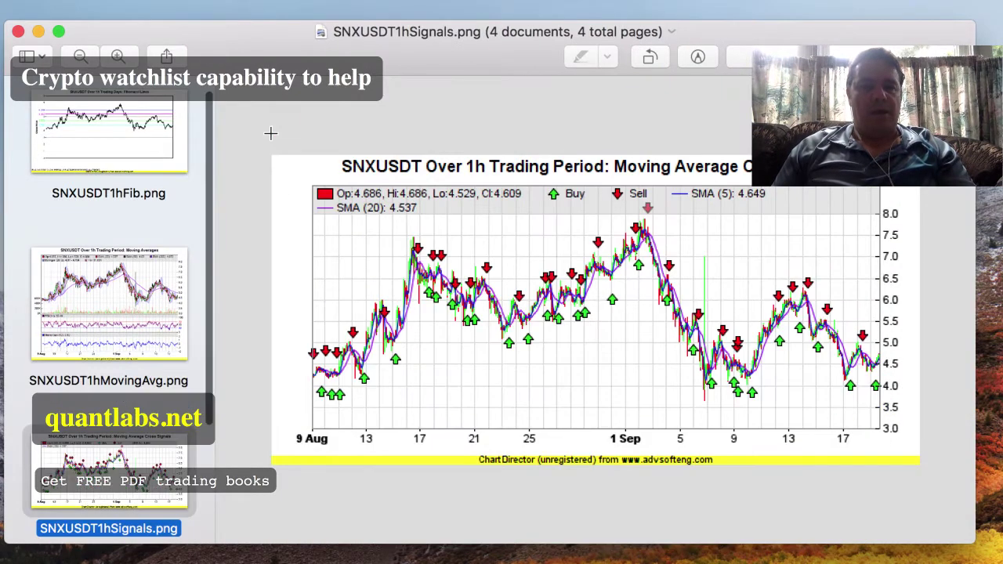
pyautogui.press('Down')
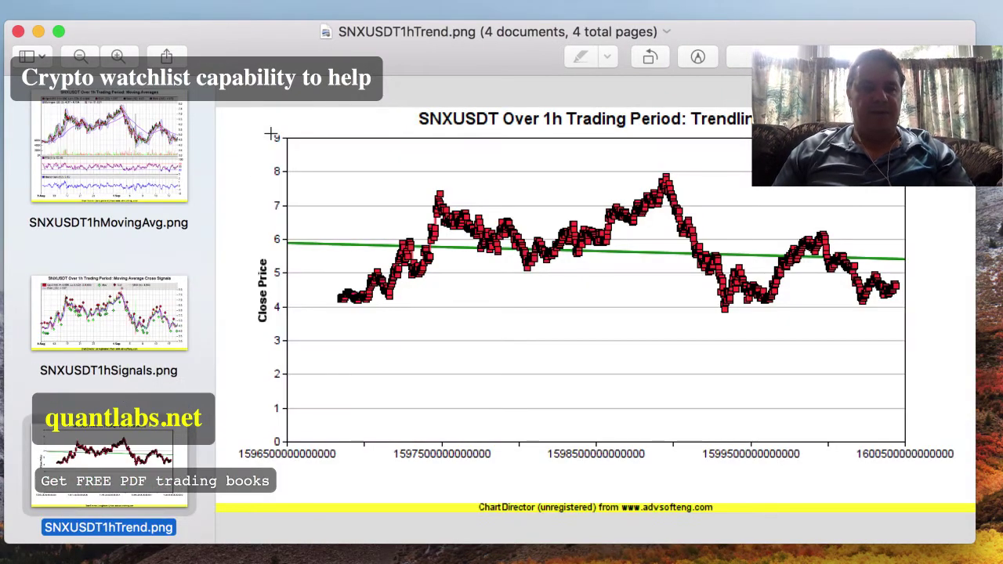
pyautogui.press('super+q')
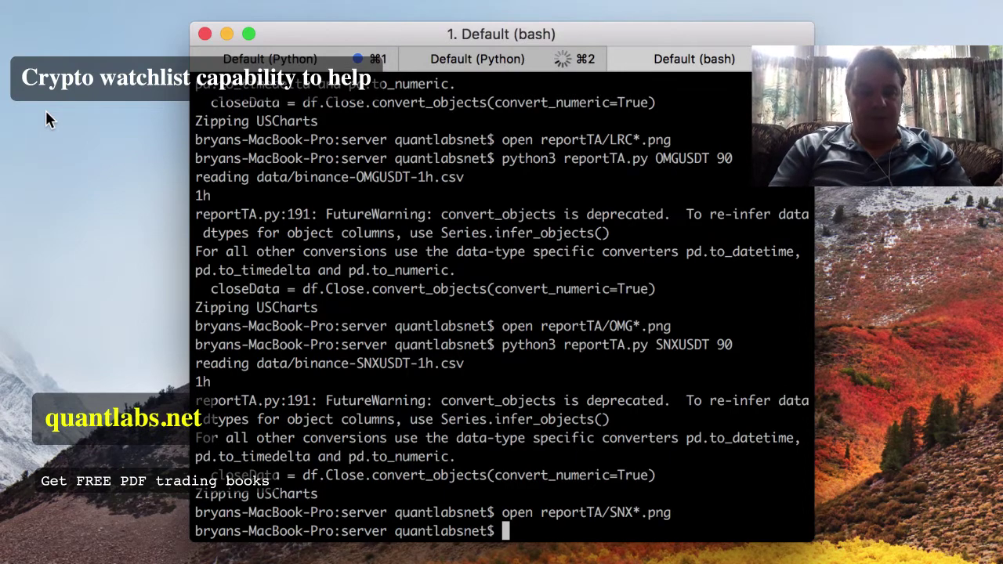
# - Run python3 reportTA.py SRMUSDT 90 by editing the recalled SNXUSDT command
pyautogui.write('pytho3n')
pyautogui.press('BackSpace')
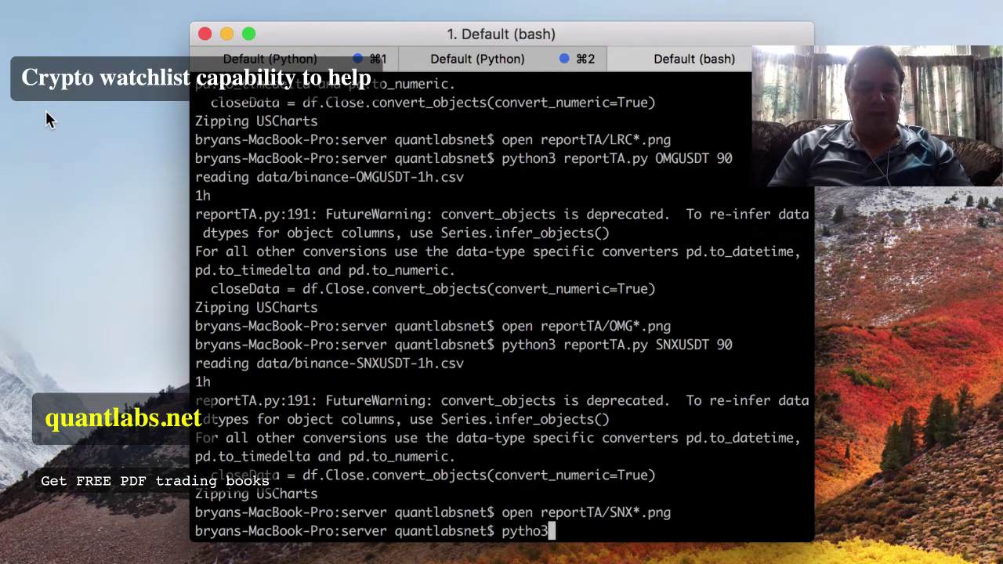
pyautogui.press('BackSpace')
pyautogui.write('n3 ')
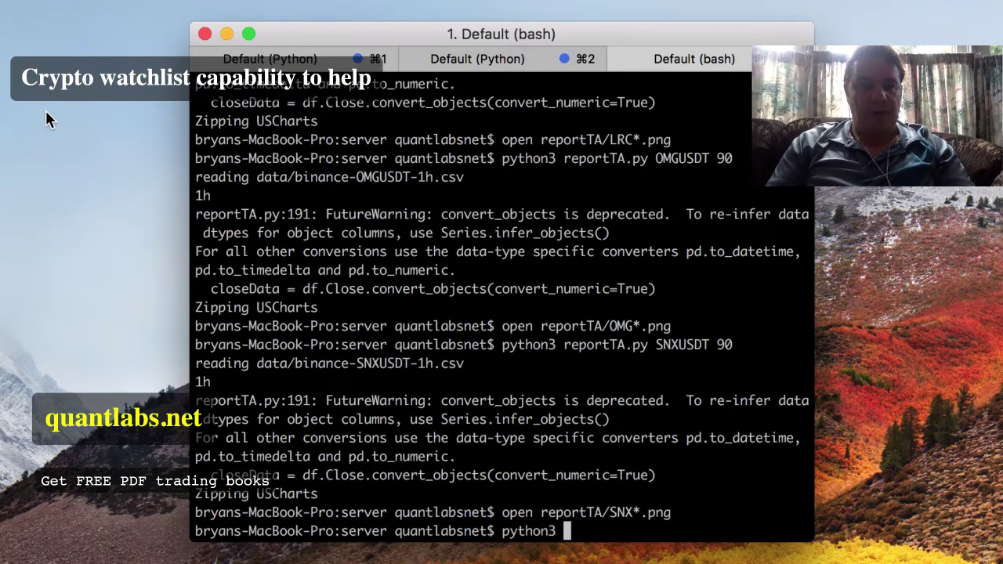
pyautogui.write('SRM')
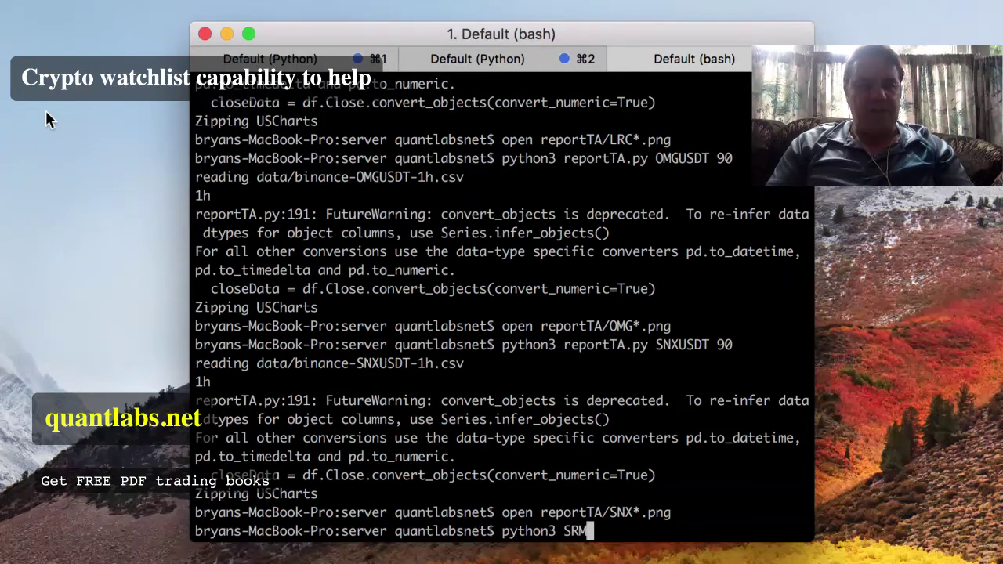
pyautogui.press('BackSpace')
pyautogui.press('BackSpace')
pyautogui.press('BackSpace')
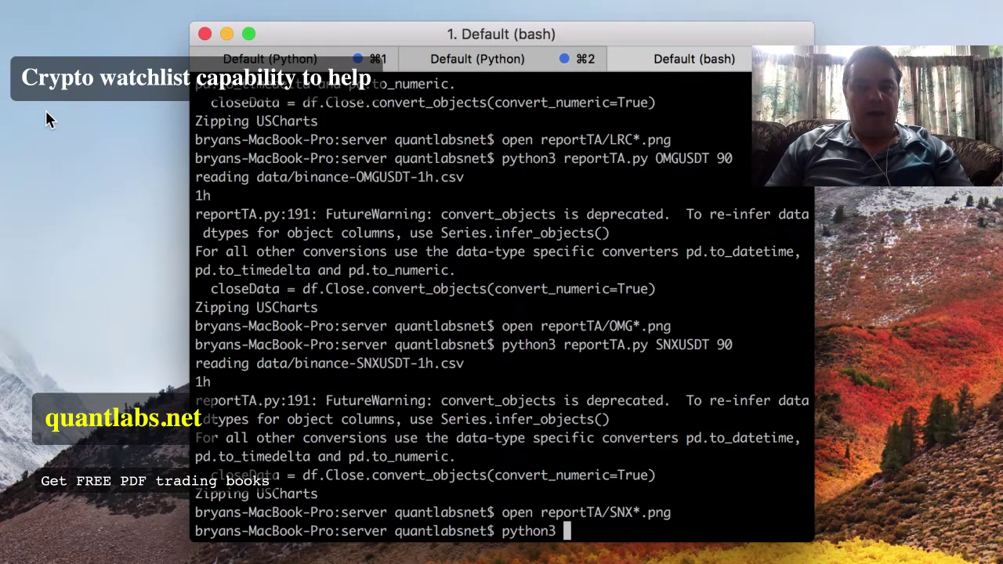
pyautogui.press('Up')
pyautogui.press('Up')
pyautogui.press('Left')
pyautogui.press('Left')
pyautogui.press('Left')
pyautogui.press('Left')
pyautogui.press('Left')
pyautogui.press('Left')
pyautogui.press('Left')
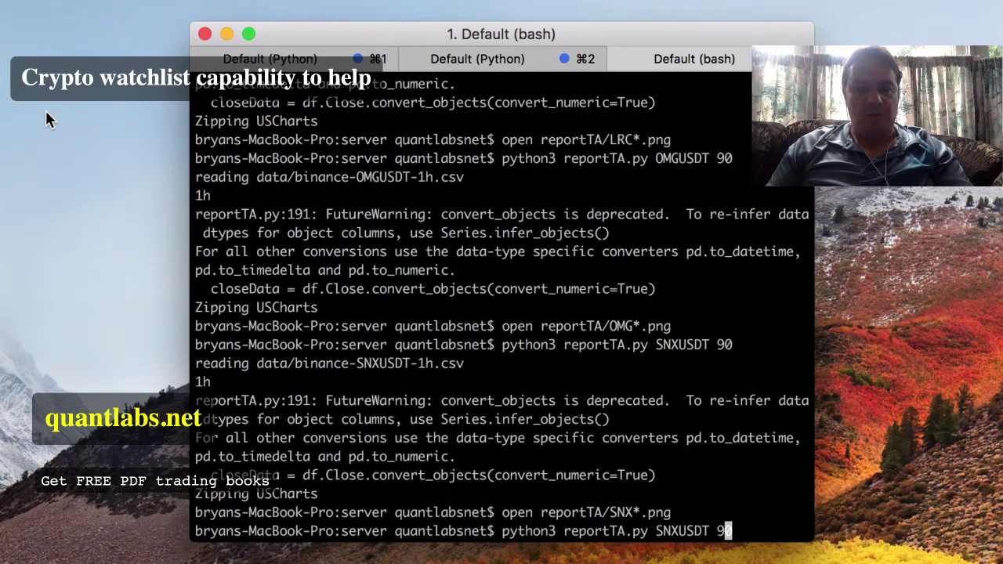
pyautogui.press('BackSpace')
pyautogui.press('BackSpace')
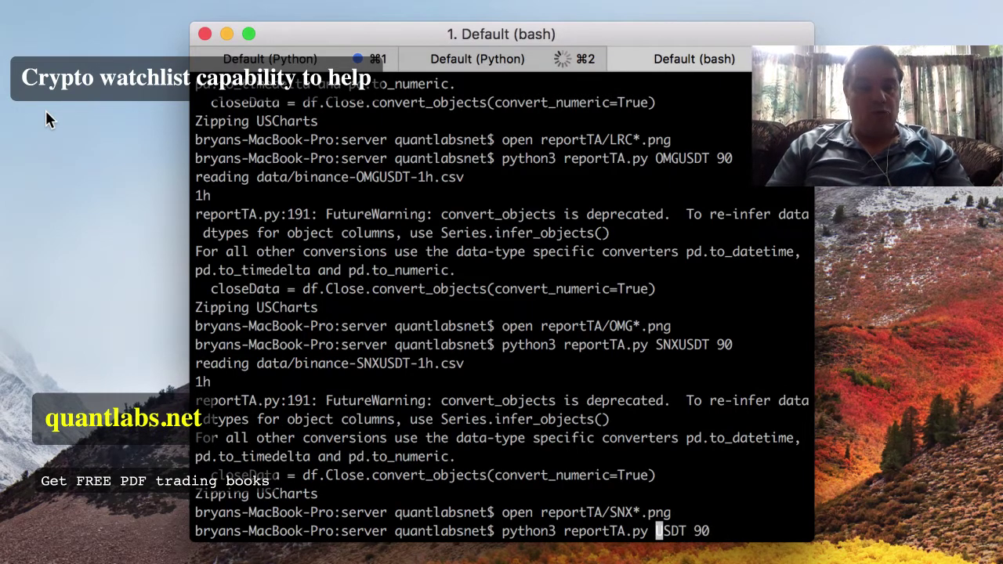
pyautogui.write('RM')
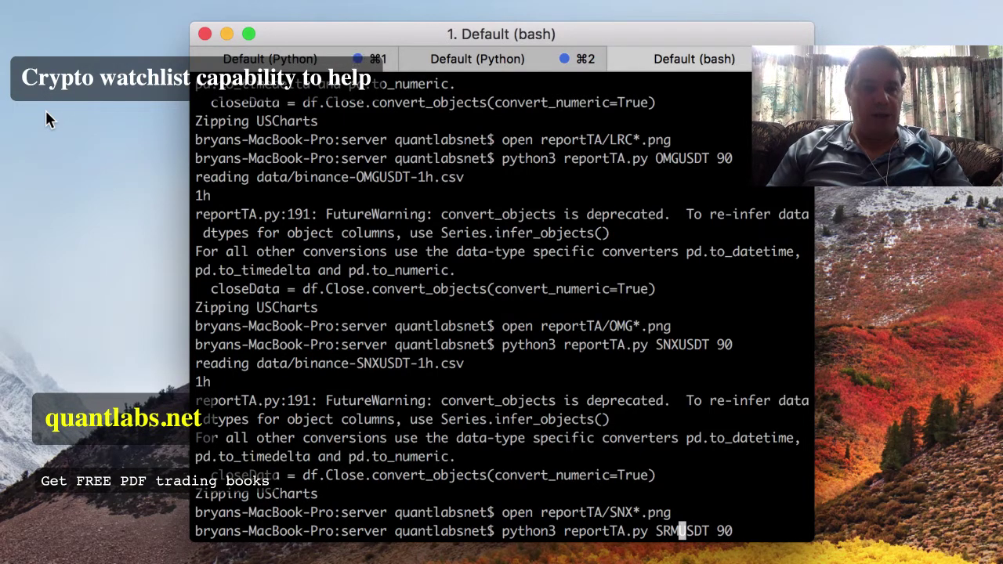
pyautogui.press('Return')
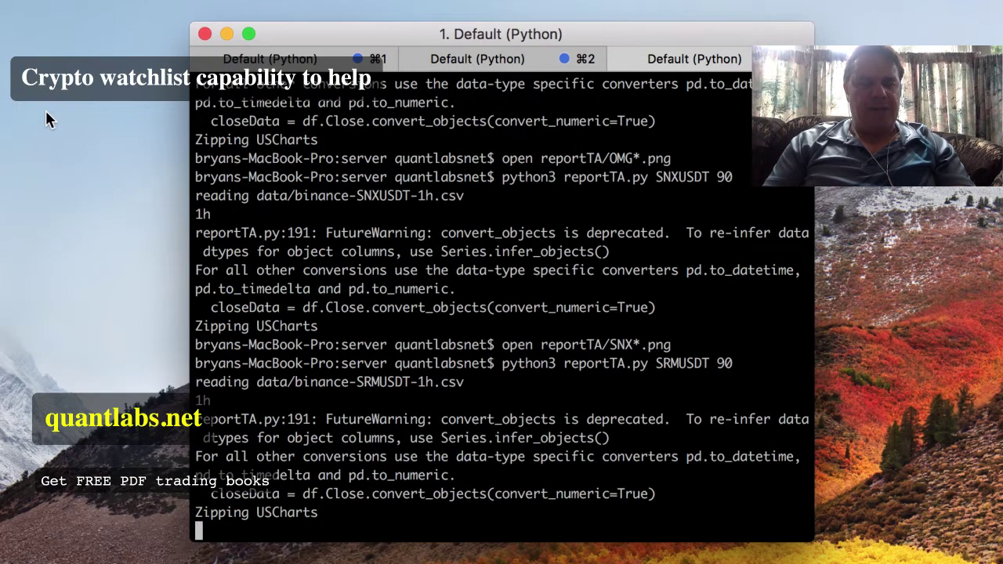
# - Open the generated SRM chart images with open reportTA/SRM*.png
pyautogui.write('open')
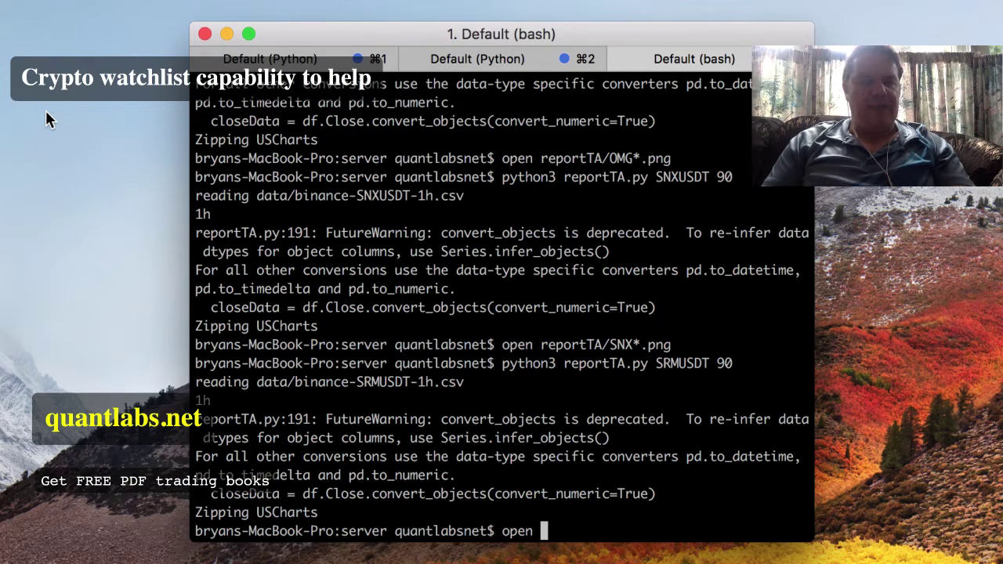
pyautogui.write('SRM')
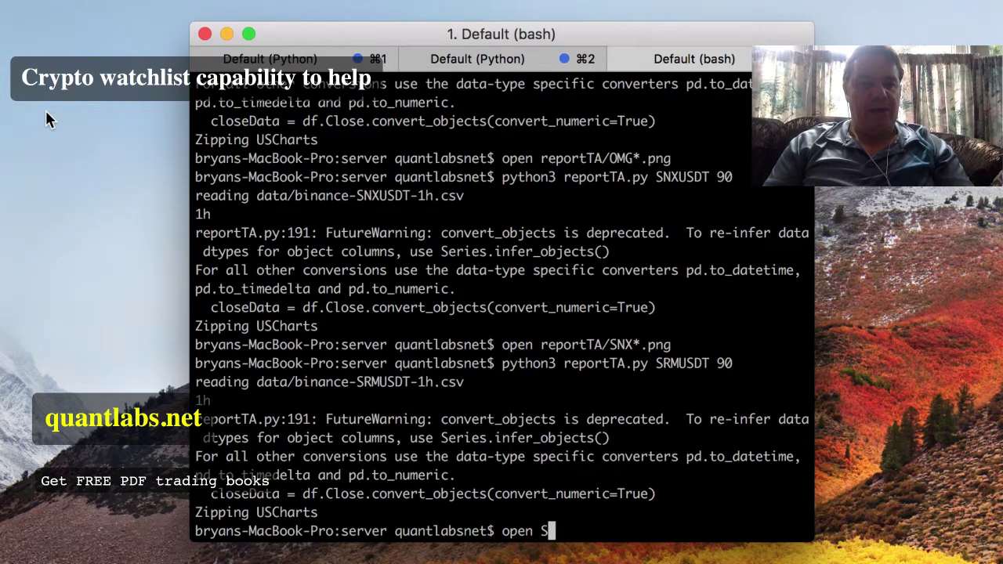
pyautogui.press('BackSpace')
pyautogui.press('BackSpace')
pyautogui.press('BackSpace')
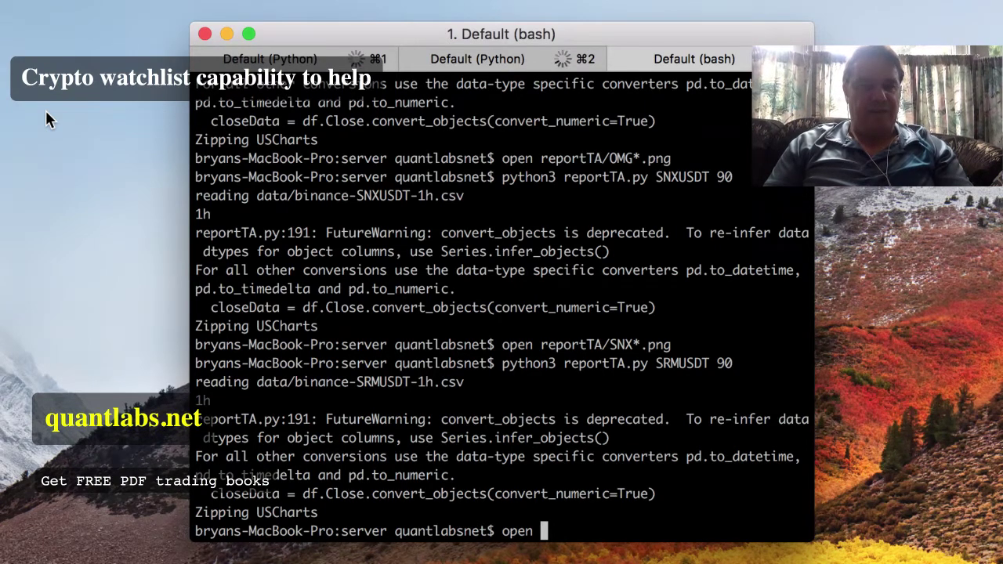
pyautogui.write('SR')
pyautogui.press('BackSpace')
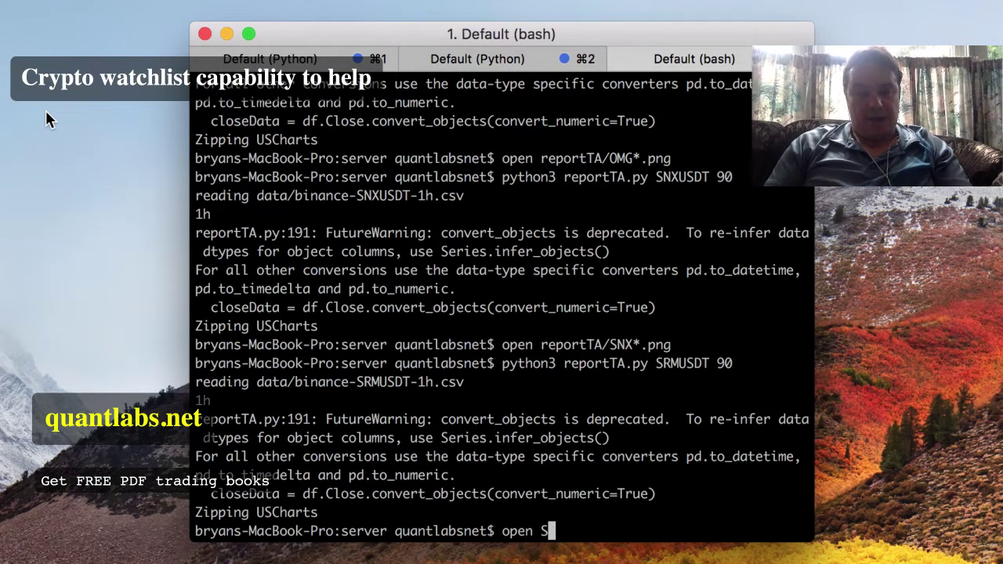
pyautogui.write('RM*')
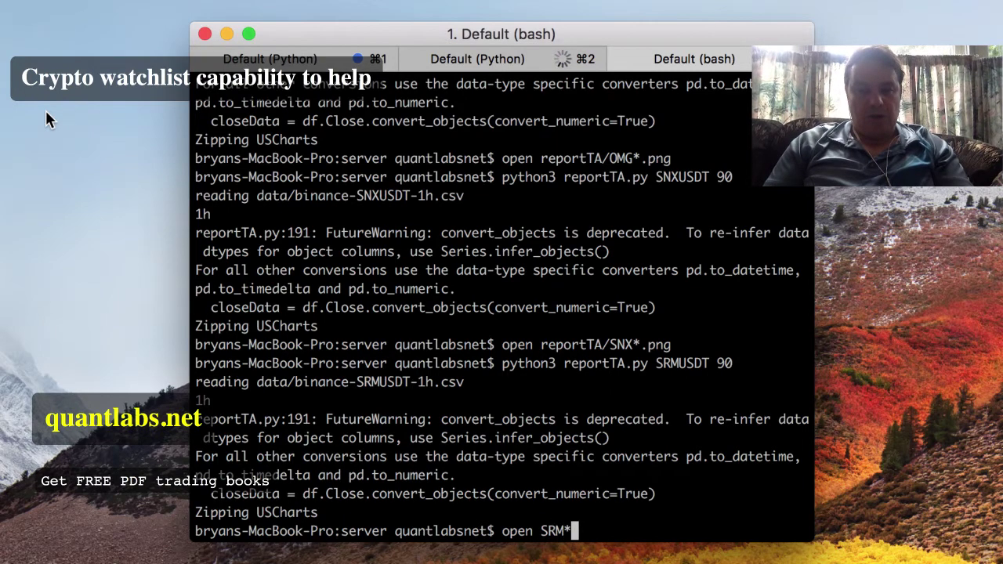
pyautogui.press('BackSpace')
pyautogui.press('BackSpace')
pyautogui.press('BackSpace')
pyautogui.press('BackSpace')
pyautogui.write('report')
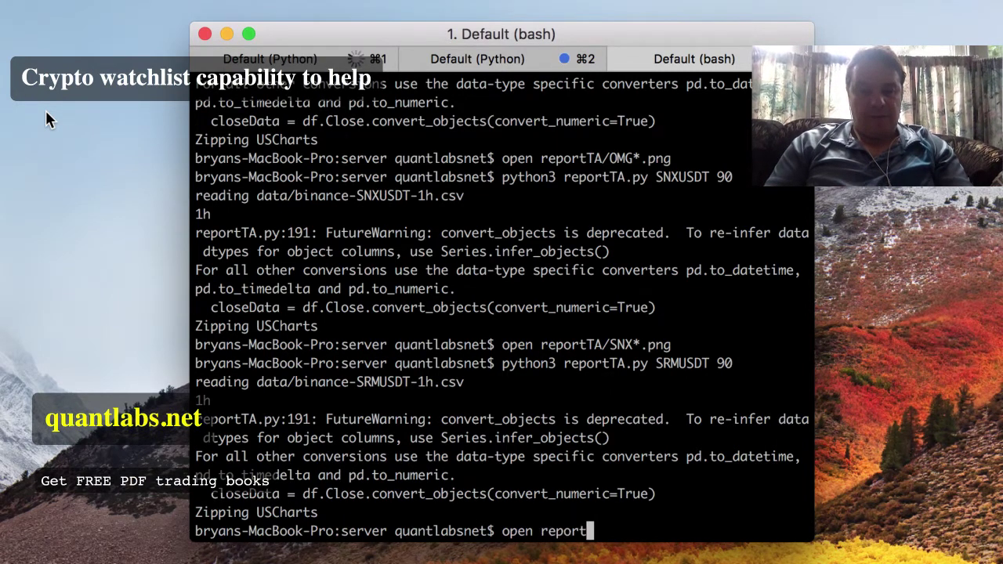
pyautogui.write('TA/SRM')
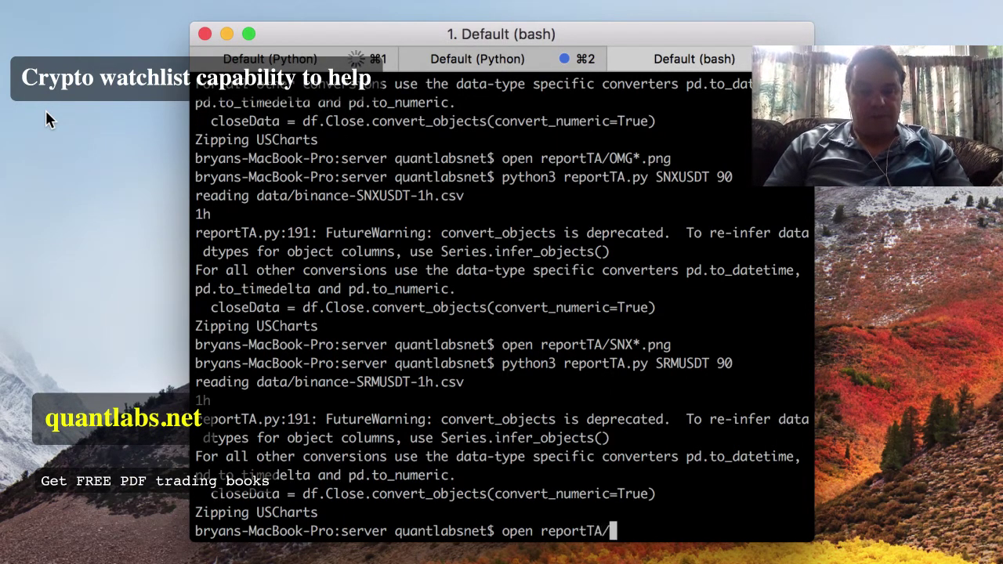
pyautogui.write('*.png')
pyautogui.press('Return')
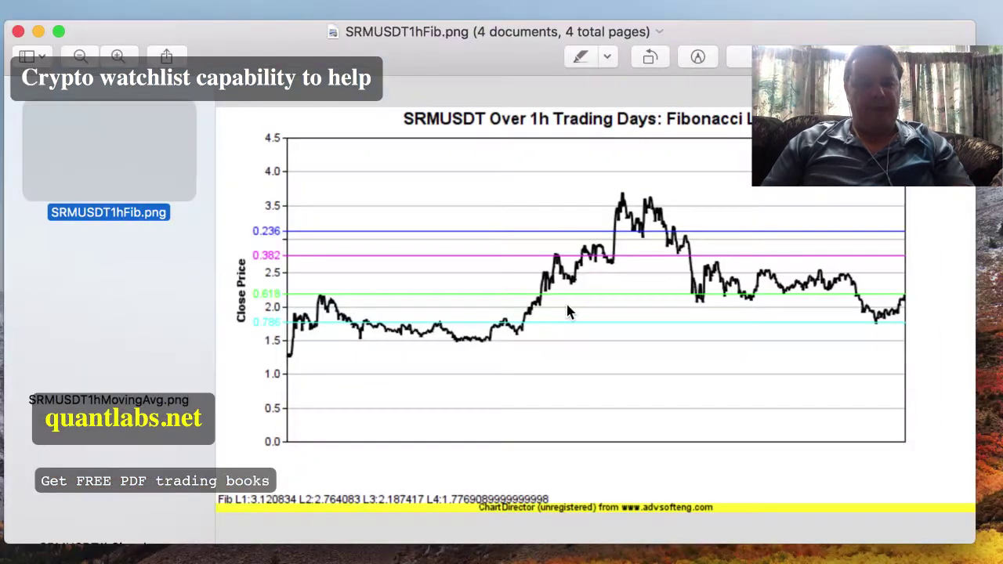
# - Page through the SRMUSDT moving-average, signals and trend charts, then close Preview with Cmd+W
pyautogui.click(157, 309)
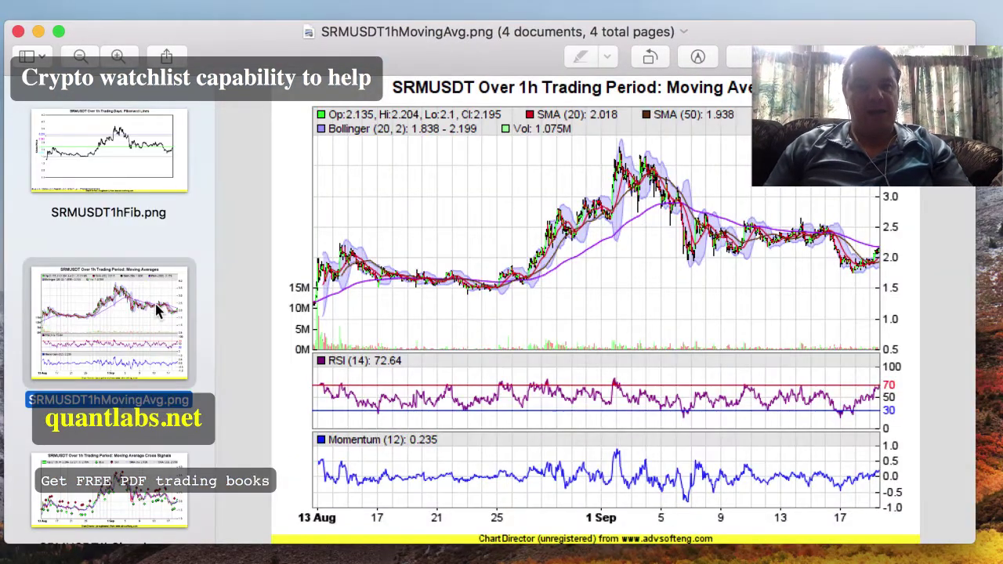
pyautogui.press('Down')
pyautogui.press('Up')
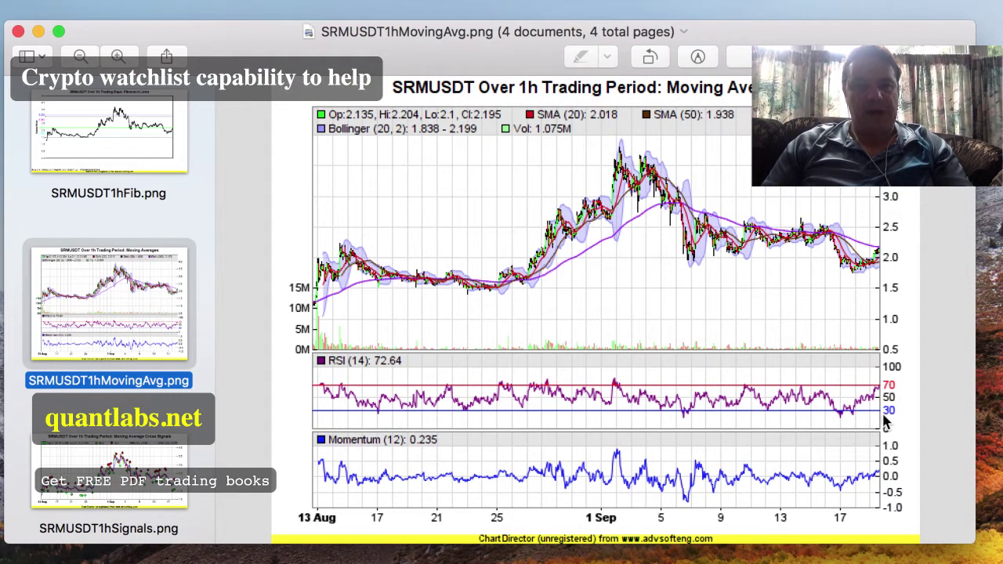
pyautogui.press('Down')
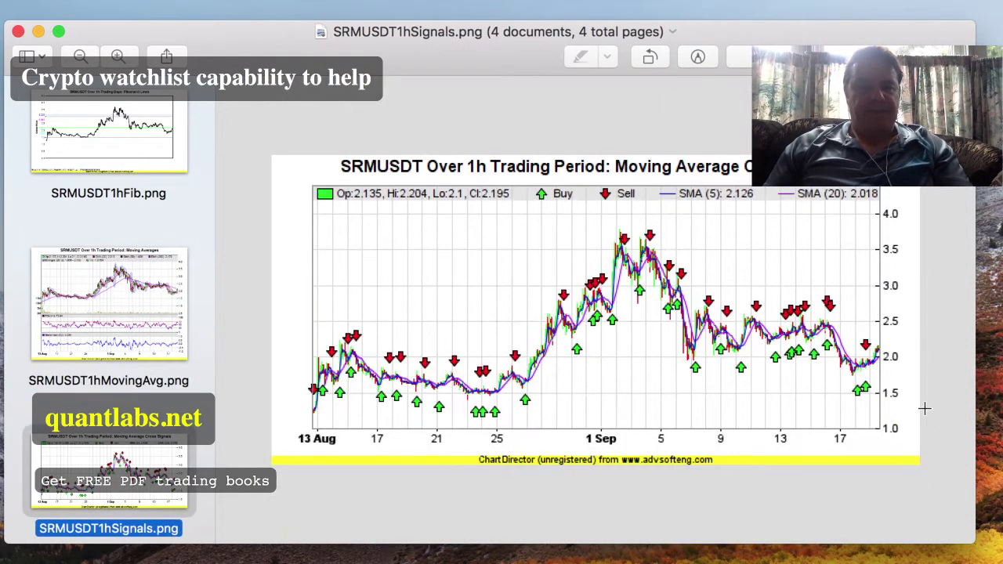
pyautogui.press('Down')
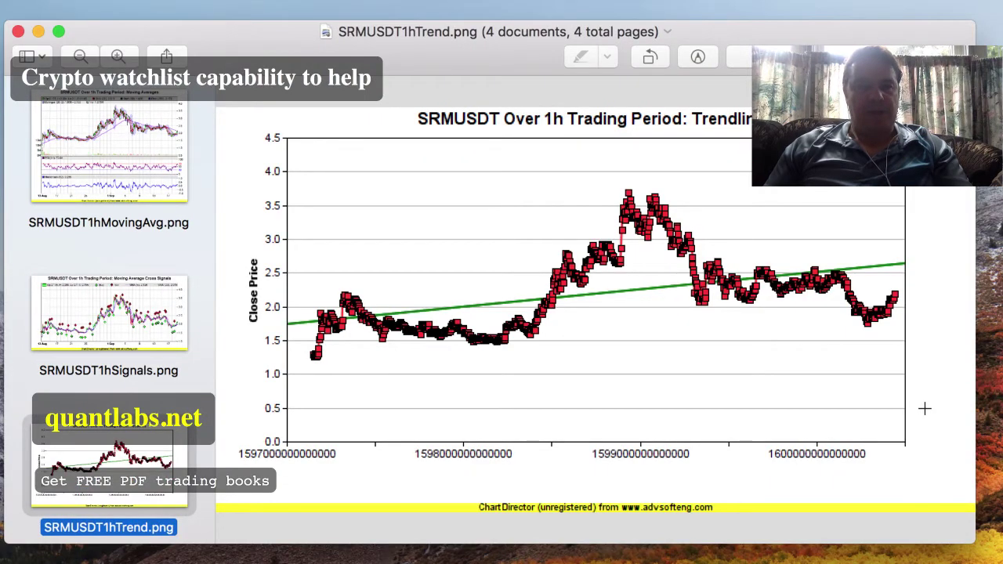
pyautogui.press('Up')
pyautogui.press('Down')
pyautogui.press('Up')
pyautogui.press('Down')
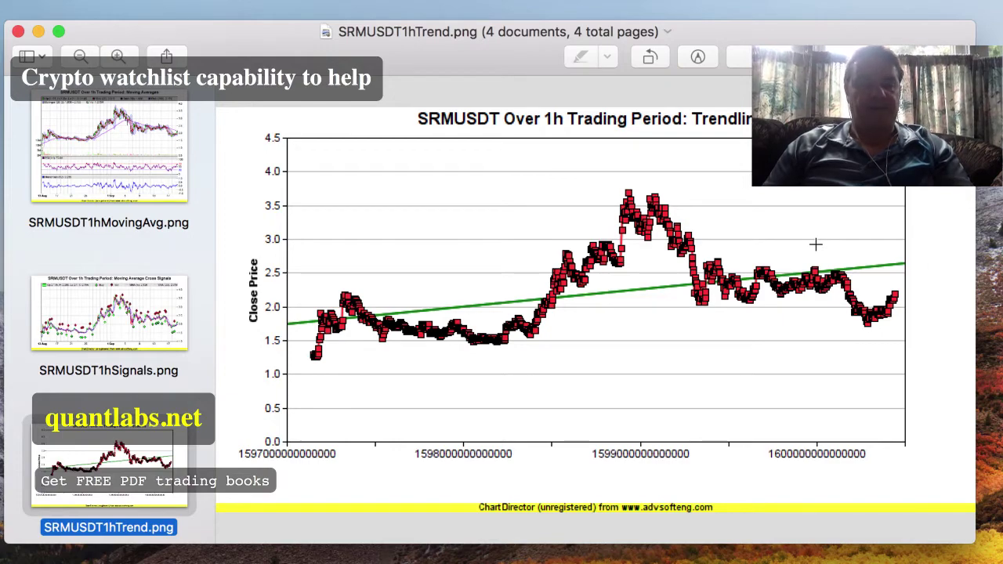
pyautogui.press('super+w')
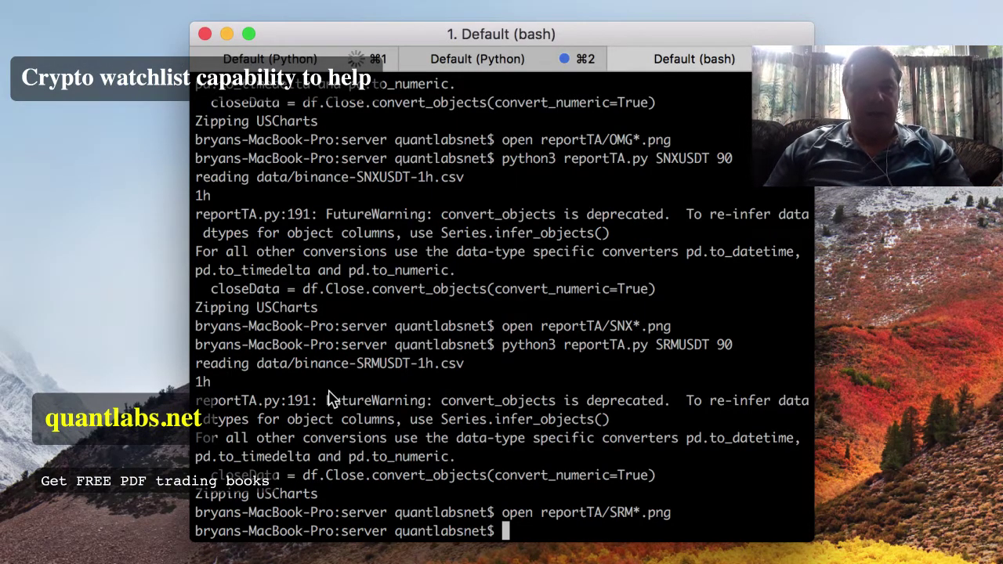
# - Rerun the recalled report command with the ticker changed to SXPUSDT over 90 periods
pyautogui.press('Up')
pyautogui.press('Up')
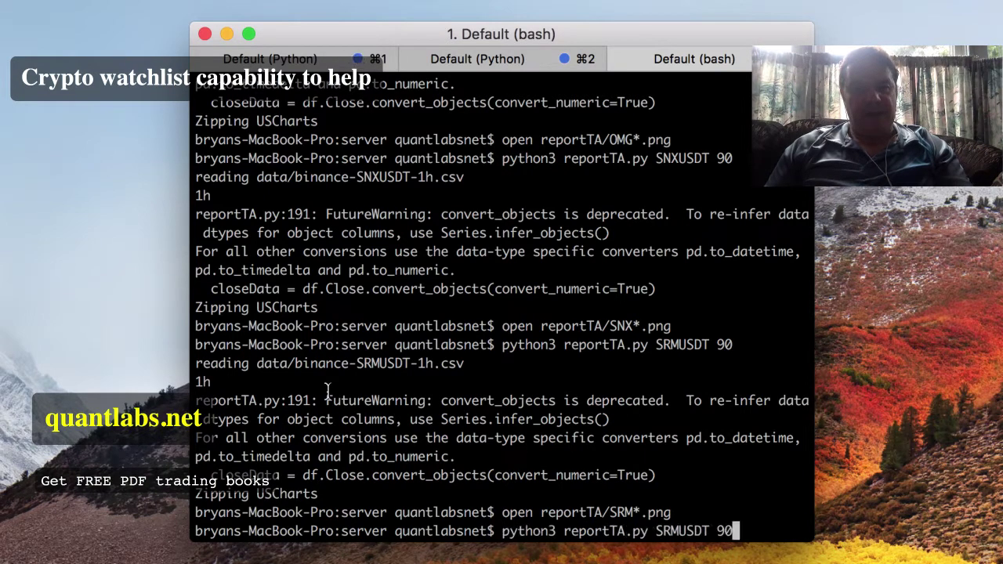
pyautogui.press('Left')
pyautogui.press('Left')
pyautogui.press('Left')
pyautogui.press('Left')
pyautogui.press('Left')
pyautogui.press('Left')
pyautogui.press('Left')
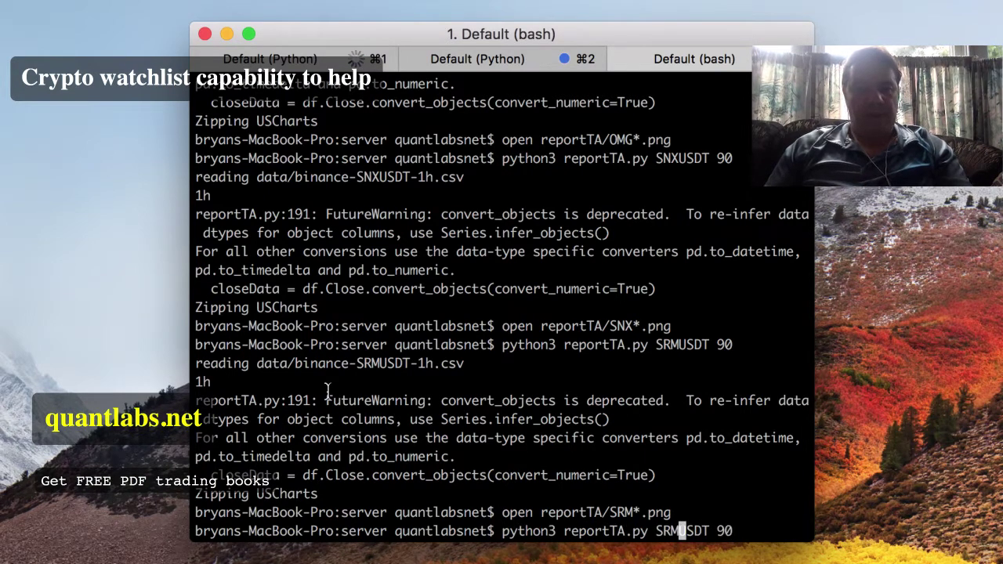
pyautogui.press('BackSpace')
pyautogui.press('BackSpace')
pyautogui.write('XP')
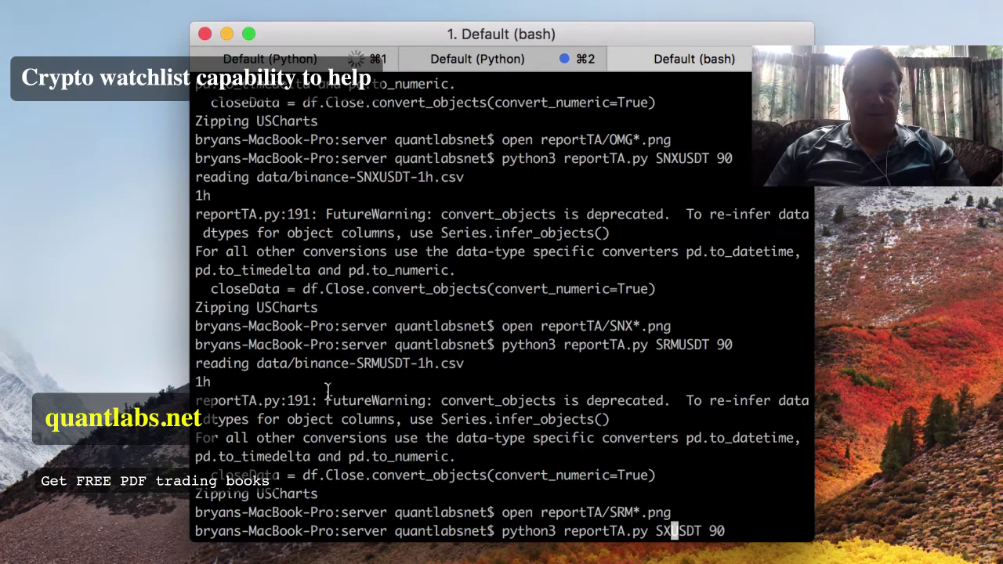
pyautogui.press('Return')
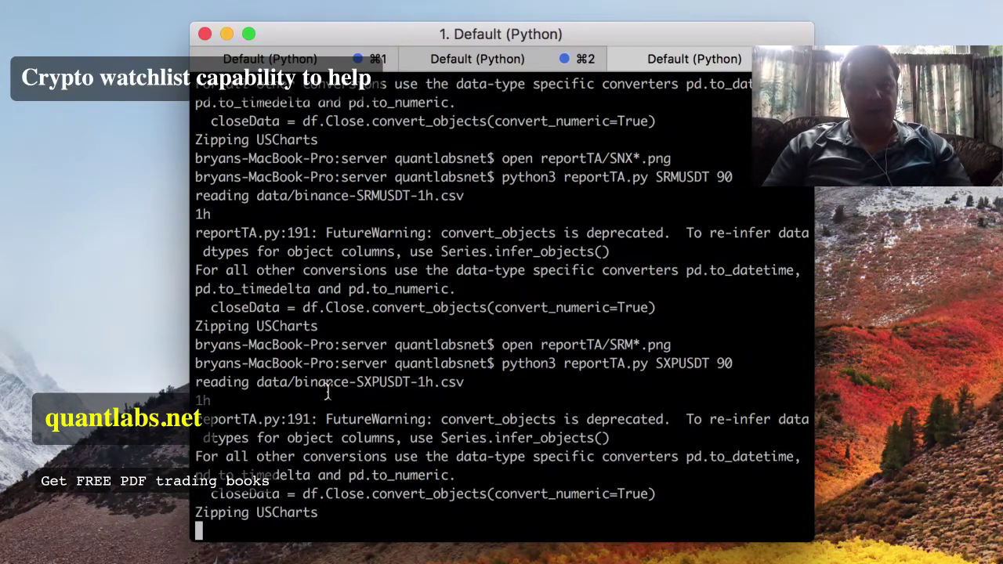
# - Open the SXPUSDT chart images with open reportTA/SXP*.png
pyautogui.write('open ')
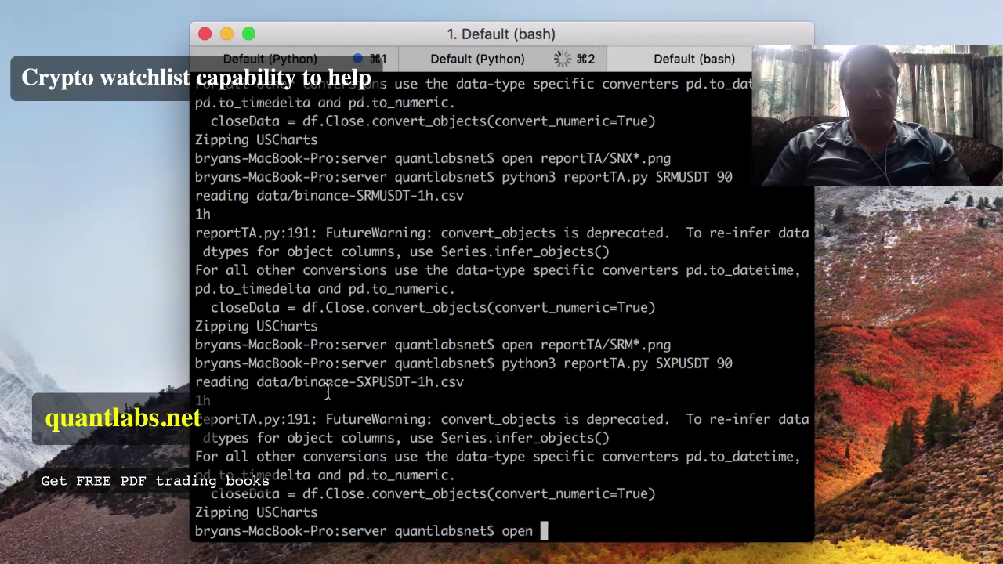
pyautogui.write('reportT')
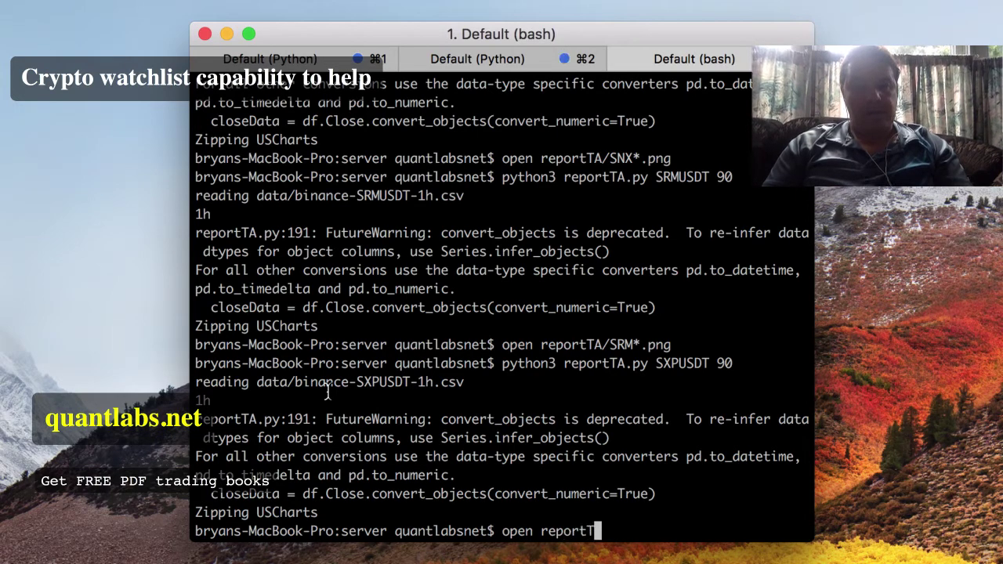
pyautogui.write('A/S')
pyautogui.write('XP*.png')
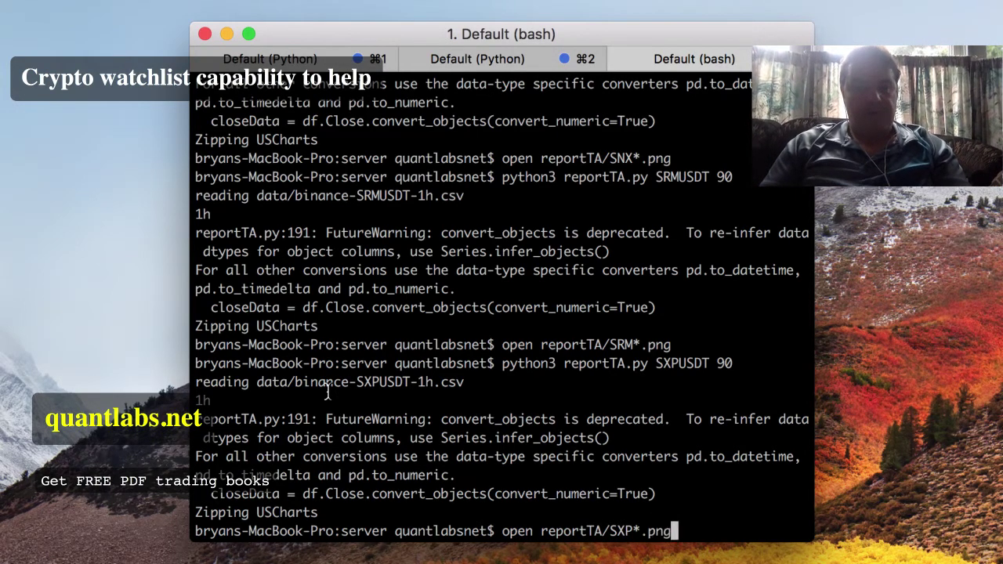
pyautogui.press('Return')
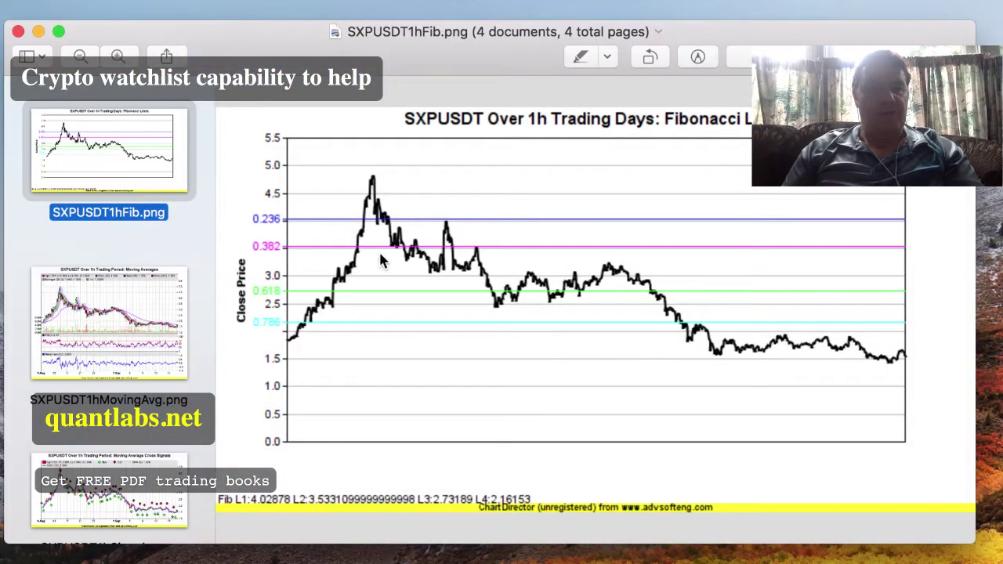
# - View the SXPUSDT moving-average and trendline charts, then quit Preview
pyautogui.click(167, 314)
pyautogui.scroll(-3, 152, 345)
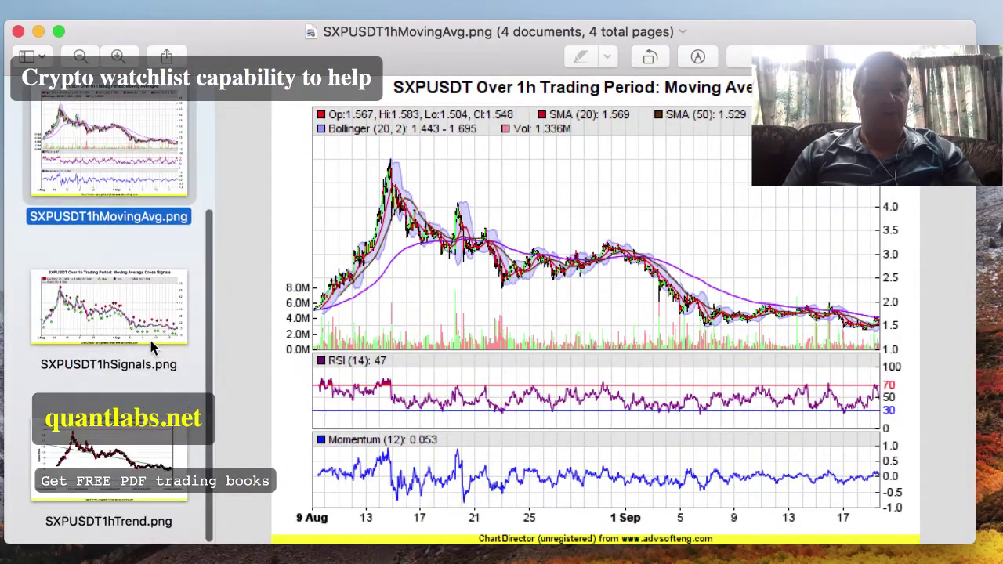
pyautogui.click(151, 442)
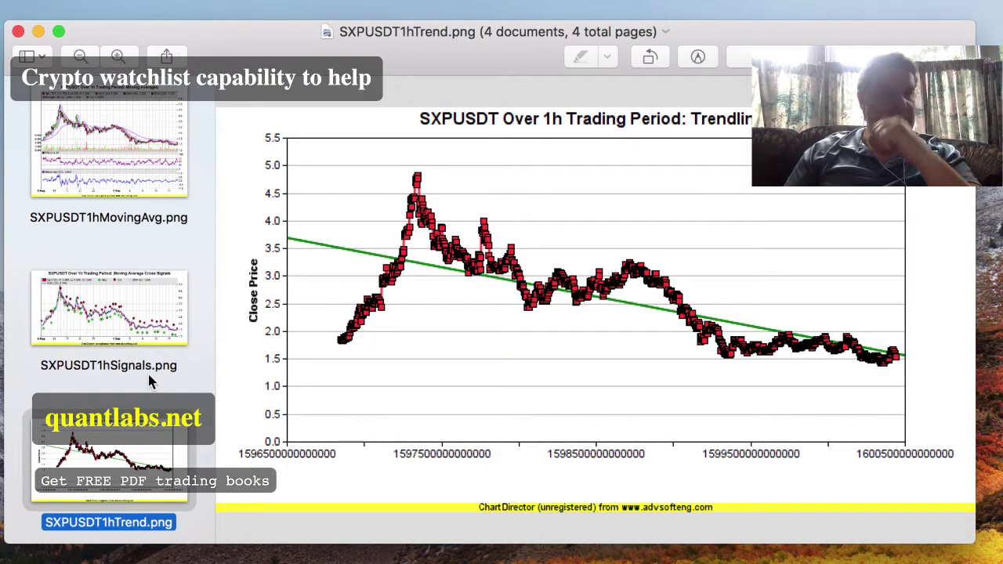
pyautogui.scroll(2, 151, 381)
pyautogui.press('super+q')
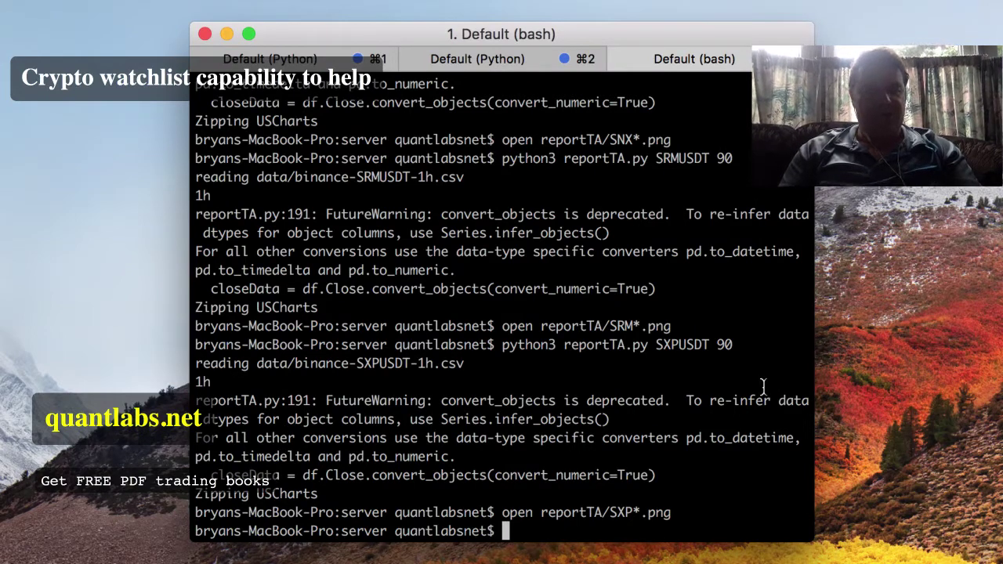
# - Run reportTA.py for THETAUSDT over 90 periods and open reportTA/THETA*.png
pyautogui.write('python3')
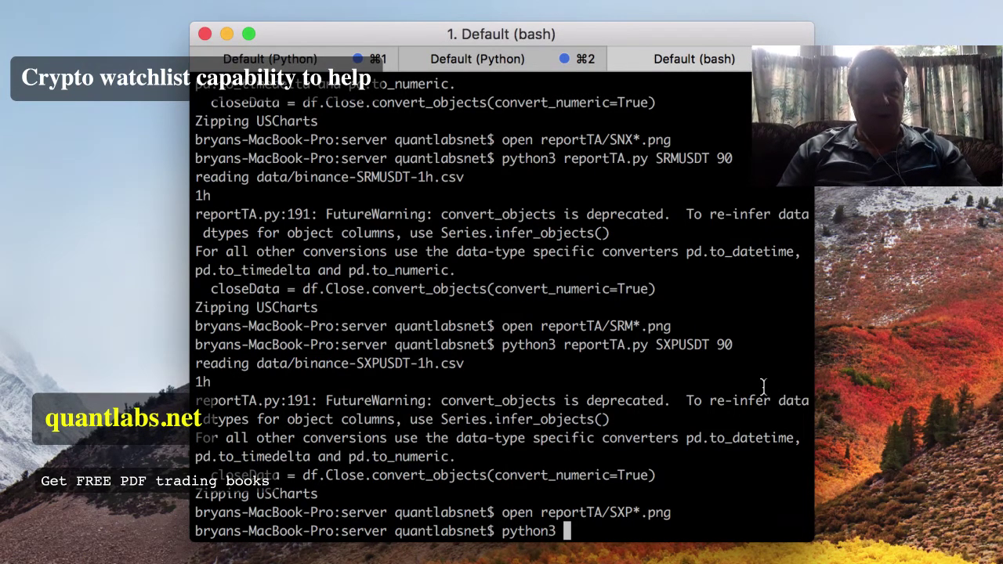
pyautogui.press('Up')
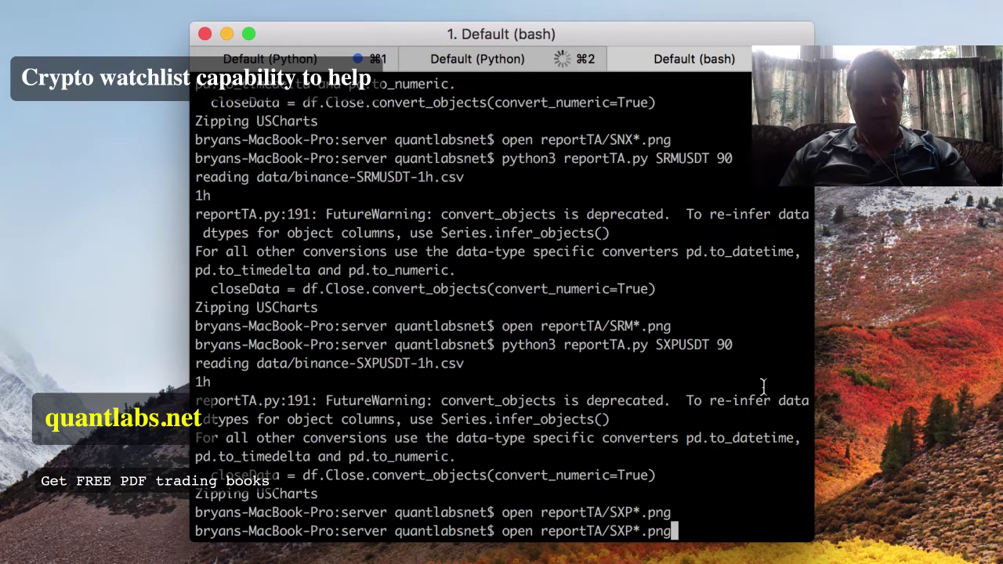
pyautogui.press('Up')
pyautogui.press('Left')
pyautogui.press('Left')
pyautogui.press('Left')
pyautogui.press('Left')
pyautogui.press('Left')
pyautogui.press('Left')
pyautogui.press('Left')
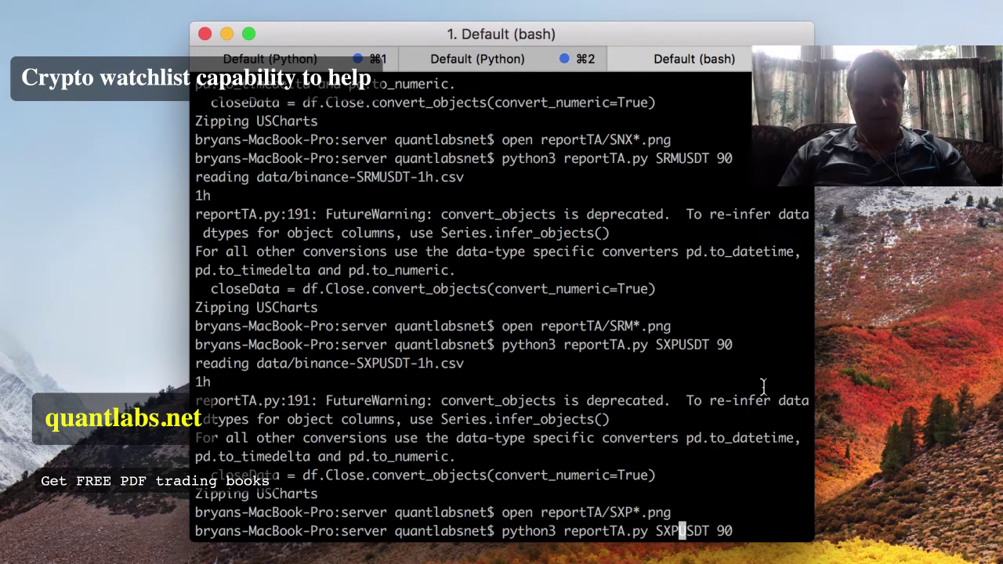
pyautogui.press('BackSpace')
pyautogui.press('BackSpace')
pyautogui.press('BackSpace')
pyautogui.write('THETA')
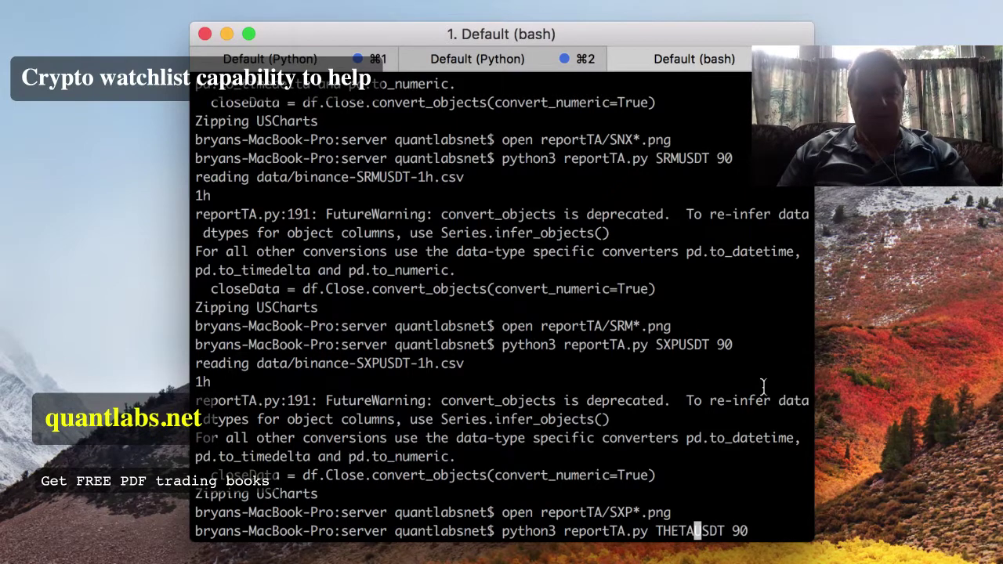
pyautogui.press('Return')
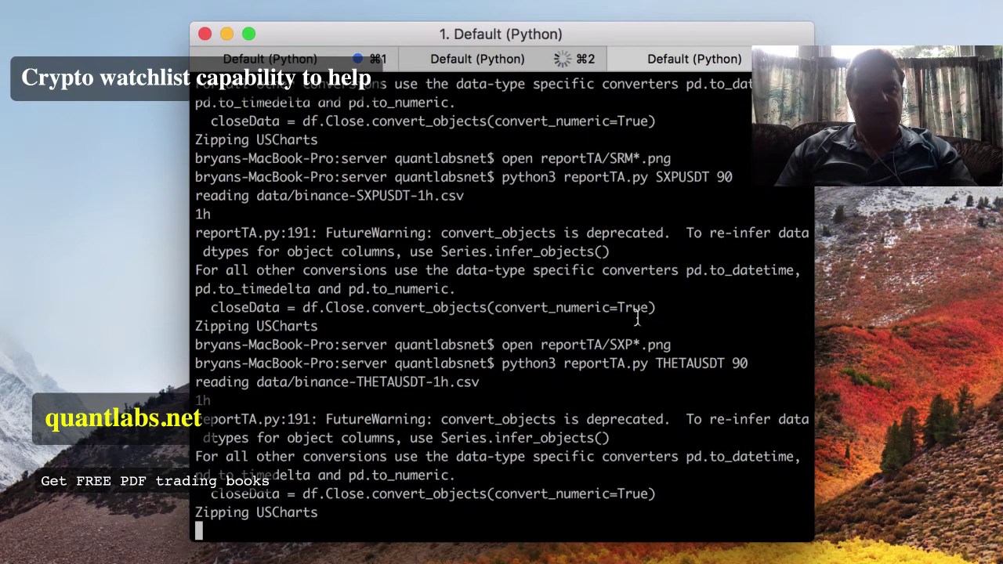
pyautogui.write('o')
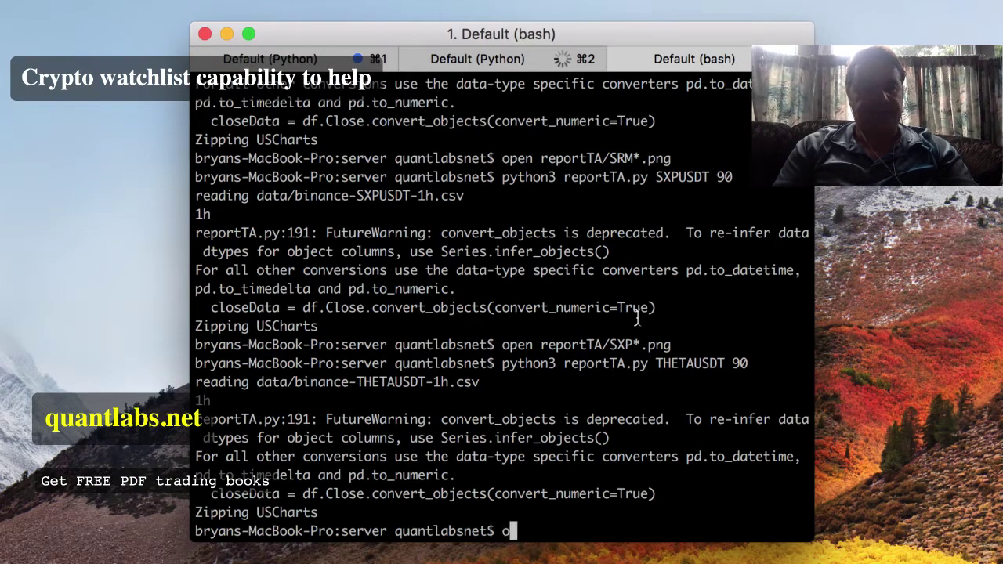
pyautogui.write('pen reportT')
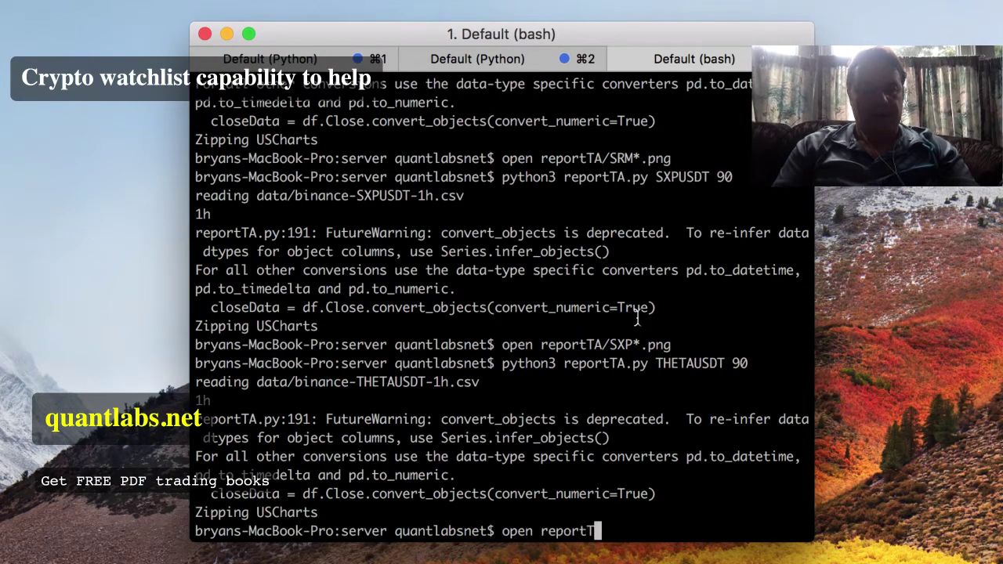
pyautogui.write('A/')
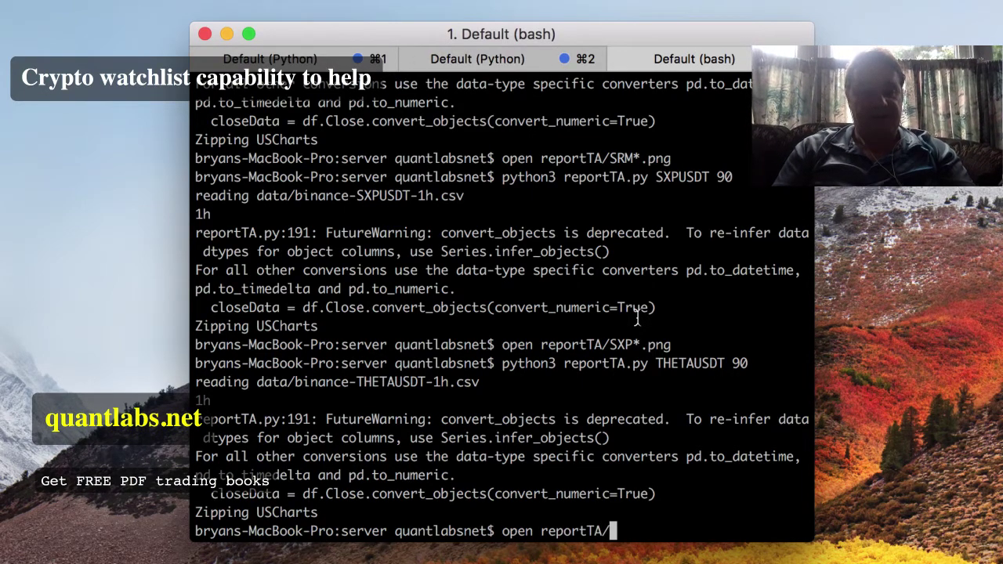
pyautogui.write('TH')
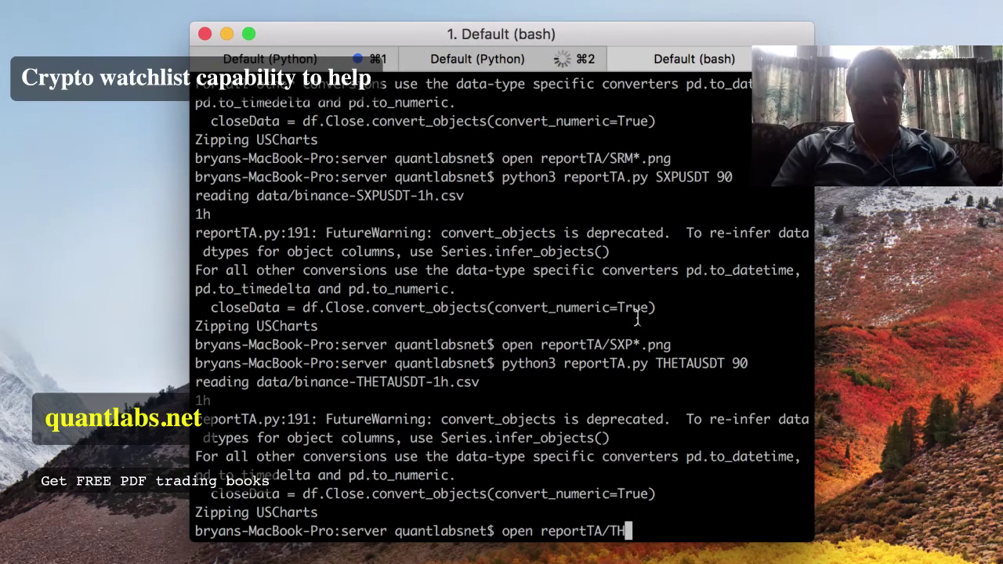
pyautogui.write('ETA*.p')
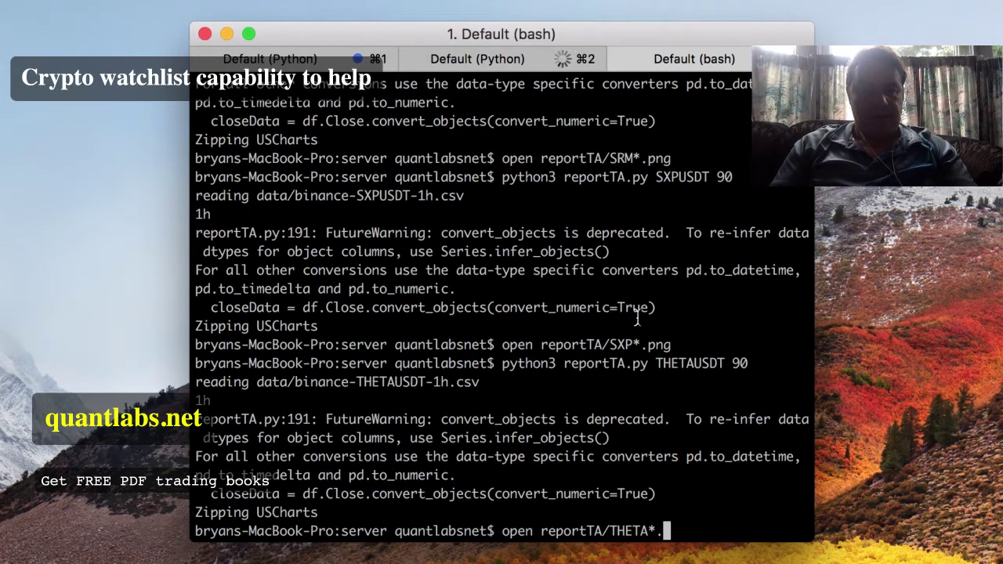
pyautogui.write('ng')
pyautogui.press('Return')
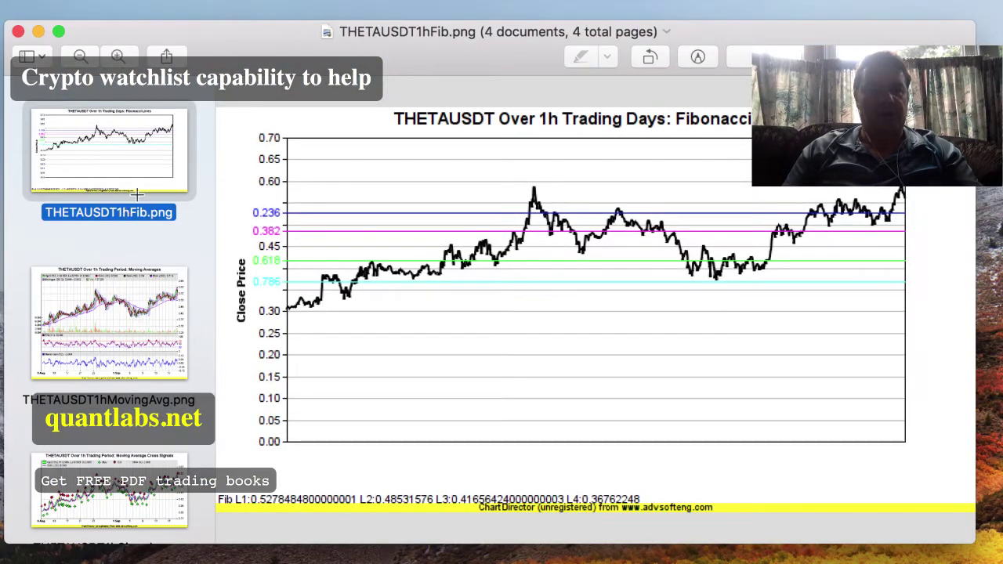
# - Flip through the THETAUSDT signals, moving-average and Fibonacci charts, ending on THETAUSDT1hTrend.png
pyautogui.scroll(-5, 108, 342)
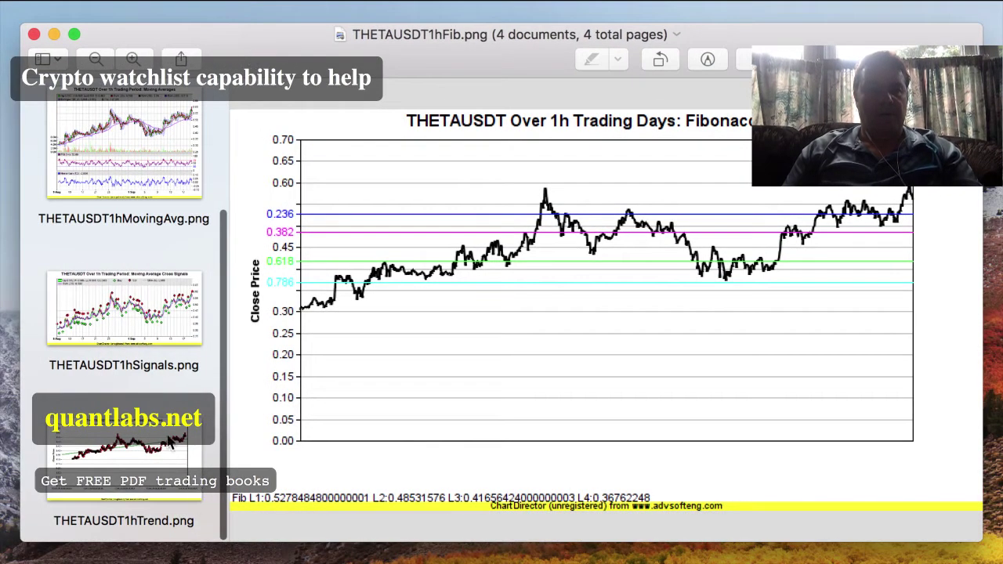
pyautogui.press('Up')
pyautogui.press('Up')
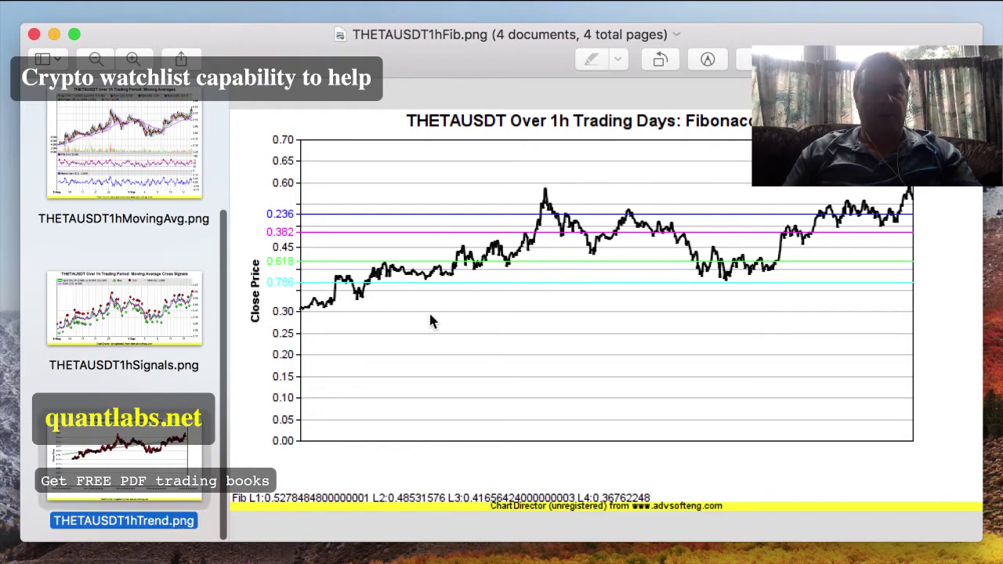
pyautogui.click(181, 454)
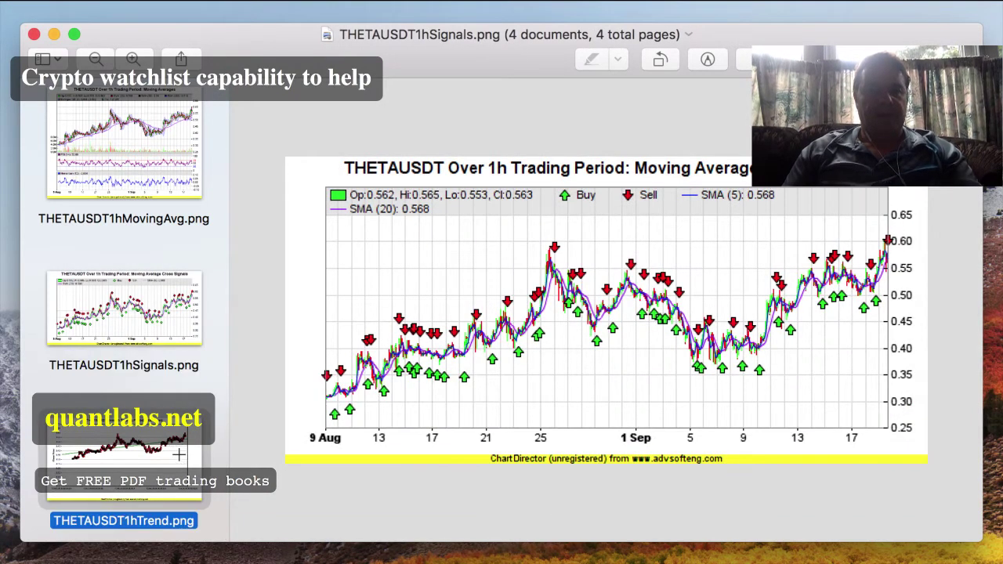
pyautogui.click(111, 312)
pyautogui.click(111, 161)
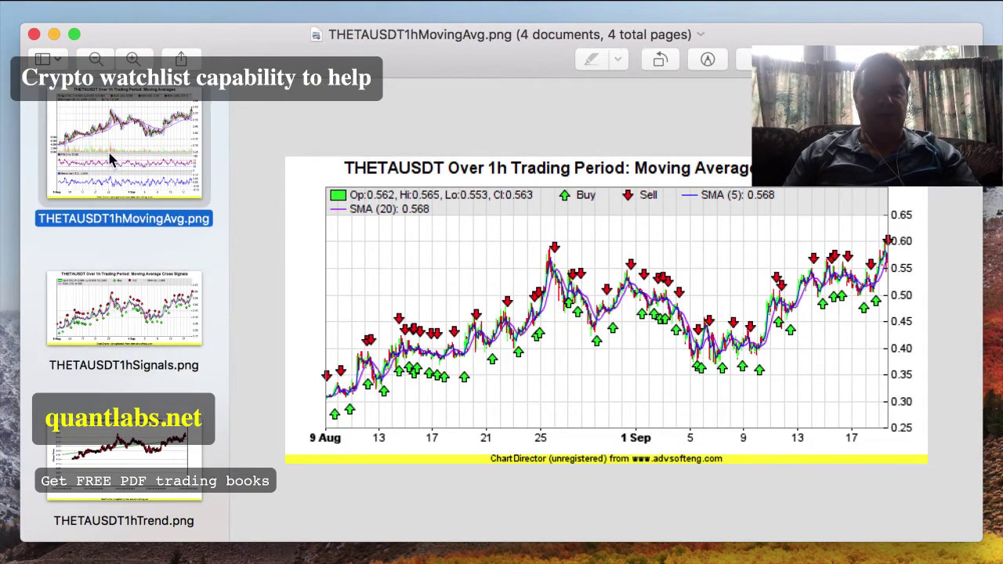
pyautogui.scroll(3, 98, 238)
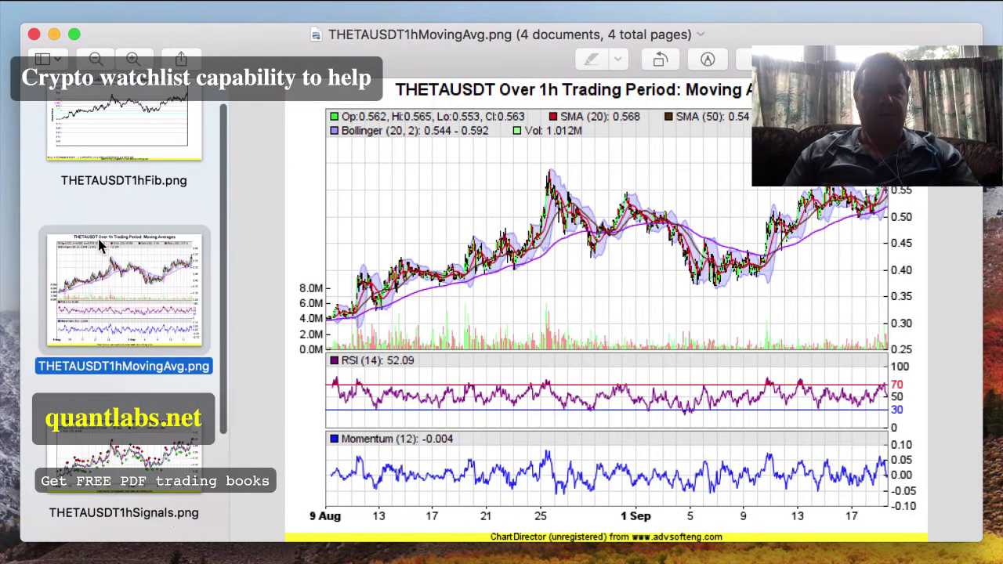
pyautogui.click(100, 131)
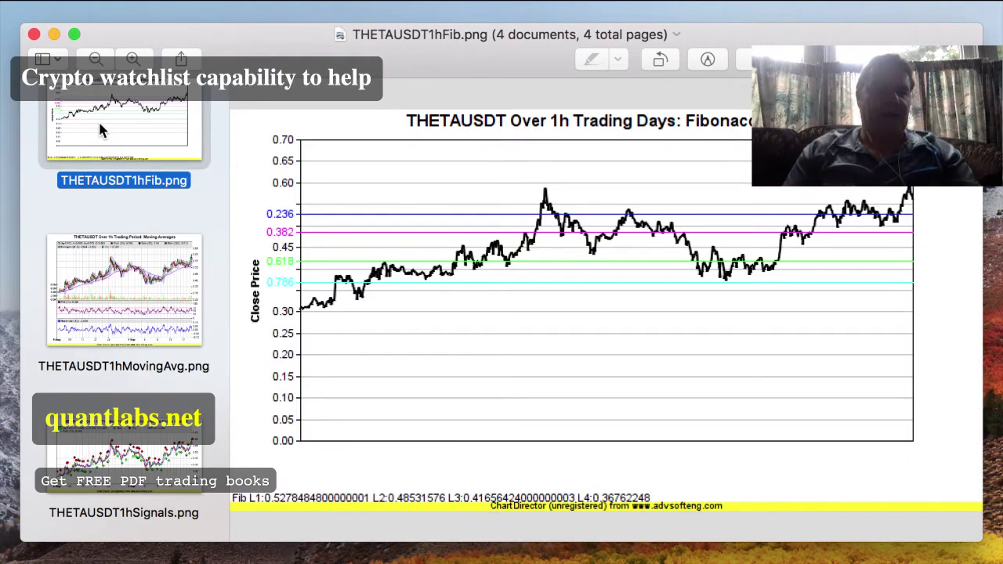
pyautogui.click(121, 274)
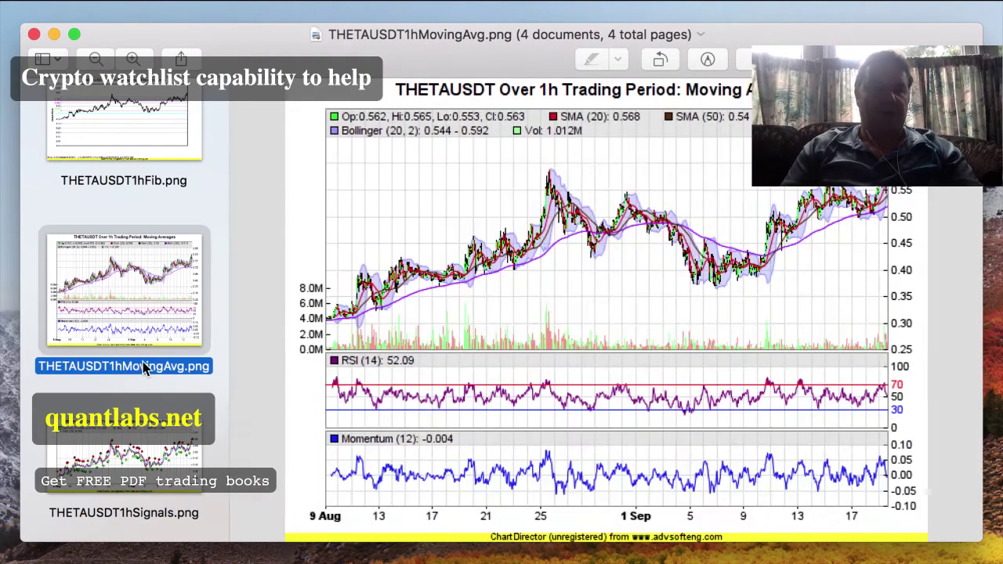
pyautogui.click(171, 437)
pyautogui.scroll(-4, 173, 447)
pyautogui.click(174, 456)
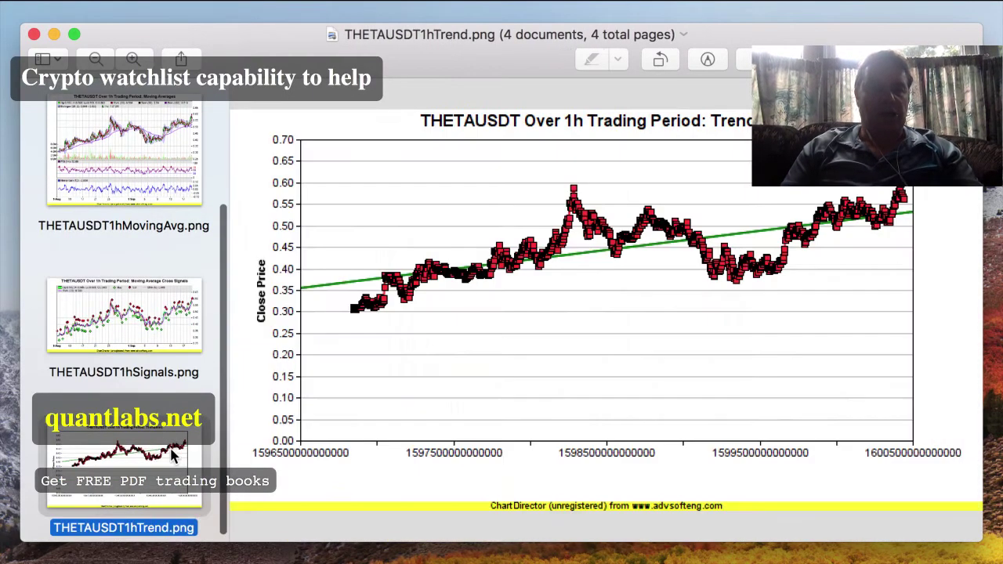
# - Quit Preview and rerun the report command with the symbol changed to VETUSDT
pyautogui.press('super+q')
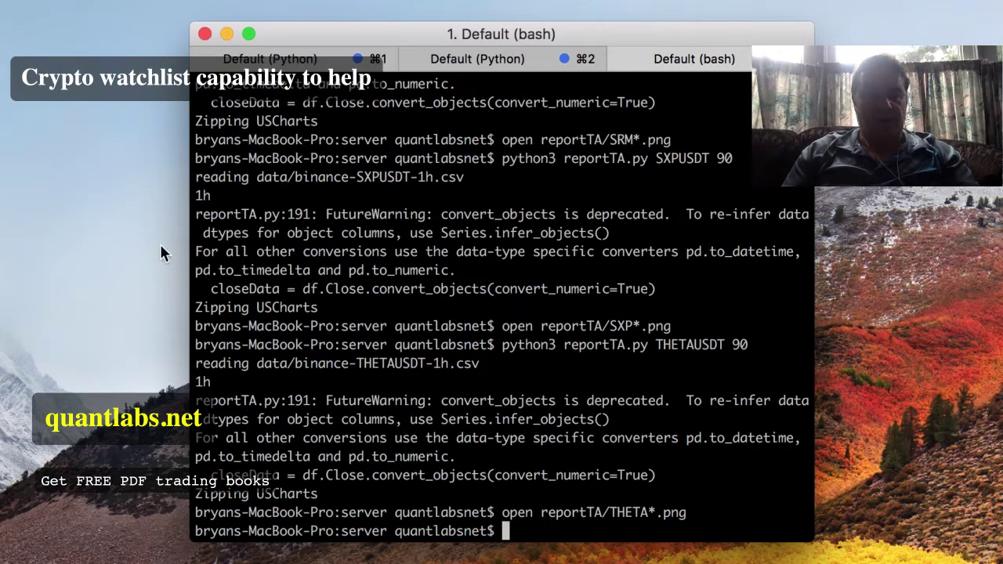
pyautogui.press('Up')
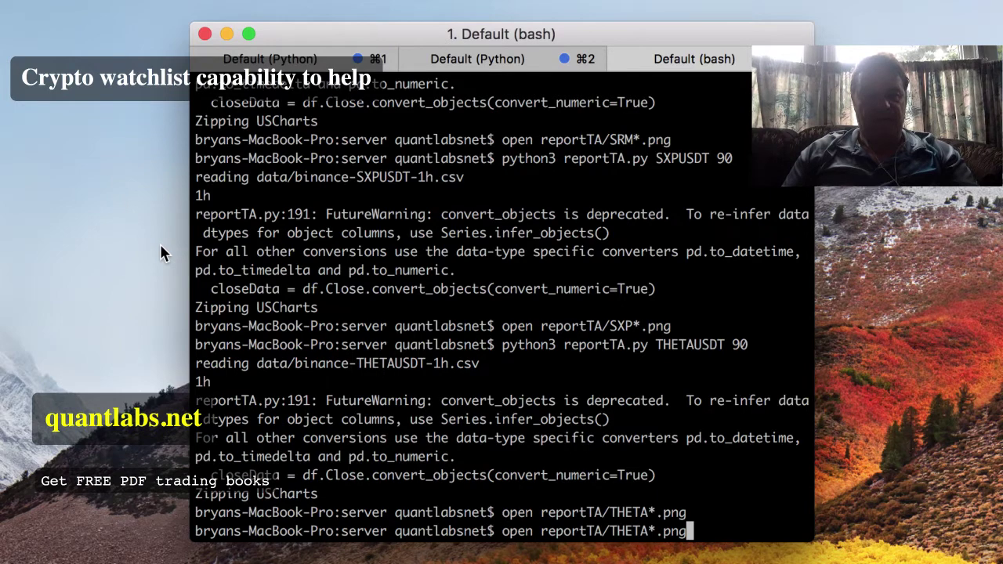
pyautogui.press('Up')
pyautogui.press('Left')
pyautogui.press('Left')
pyautogui.press('Left')
pyautogui.press('Left')
pyautogui.press('Left')
pyautogui.press('Left')
pyautogui.press('Left')
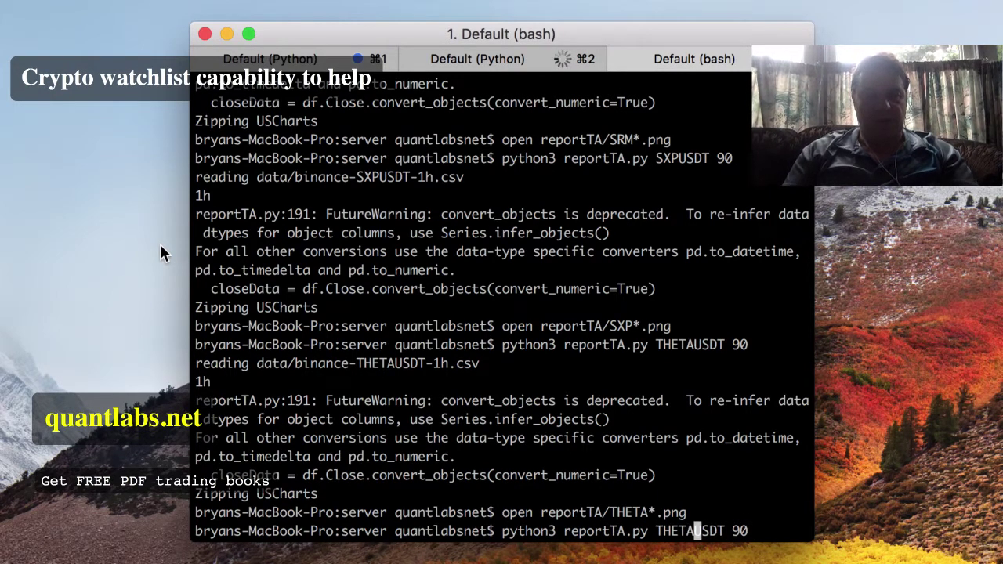
pyautogui.press('BackSpace')
pyautogui.press('BackSpace')
pyautogui.press('BackSpace')
pyautogui.press('BackSpace')
pyautogui.press('BackSpace')
pyautogui.write('VE')
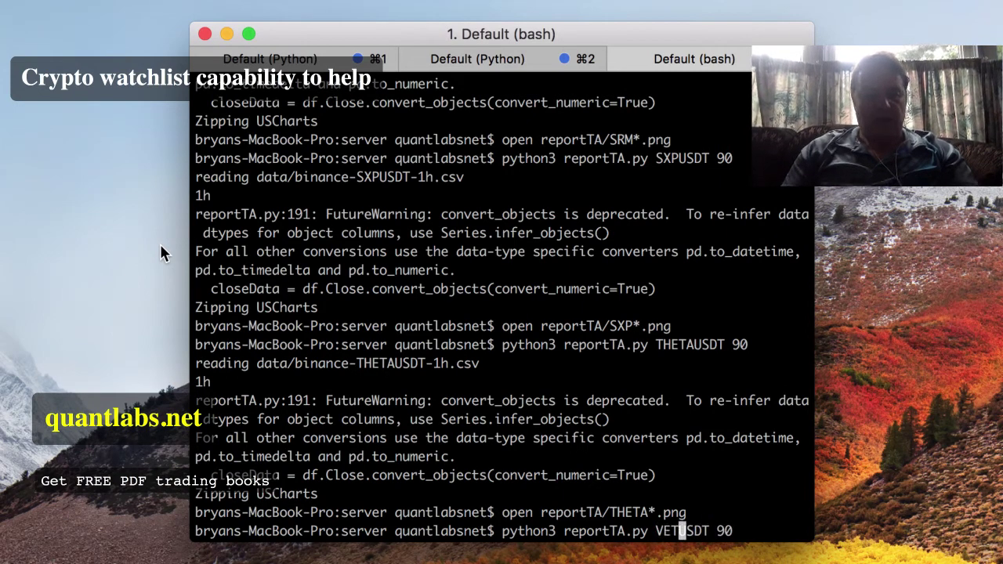
pyautogui.press('Return')
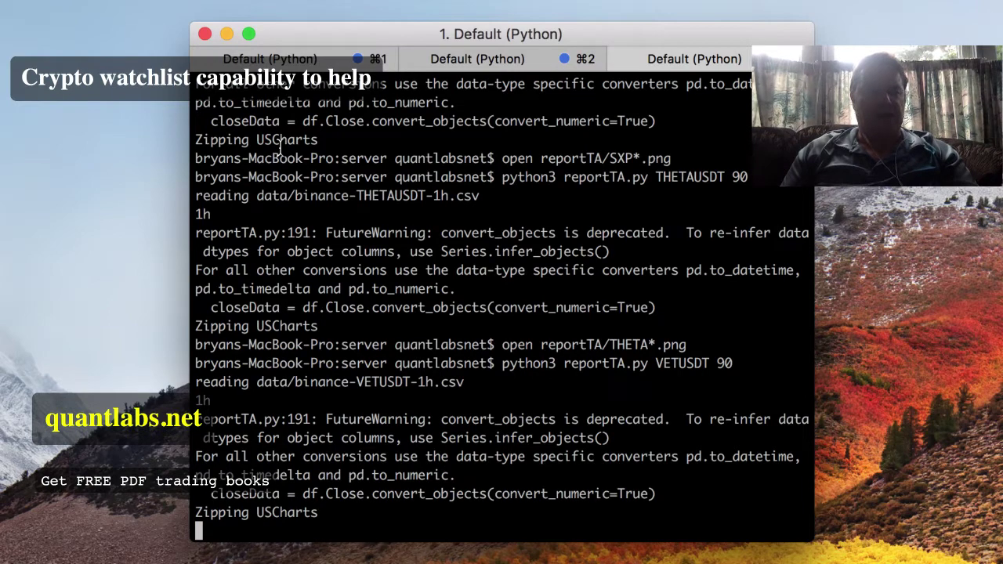
# - Open all the VET chart images with open reportTA/VET*.png
pyautogui.press('Up')
pyautogui.press('Left')
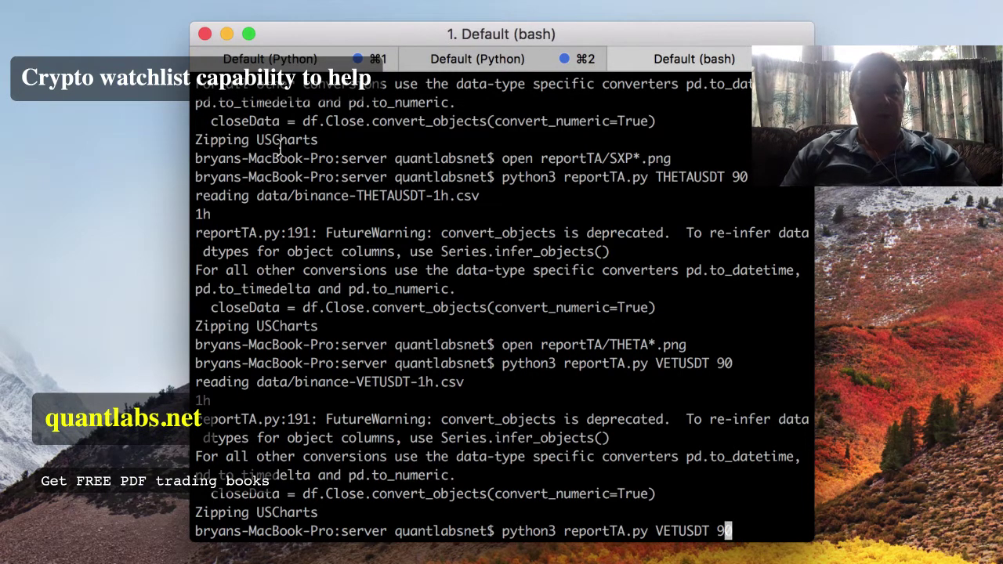
pyautogui.press('Left')
pyautogui.press('Left')
pyautogui.press('Left')
pyautogui.press('Left')
pyautogui.press('Left')
pyautogui.press('Left')
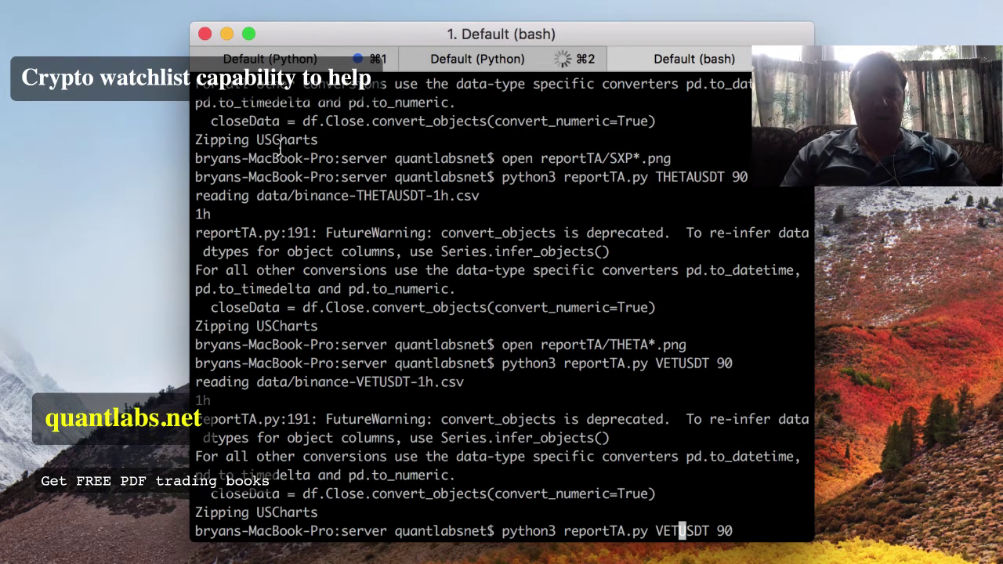
pyautogui.press('Right')
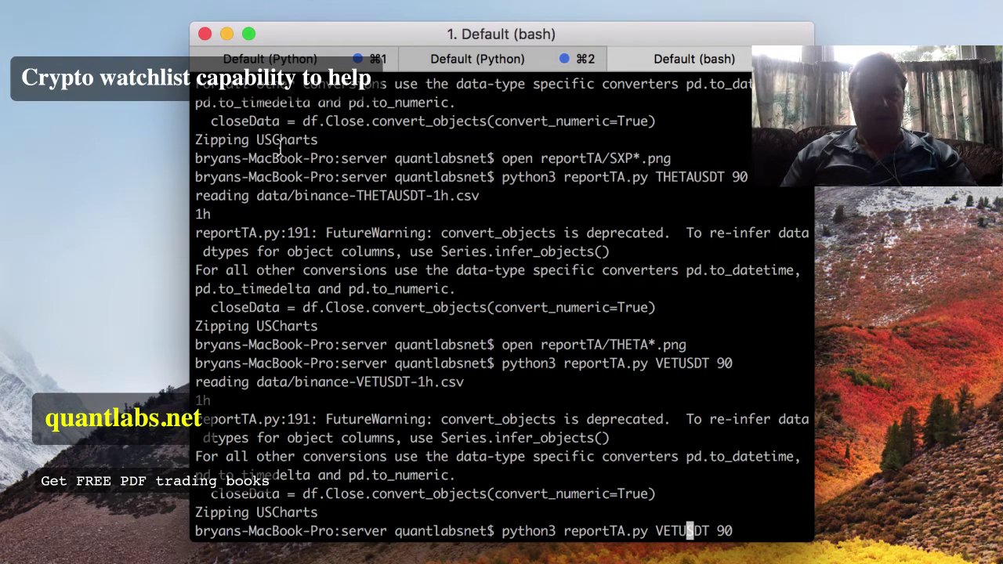
pyautogui.press('End')
pyautogui.press('BackSpace')
pyautogui.press('BackSpace')
pyautogui.press('BackSpace')
pyautogui.press('BackSpace')
pyautogui.press('BackSpace')
pyautogui.press('BackSpace')
pyautogui.press('BackSpace')
pyautogui.press('BackSpace')
pyautogui.press('BackSpace')
pyautogui.press('BackSpace')
pyautogui.press('BackSpace')
pyautogui.press('BackSpace')
pyautogui.press('BackSpace')
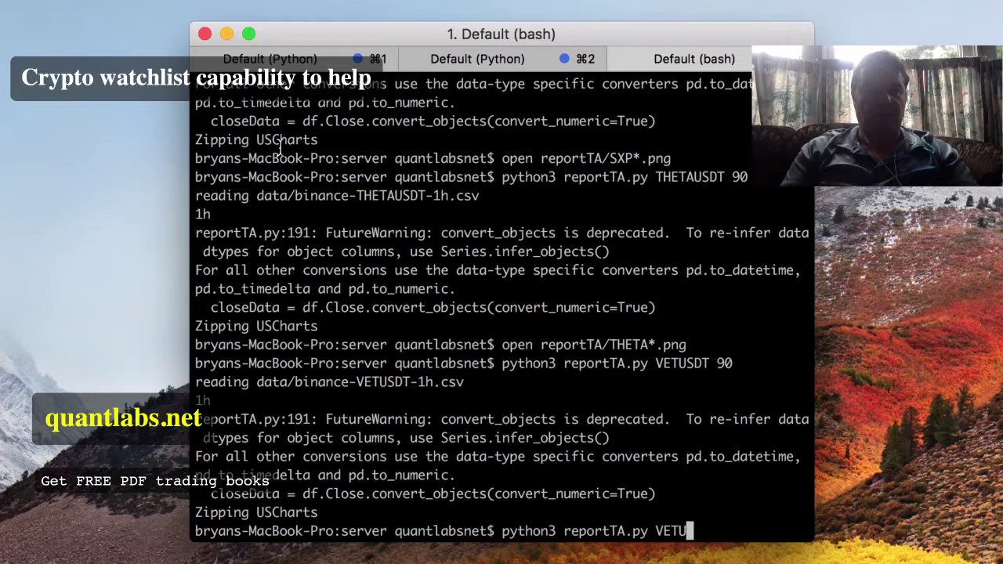
pyautogui.press('BackSpace')
pyautogui.press('BackSpace')
pyautogui.press('BackSpace')
pyautogui.press('BackSpace')
pyautogui.press('BackSpace')
pyautogui.press('BackSpace')
pyautogui.press('BackSpace')
pyautogui.press('BackSpace')
pyautogui.press('BackSpace')
pyautogui.press('BackSpace')
pyautogui.press('BackSpace')
pyautogui.press('BackSpace')
pyautogui.press('BackSpace')
pyautogui.press('BackSpace')
pyautogui.press('BackSpace')
pyautogui.press('BackSpace')
pyautogui.press('BackSpace')
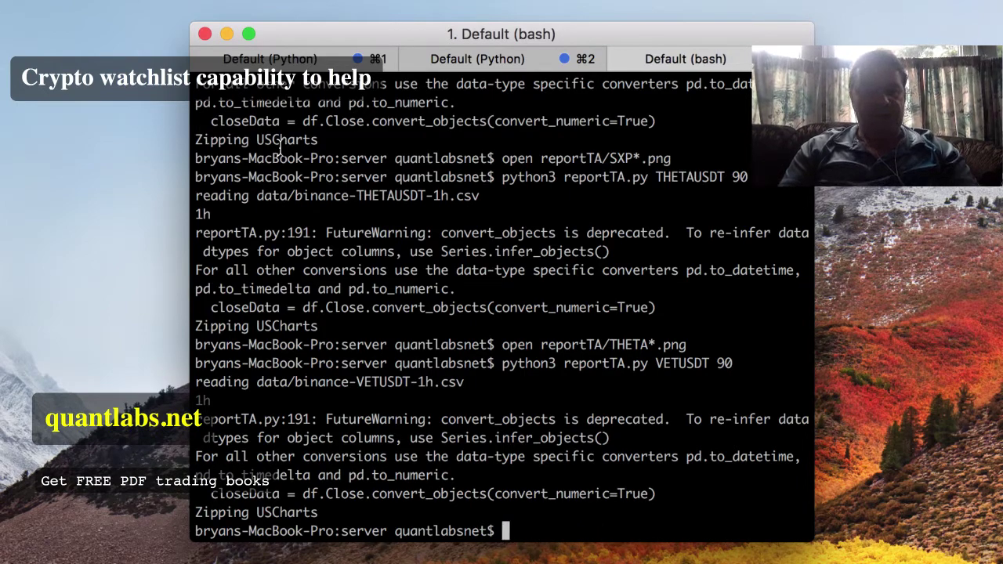
pyautogui.write('open ')
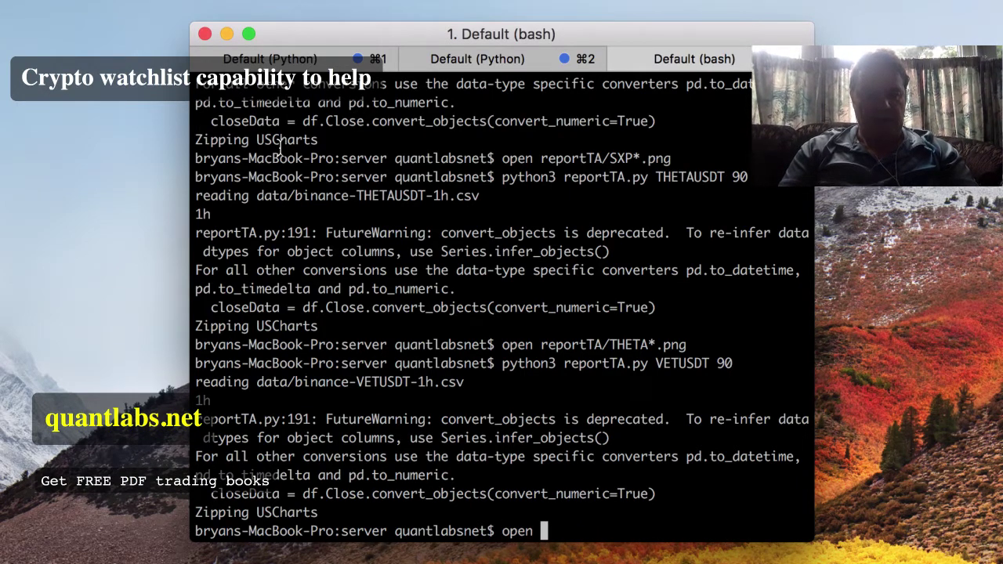
pyautogui.write('reportTA')
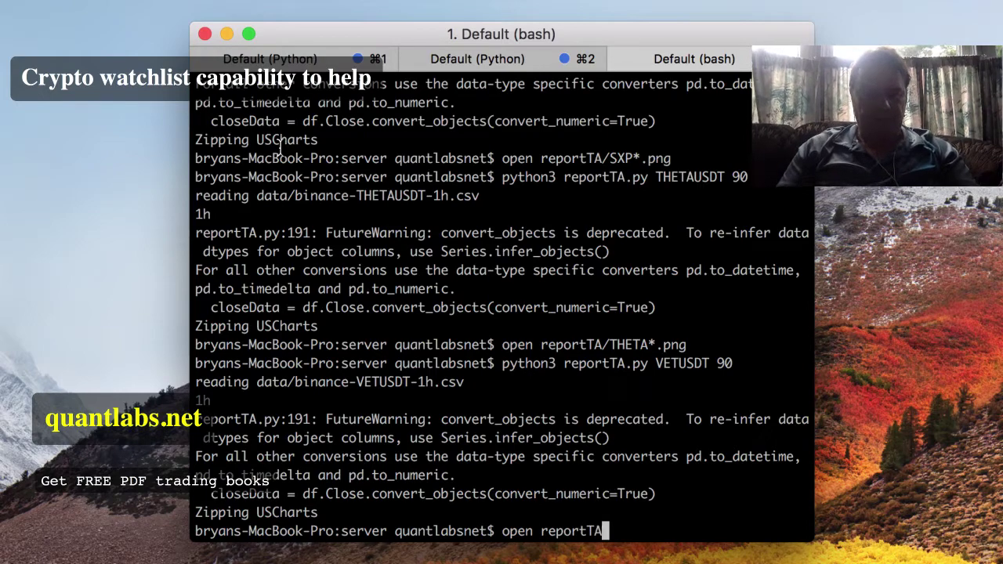
pyautogui.write('/VET*.png')
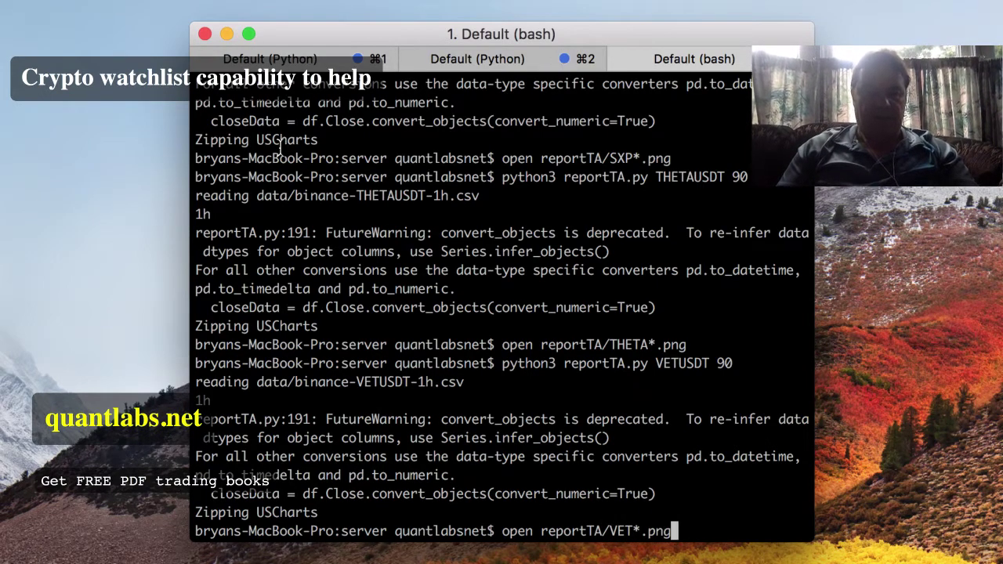
pyautogui.press('Return')
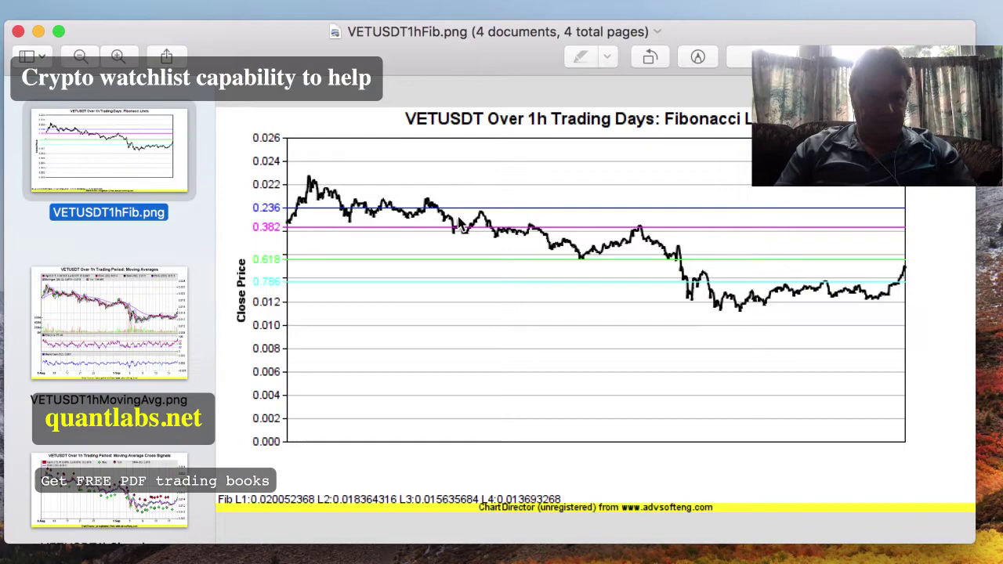
# - Click through the VETUSDT moving-average, signals, Fibonacci charts, ending on VETUSDT1hTrend.png
pyautogui.click(181, 307)
pyautogui.scroll(-3, 149, 325)
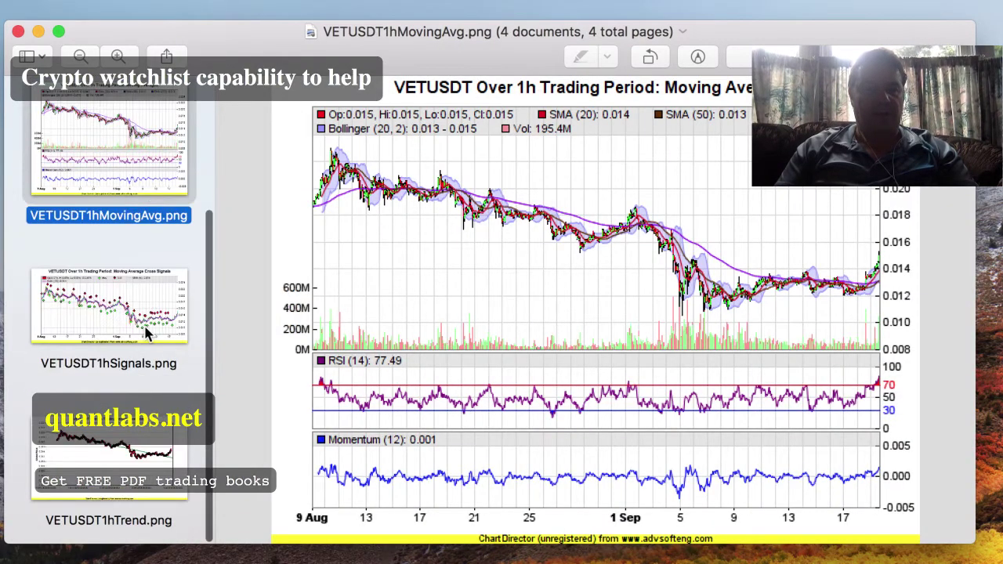
pyautogui.click(146, 333)
pyautogui.click(124, 438)
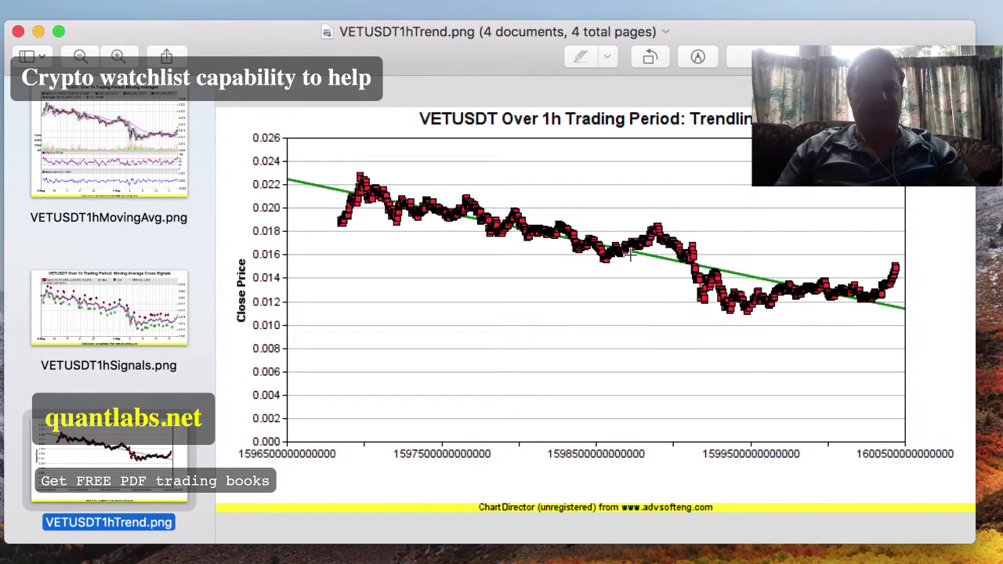
pyautogui.click(129, 343)
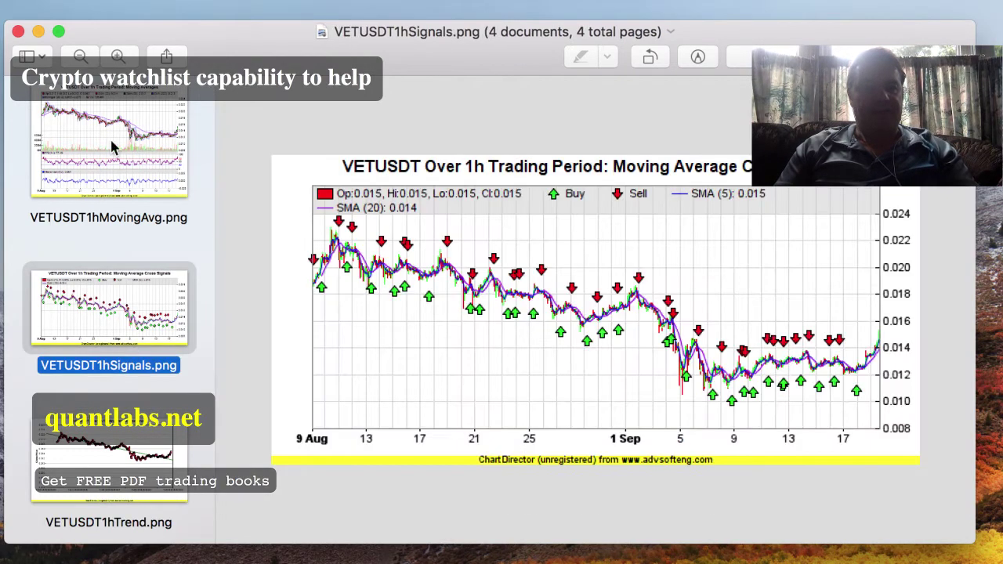
pyautogui.click(112, 127)
pyautogui.scroll(2, 121, 196)
pyautogui.click(106, 110)
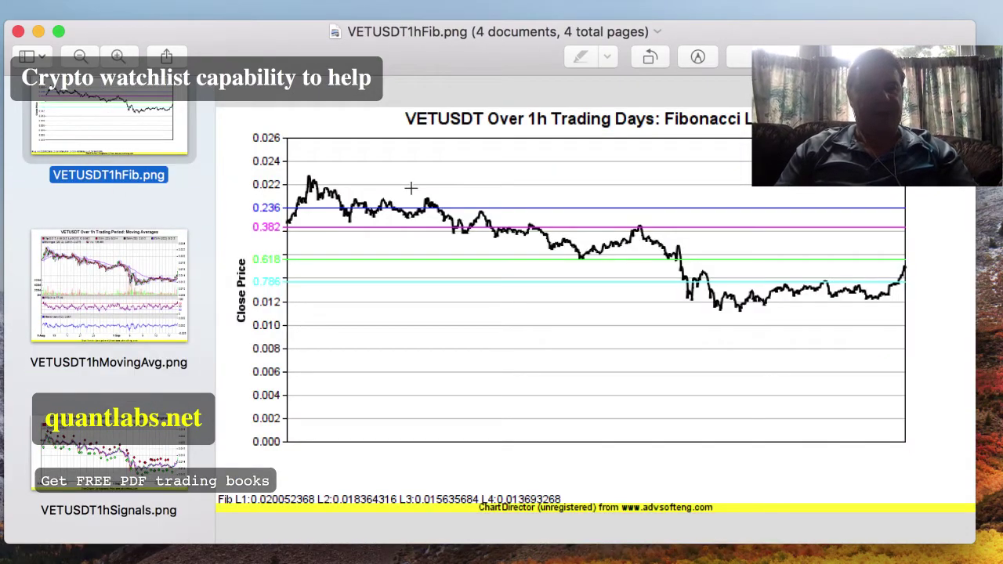
pyautogui.scroll(-5, 110, 298)
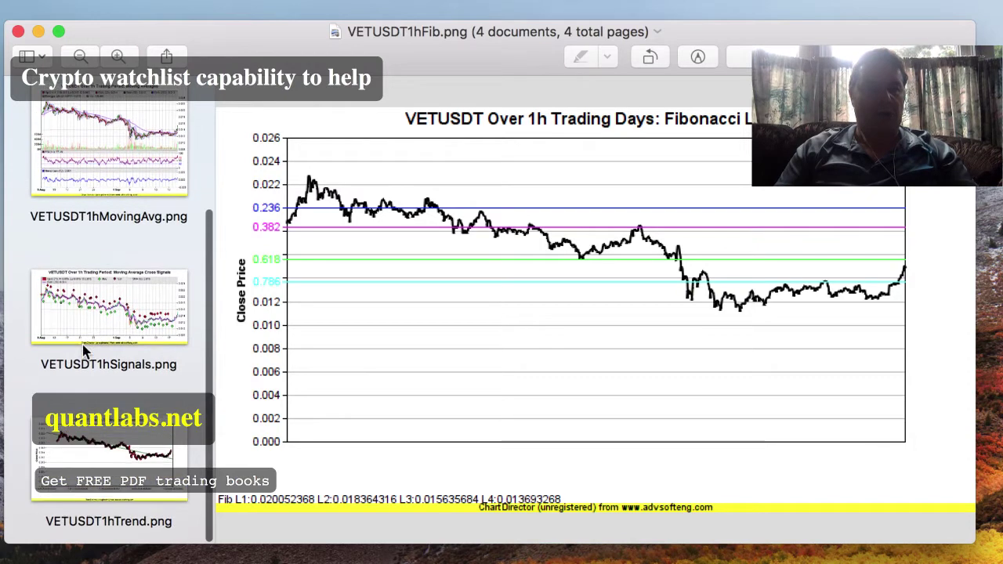
pyautogui.click(90, 437)
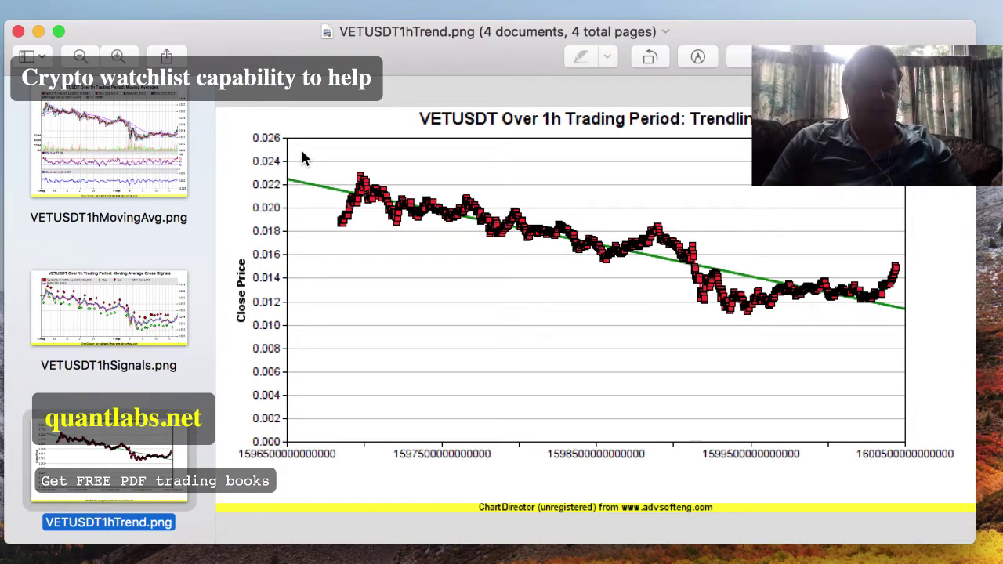
# - Quit Preview and select XMRUSDT in the WatchlistCrypto hash in Redis Desktop Manager
pyautogui.press('super+q')
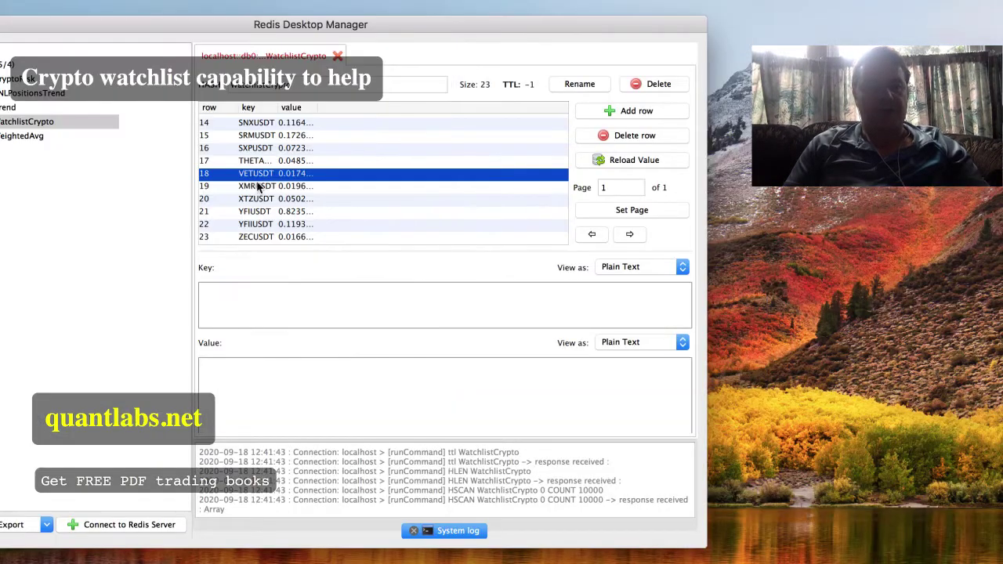
pyautogui.click(258, 185)
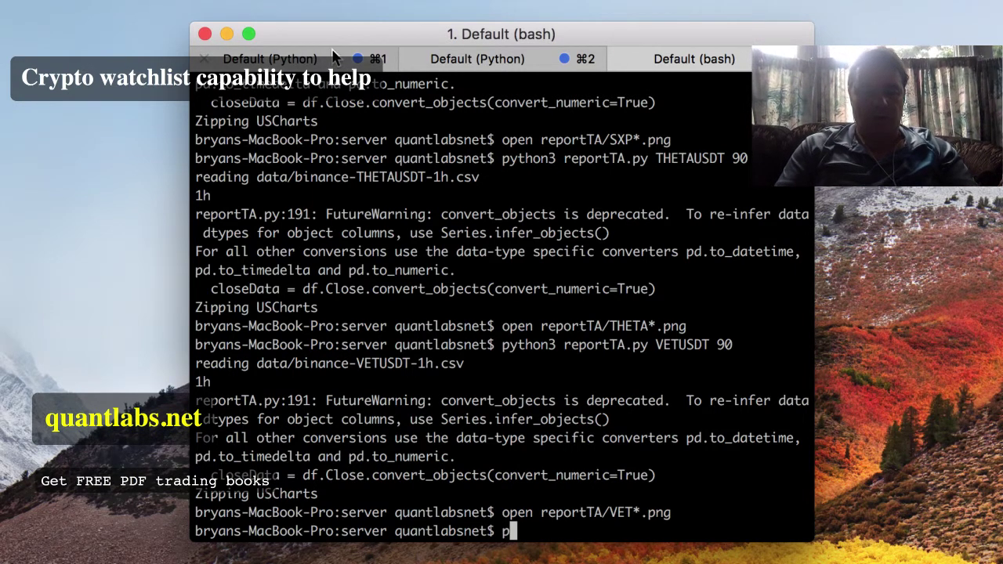
# - Run the report for XMRUSDT, then open reportTA/XMR*.png
pyautogui.press('Up')
pyautogui.press('Up')
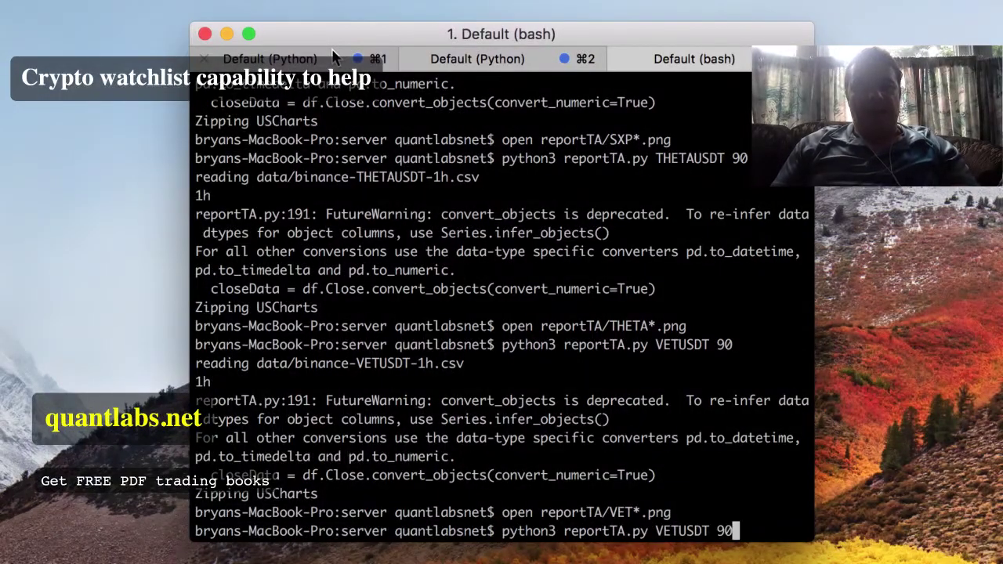
pyautogui.press('Left')
pyautogui.press('Left')
pyautogui.press('Left')
pyautogui.press('Left')
pyautogui.press('Left')
pyautogui.press('Left')
pyautogui.press('Left')
pyautogui.press('BackSpace')
pyautogui.press('BackSpace')
pyautogui.press('BackSpace')
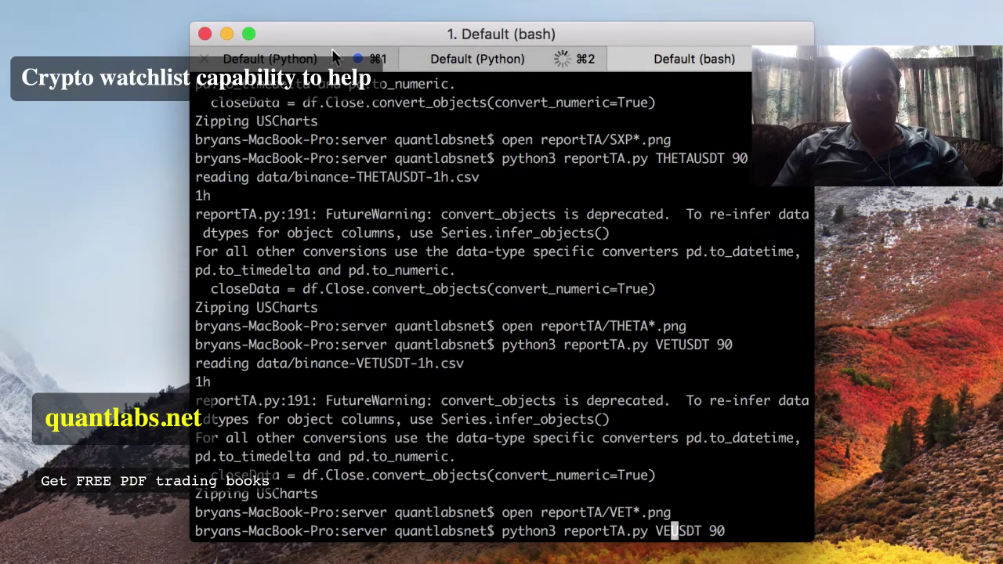
pyautogui.write('XMR')
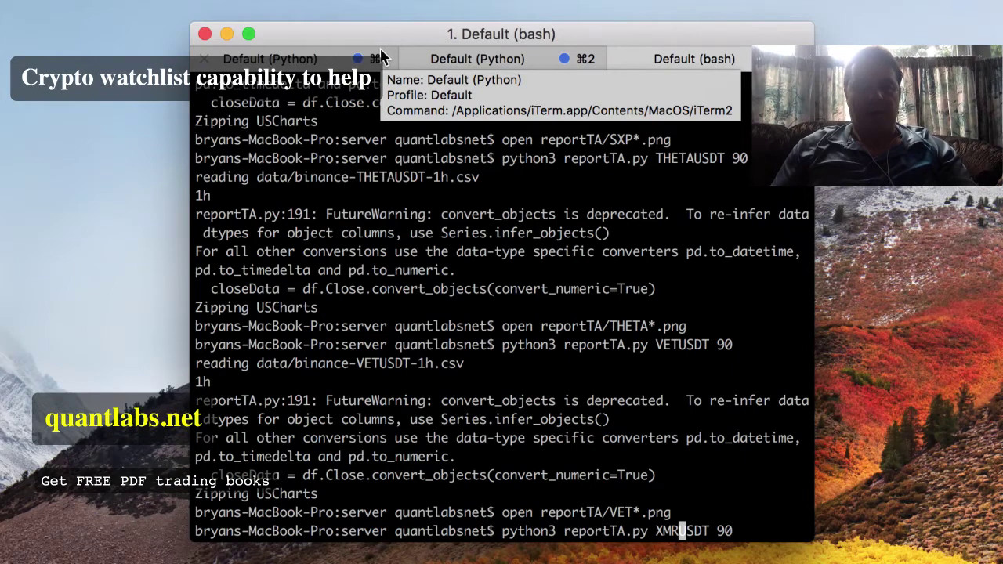
pyautogui.press('Return')
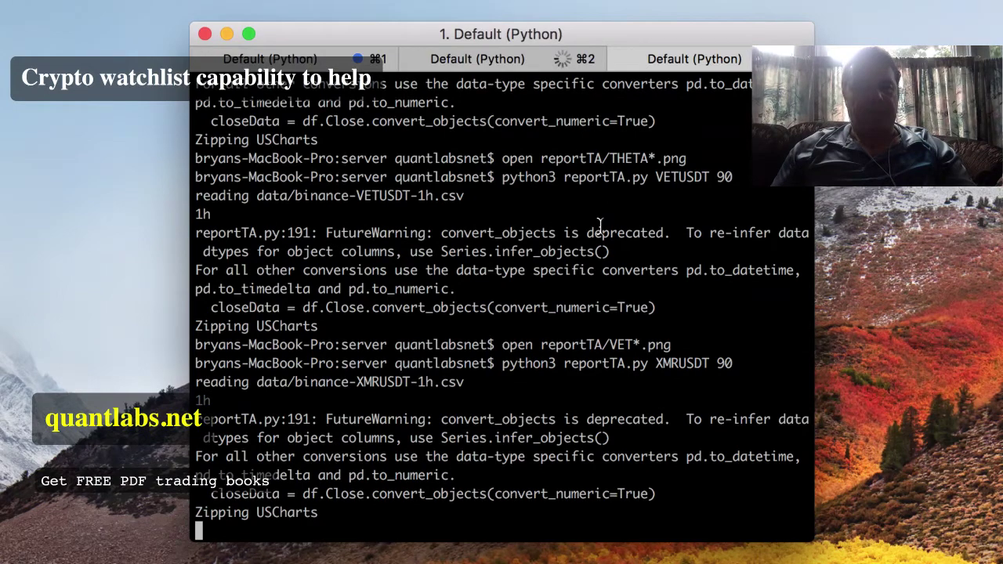
pyautogui.write('open r')
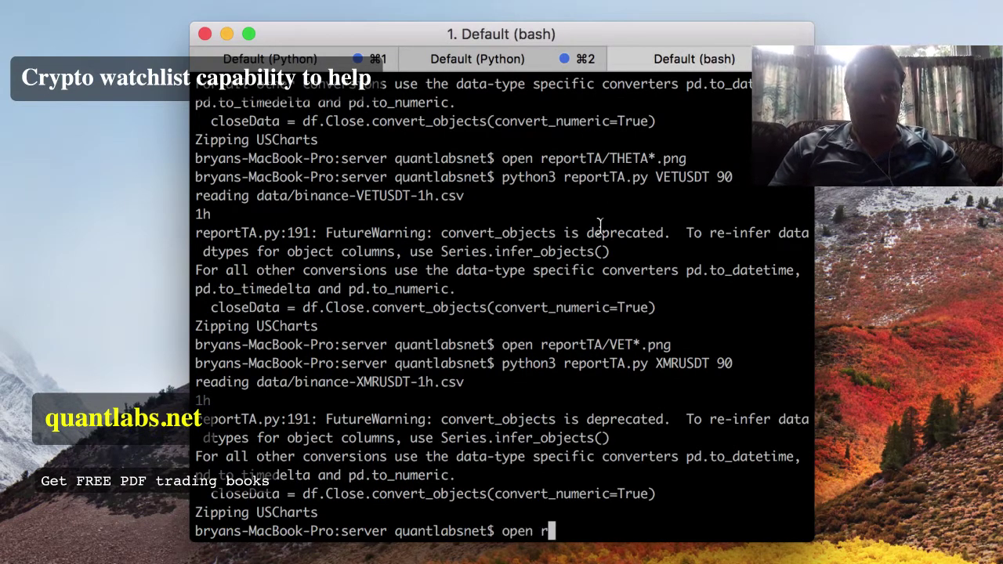
pyautogui.write('eportTA/')
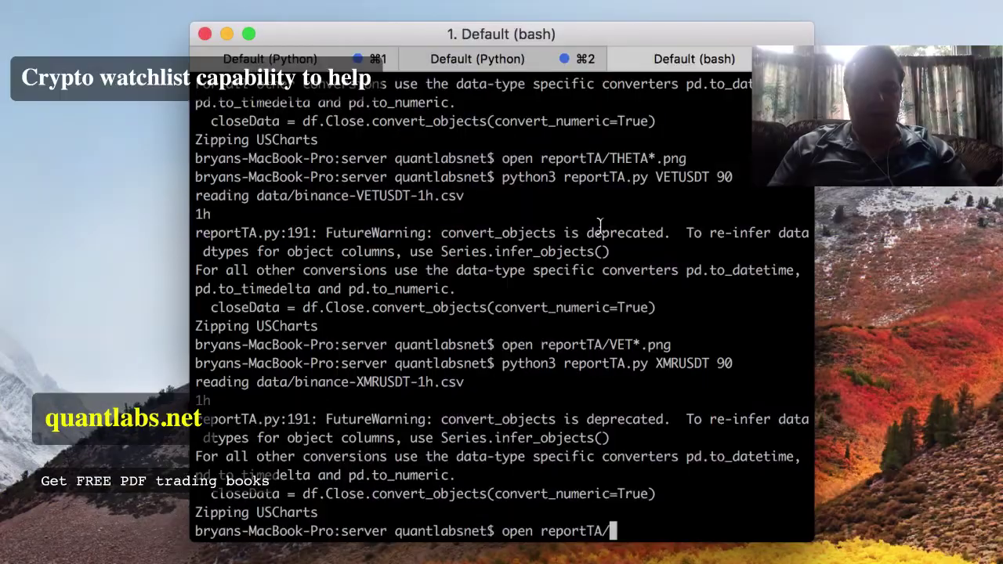
pyautogui.write('XMR*.png')
pyautogui.press('Return')
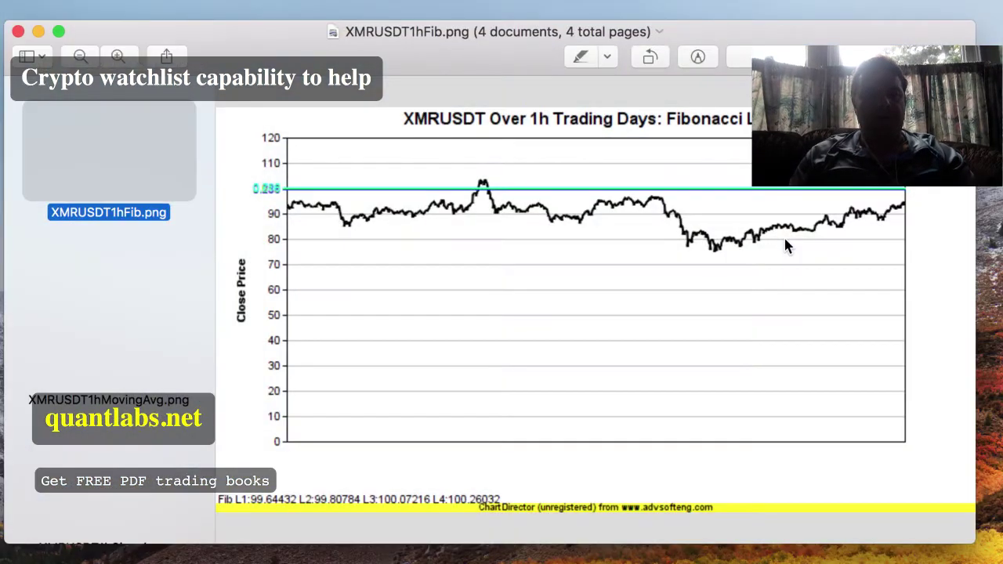
# - Page through the XMRUSDT moving-average, signals, trendline and Fibonacci charts, then quit Preview
pyautogui.click(127, 307)
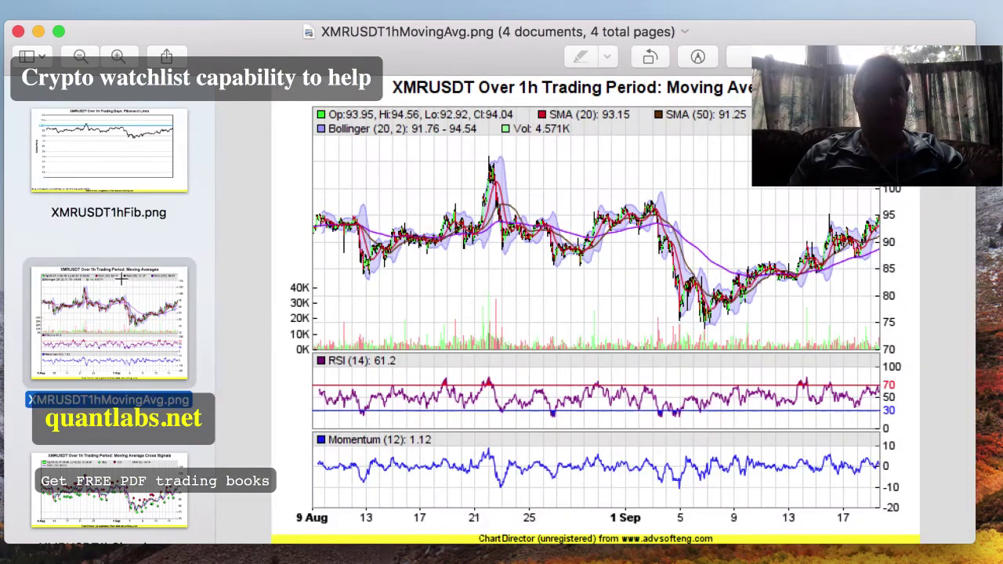
pyautogui.scroll(-3, 114, 284)
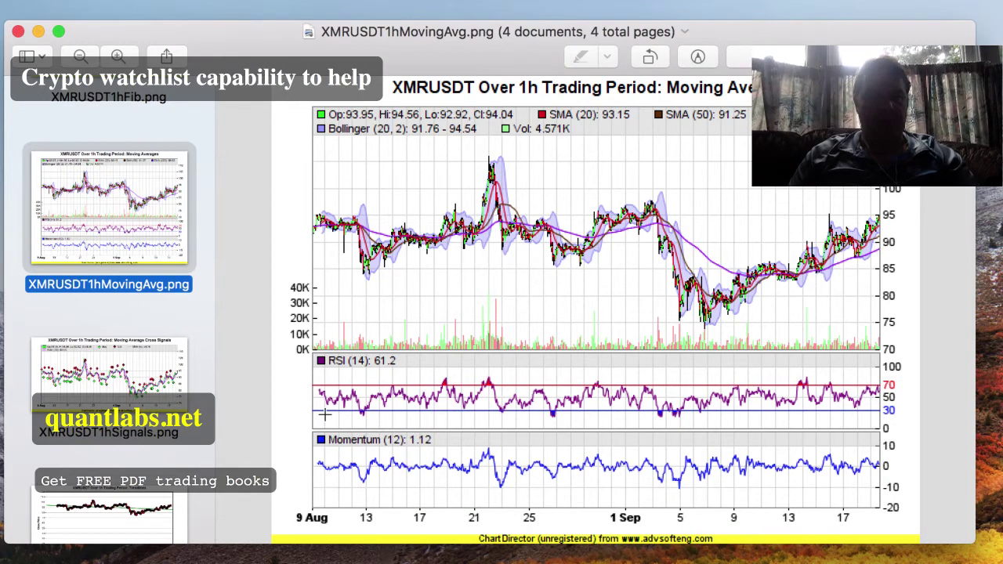
pyautogui.click(130, 376)
pyautogui.scroll(-3, 127, 380)
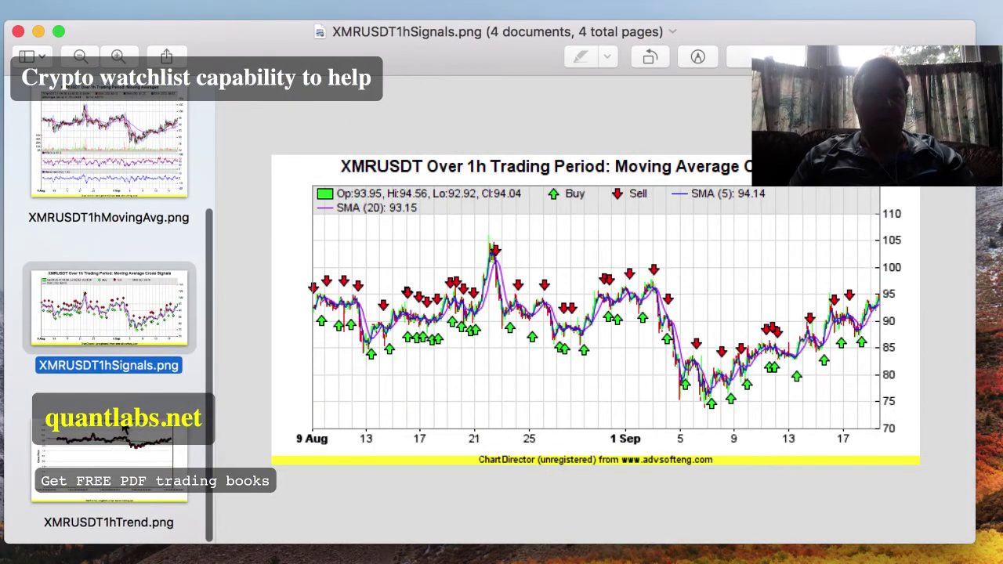
pyautogui.click(121, 453)
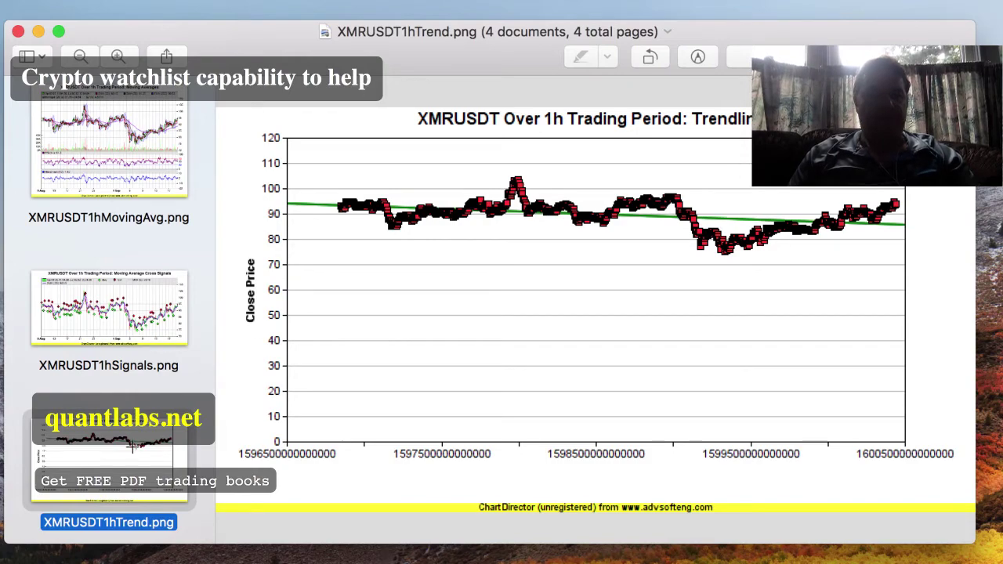
pyautogui.click(123, 312)
pyautogui.click(122, 183)
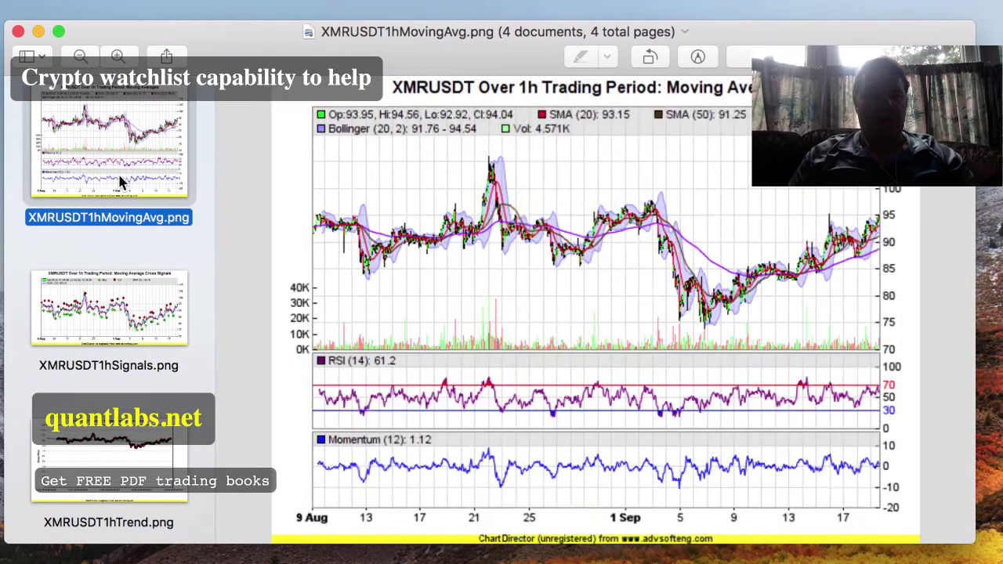
pyautogui.scroll(3, 141, 270)
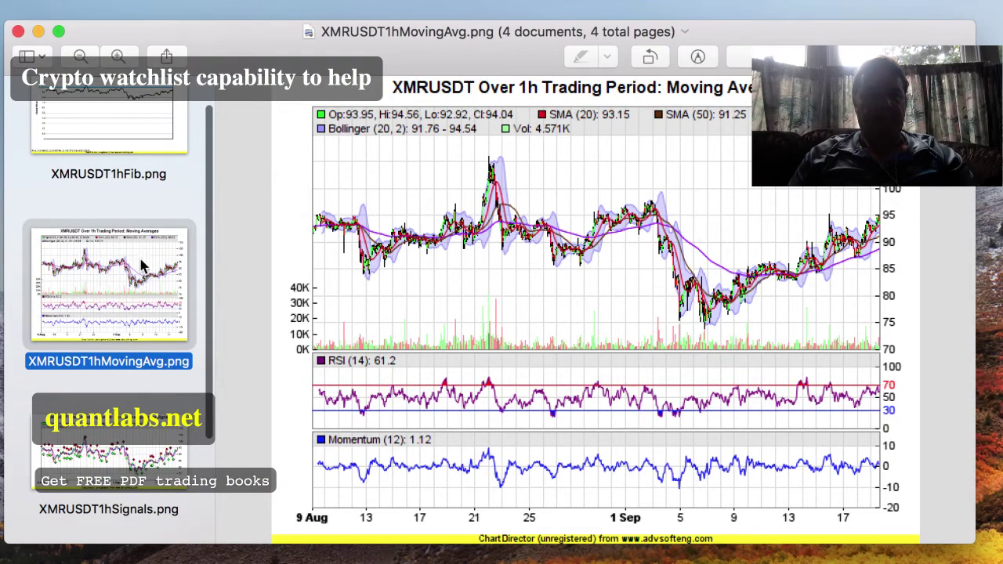
pyautogui.click(136, 140)
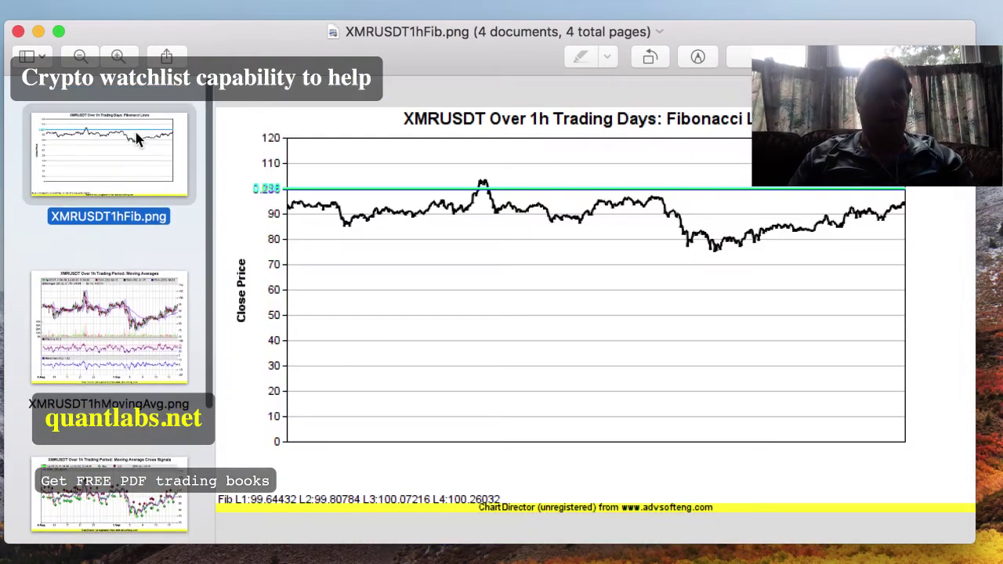
pyautogui.press('super+q')
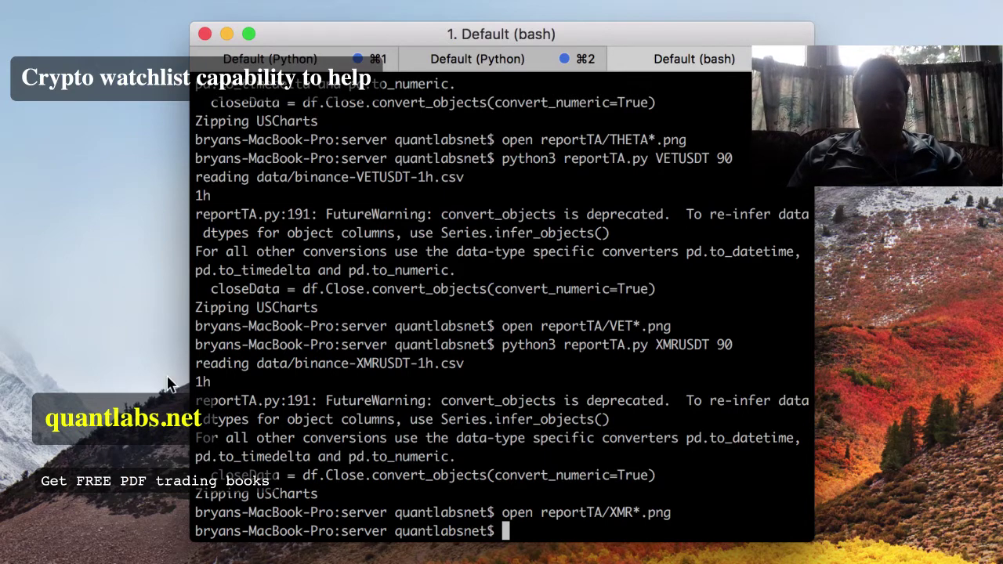
# - Edit the recalled command to run reportTA.py XTZUSDT 90, then open reportTA/XTZ*.png
pyautogui.press('Up')
pyautogui.press('Up')
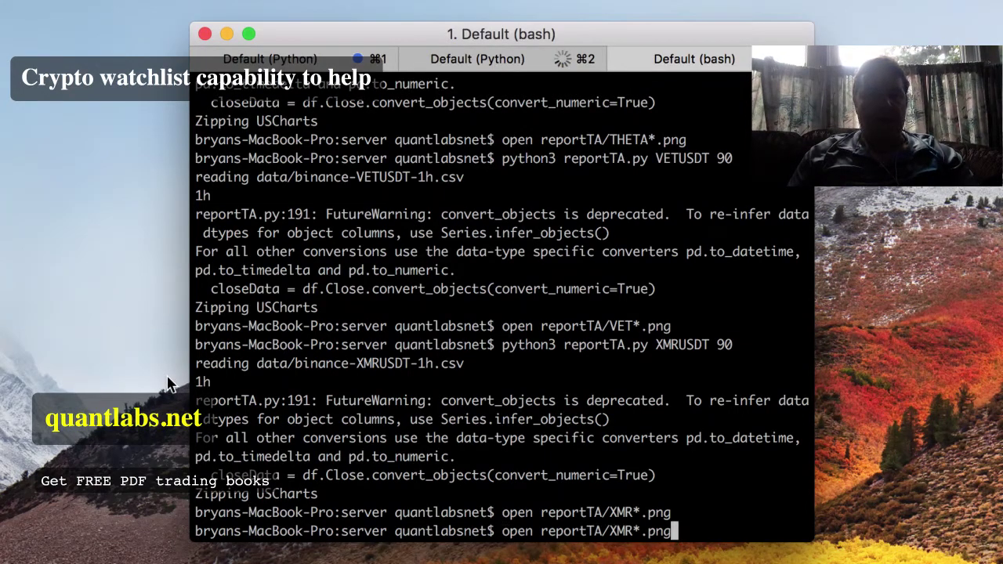
pyautogui.press('Left')
pyautogui.press('Left')
pyautogui.press('Left')
pyautogui.press('Left')
pyautogui.press('Left')
pyautogui.press('Left')
pyautogui.press('Left')
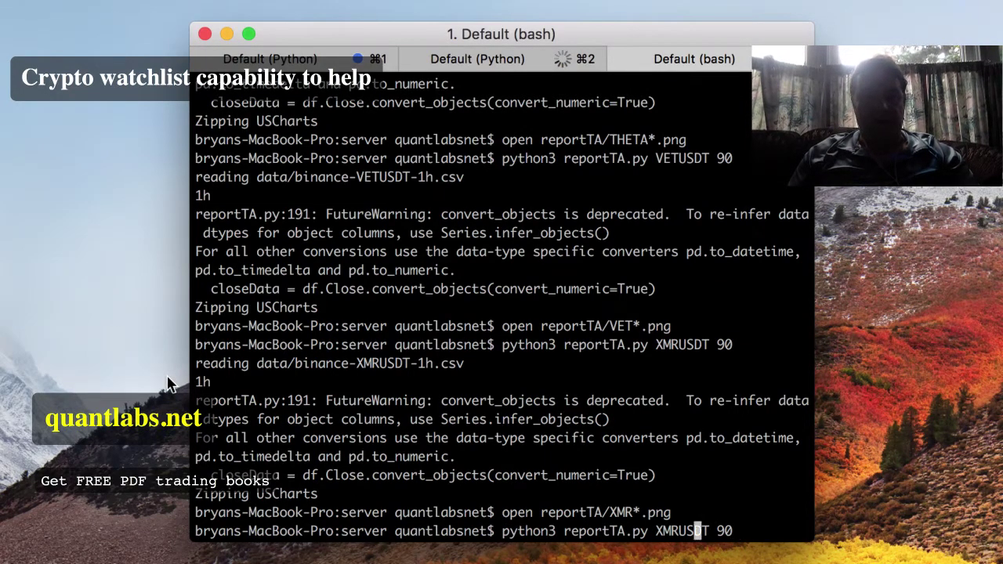
pyautogui.press('BackSpace')
pyautogui.press('BackSpace')
pyautogui.press('BackSpace')
pyautogui.press('BackSpace')
pyautogui.write('X')
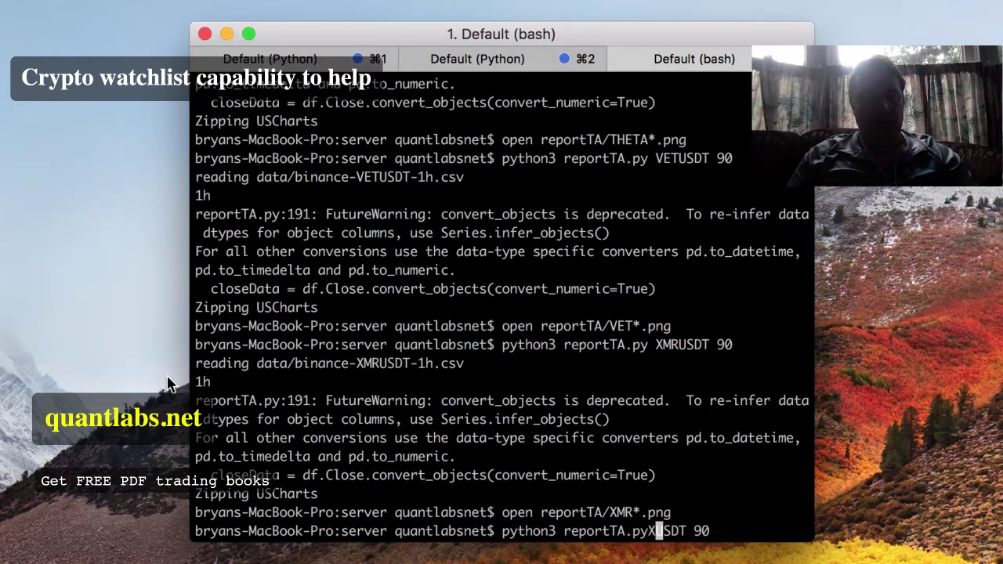
pyautogui.press('Left')
pyautogui.press('Right')
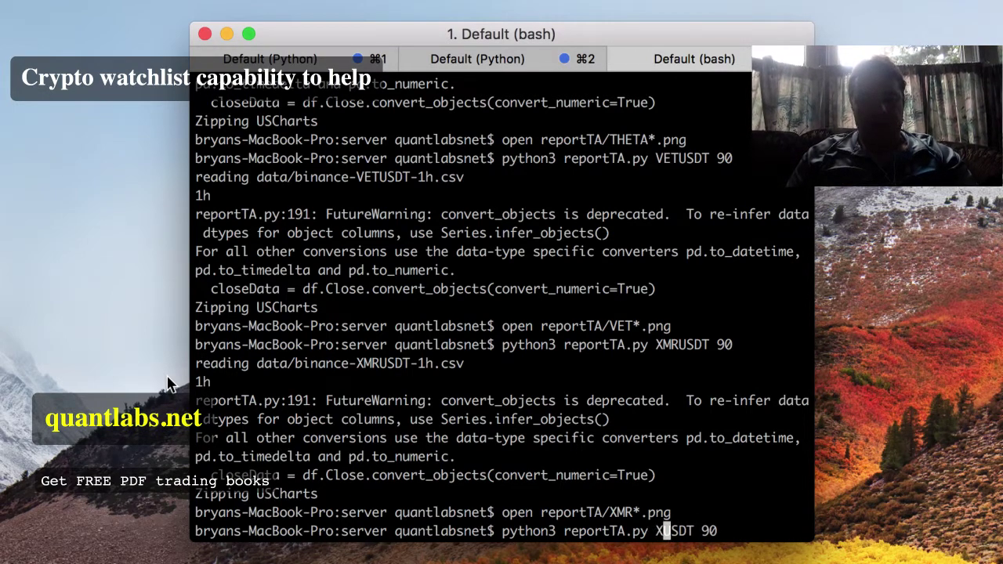
pyautogui.write('TZ')
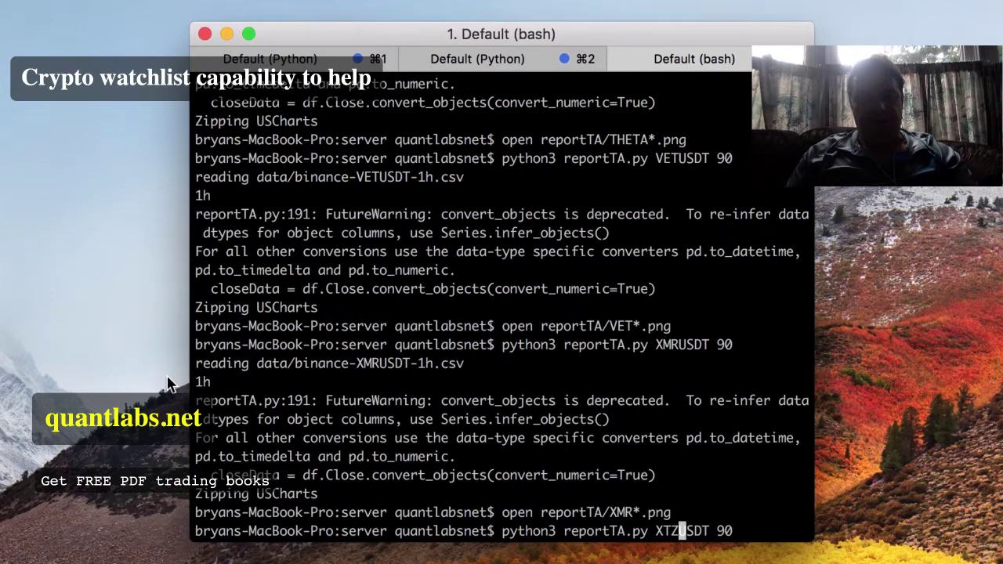
pyautogui.press('Right')
pyautogui.press('Right')
pyautogui.press('Right')
pyautogui.press('Right')
pyautogui.press('Return')
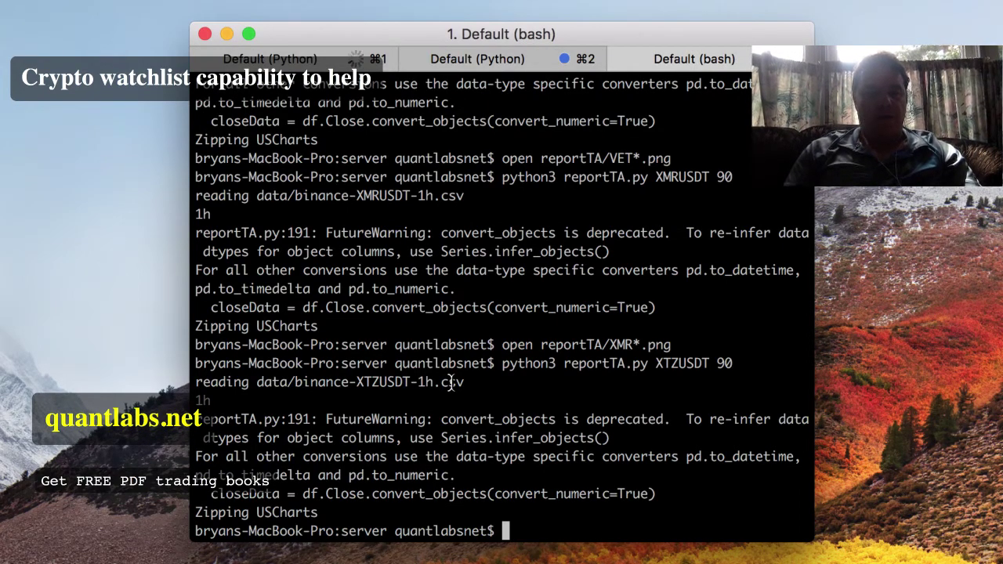
pyautogui.write('open repo')
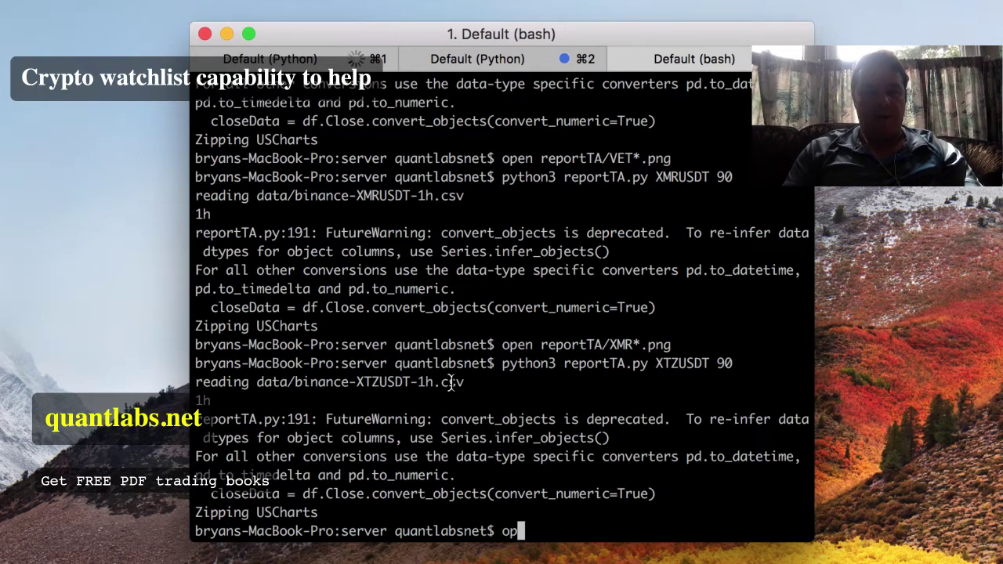
pyautogui.write('rtT')
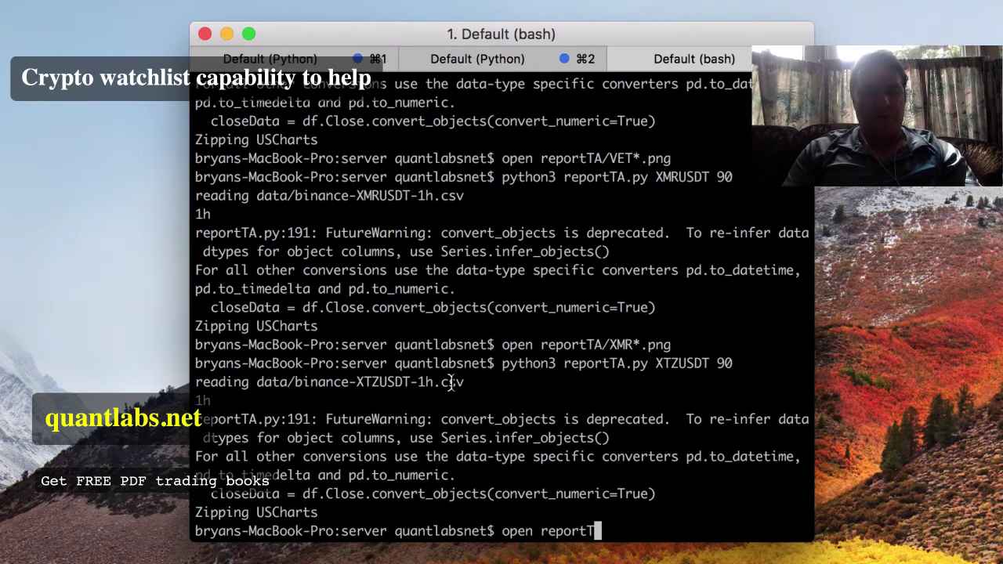
pyautogui.write('A/')
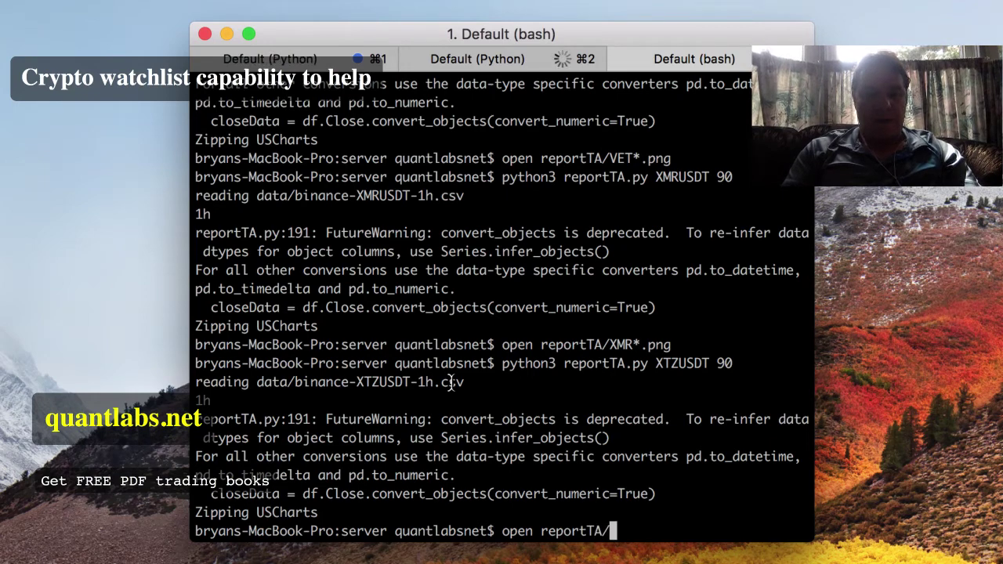
pyautogui.write('XTZ*.png')
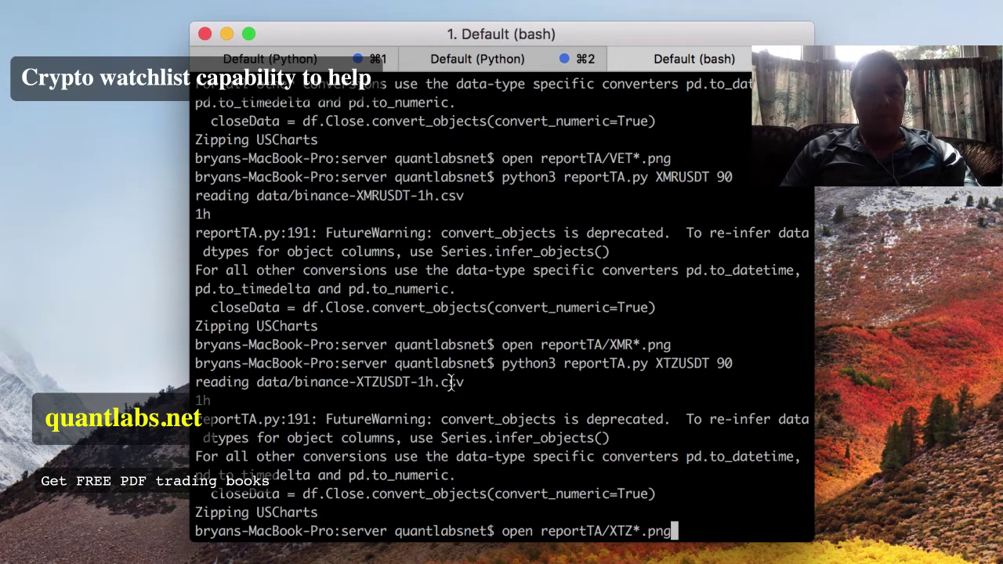
pyautogui.press('Return')
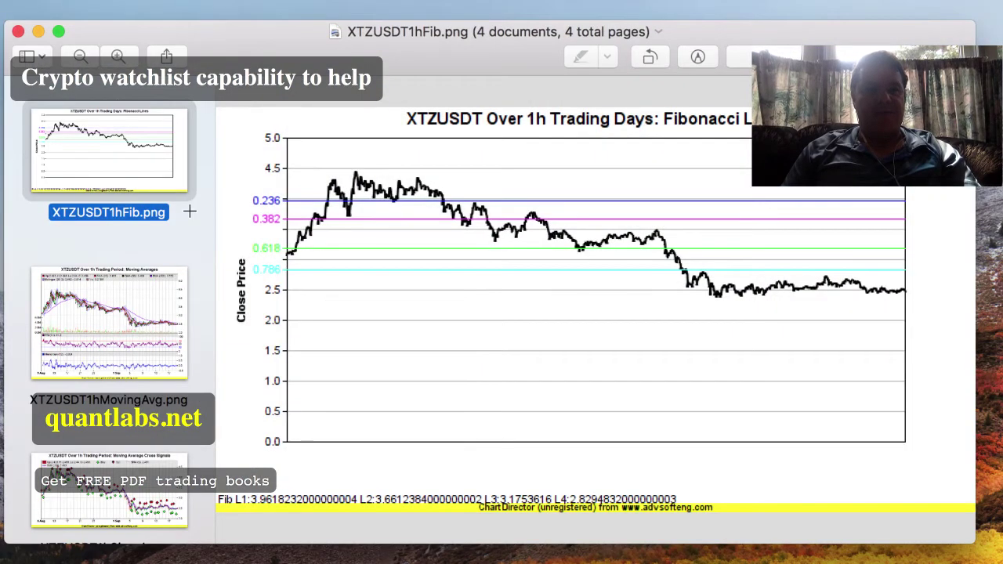
# - Page through the XTZUSDT moving-average, crossover-signals and trendline charts
pyautogui.click(137, 285)
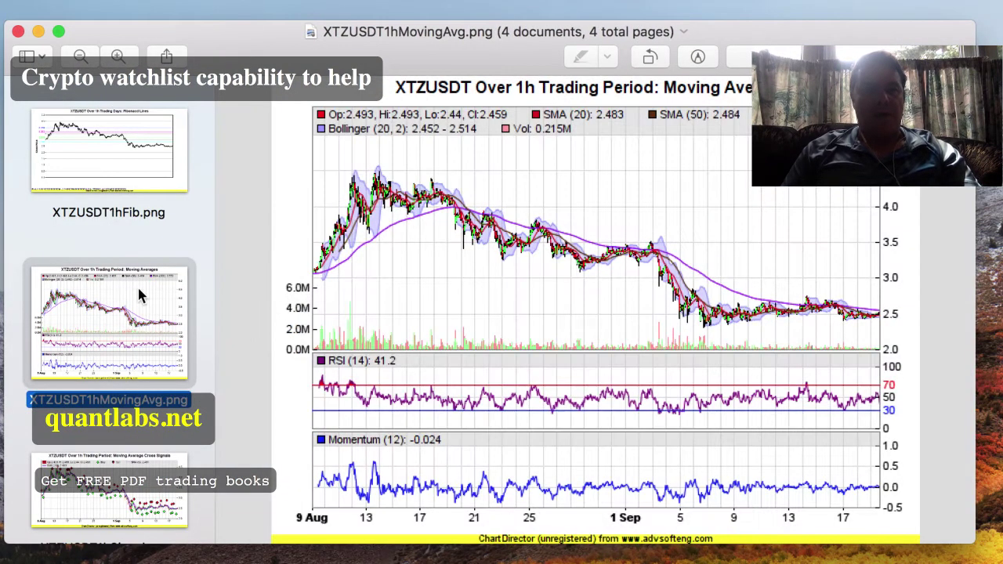
pyautogui.scroll(-3, 164, 352)
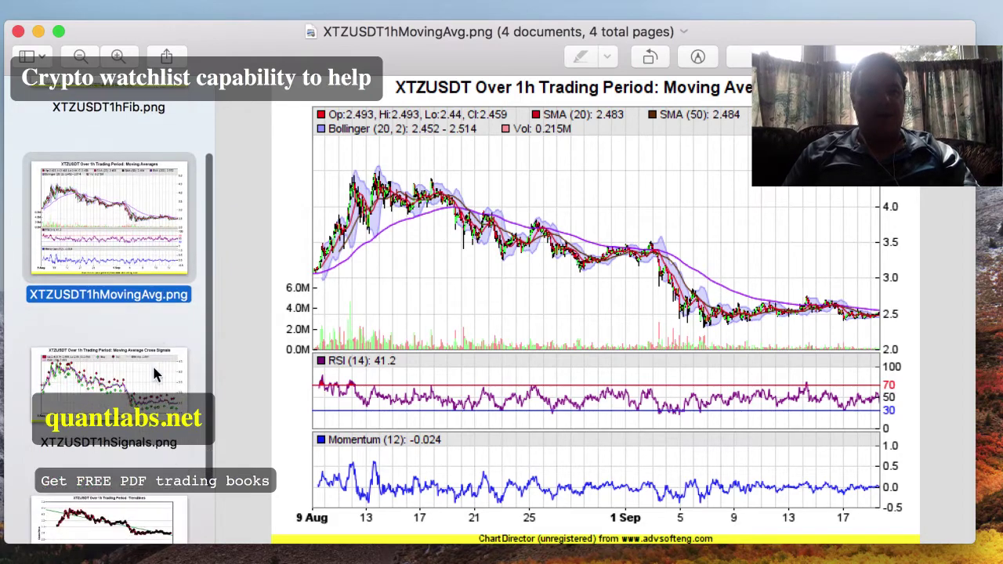
pyautogui.click(159, 389)
pyautogui.scroll(-2, 159, 389)
pyautogui.click(159, 444)
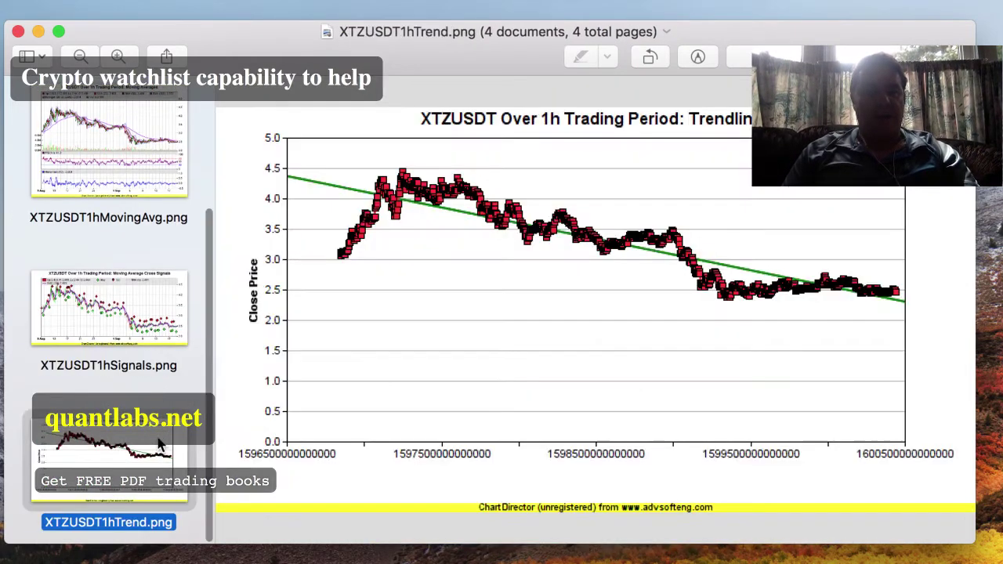
# - Revisit the XTZUSDT signals, moving-average, Fibonacci and trendline charts, then quit Preview
pyautogui.click(135, 284)
pyautogui.click(121, 168)
pyautogui.scroll(1, 117, 141)
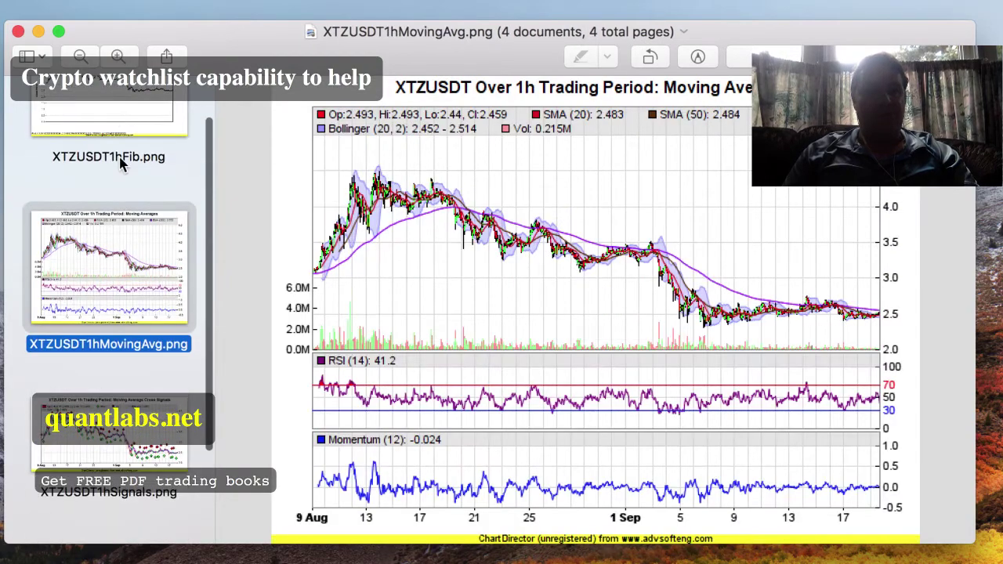
pyautogui.click(112, 107)
pyautogui.click(135, 221)
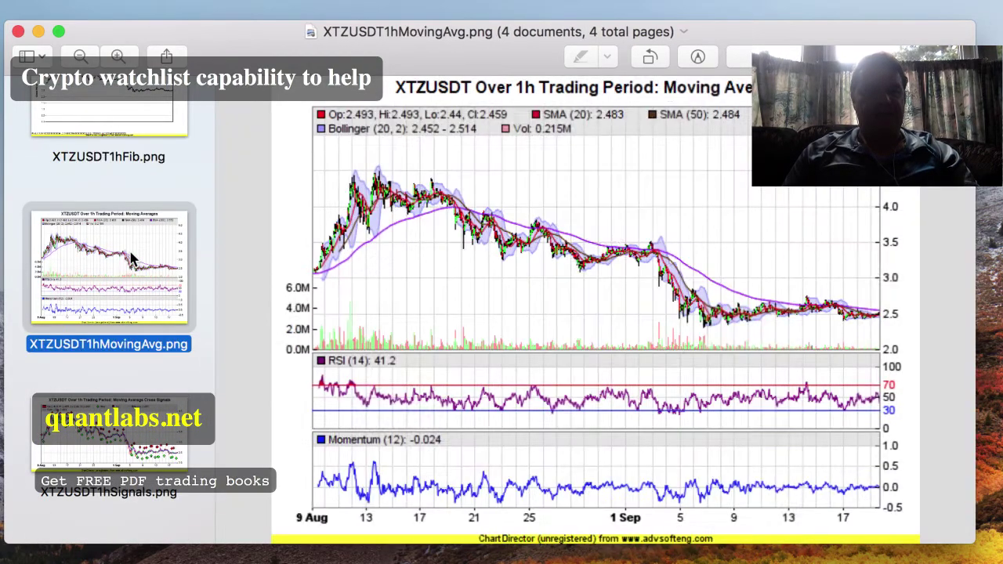
pyautogui.click(126, 423)
pyautogui.scroll(-3, 125, 423)
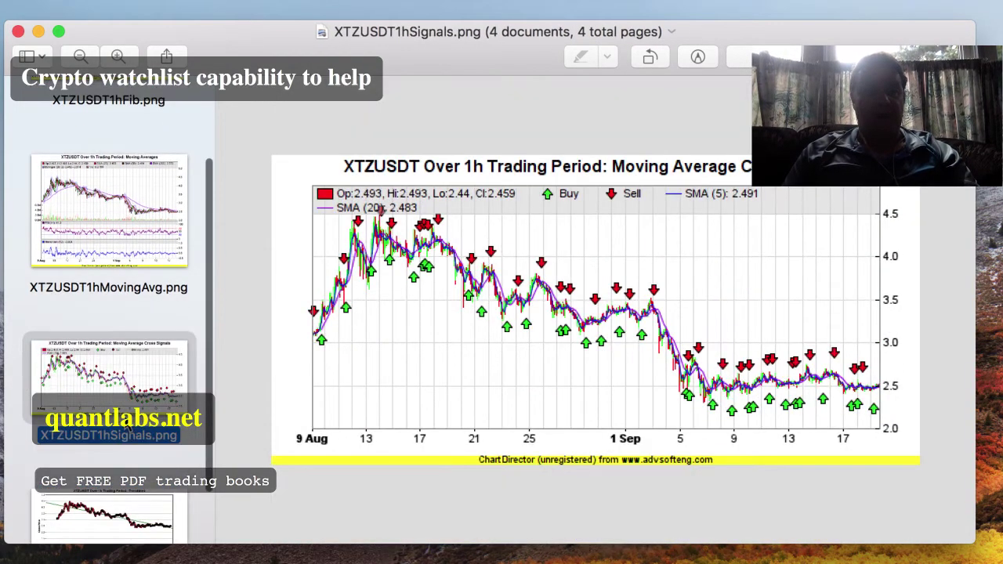
pyautogui.click(109, 462)
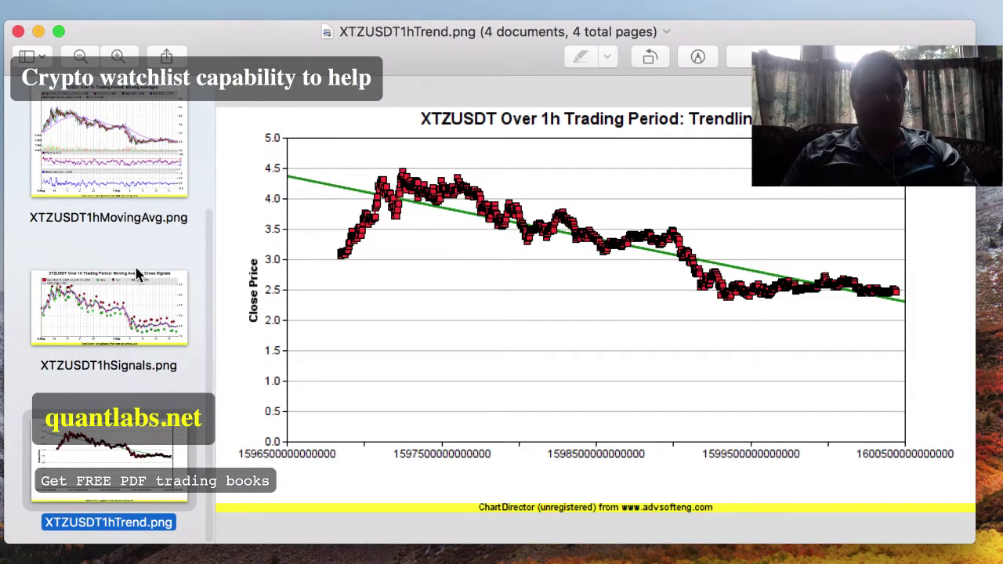
pyautogui.press('super+q')
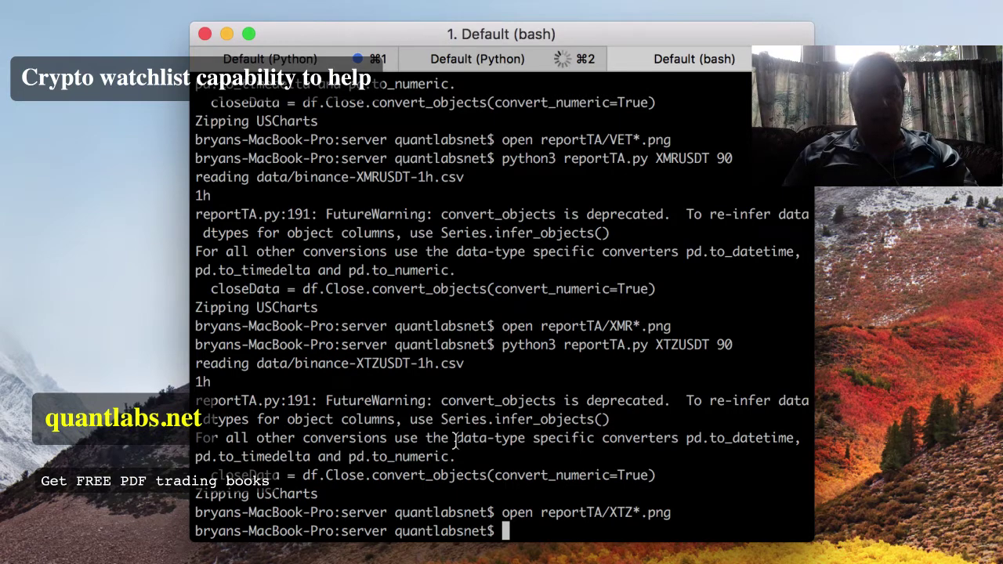
# - Edit the previous command to run reportTA.py for YFIUSDT over 90 periods
pyautogui.press('Up')
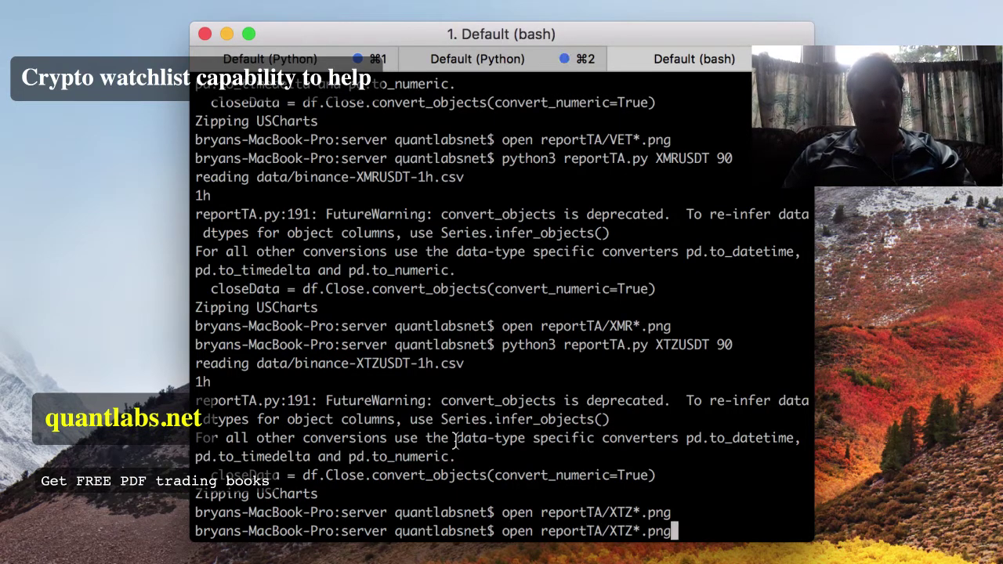
pyautogui.press('Up')
pyautogui.press('Left')
pyautogui.press('Left')
pyautogui.press('Left')
pyautogui.press('Left')
pyautogui.press('Left')
pyautogui.press('Left')
pyautogui.press('Left')
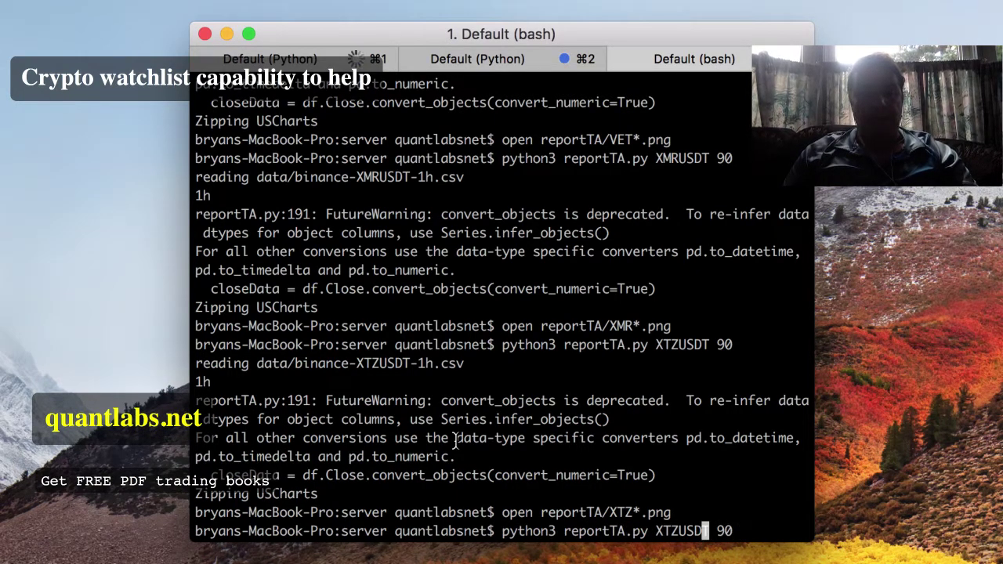
pyautogui.press('BackSpace')
pyautogui.press('BackSpace')
pyautogui.press('BackSpace')
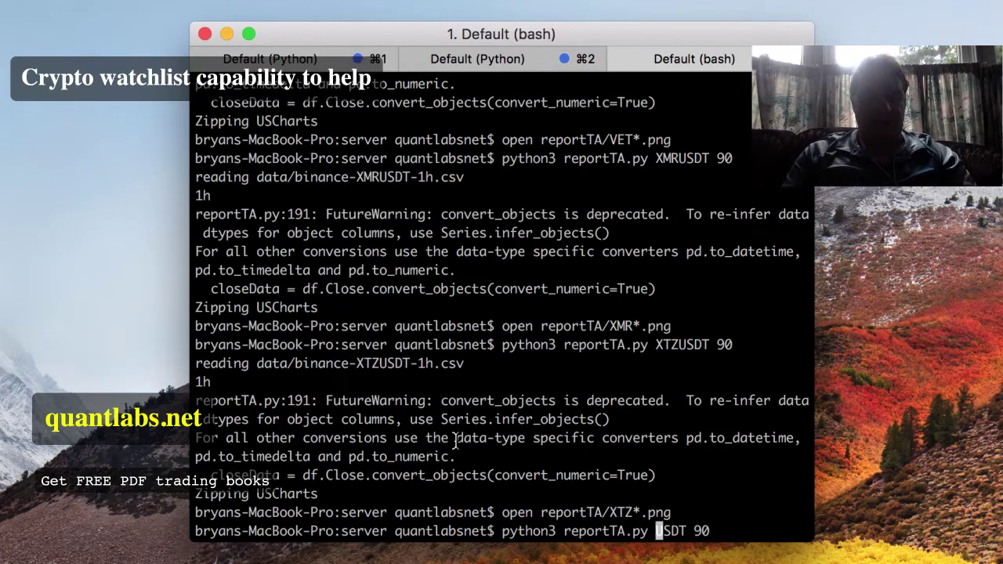
pyautogui.write('YFI')
pyautogui.press('Return')
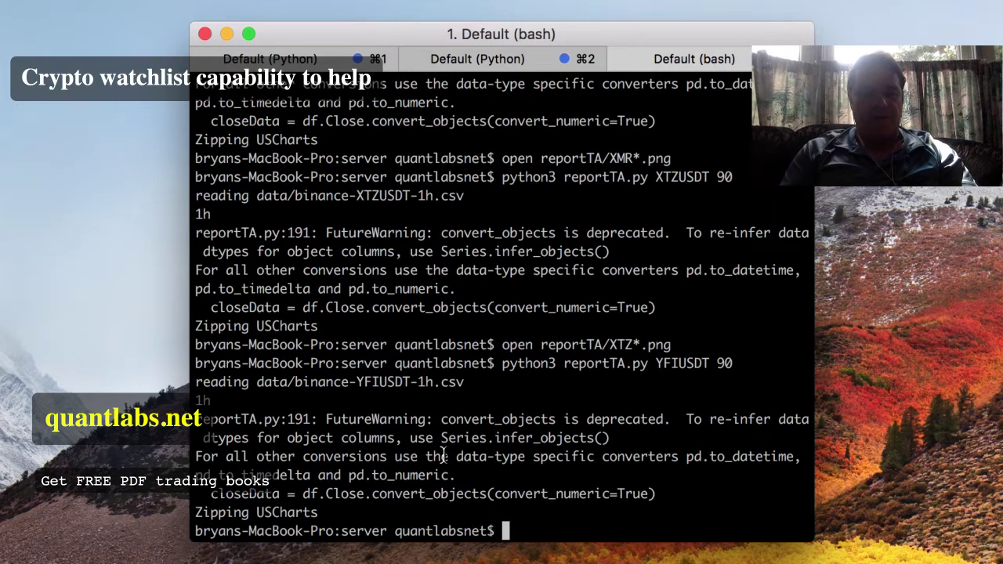
# - Run pwd to confirm the current working folder
pyautogui.write('open')
pyautogui.press('BackSpace')
pyautogui.press('BackSpace')
pyautogui.press('BackSpace')
pyautogui.press('BackSpace')
pyautogui.press('BackSpace')
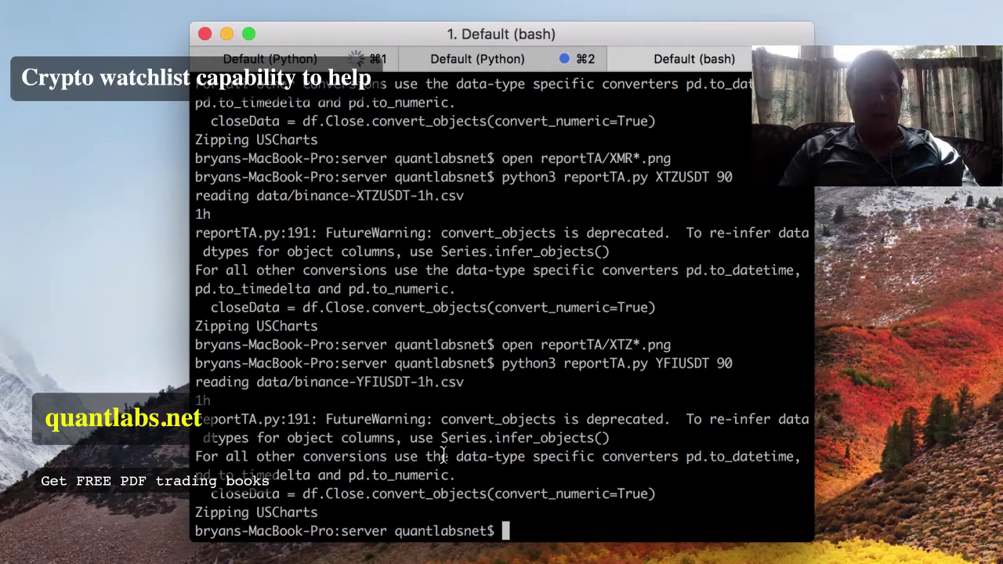
pyautogui.write('pwd')
pyautogui.press('Return')
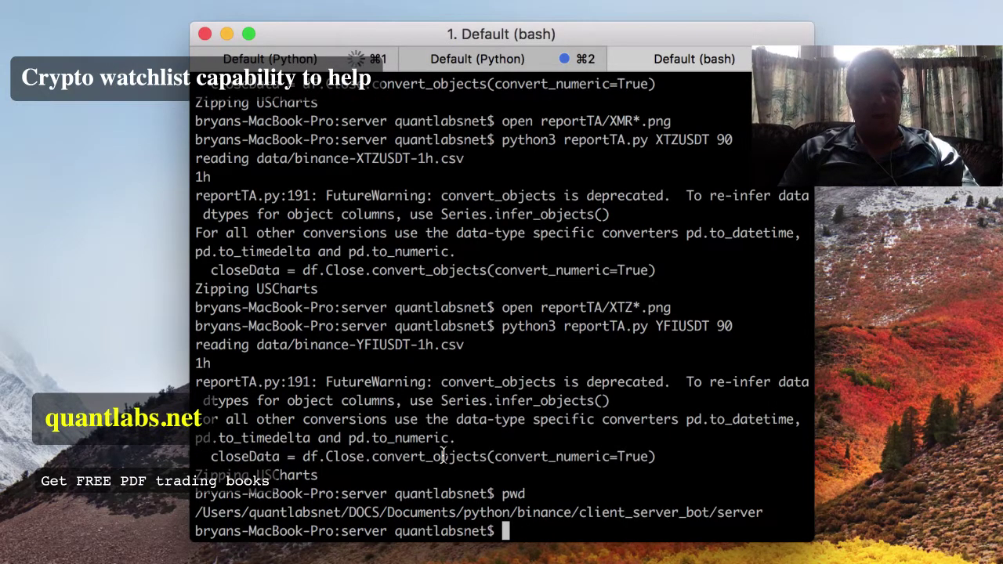
# - Open all the YFI chart PNGs from the reportTA folder
pyautogui.write('open reportTA.py')
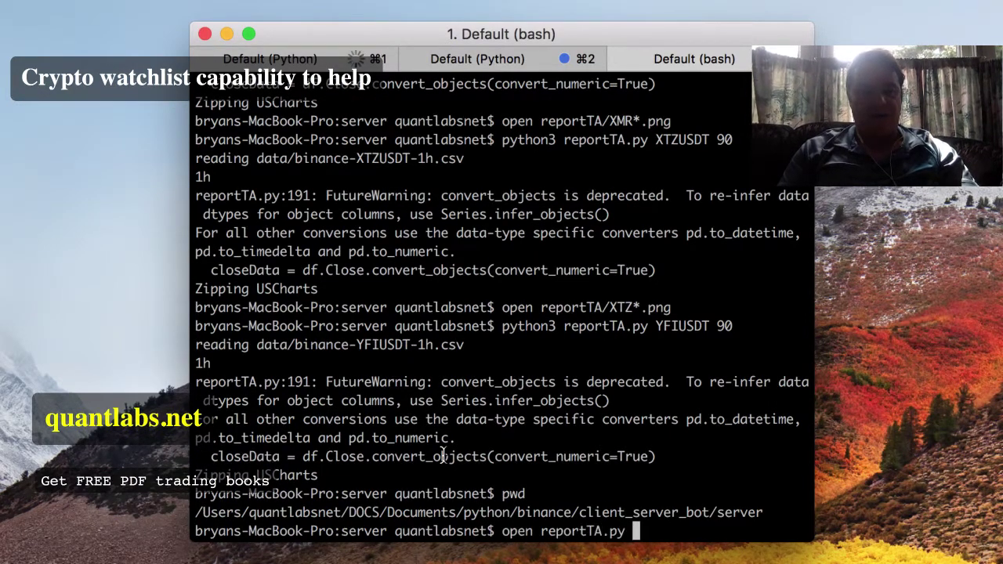
pyautogui.press('BackSpace')
pyautogui.press('BackSpace')
pyautogui.press('BackSpace')
pyautogui.press('BackSpace')
pyautogui.write('/')
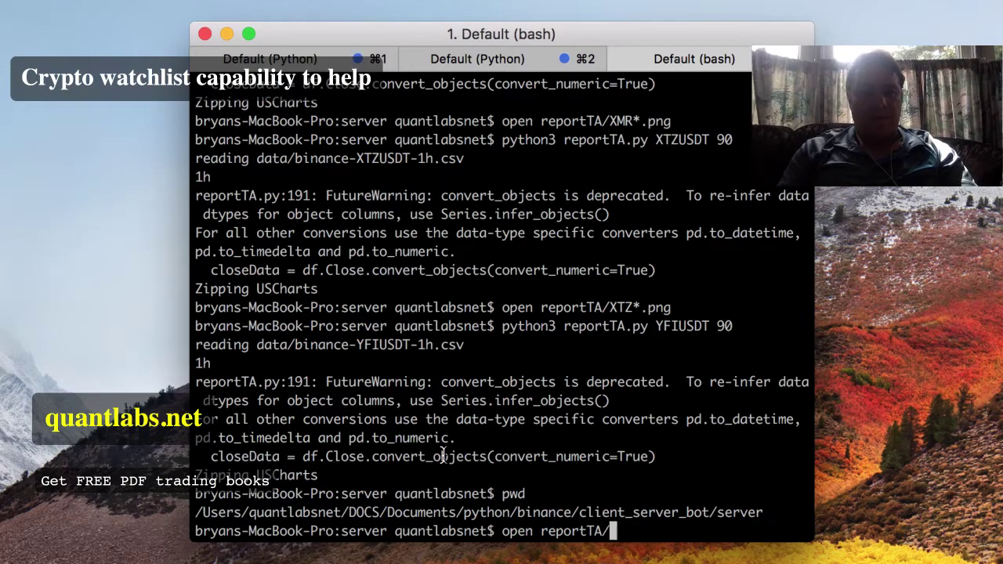
pyautogui.write('YFI')
pyautogui.write('*.png')
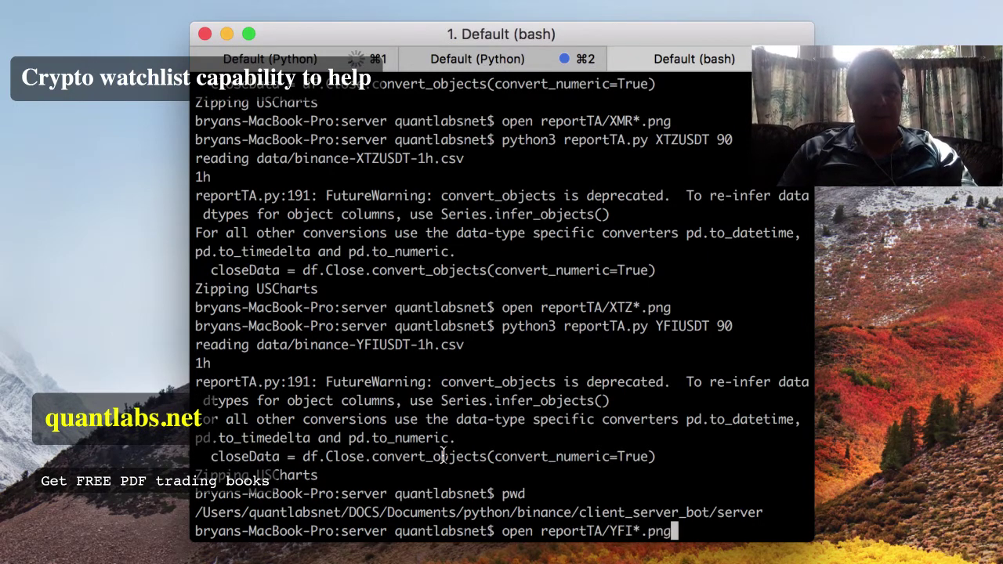
pyautogui.press('Return')
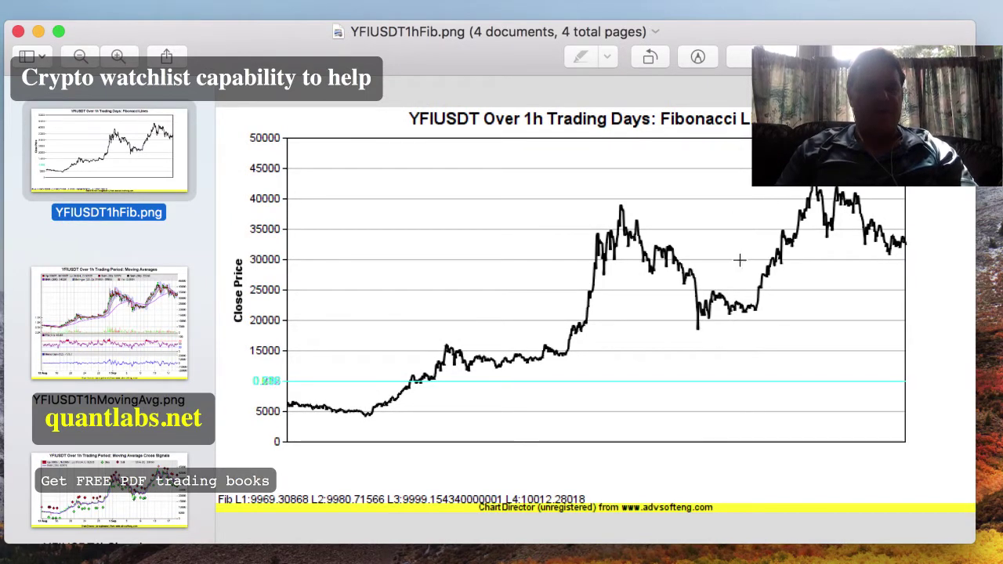
# - Page through the YFIUSDT moving-average, trendline, signals and Fibonacci charts, then quit Preview
pyautogui.click(92, 333)
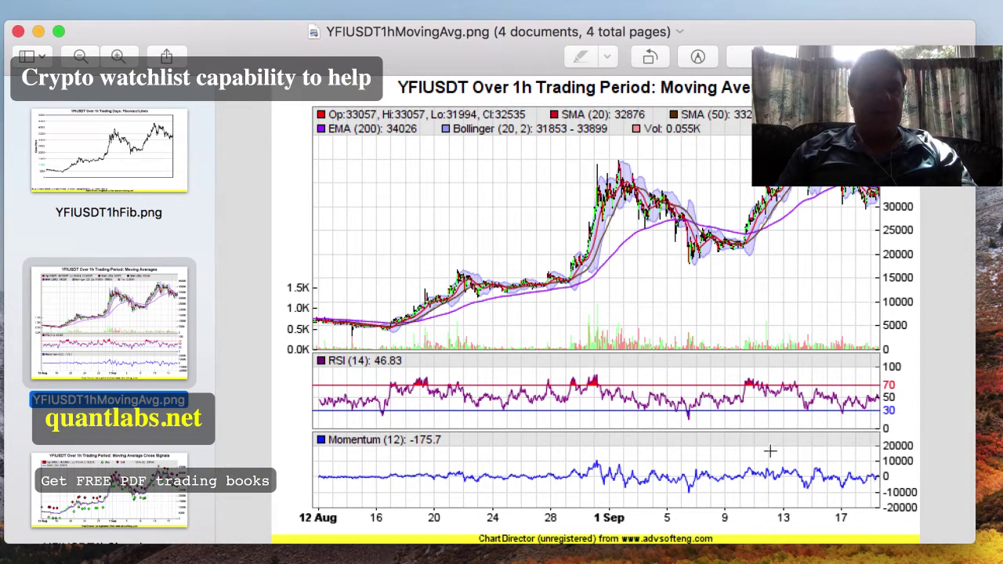
pyautogui.press('Down')
pyautogui.press('Down')
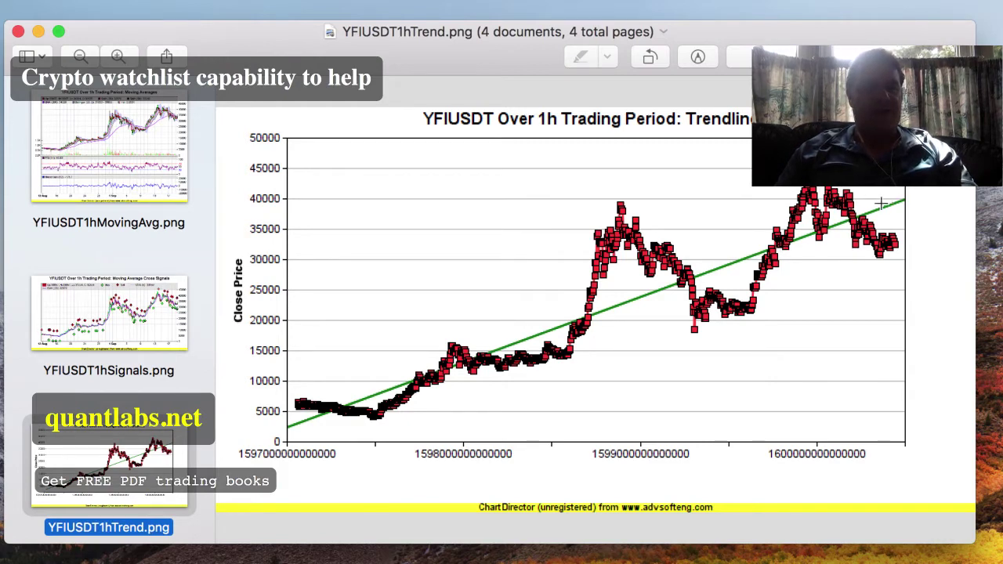
pyautogui.scroll(-1, 118, 336)
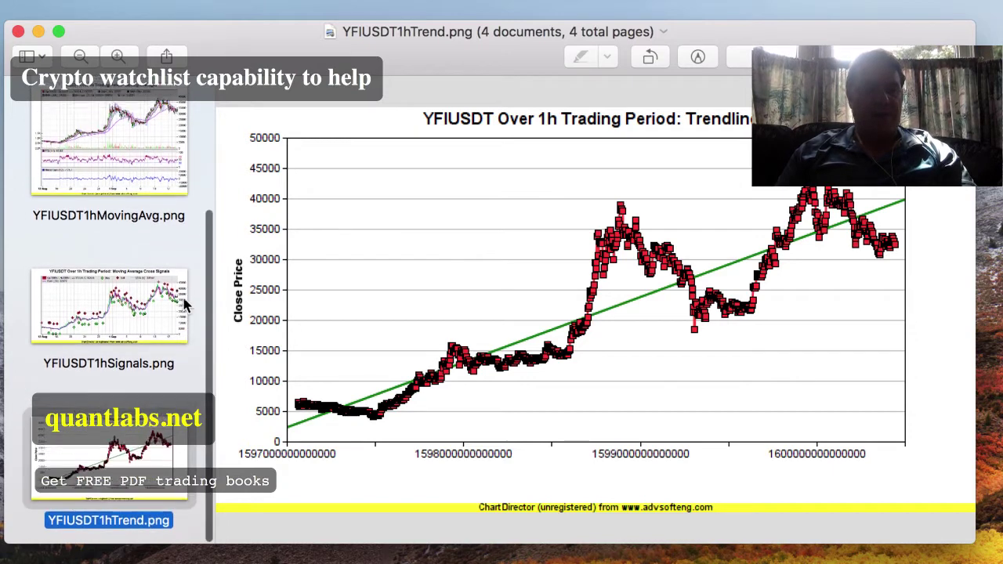
pyautogui.click(117, 336)
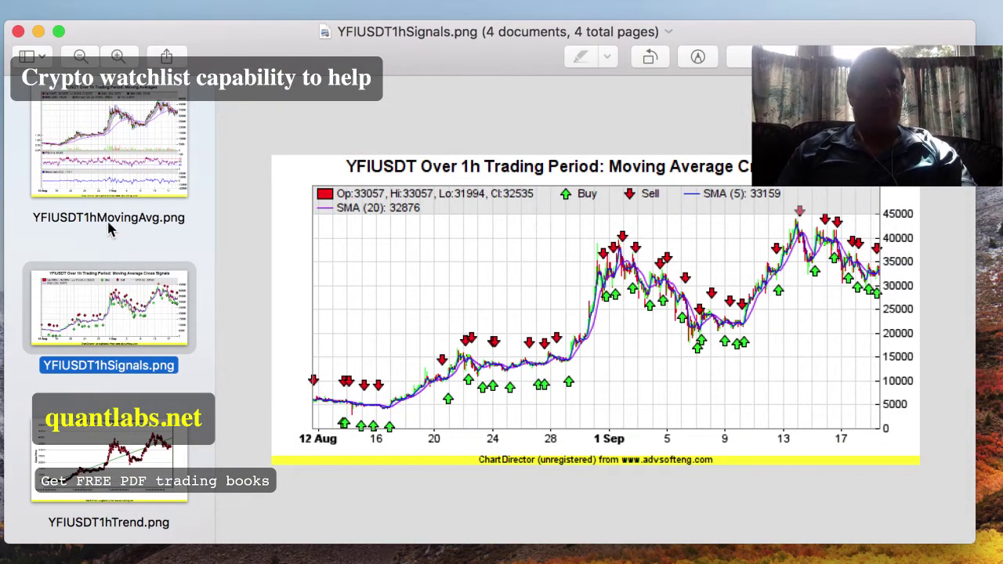
pyautogui.click(92, 164)
pyautogui.scroll(5, 94, 172)
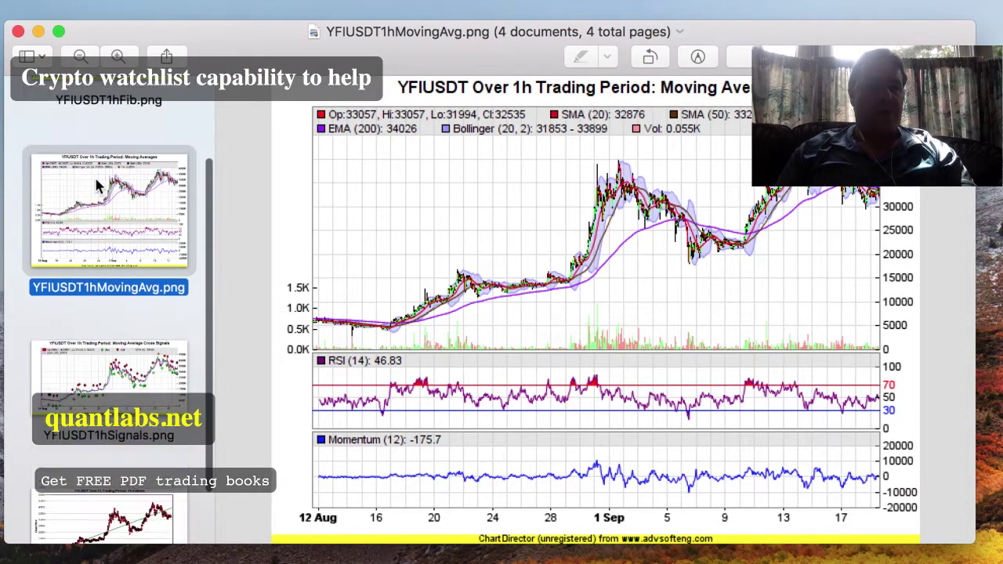
pyautogui.click(97, 185)
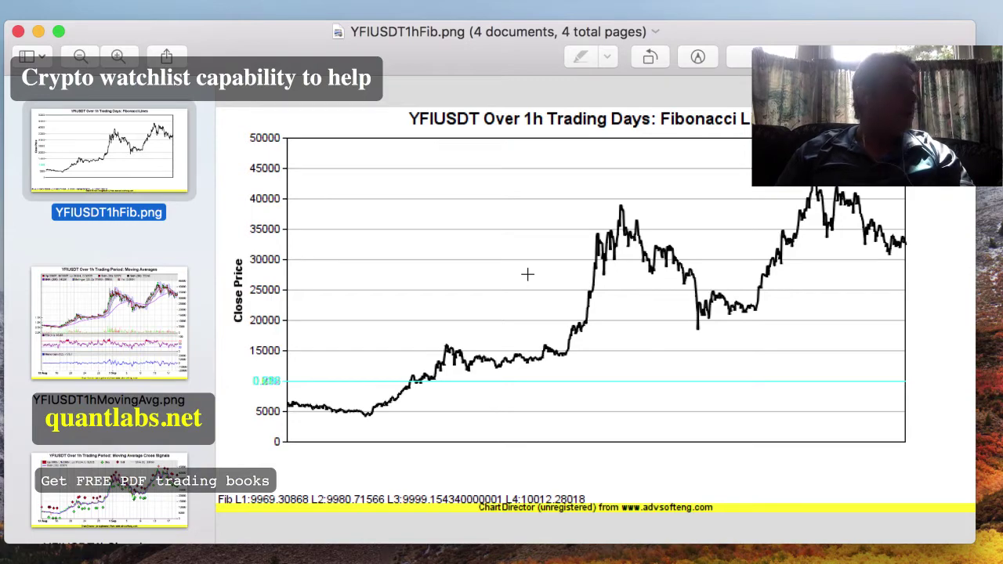
pyautogui.press('super+q')
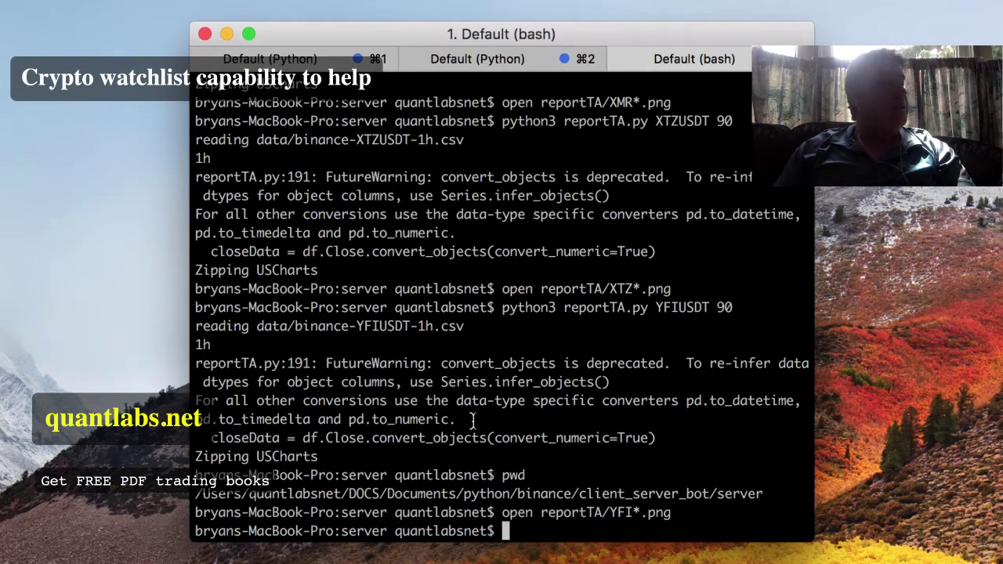
# - Rerun the YFIUSDT report command, then interrupt it with Ctrl+C
pyautogui.press('Up')
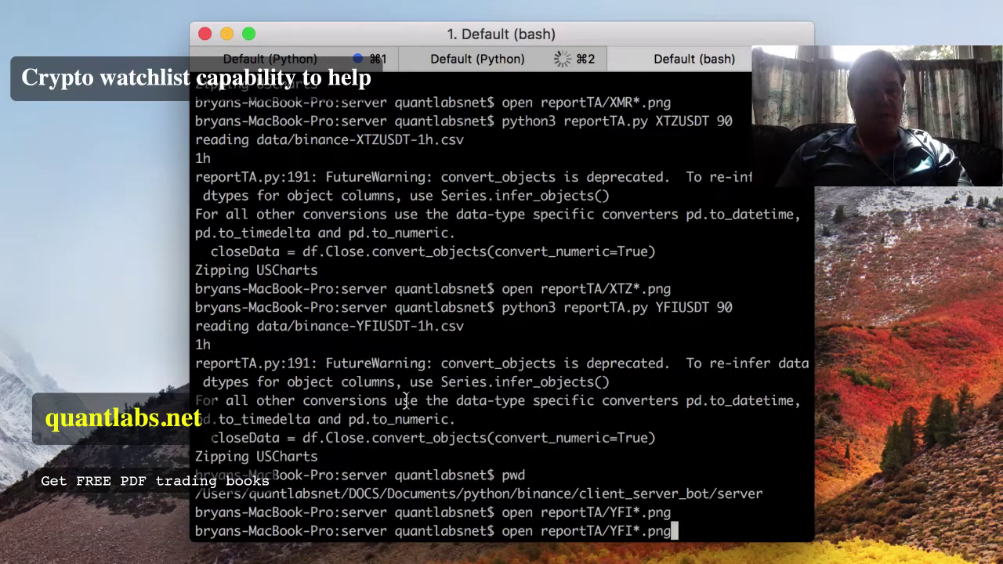
pyautogui.press('Up')
pyautogui.press('Left')
pyautogui.press('Left')
pyautogui.press('Left')
pyautogui.press('Left')
pyautogui.press('Left')
pyautogui.press('Left')
pyautogui.press('Left')
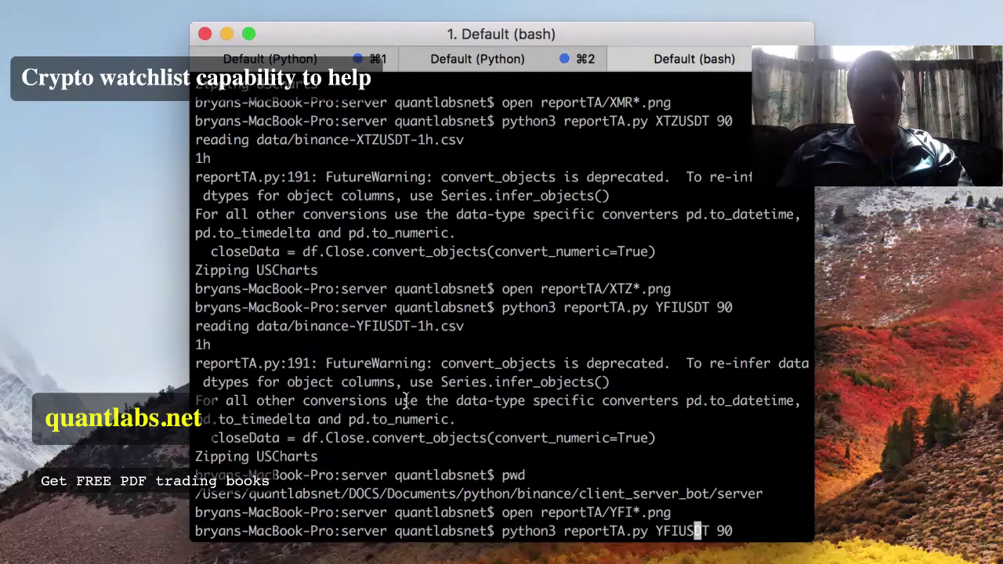
pyautogui.press('Return')
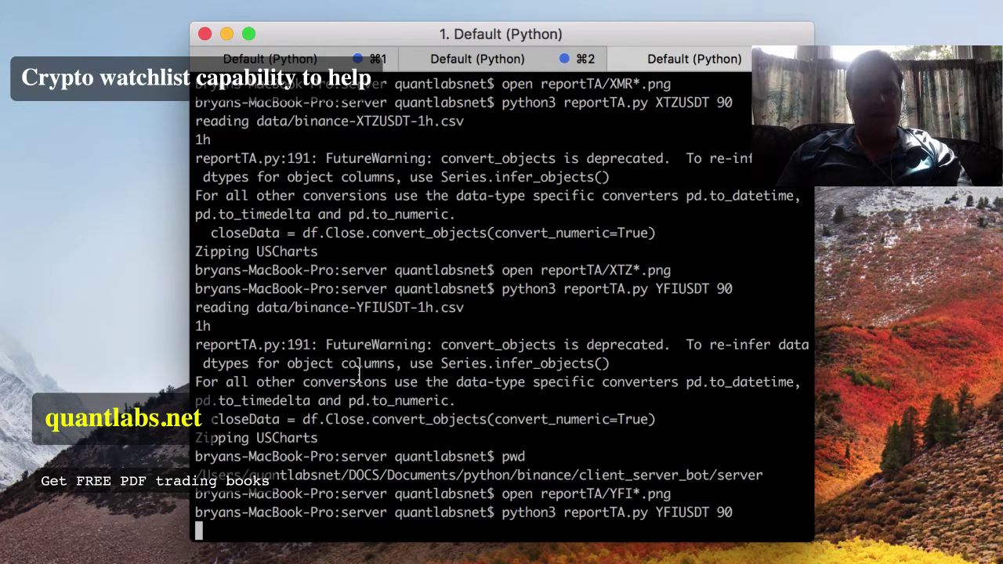
pyautogui.hotkey('ctrl', 'c')
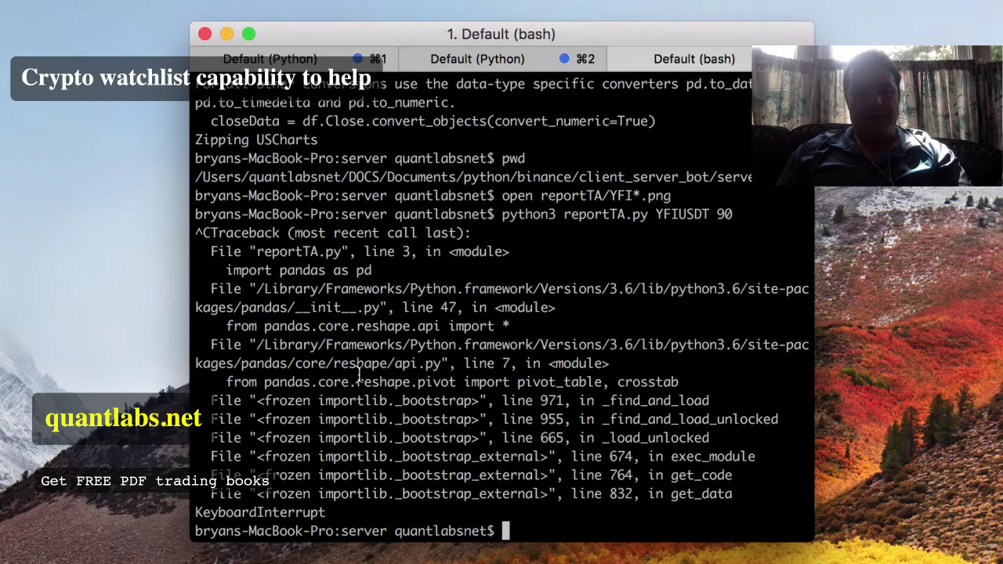
# - Run reportTA.py for YFIIUSDT 90 and open the reportTA/YFII*.png images
pyautogui.press('Up')
pyautogui.press('Left')
pyautogui.press('Left')
pyautogui.press('Left')
pyautogui.press('Left')
pyautogui.press('Left')
pyautogui.press('Left')
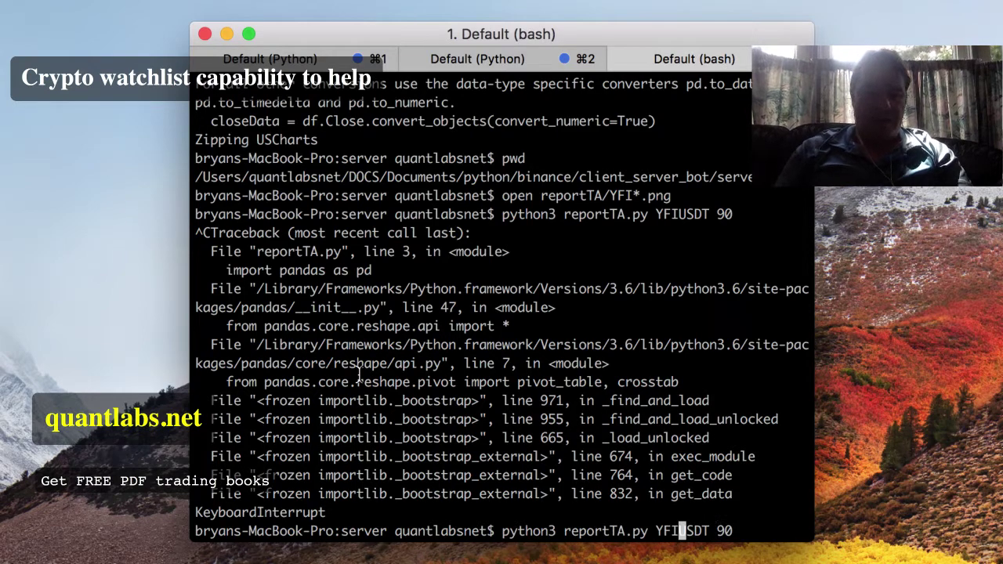
pyautogui.write('I')
pyautogui.press('Return')
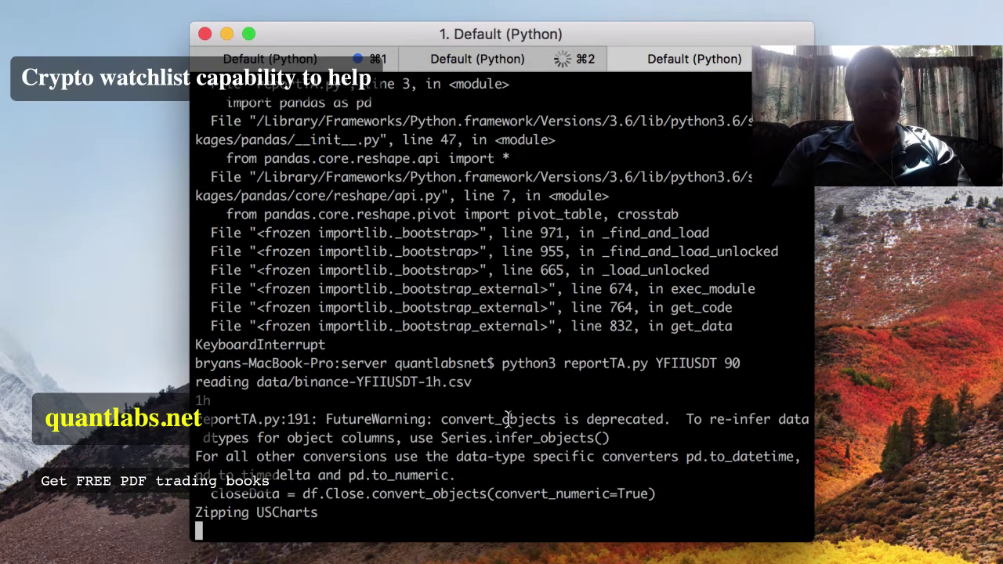
pyautogui.write('open re')
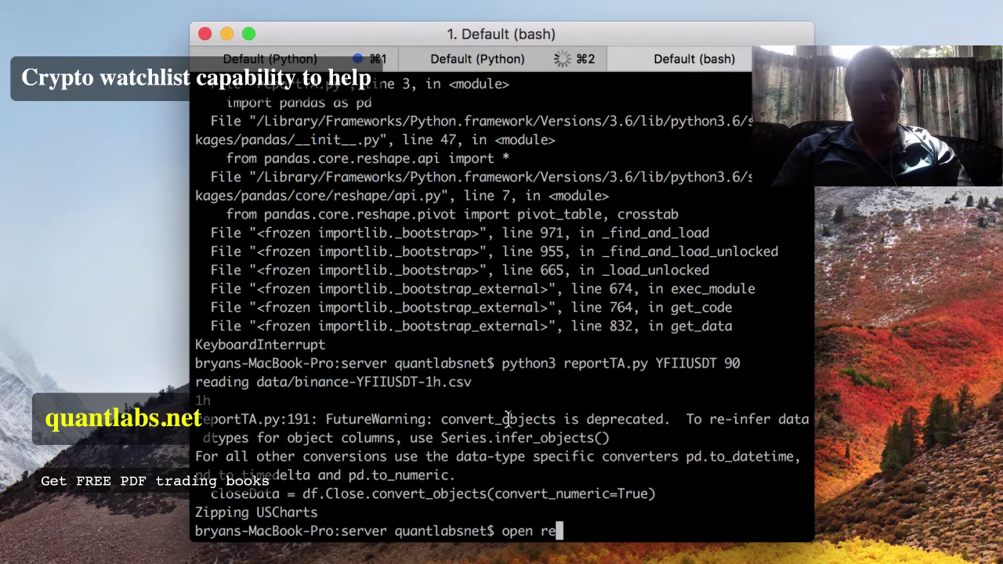
pyautogui.write('portTA/')
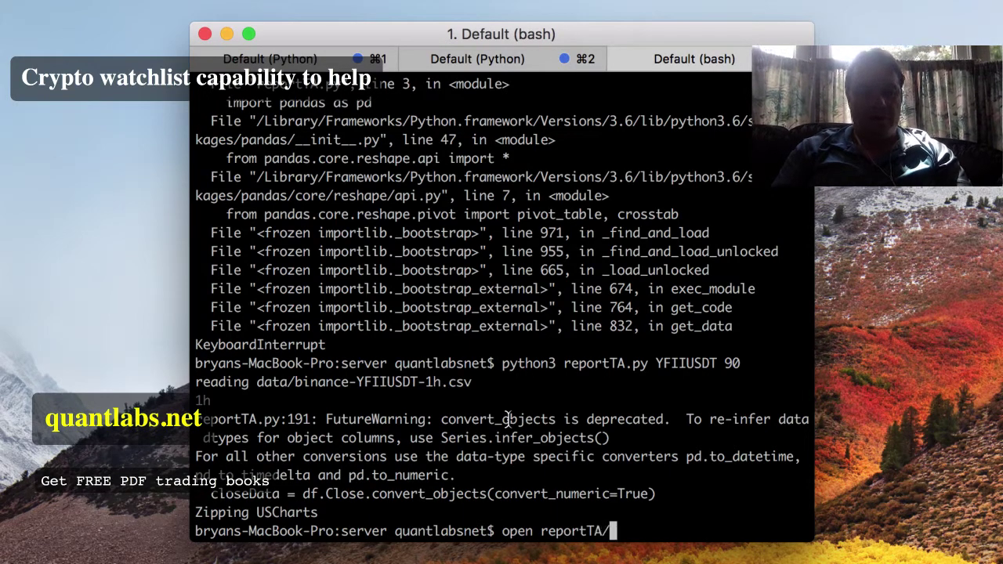
pyautogui.write('YFII*.png')
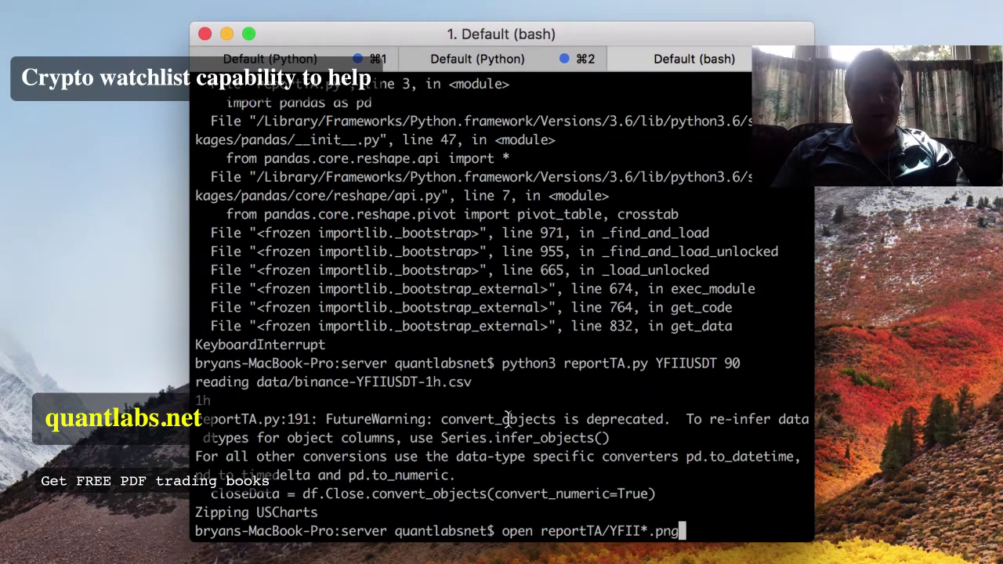
pyautogui.press('Return')
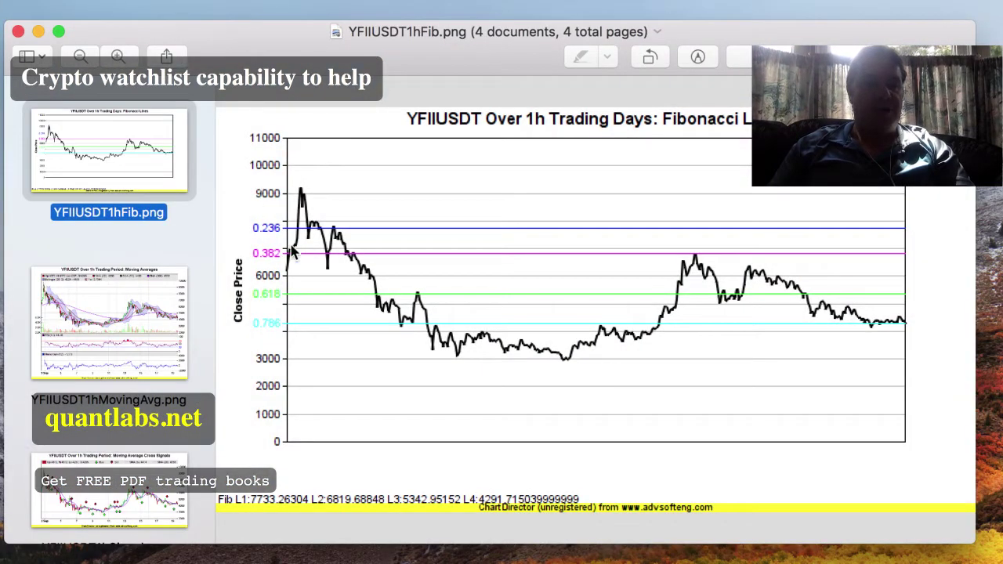
# - View the YFIIUSDT moving-average, trendline and signals charts, returning up to Fibonacci
pyautogui.click(125, 314)
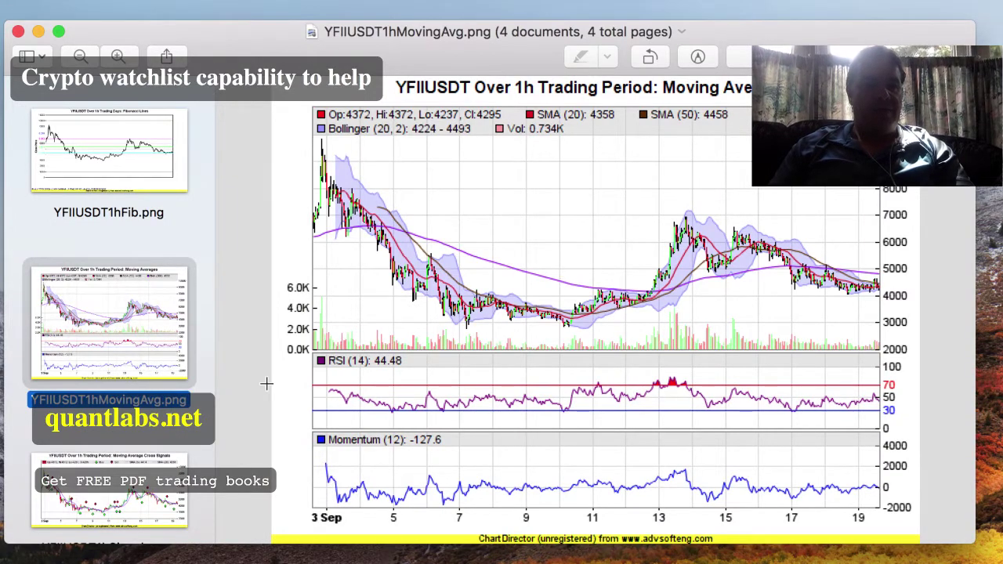
pyautogui.scroll(-5, 147, 359)
pyautogui.click(117, 427)
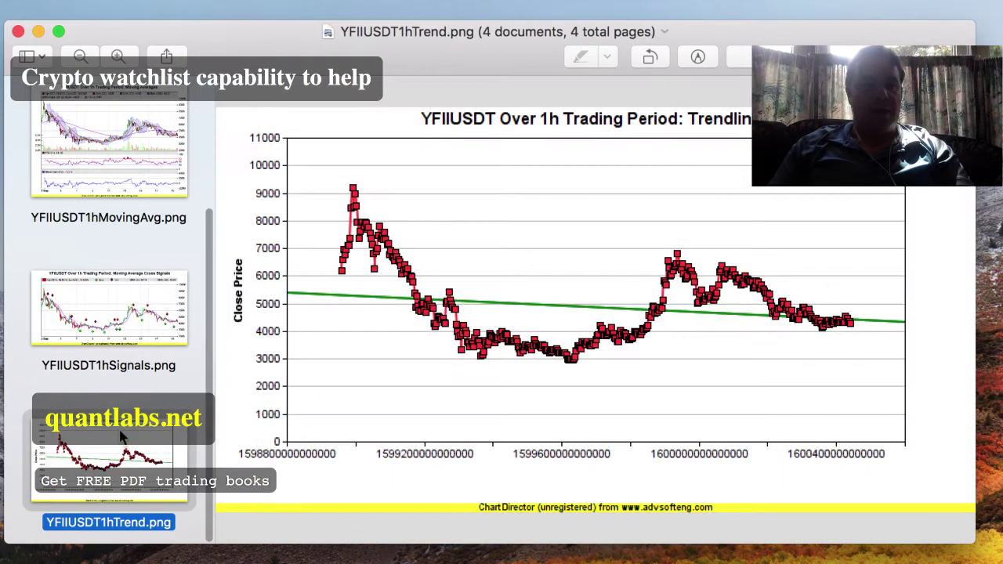
pyautogui.click(100, 313)
pyautogui.click(114, 176)
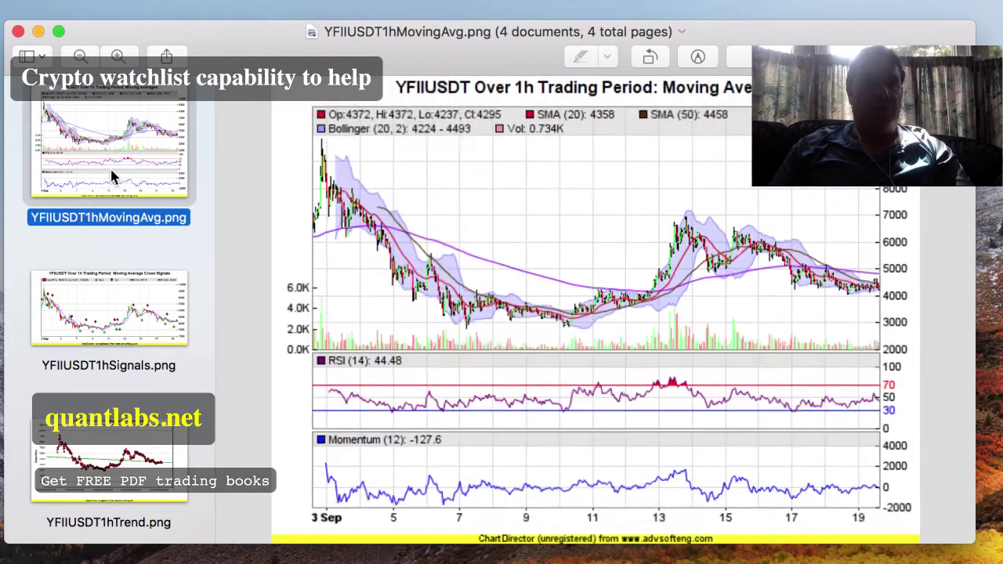
pyautogui.scroll(2, 99, 228)
pyautogui.scroll(2, 100, 228)
pyautogui.click(101, 131)
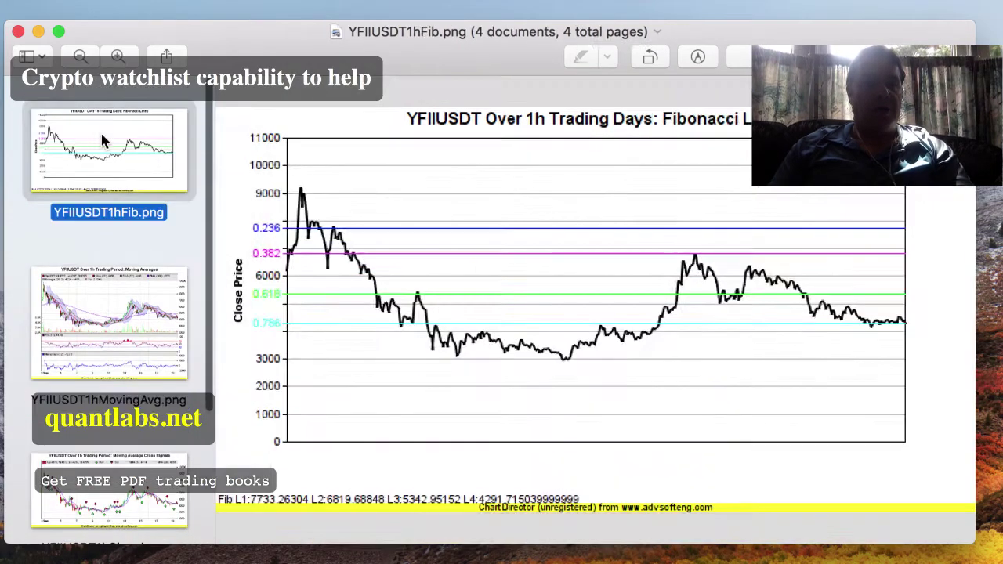
# - Step again through the YFIIUSDT moving-average, signals and trendline charts, then quit Preview
pyautogui.click(145, 299)
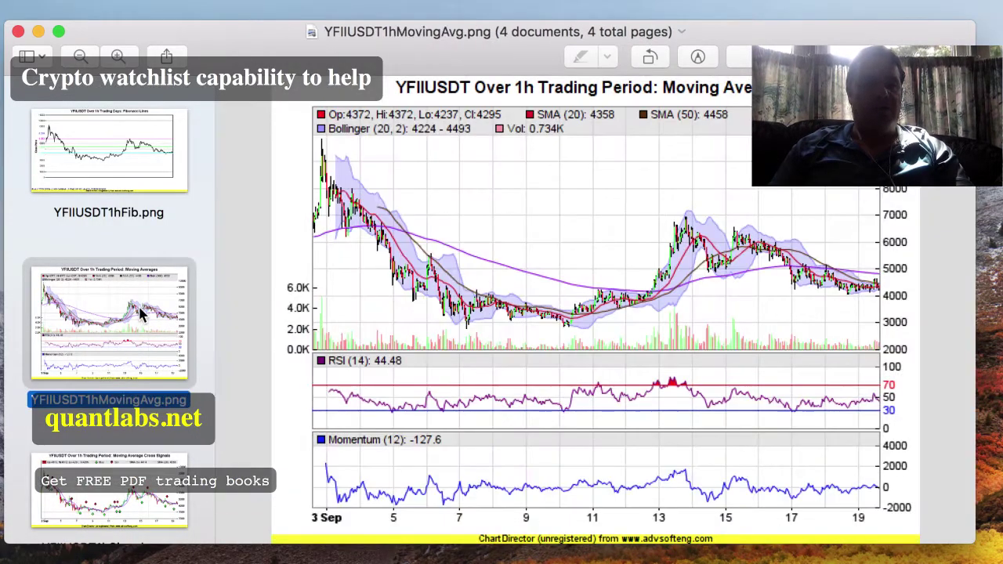
pyautogui.scroll(-4, 140, 313)
pyautogui.click(134, 358)
pyautogui.scroll(-2, 133, 384)
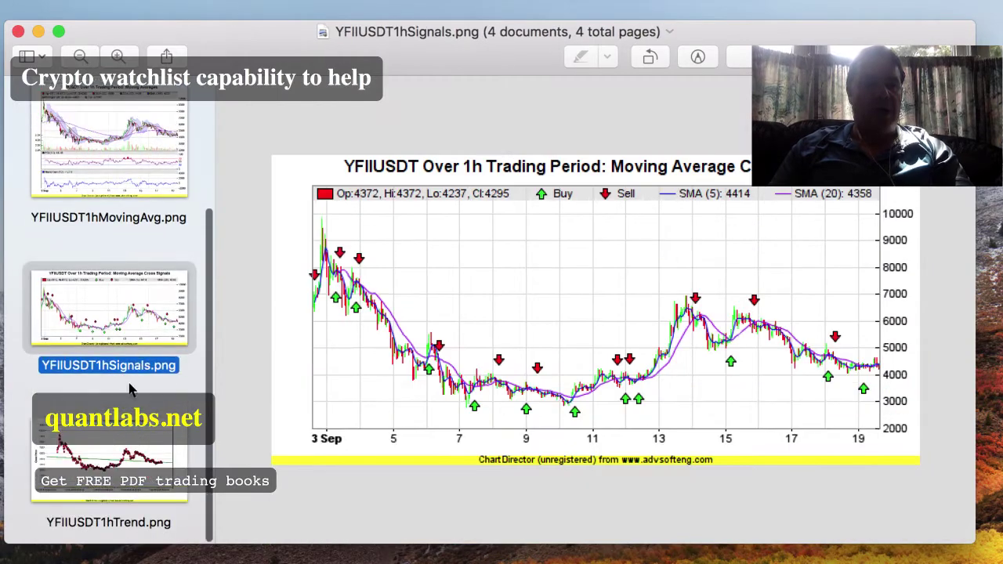
pyautogui.click(119, 431)
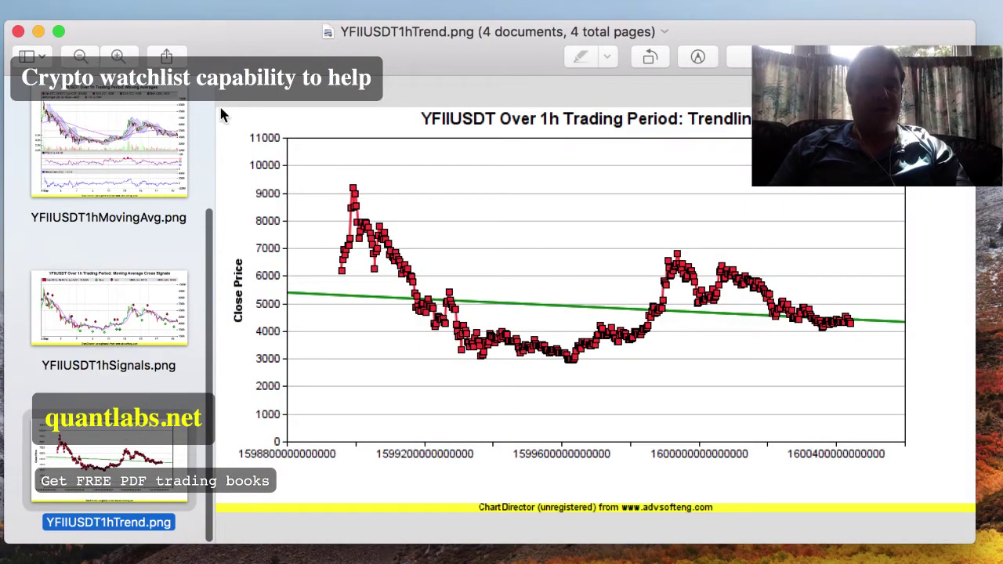
pyautogui.press('super+q')
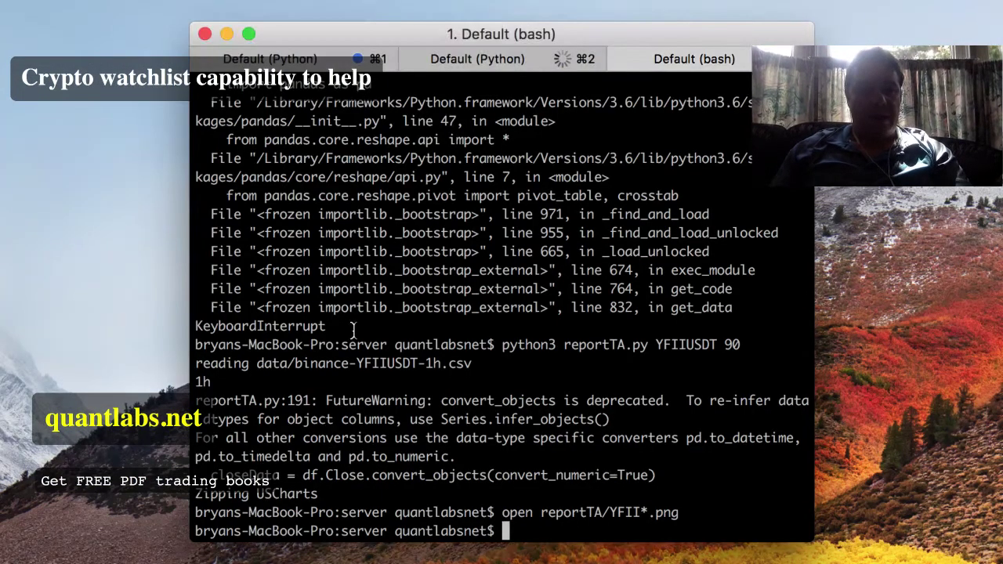
# - Change the recalled YFIIUSDT command to reportTA.py ZECUSDT 90 and run it
pyautogui.press('Up')
pyautogui.press('Left')
pyautogui.press('Left')
pyautogui.press('Left')
pyautogui.press('Left')
pyautogui.press('Left')
pyautogui.press('Left')
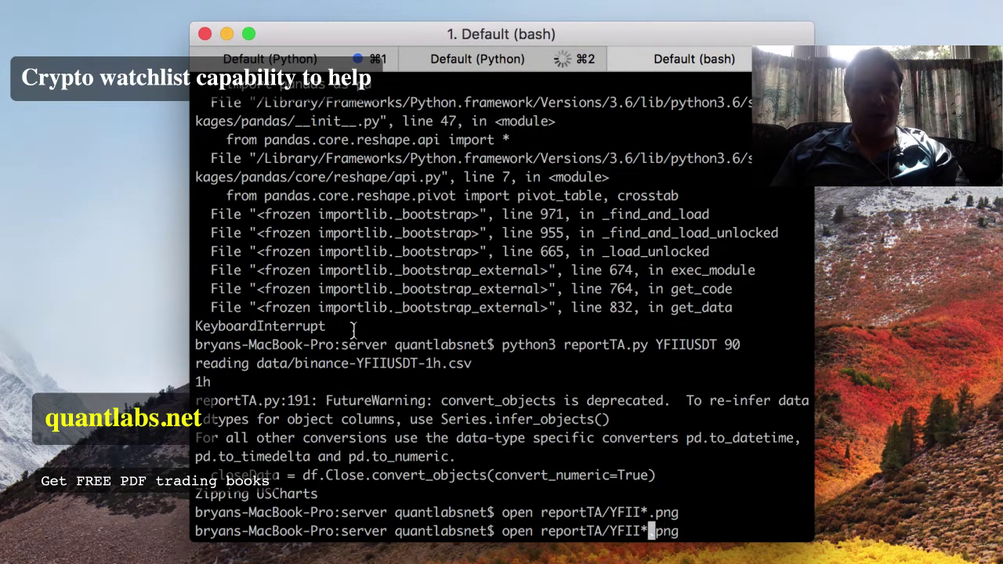
pyautogui.press('Up')
pyautogui.press('Left')
pyautogui.press('Left')
pyautogui.press('Left')
pyautogui.press('Left')
pyautogui.press('Left')
pyautogui.press('Left')
pyautogui.press('Left')
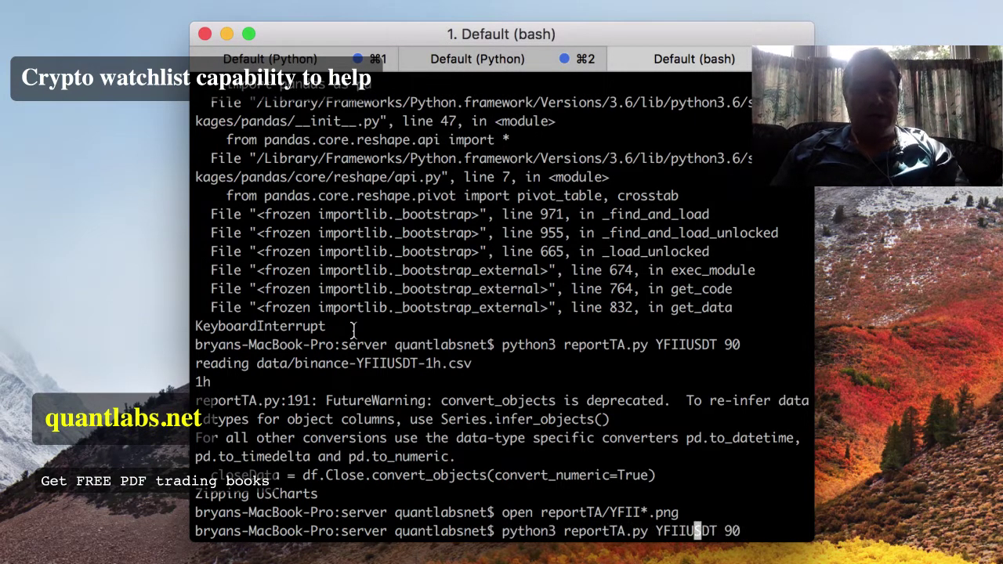
pyautogui.press('BackSpace')
pyautogui.press('BackSpace')
pyautogui.press('BackSpace')
pyautogui.press('BackSpace')
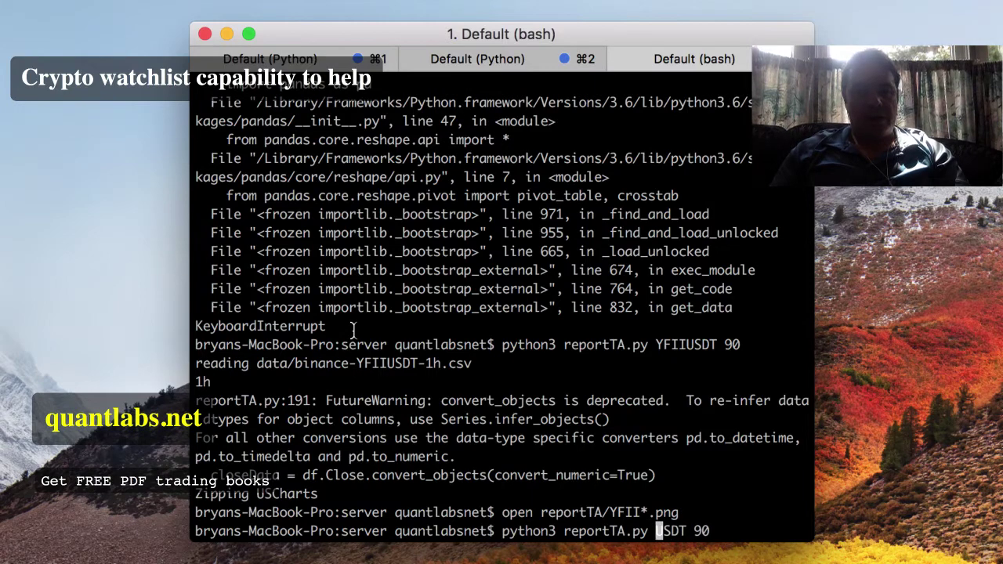
pyautogui.write('ZEC')
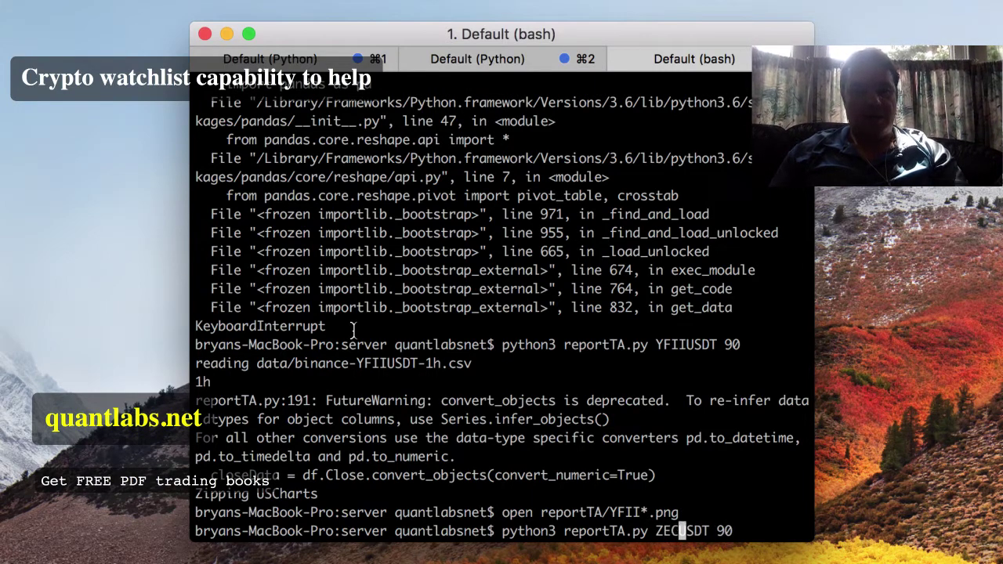
pyautogui.press('Return')
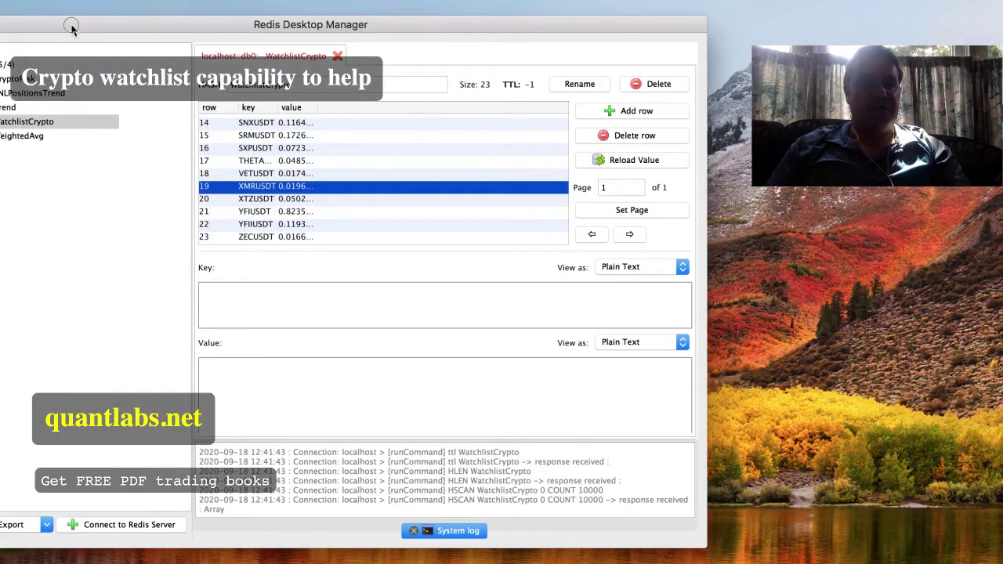
# - Reload db0 in Redis Desktop Manager and scroll WatchlistCrypto to its last pairs
pyautogui.moveTo(71, 28); pyautogui.dragTo(262, 28)
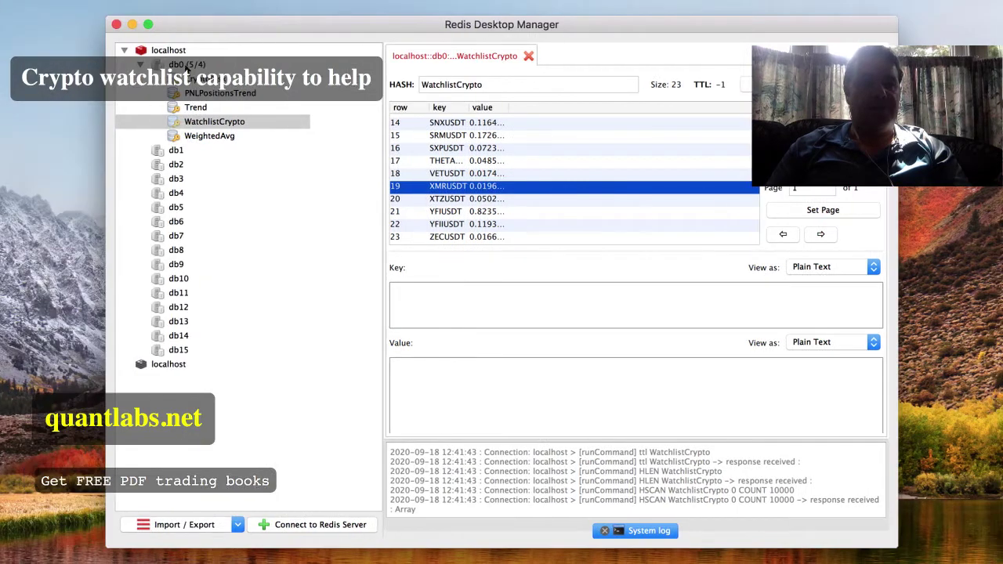
pyautogui.click(188, 66)
pyautogui.rightClick(187, 65)
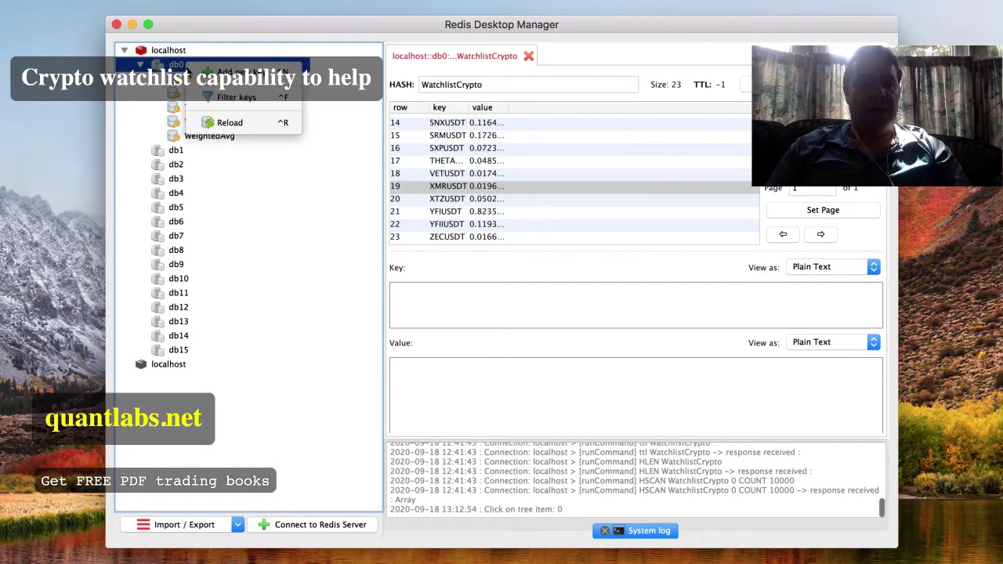
pyautogui.click(228, 123)
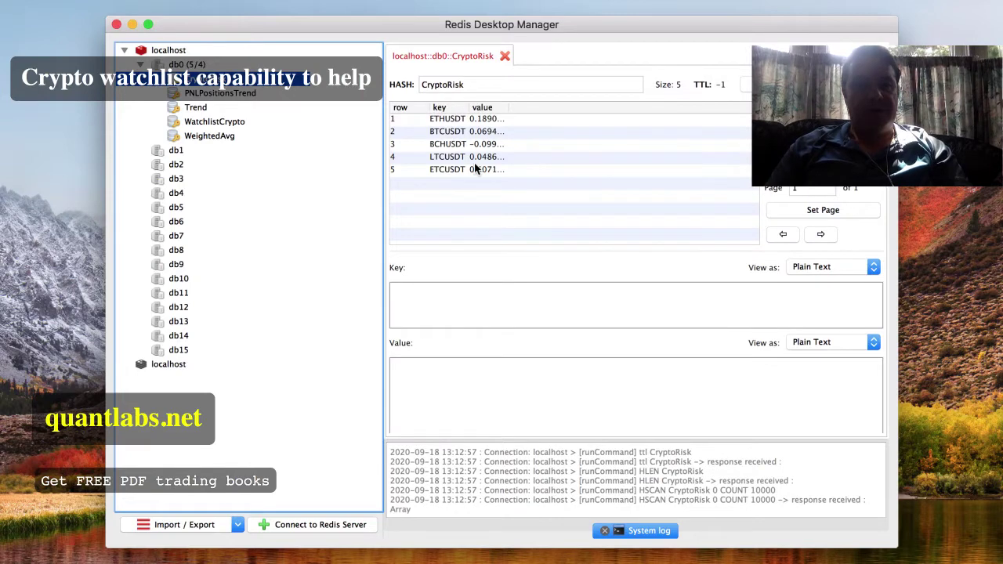
pyautogui.click(219, 124)
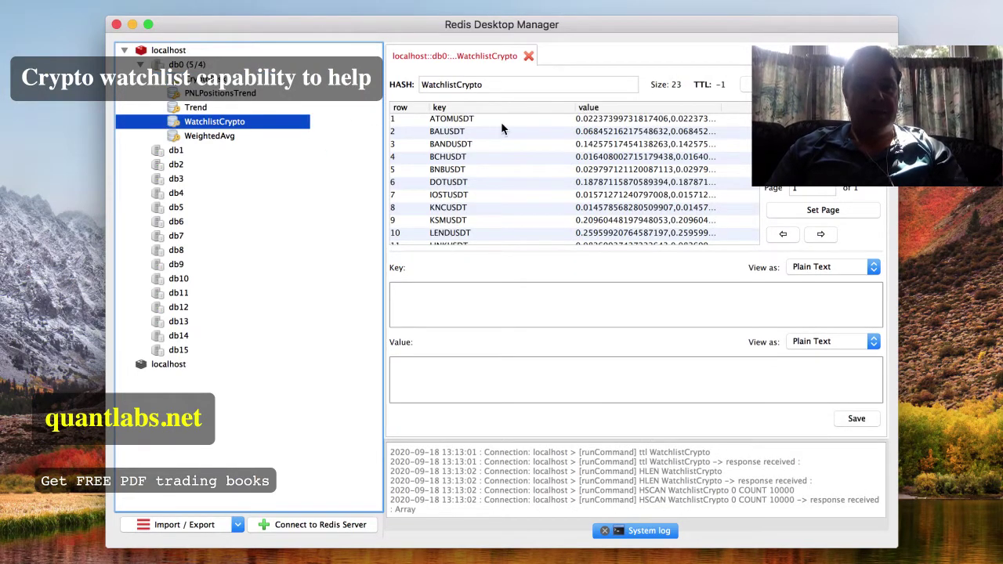
pyautogui.scroll(-5, 502, 129)
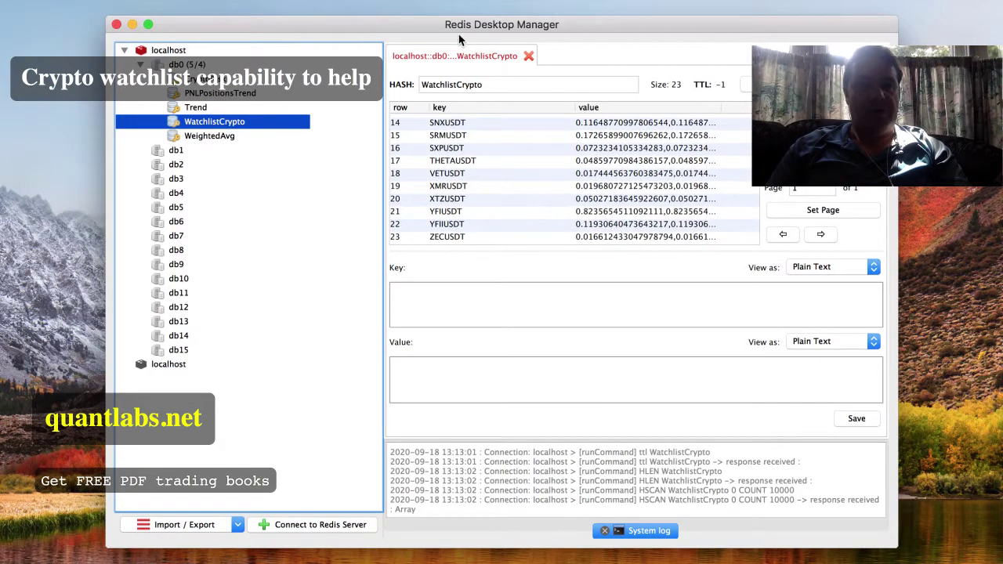
pyautogui.moveTo(458, 24); pyautogui.dragTo(382, 24)
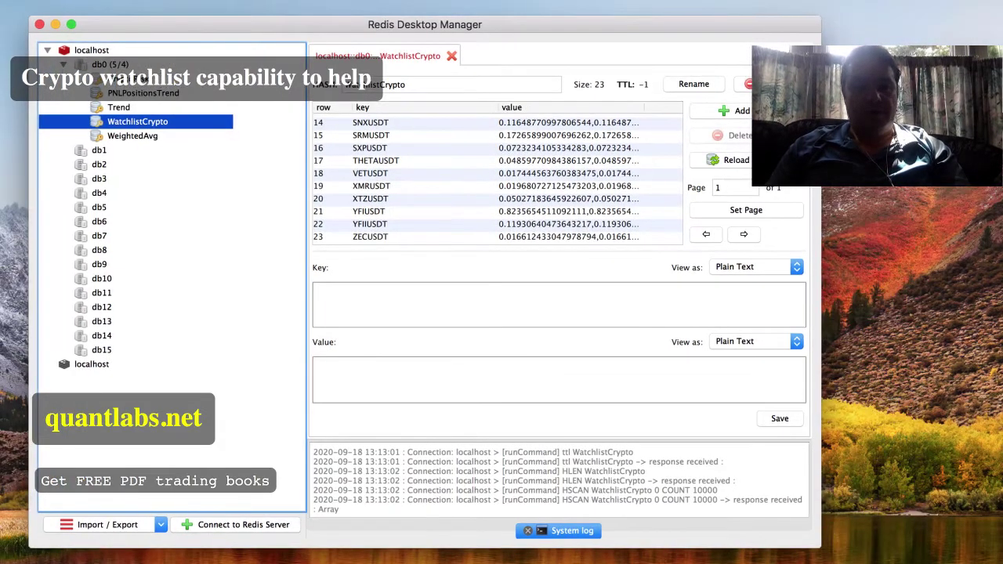
pyautogui.press('super+Tab')
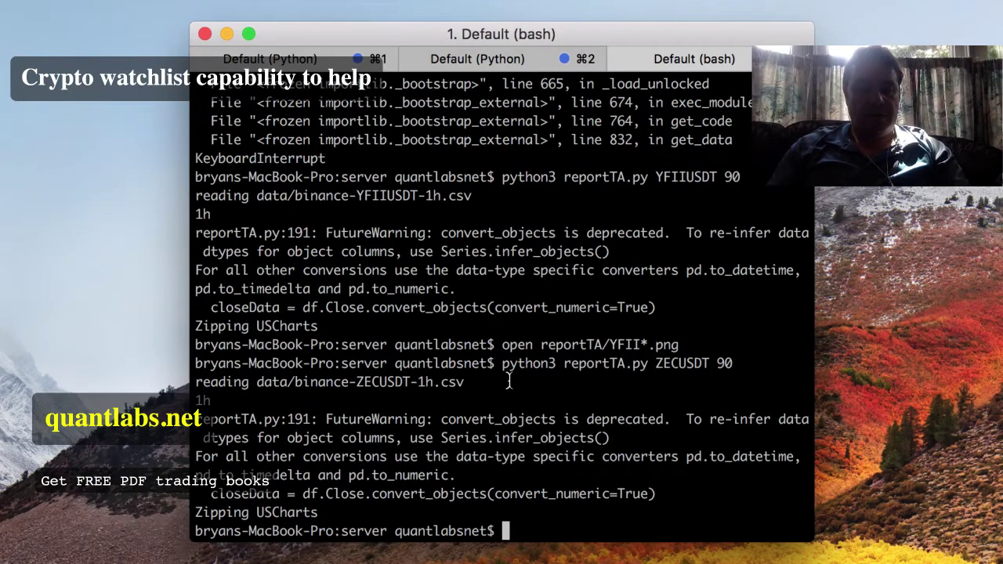
# - Run open reportTA/ZEC*.png to open the ZECUSDT chart images
pyautogui.write('open reportTA.py')
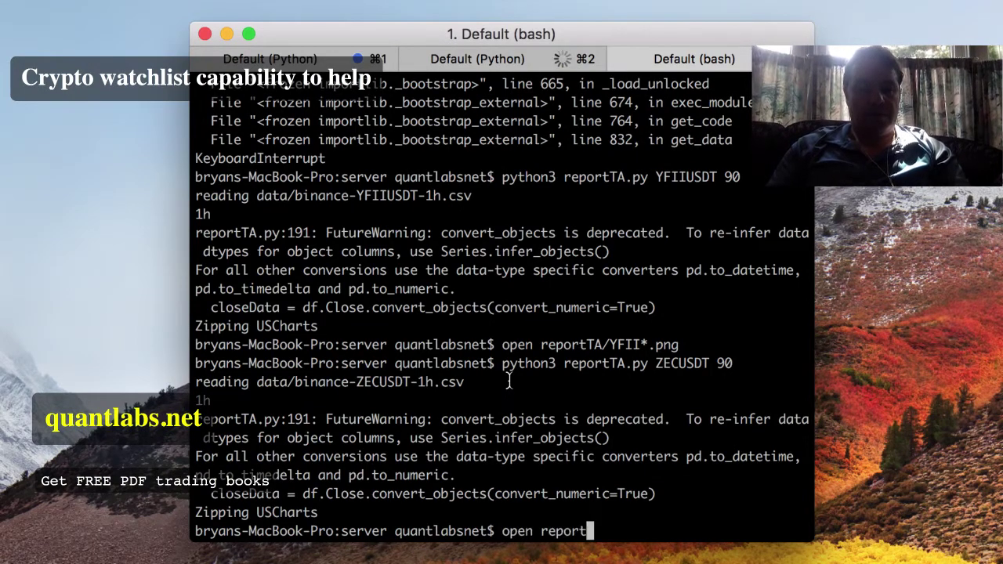
pyautogui.press('BackSpace')
pyautogui.press('BackSpace')
pyautogui.press('BackSpace')
pyautogui.press('BackSpace')
pyautogui.write('/')
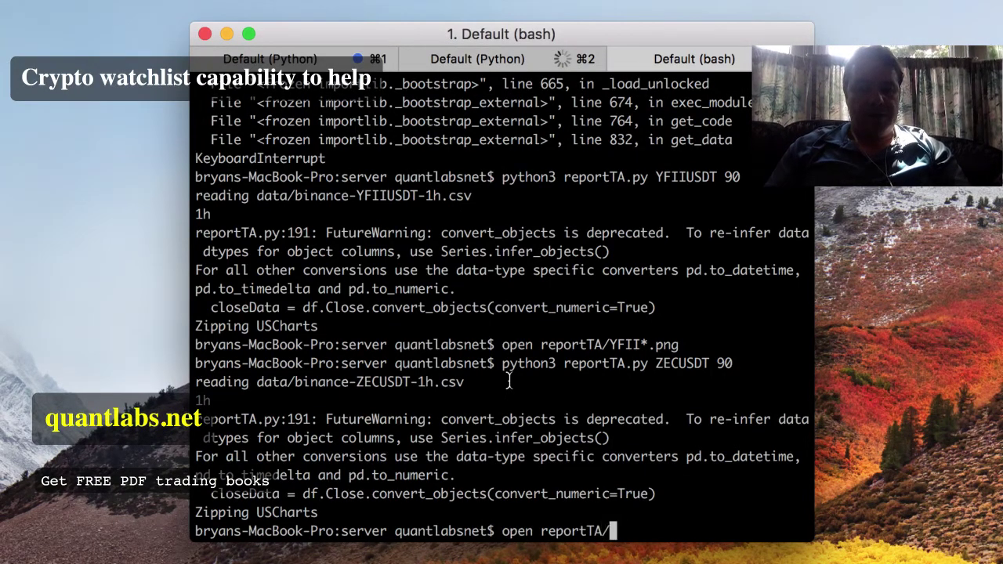
pyautogui.write('ZEC')
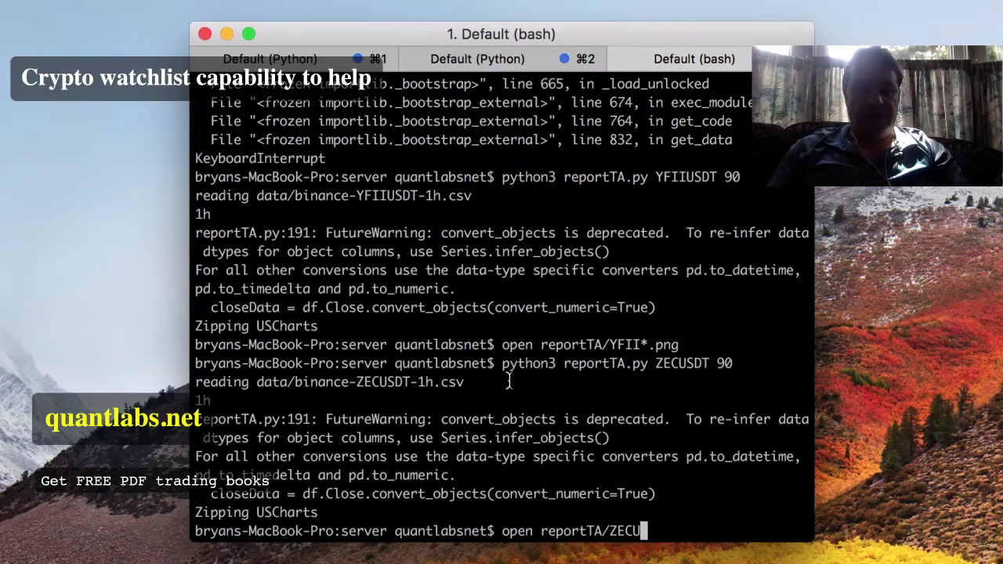
pyautogui.write('*.png')
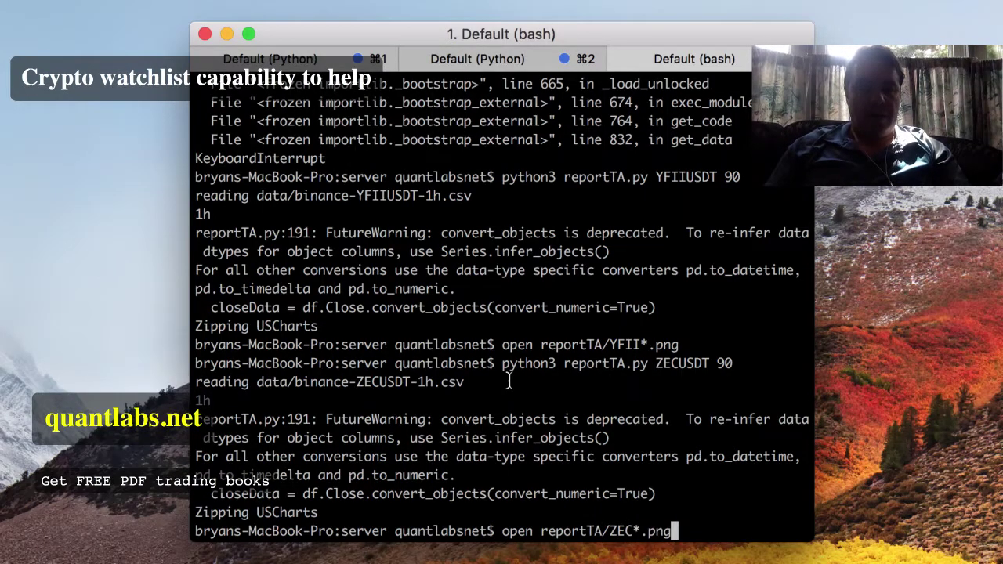
pyautogui.press('Return')
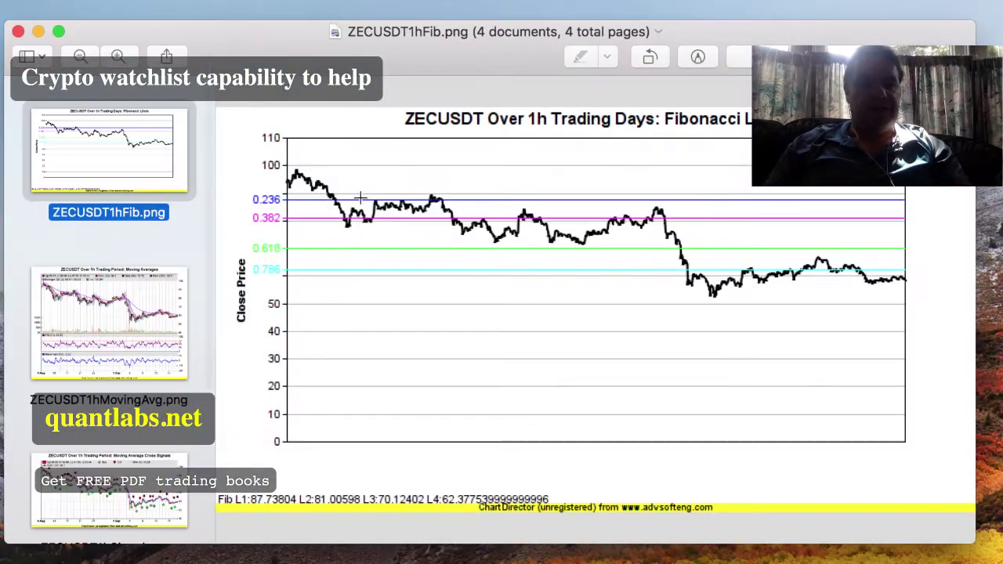
# - Page forward through the ZECUSDT moving-average, signals and trendline charts in Preview
pyautogui.click(131, 296)
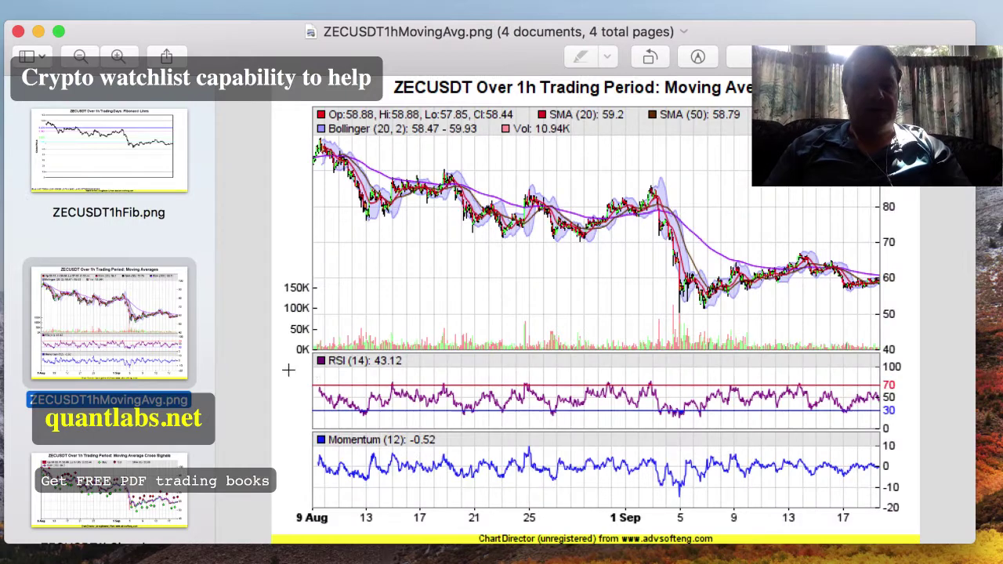
pyautogui.scroll(-4, 125, 317)
pyautogui.click(133, 324)
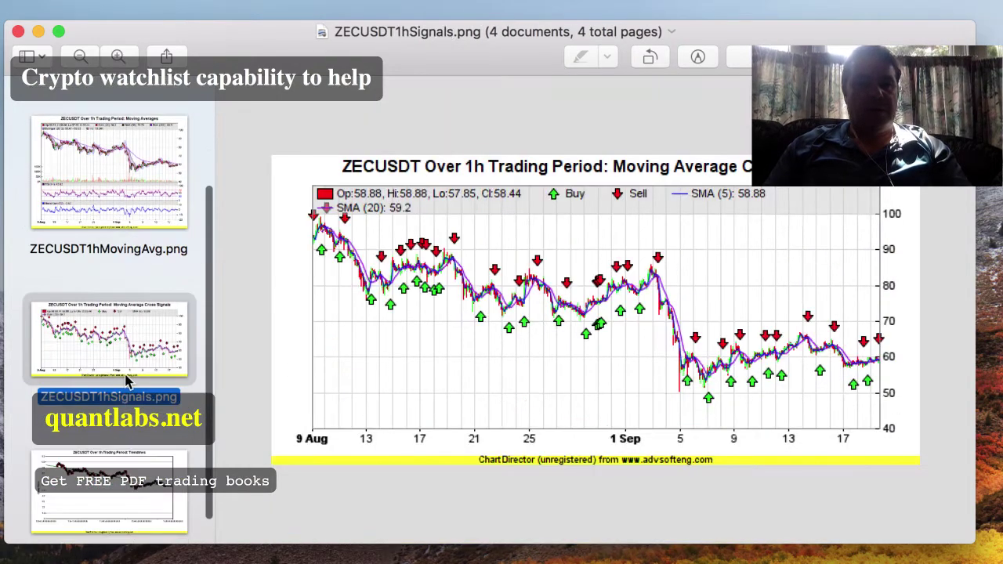
pyautogui.scroll(-1, 131, 417)
pyautogui.click(117, 462)
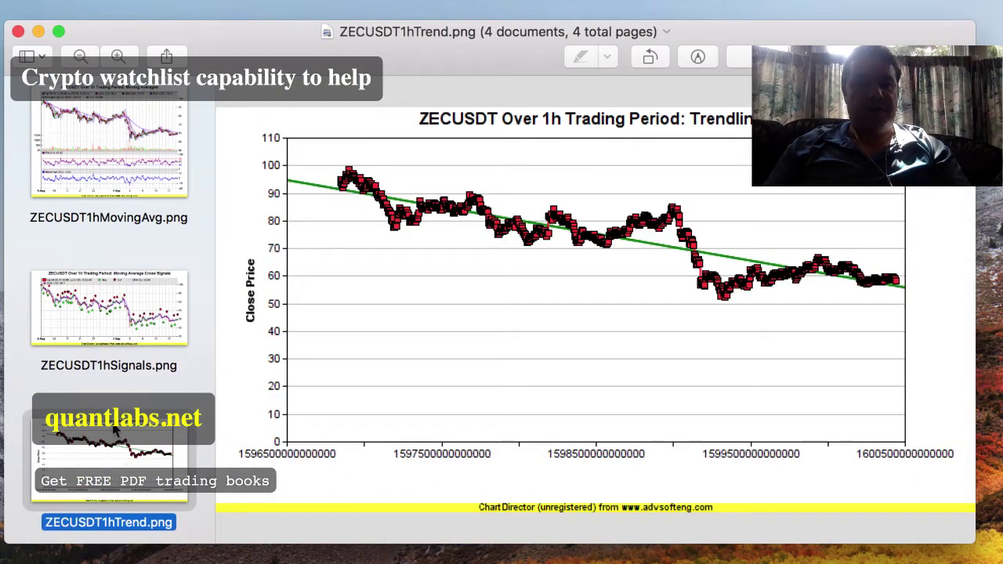
# - Step back through the signals and moving-average charts to the ZECUSDT Fibonacci chart
pyautogui.click(108, 338)
pyautogui.click(106, 192)
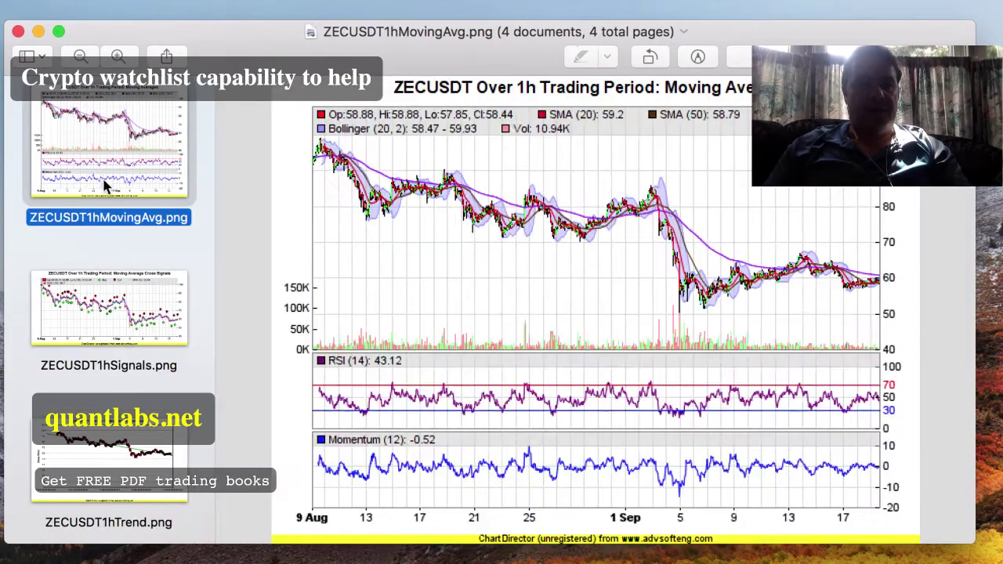
pyautogui.scroll(3, 104, 227)
pyautogui.scroll(2, 101, 225)
pyautogui.click(112, 184)
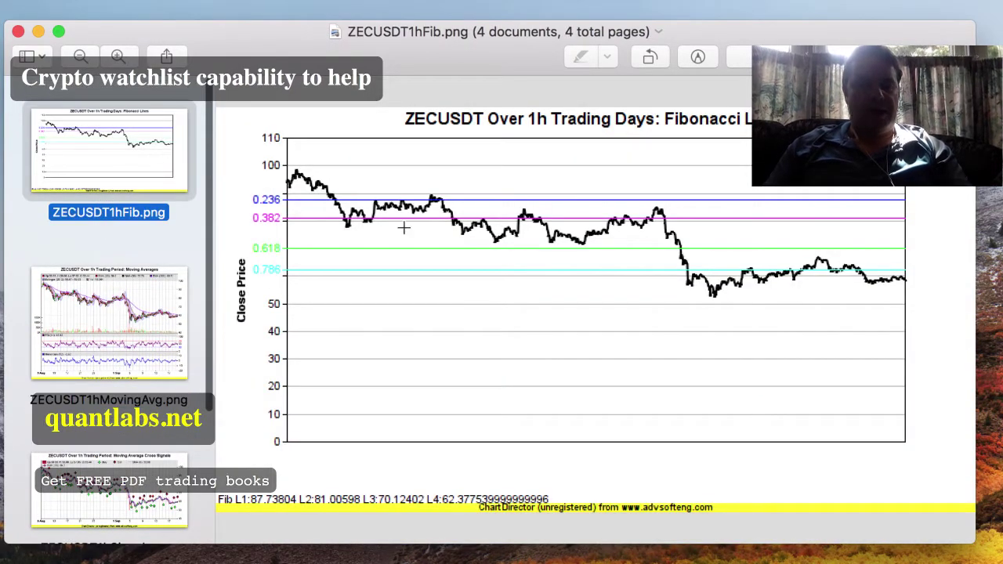
# - Quit Preview to close the four ZECUSDT charts and return to Terminal
pyautogui.press('super+q')
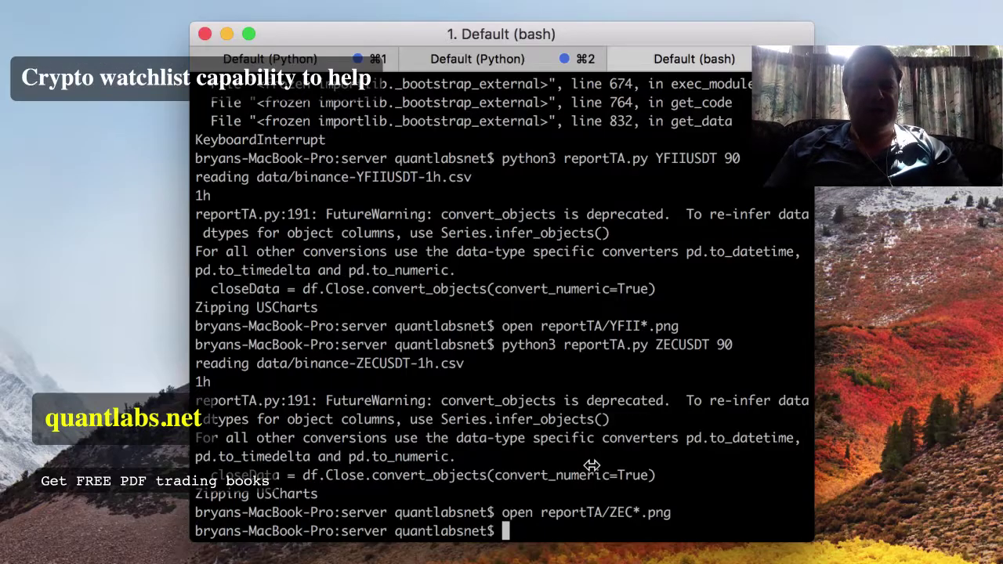
pyautogui.scroll(3, 591, 442)
pyautogui.scroll(-3, 591, 445)
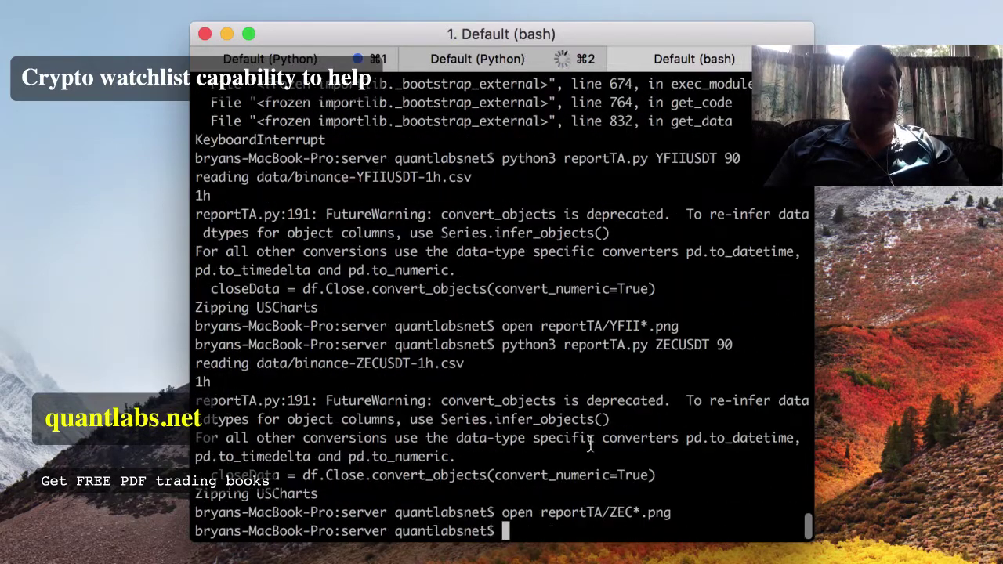